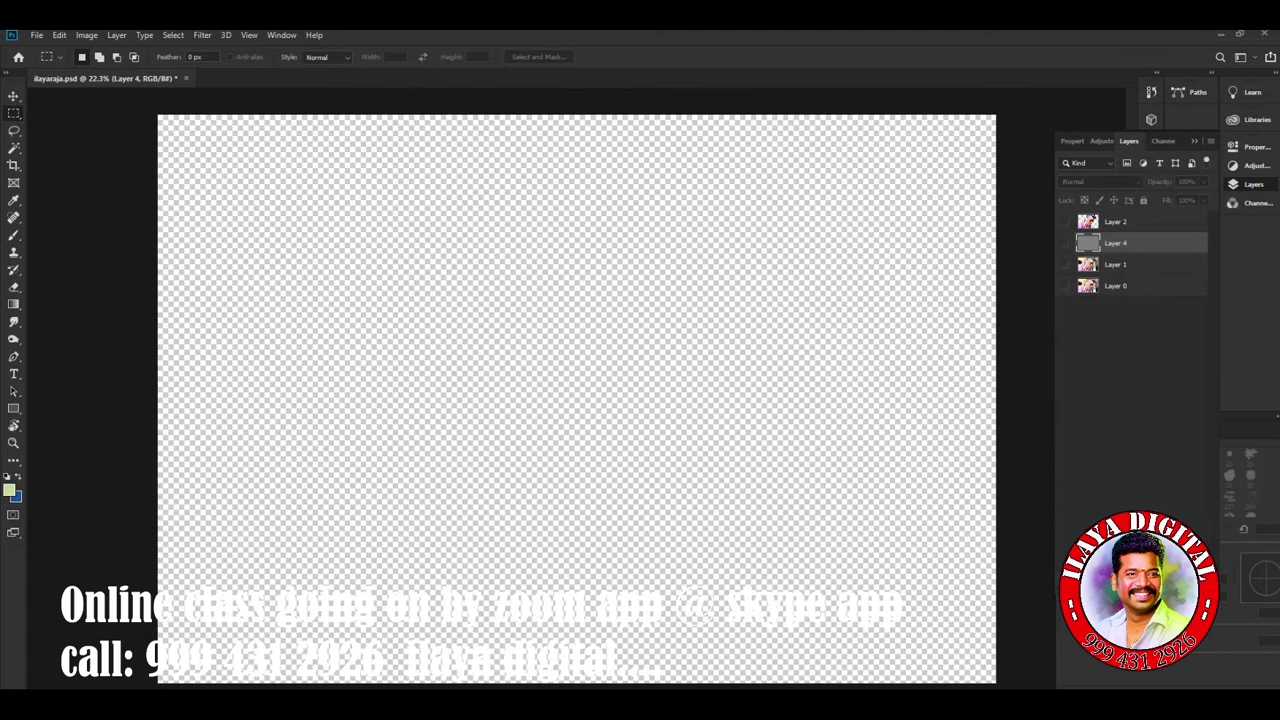
# Make Layer 0, Layer 1, Layer 4 and Layer 2 visible, with Layer 2 active.
pyautogui.click(1065, 286)
pyautogui.click(1065, 264)
pyautogui.click(1065, 243)
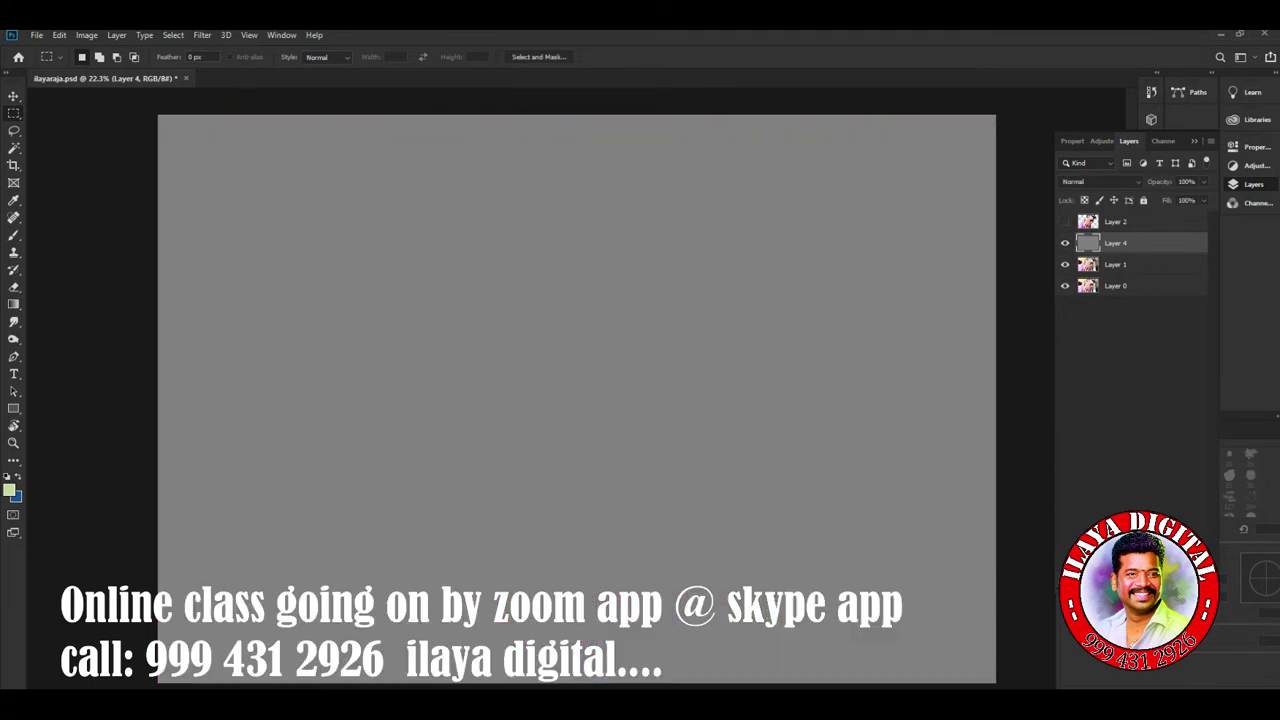
pyautogui.click(1065, 222)
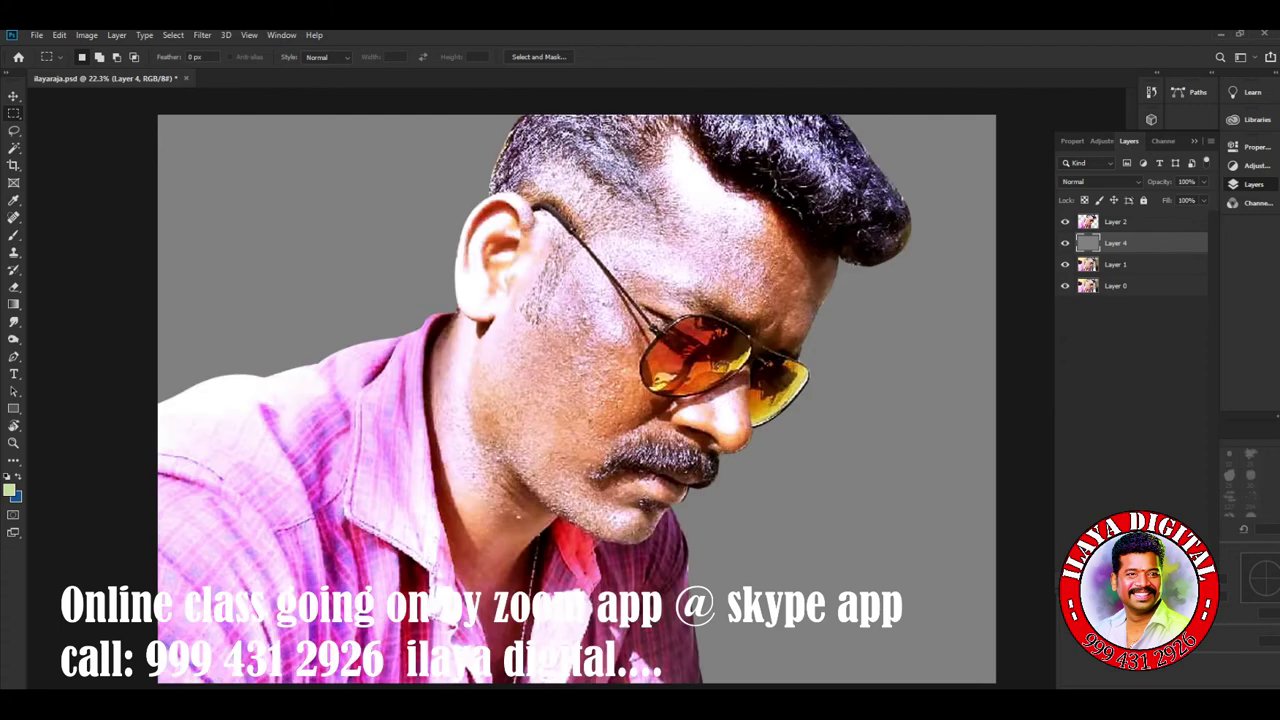
pyautogui.hotkey('alt', ']')
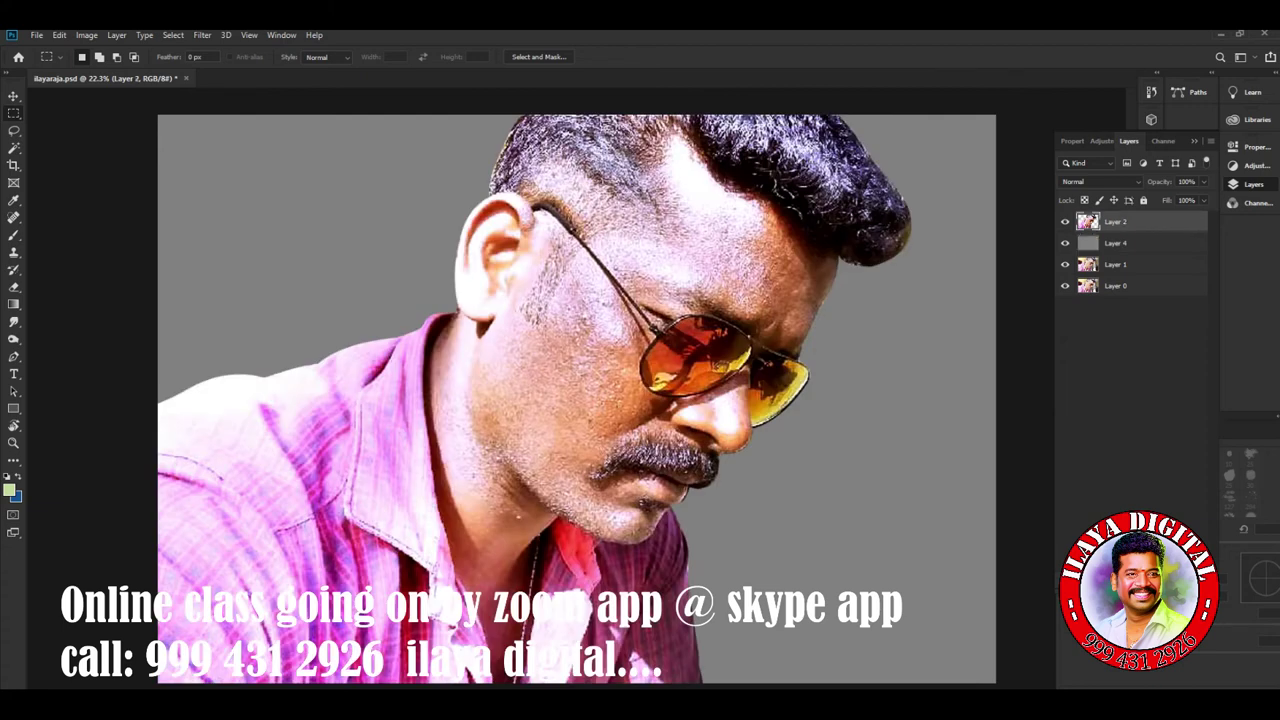
# Zoom in and add a new empty Layer 5 above Layer 2.
pyautogui.scroll(5, 703, 330)
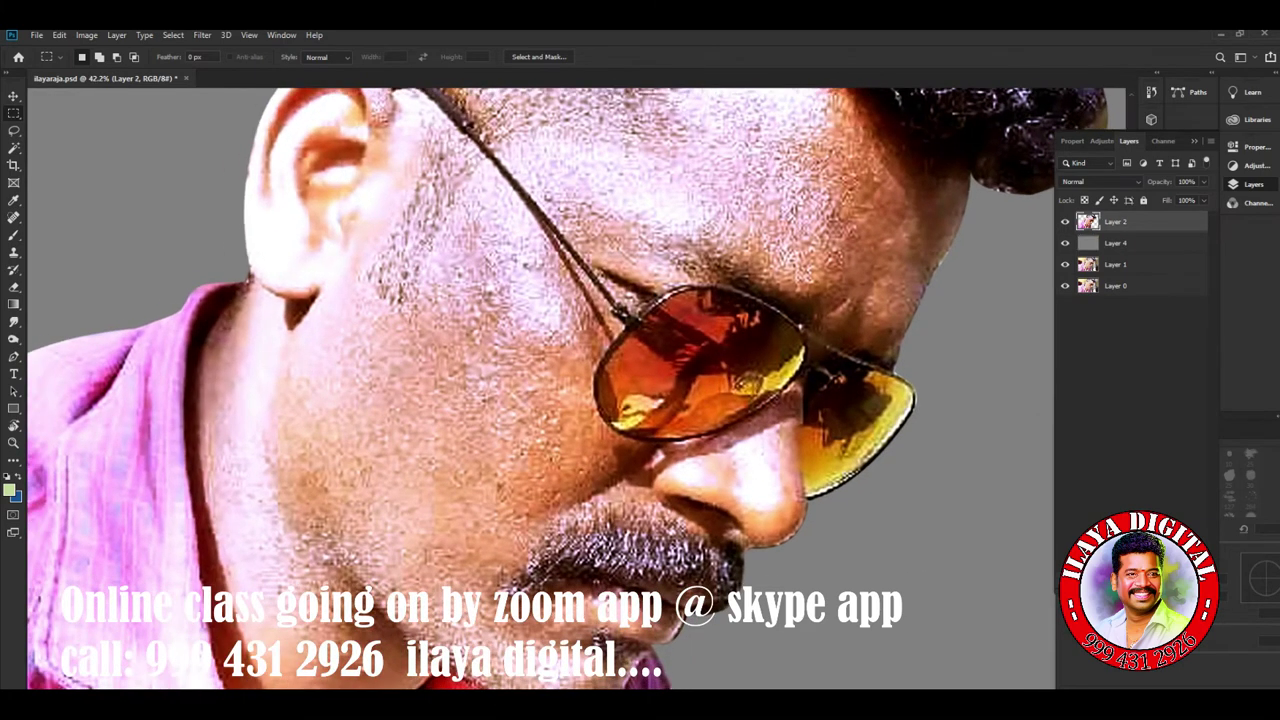
pyautogui.scroll(2, 670, 350)
pyautogui.hotkey('ctrl', 'shift', 'n')
pyautogui.press('Return')
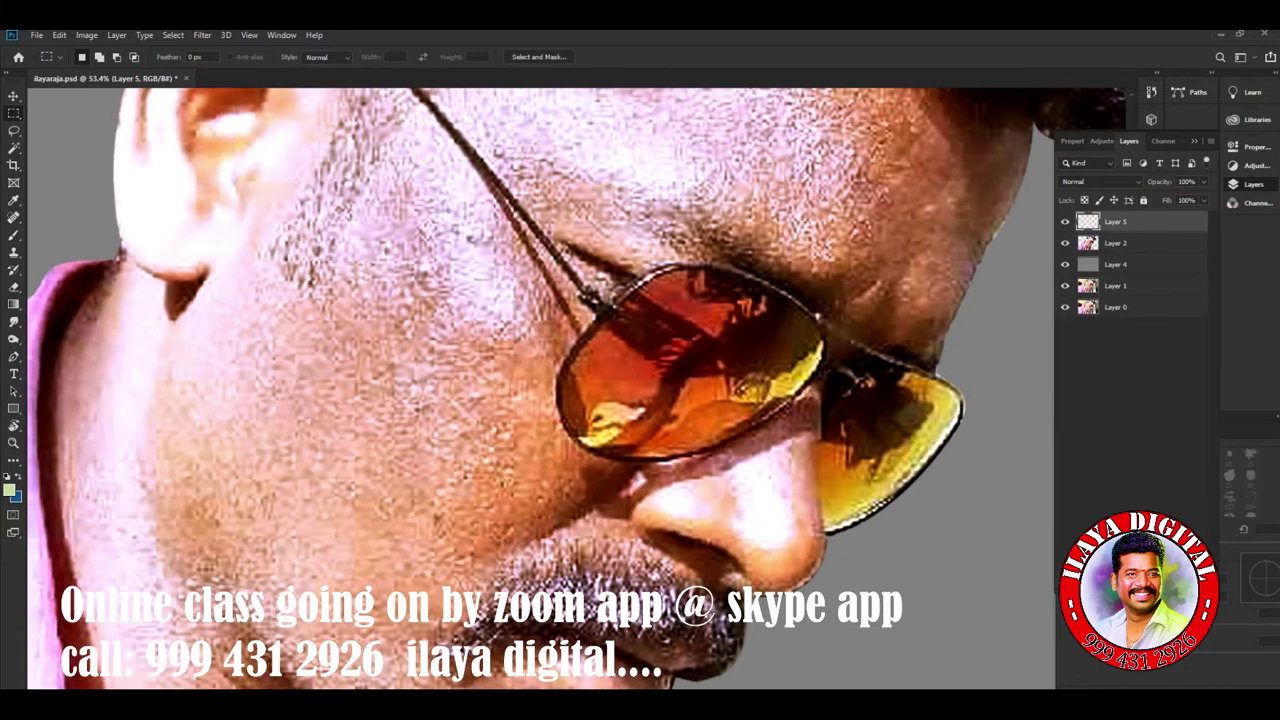
# Zoom further onto the nose and moustache and switch to the Smudge tool.
pyautogui.scroll(2, 700, 450)
pyautogui.scroll(2, 700, 450)
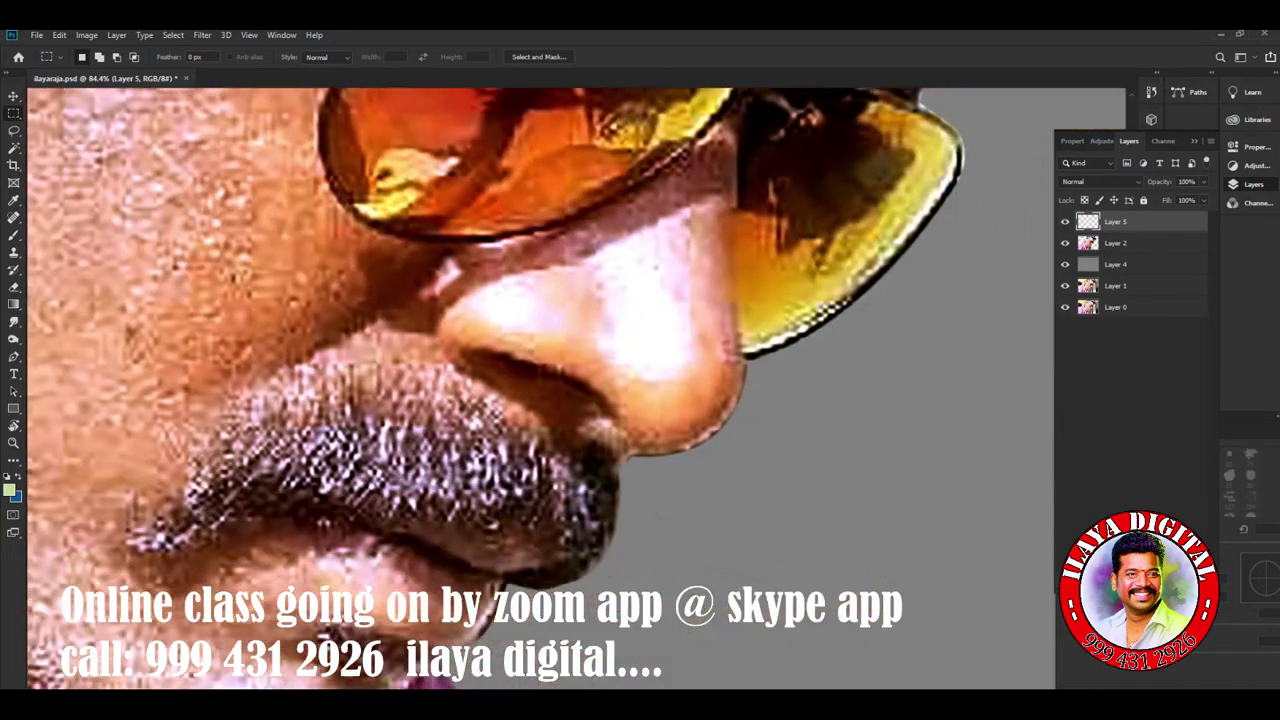
pyautogui.scroll(2, 673, 362)
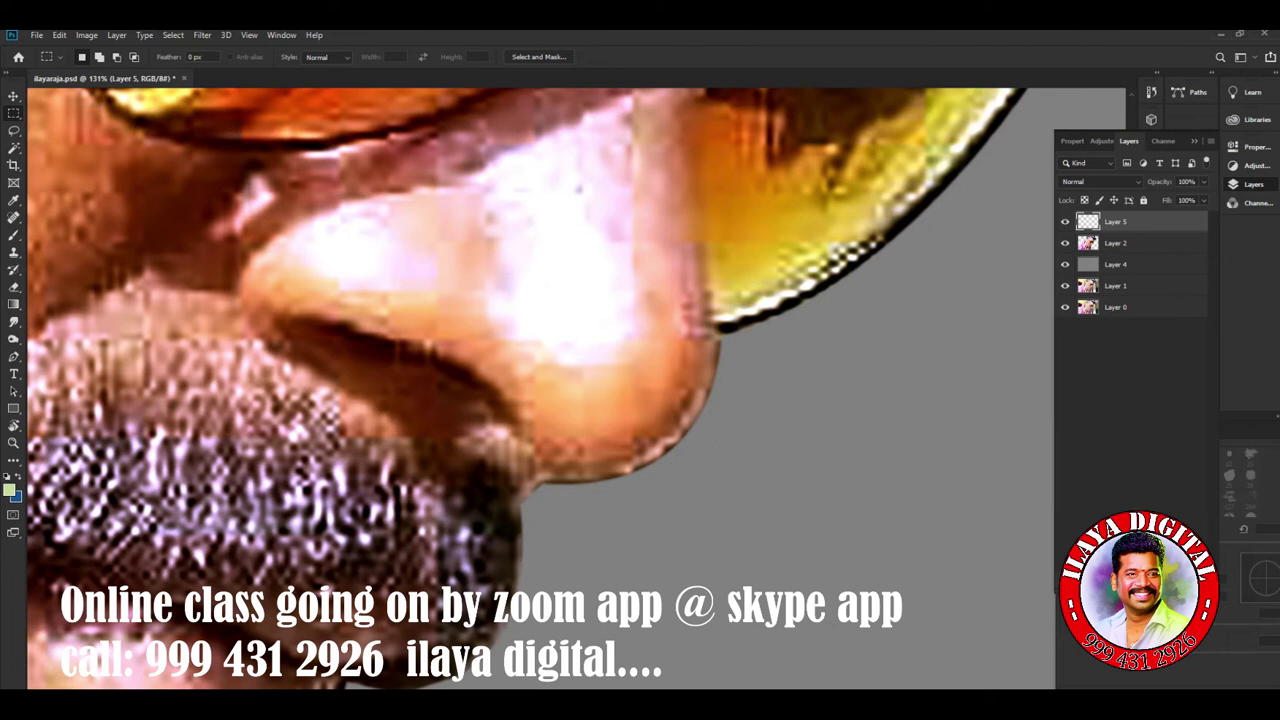
pyautogui.moveTo(560, 390); pyautogui.dragTo(715, 500)
pyautogui.hotkey('shift', 'r')
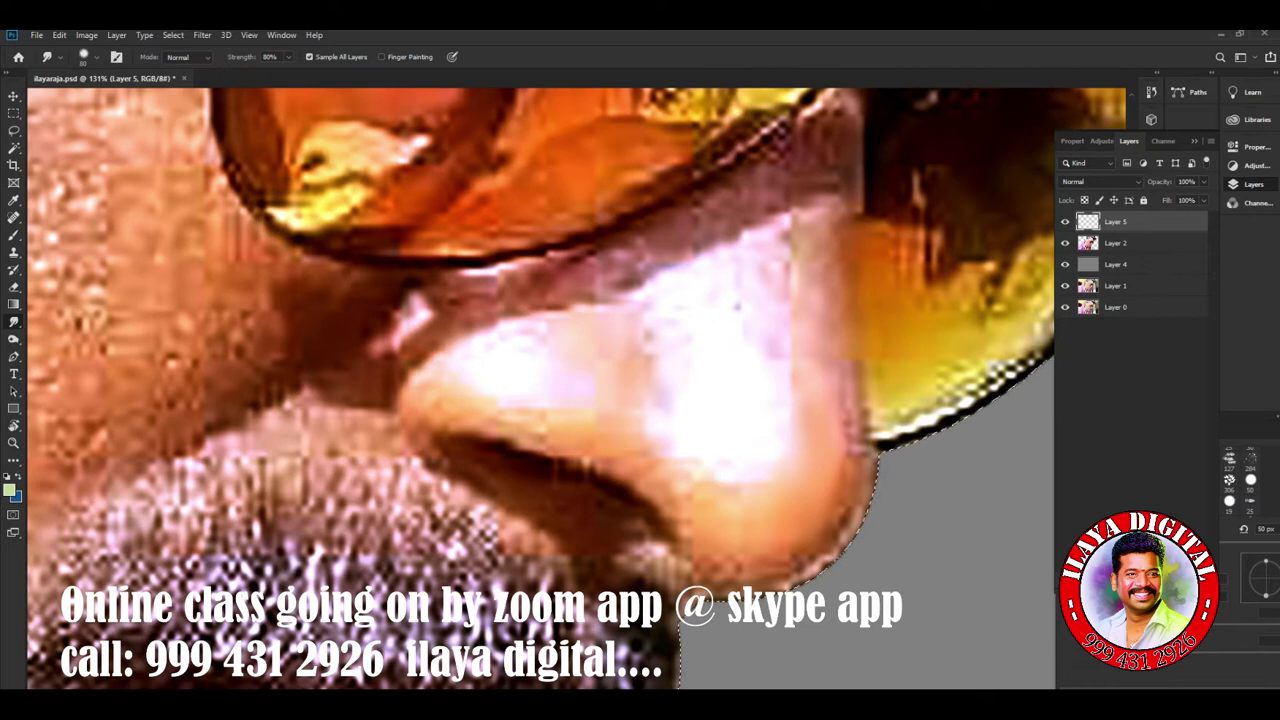
# Zoom out and rotate the canvas view so the face is upright.
pyautogui.hotkey('ctrl', '-')
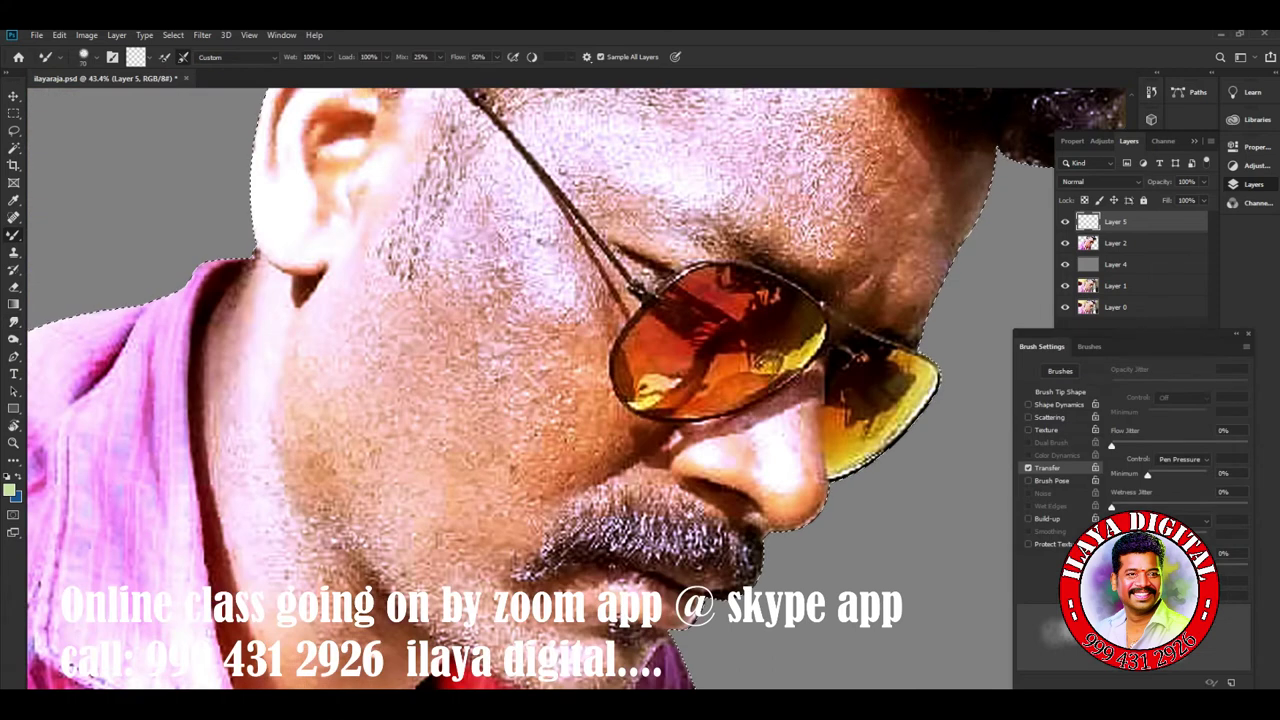
pyautogui.press('r')
pyautogui.moveTo(680, 660); pyautogui.dragTo(415, 490)
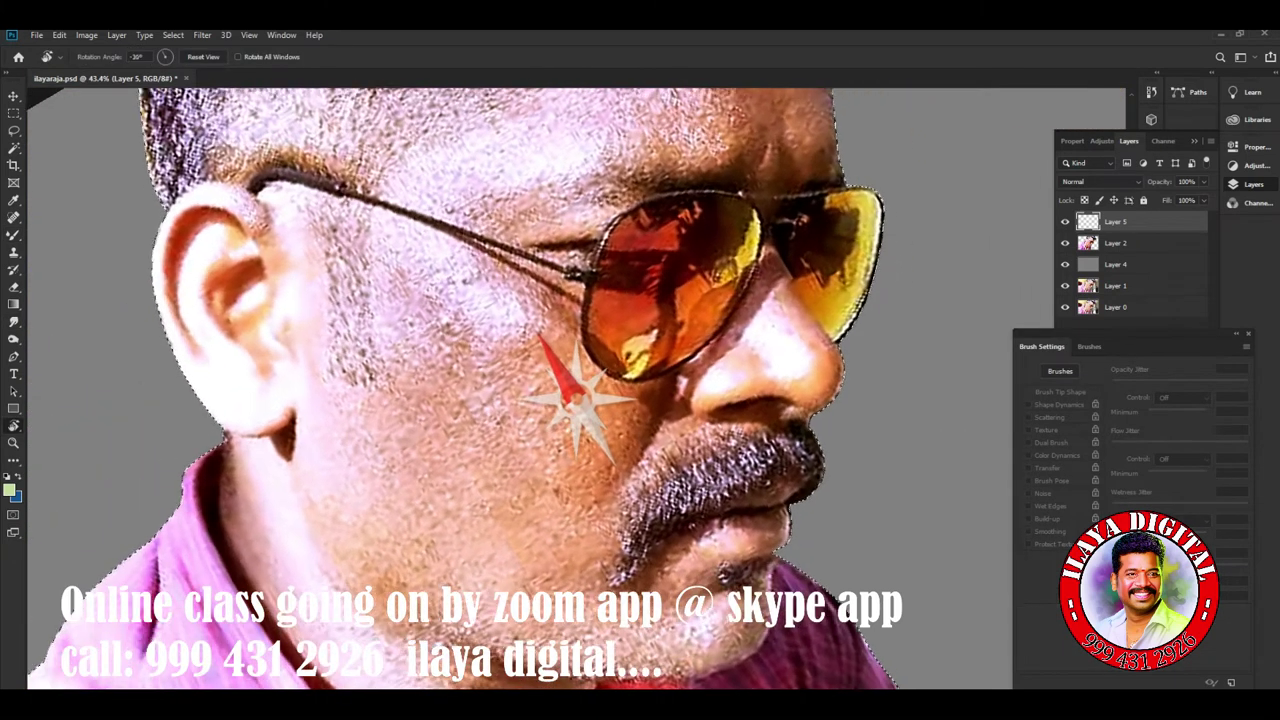
# Zoom in on the nose and moustache and select the Mixer Brush tool.
pyautogui.hotkey('ctrl', '+')
pyautogui.hotkey('ctrl', '+')
pyautogui.scroll(1, 450, 450)
pyautogui.scroll(1, 450, 450)
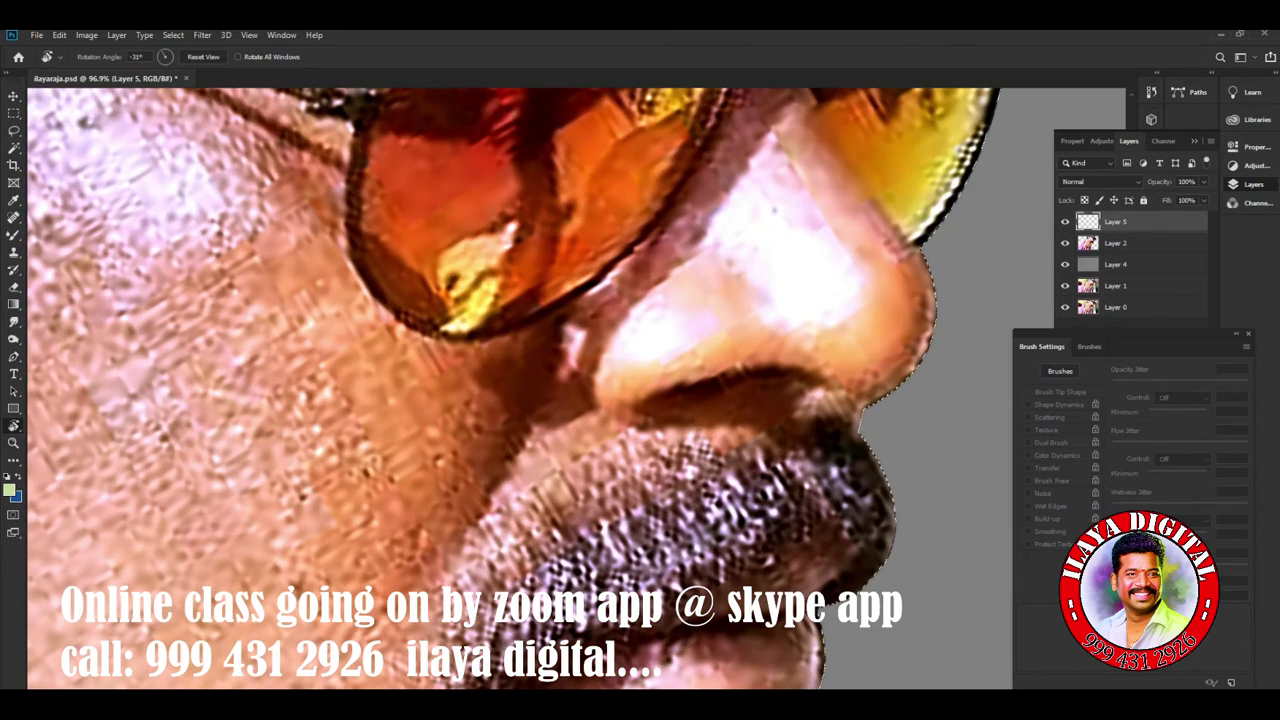
pyautogui.scroll(1, 450, 450)
pyautogui.scroll(1, 450, 450)
pyautogui.scroll(-3, 500, 390)
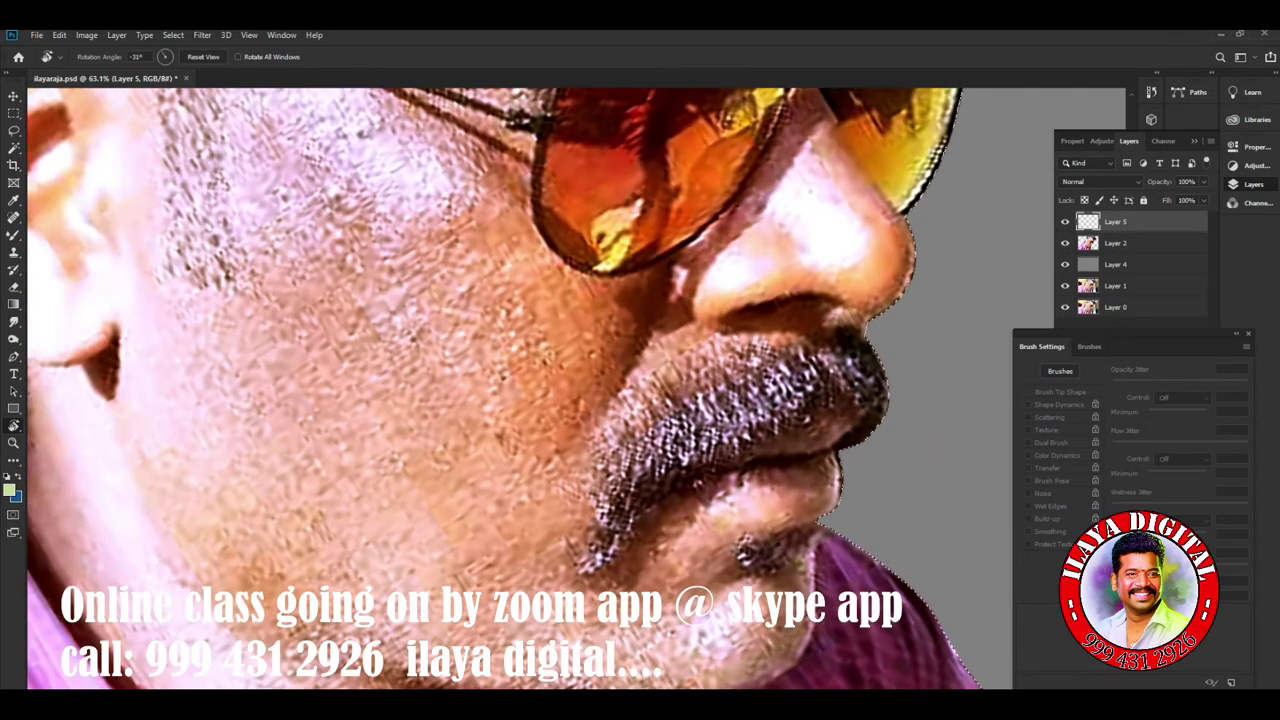
pyautogui.scroll(1, 500, 390)
pyautogui.scroll(1, 500, 390)
pyautogui.press('b')
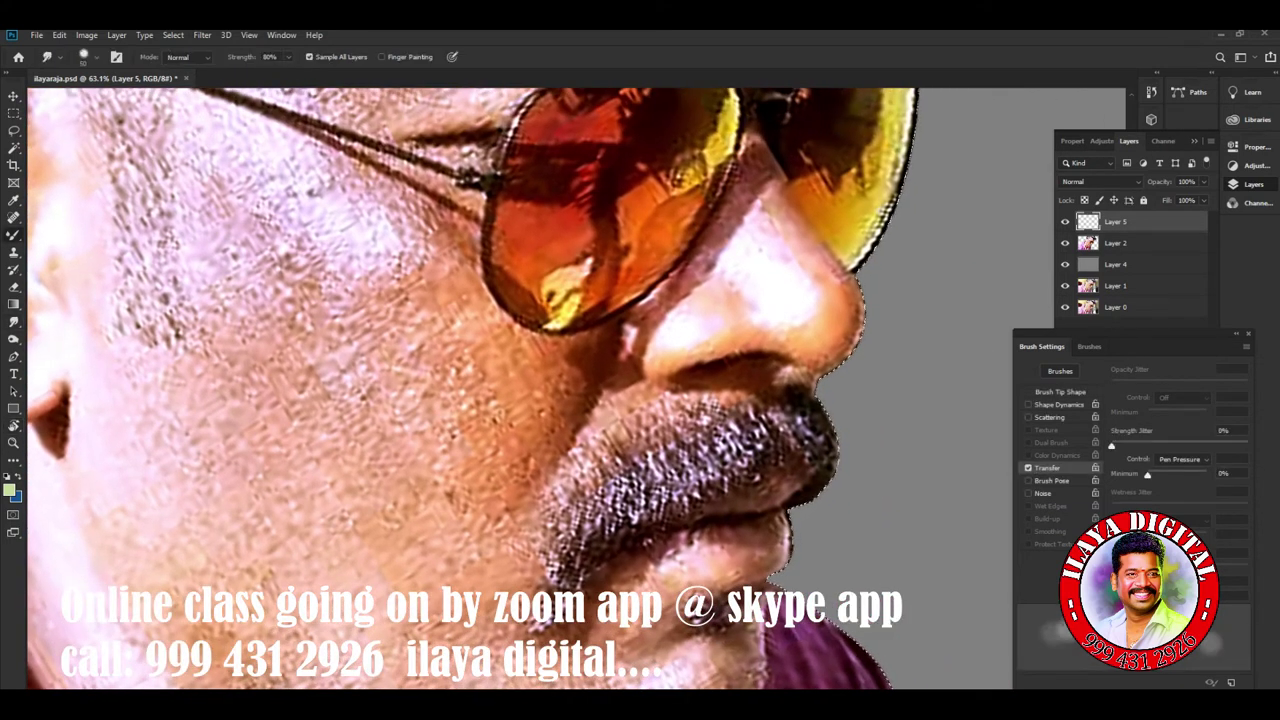
pyautogui.hotkey('shift', 'b')
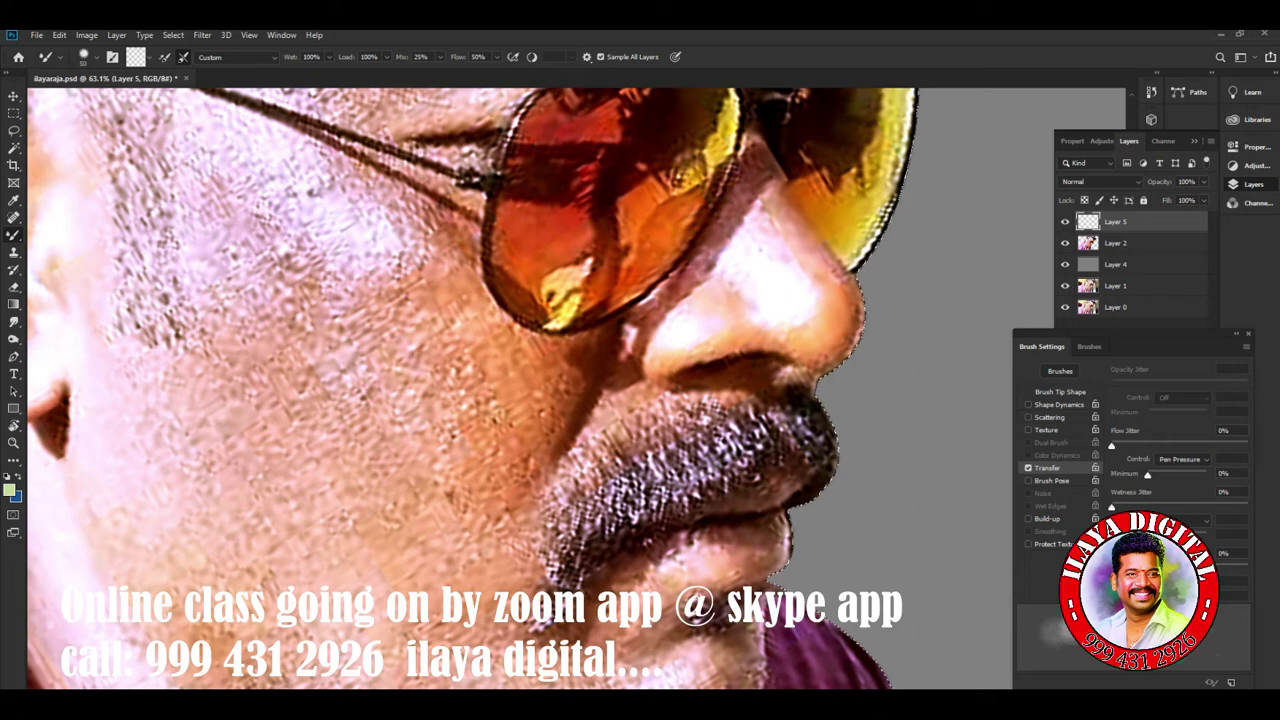
# Lower the mixer brush Mix to about 11% and blend small areas under the nose.
pyautogui.click(432, 57)
pyautogui.moveTo(437, 73); pyautogui.dragTo(432, 73)
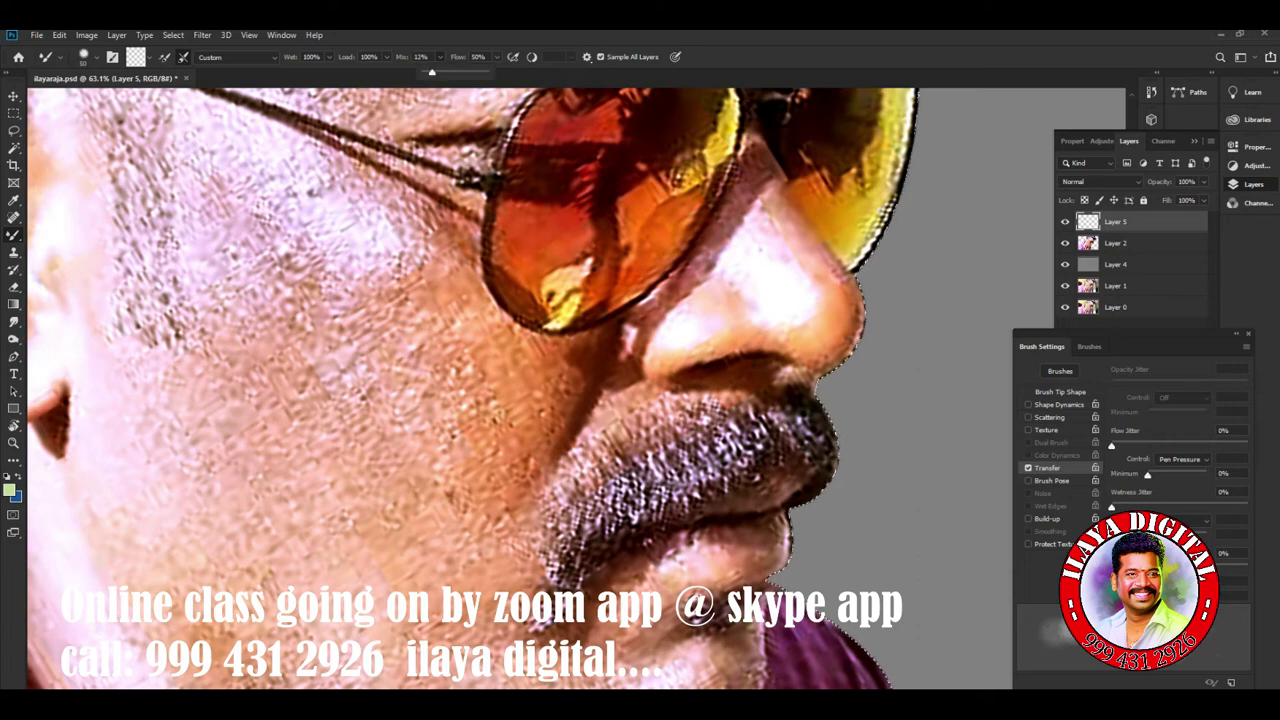
pyautogui.press('Return')
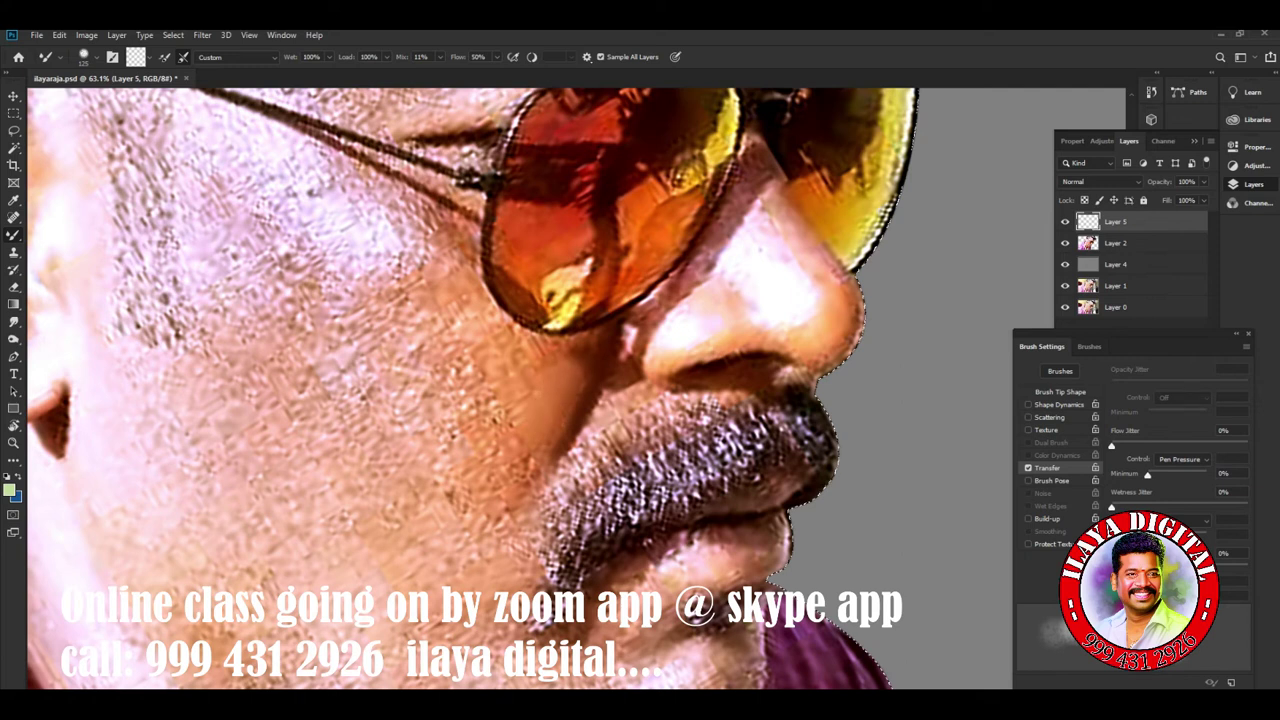
pyautogui.moveTo(572, 346); pyautogui.dragTo(588, 366)
pyautogui.moveTo(908, 160); pyautogui.dragTo(908, 186)
pyautogui.moveTo(588, 360); pyautogui.dragTo(590, 376)
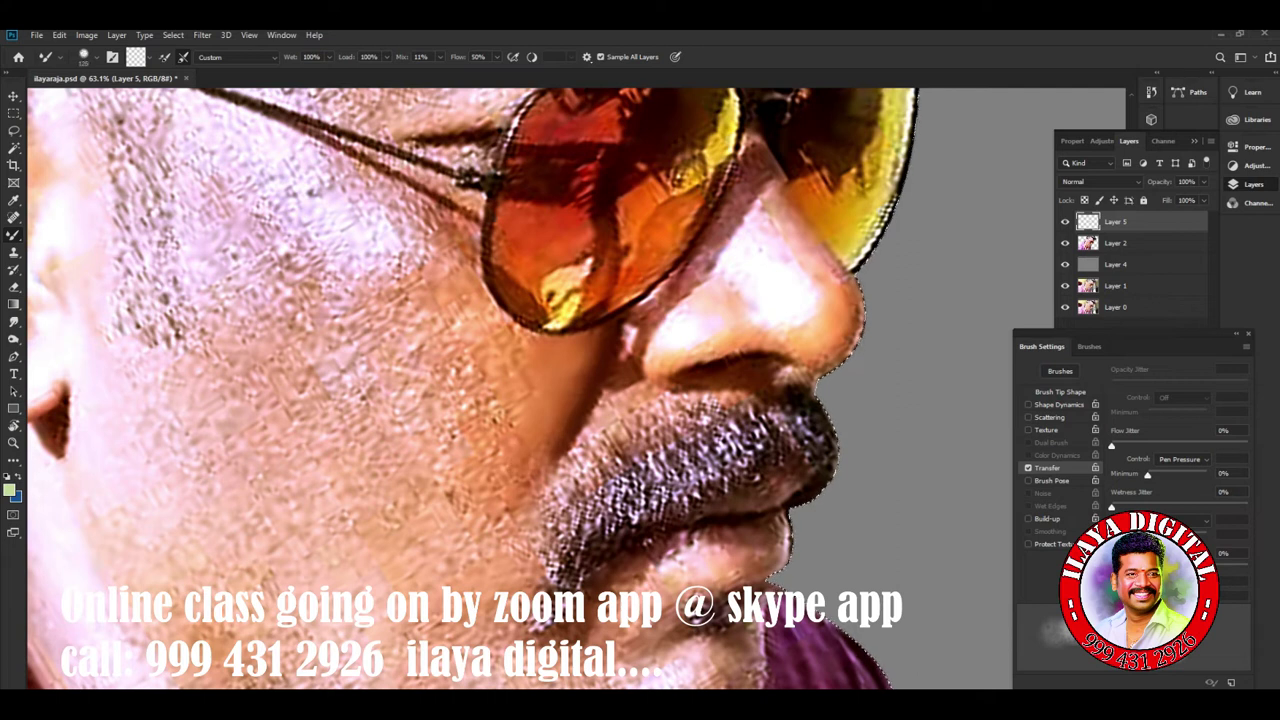
# Set Flow to about 31% and smooth the cheek skin below the left lens.
pyautogui.moveTo(499, 57); pyautogui.dragTo(472, 73)
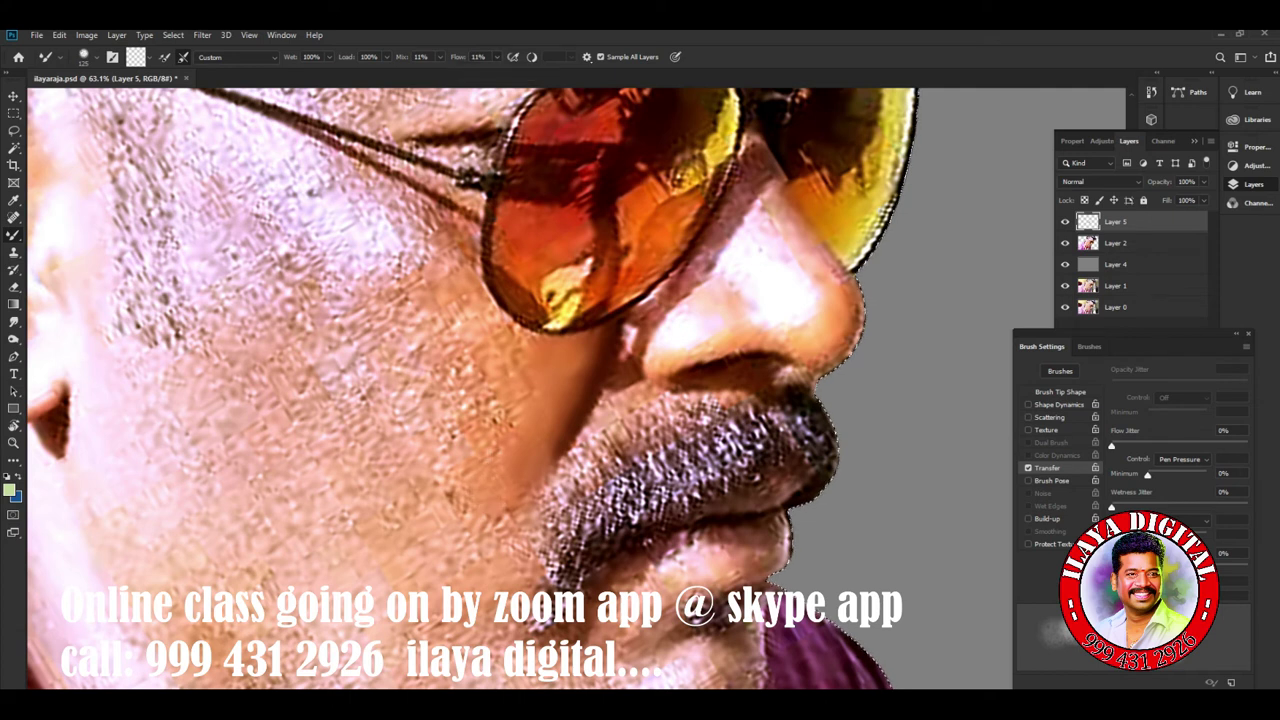
pyautogui.moveTo(497, 57); pyautogui.dragTo(502, 73)
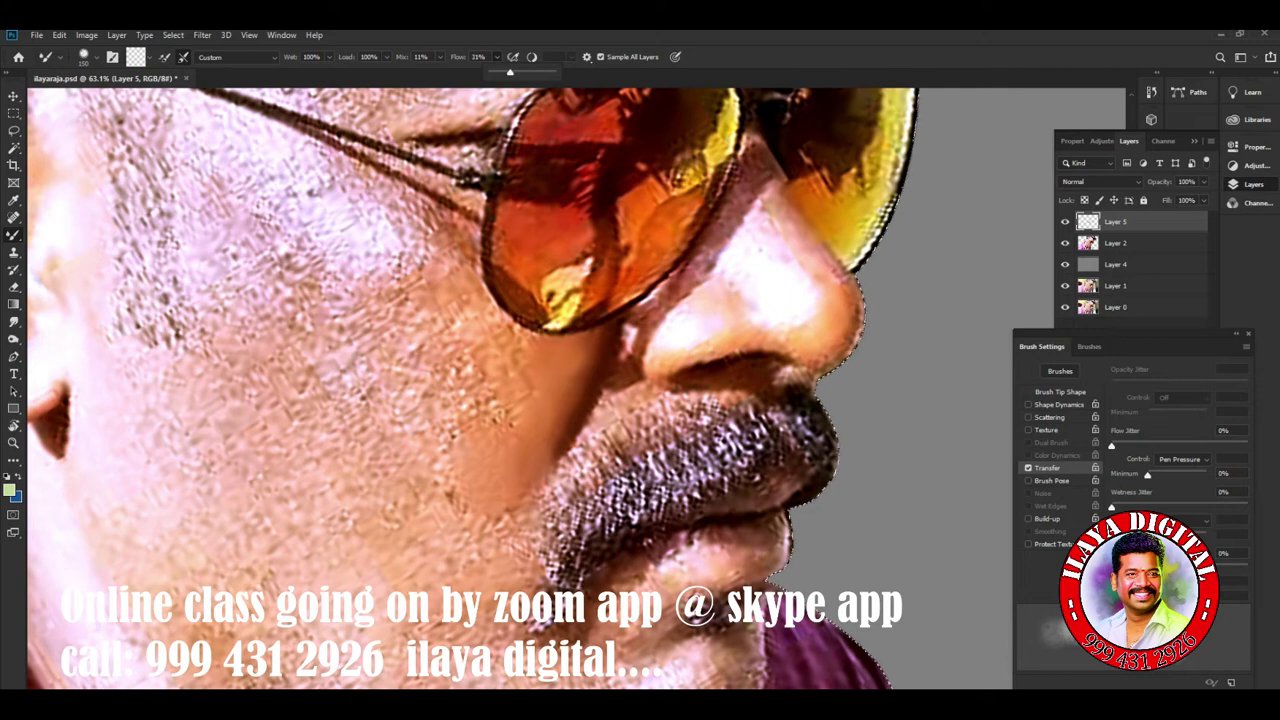
pyautogui.moveTo(512, 488); pyautogui.dragTo(530, 455)
pyautogui.moveTo(450, 345); pyautogui.dragTo(515, 330)
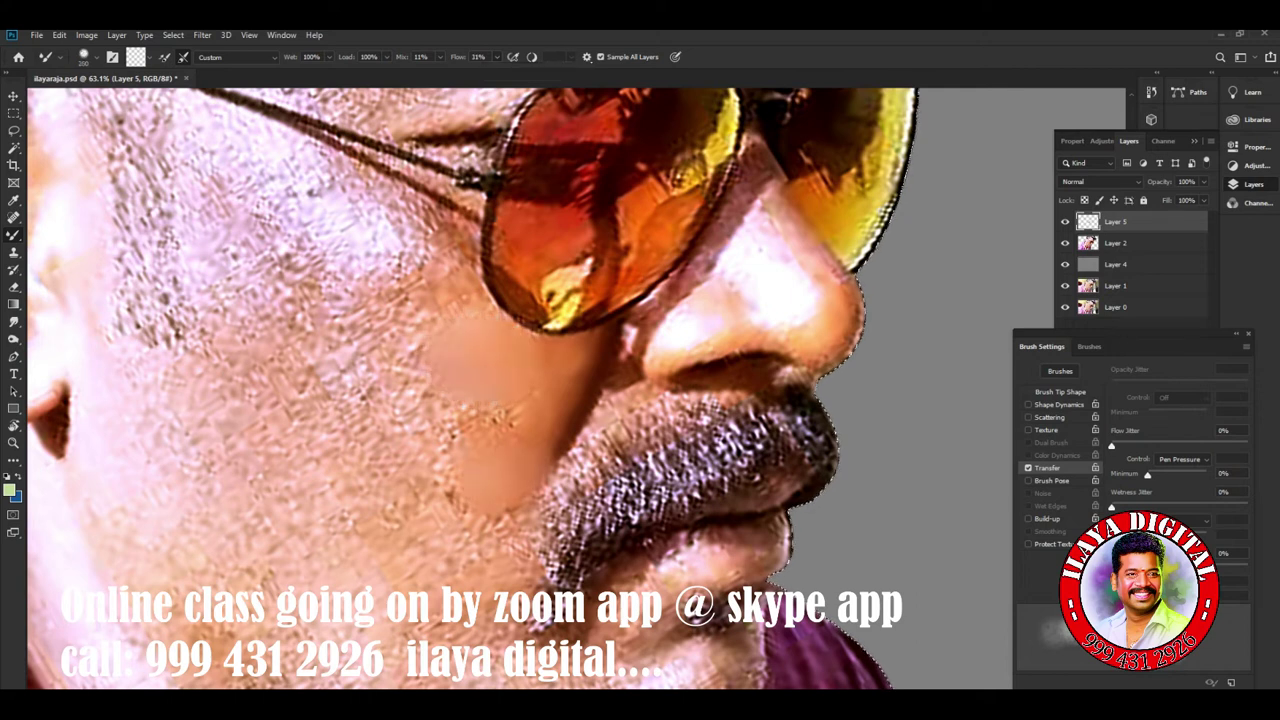
pyautogui.moveTo(454, 436); pyautogui.dragTo(462, 418)
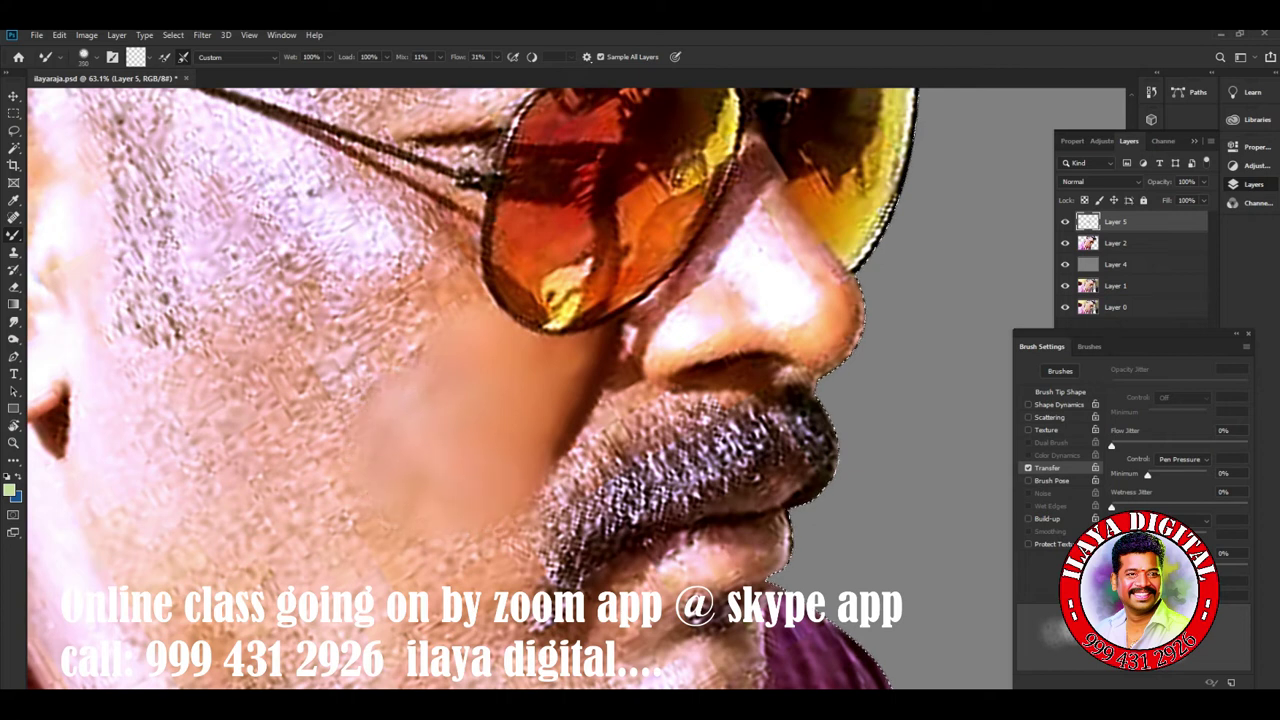
pyautogui.moveTo(400, 290)
pyautogui.mouseDown()
pyautogui.moveTo(413, 345)
pyautogui.moveTo(348, 395)
pyautogui.moveTo(356, 310)
pyautogui.mouseUp()
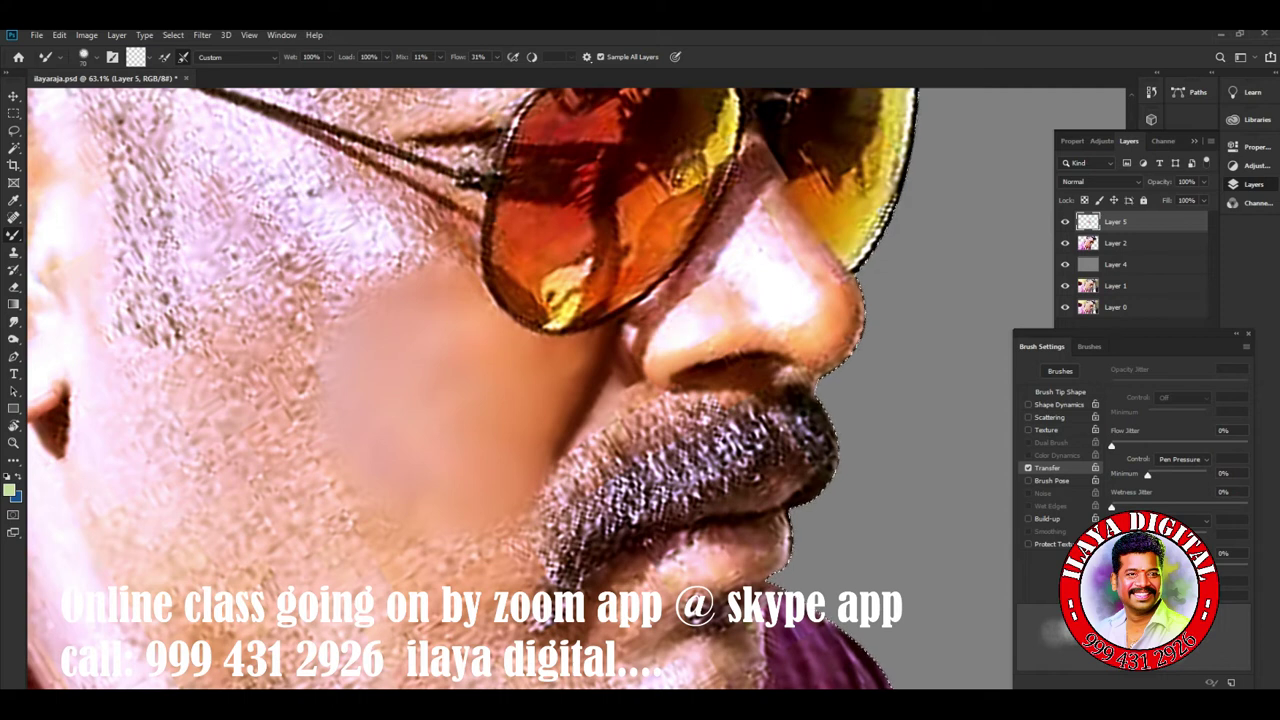
# Raise the mixer brush Flow to 40%.
pyautogui.click(489, 57)
pyautogui.moveTo(497, 73); pyautogui.dragTo(495, 73)
pyautogui.press('Return')
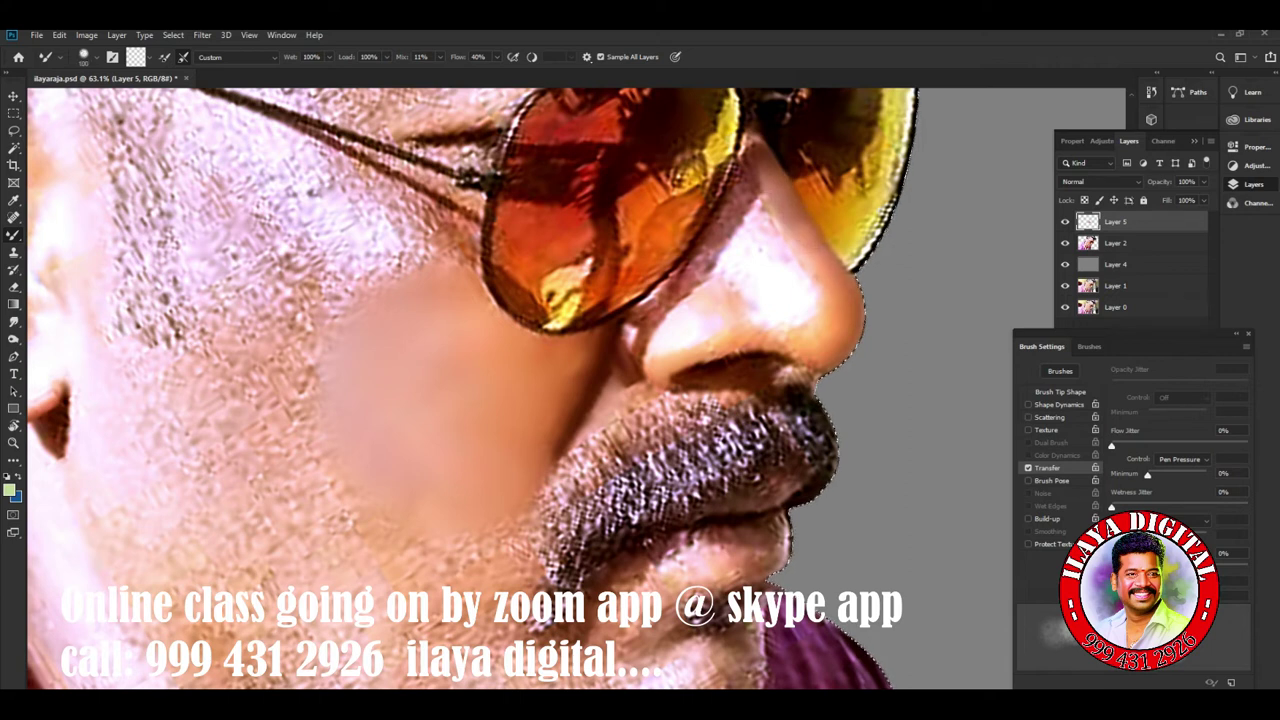
# Smooth the nose bridge and brighten the nose highlights and area under the tip.
pyautogui.moveTo(815, 262); pyautogui.dragTo(768, 178)
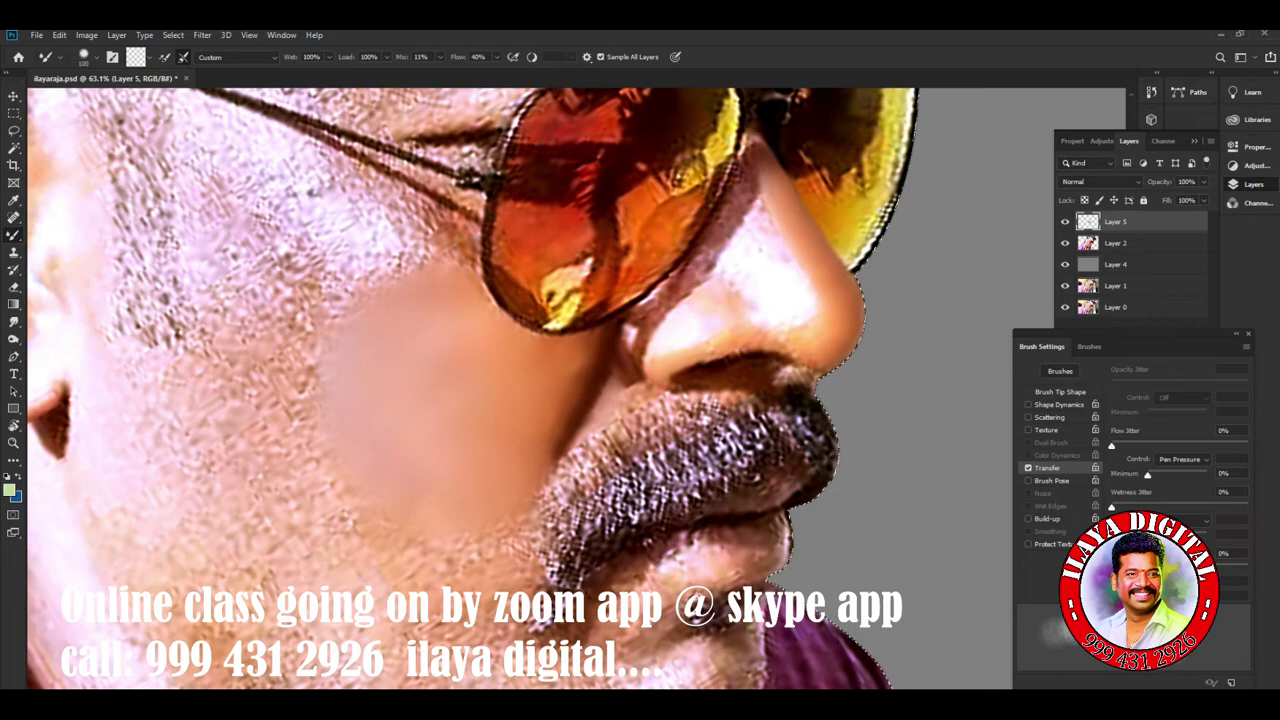
pyautogui.click(736, 288)
pyautogui.click(748, 304)
pyautogui.click(764, 228)
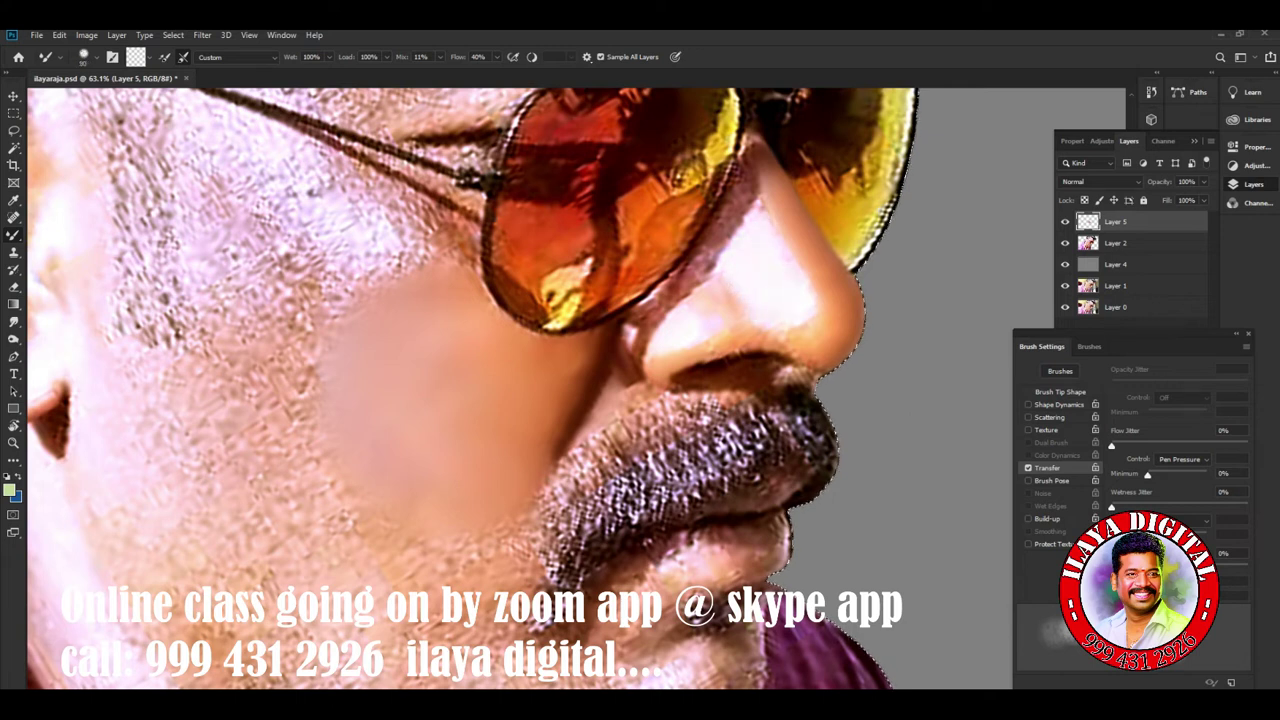
pyautogui.click(732, 342)
pyautogui.click(748, 348)
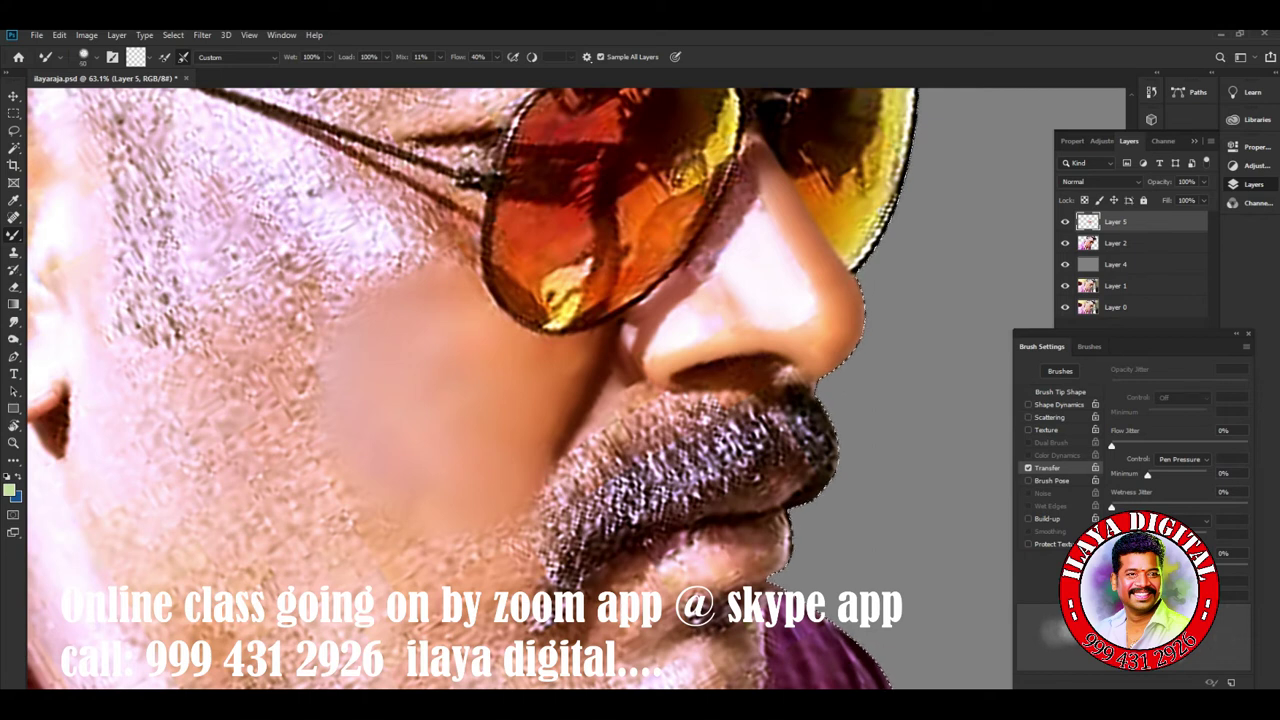
# Blend the nose bridge beside the glasses into soft shading, then select the Smudge tool.
pyautogui.moveTo(732, 226)
pyautogui.mouseDown()
pyautogui.moveTo(751, 190)
pyautogui.moveTo(725, 187)
pyautogui.mouseUp()
pyautogui.moveTo(710, 268); pyautogui.dragTo(712, 248)
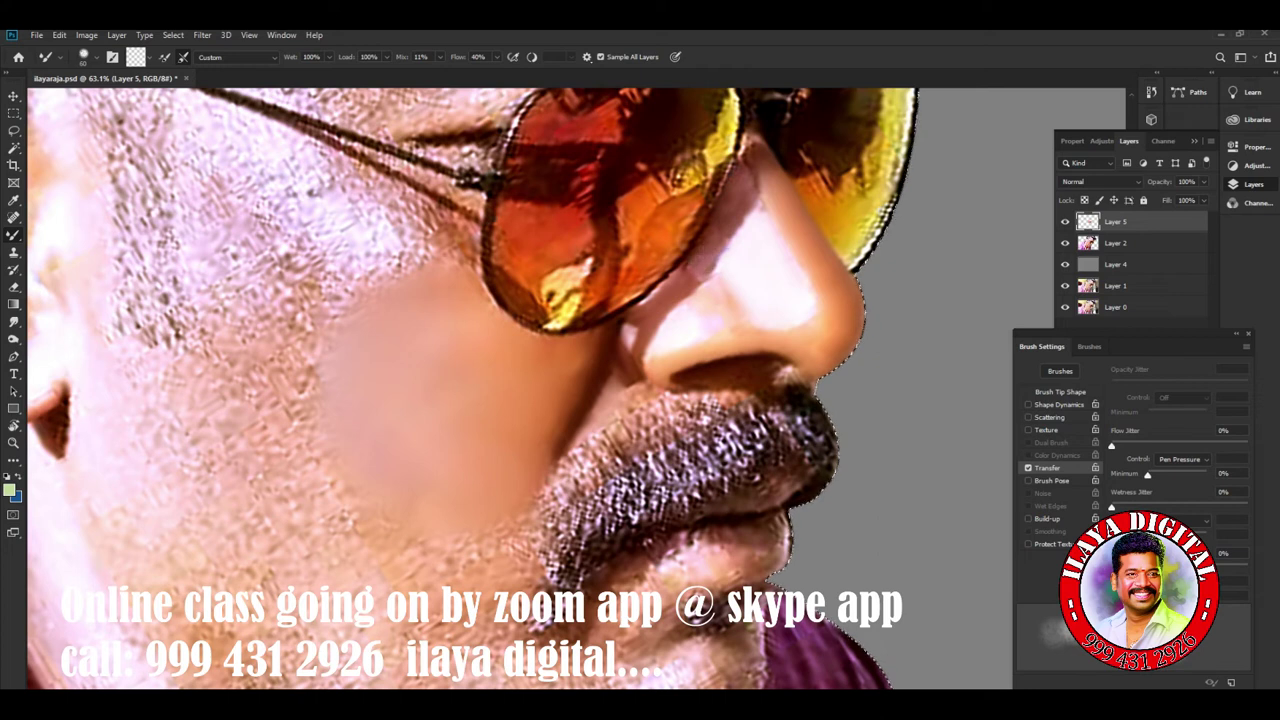
pyautogui.moveTo(752, 140); pyautogui.dragTo(768, 205)
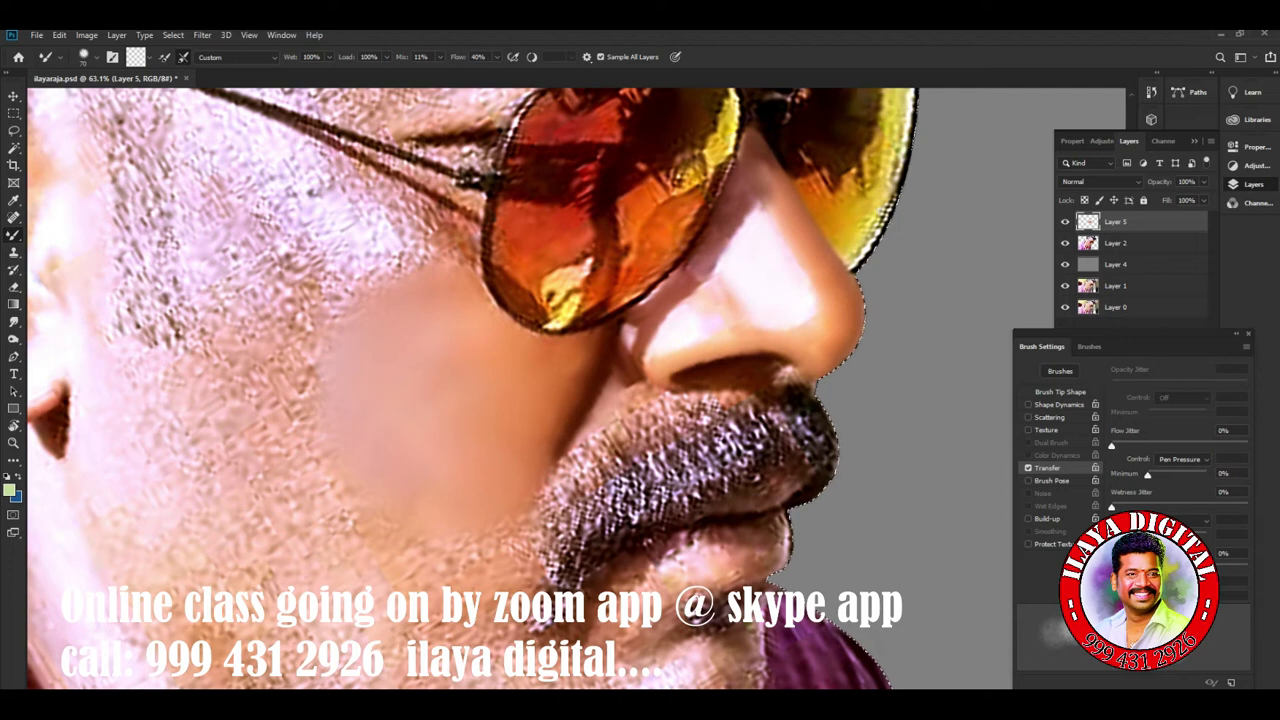
pyautogui.click(13, 321)
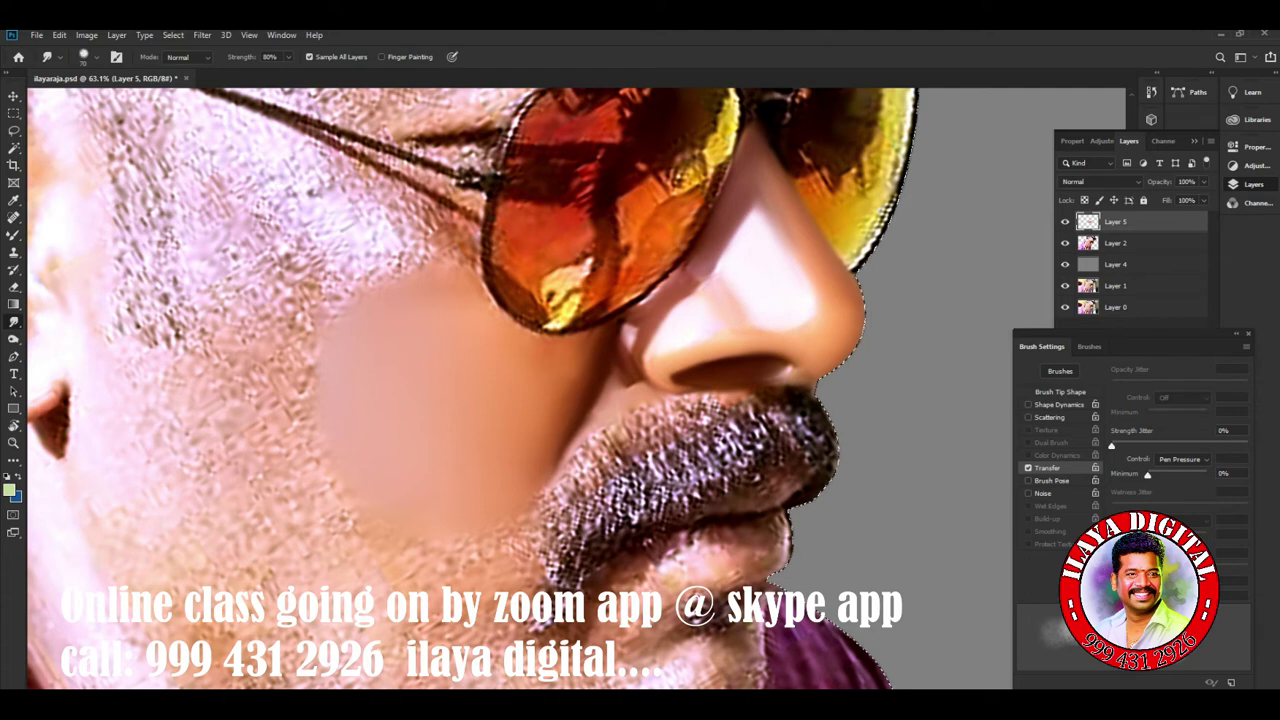
# Smudge the lower nostril edge smooth and darken the top of the nostril.
pyautogui.moveTo(658, 350); pyautogui.dragTo(672, 353)
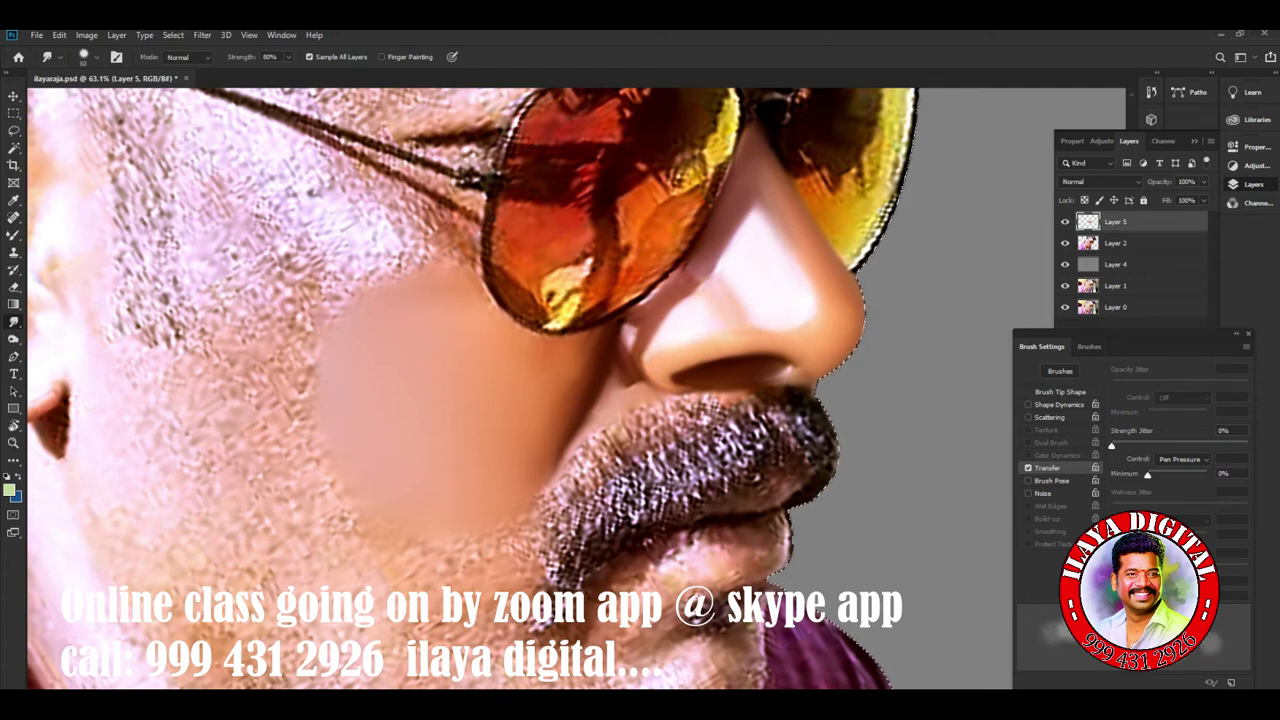
pyautogui.moveTo(642, 300)
pyautogui.mouseDown()
pyautogui.moveTo(672, 272)
pyautogui.moveTo(632, 298)
pyautogui.mouseUp()
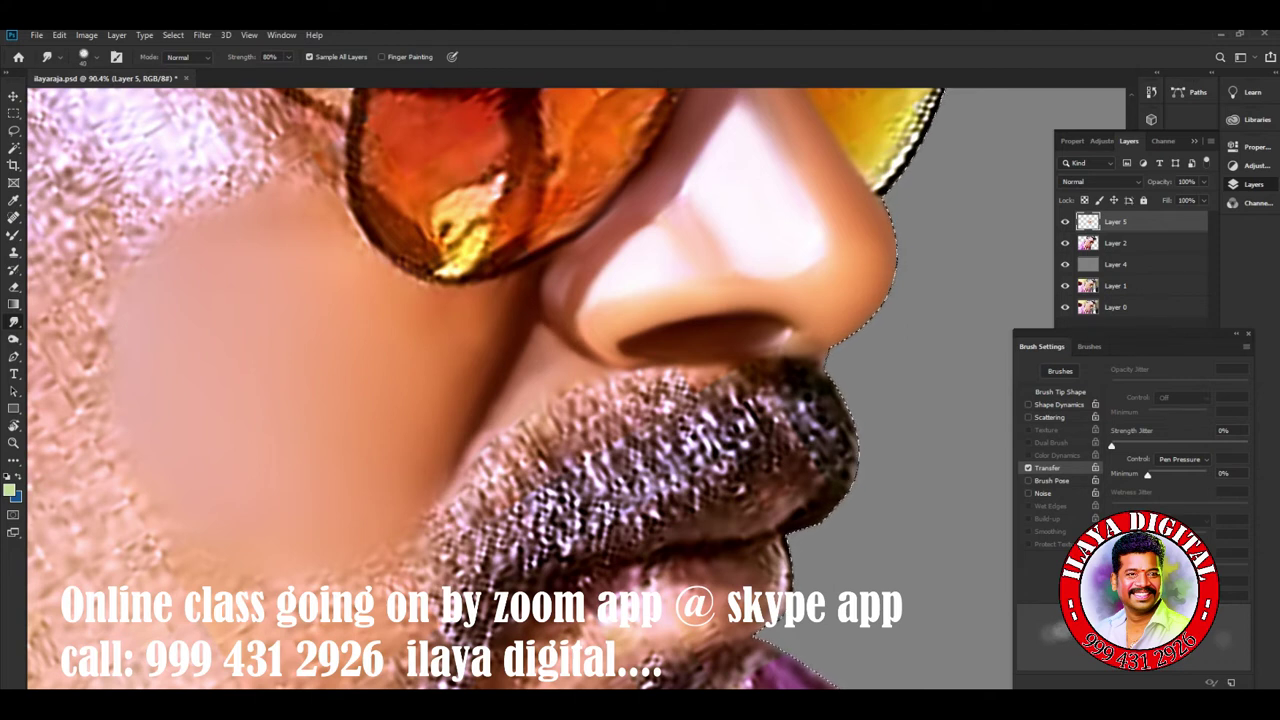
pyautogui.scroll(-3, 438, 388)
# Blend the left lens's yellow bottom highlight and yellow right edge into orange.
pyautogui.scroll(3, 480, 300)
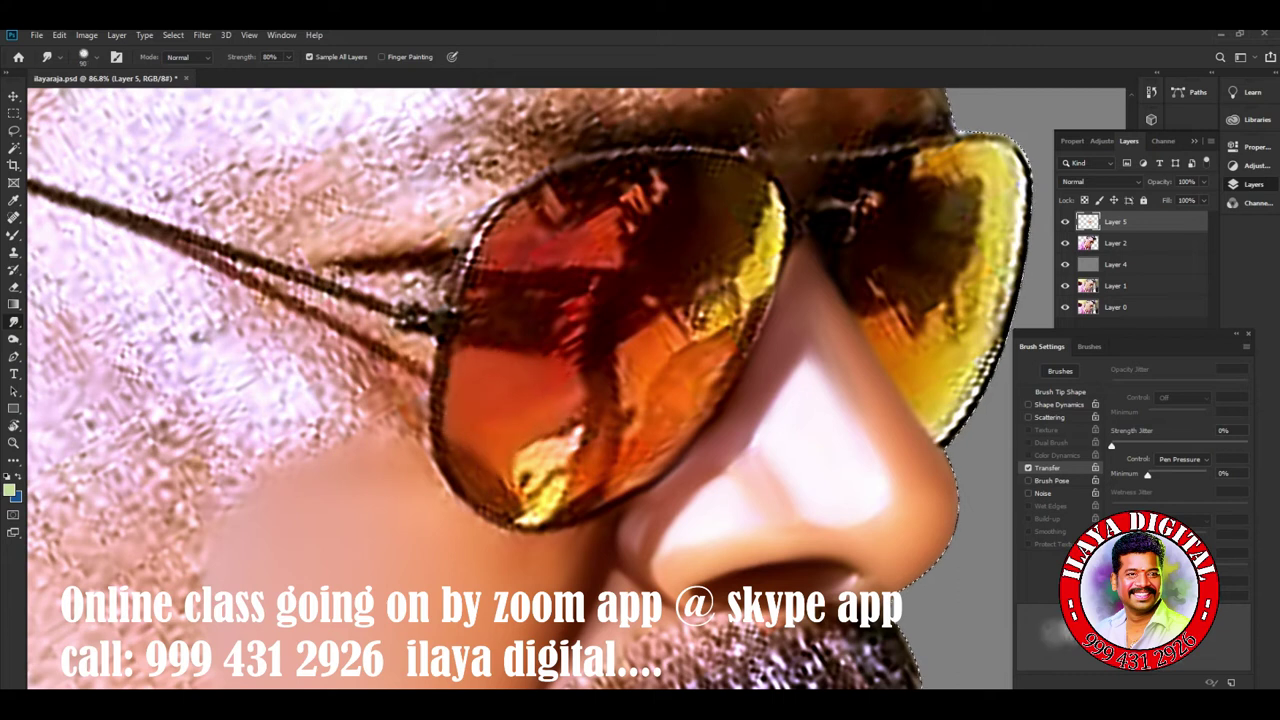
pyautogui.moveTo(525, 450); pyautogui.dragTo(532, 485)
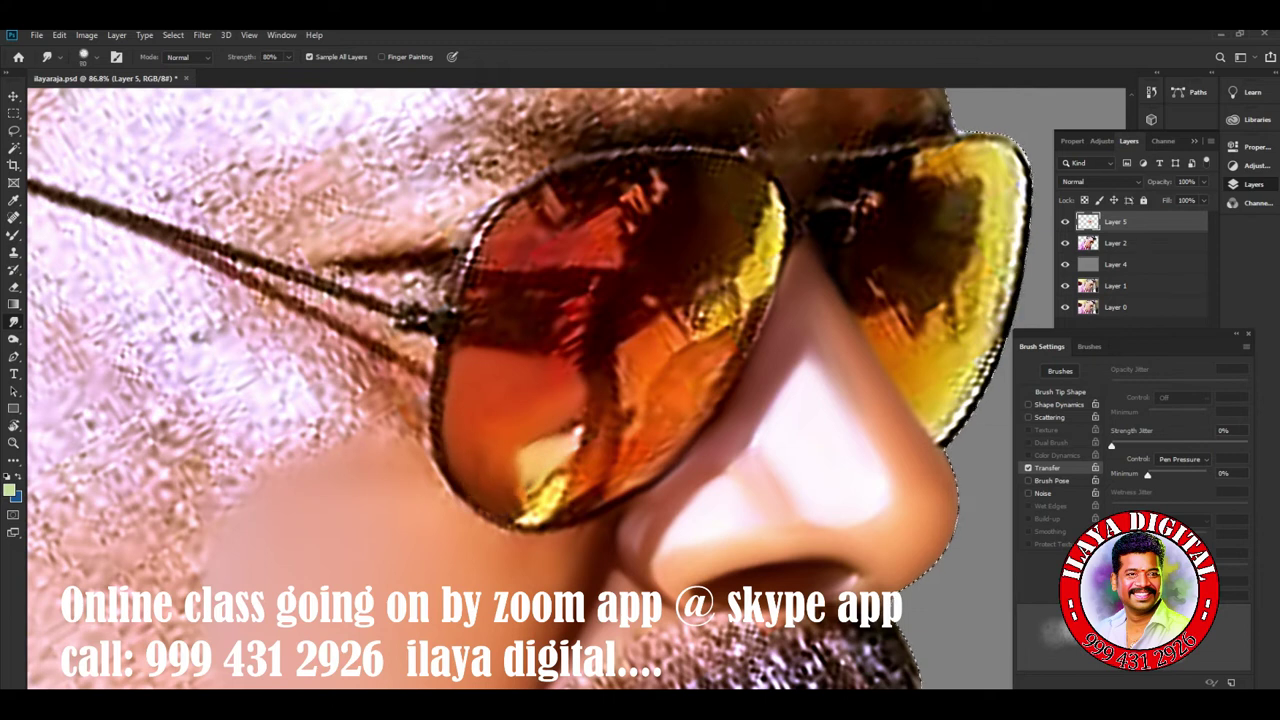
pyautogui.moveTo(670, 338)
pyautogui.mouseDown()
pyautogui.moveTo(670, 358)
pyautogui.moveTo(720, 370)
pyautogui.moveTo(712, 400)
pyautogui.moveTo(660, 450)
pyautogui.mouseUp()
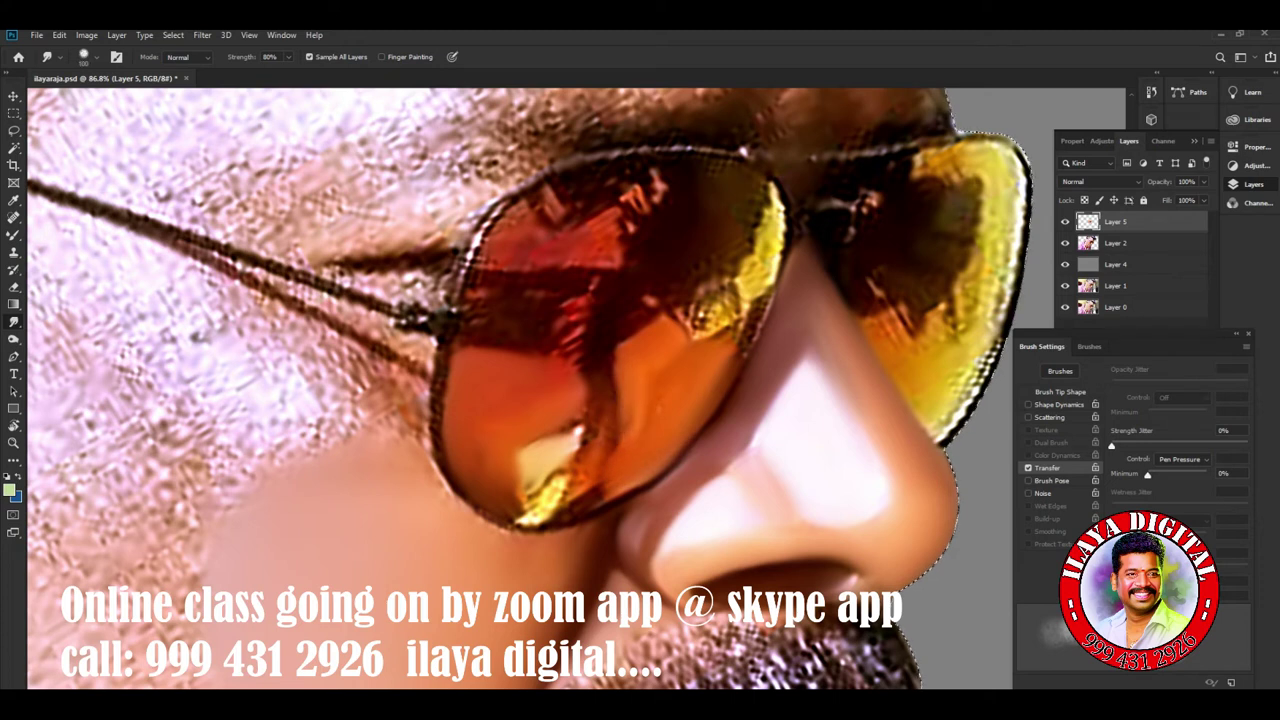
pyautogui.moveTo(760, 210); pyautogui.dragTo(735, 290)
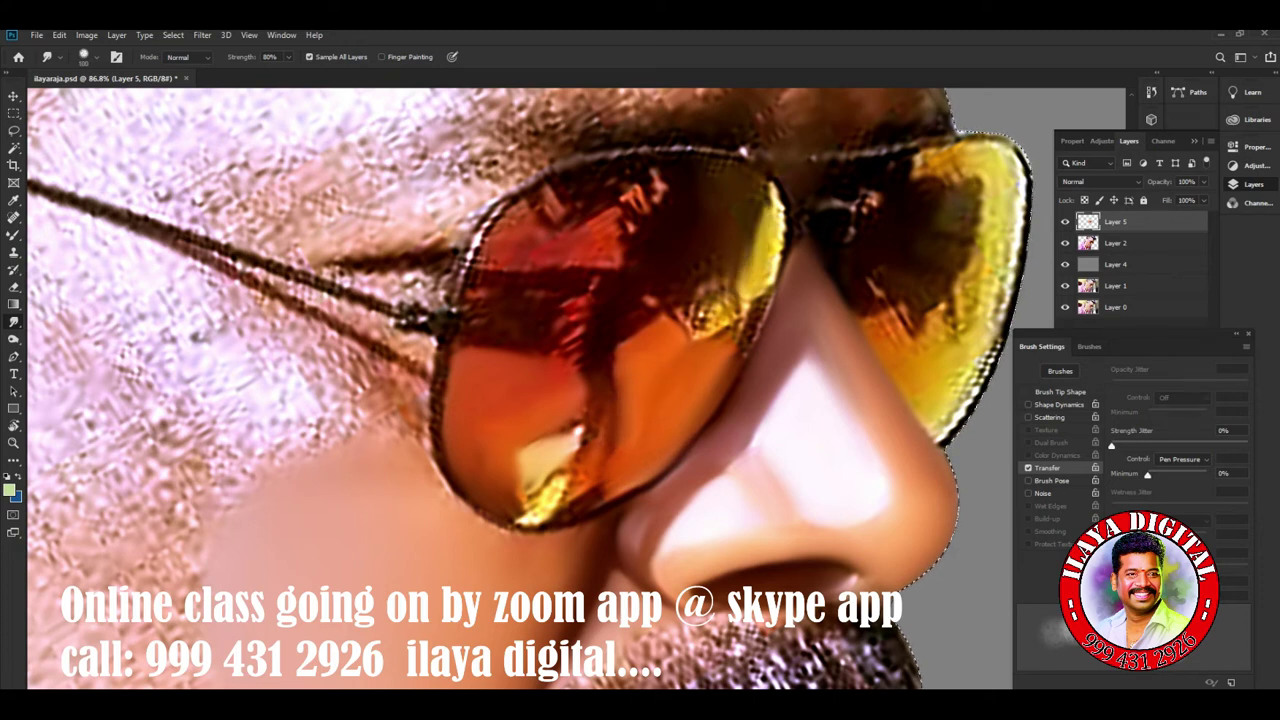
pyautogui.moveTo(760, 200)
pyautogui.mouseDown()
pyautogui.moveTo(735, 315)
pyautogui.moveTo(766, 291)
pyautogui.mouseUp()
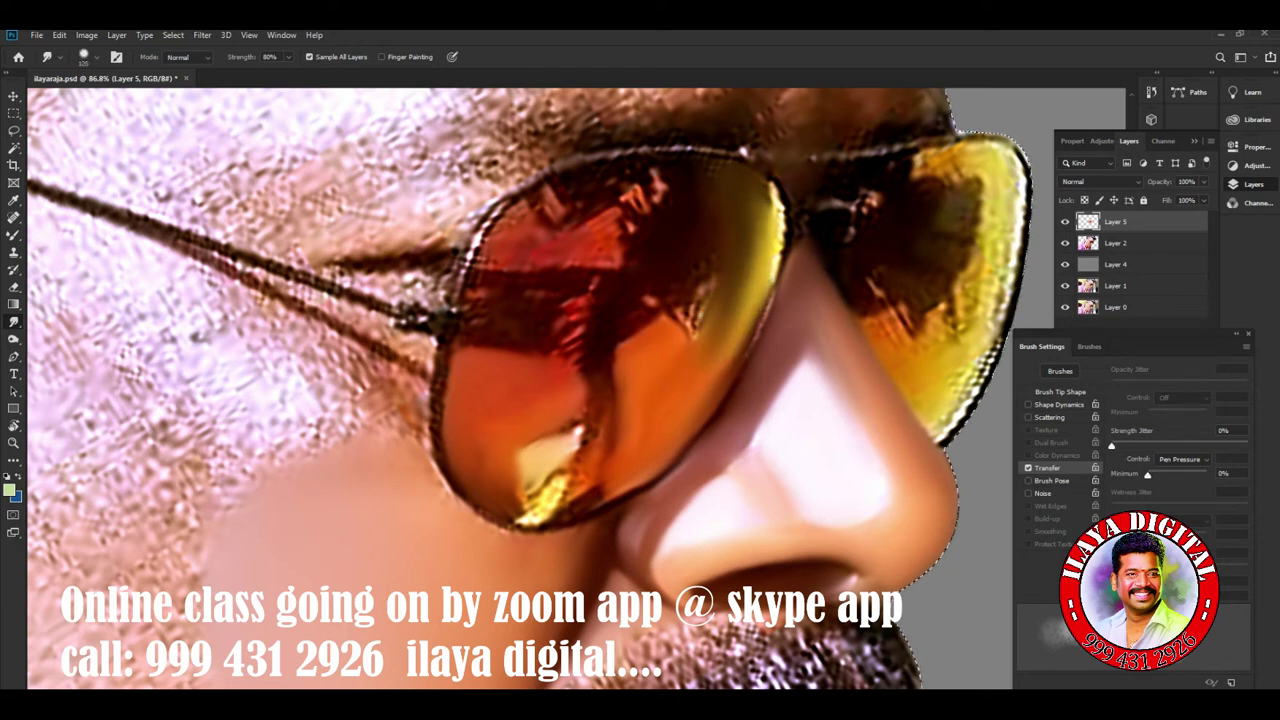
# Smooth the lens middle into its reddish top and soften the upper-left and lower-left areas.
pyautogui.moveTo(705, 275); pyautogui.dragTo(655, 345)
pyautogui.moveTo(700, 290); pyautogui.dragTo(650, 365)
pyautogui.moveTo(690, 175)
pyautogui.mouseDown()
pyautogui.moveTo(625, 225)
pyautogui.moveTo(600, 220)
pyautogui.mouseUp()
pyautogui.moveTo(770, 185); pyautogui.dragTo(765, 235)
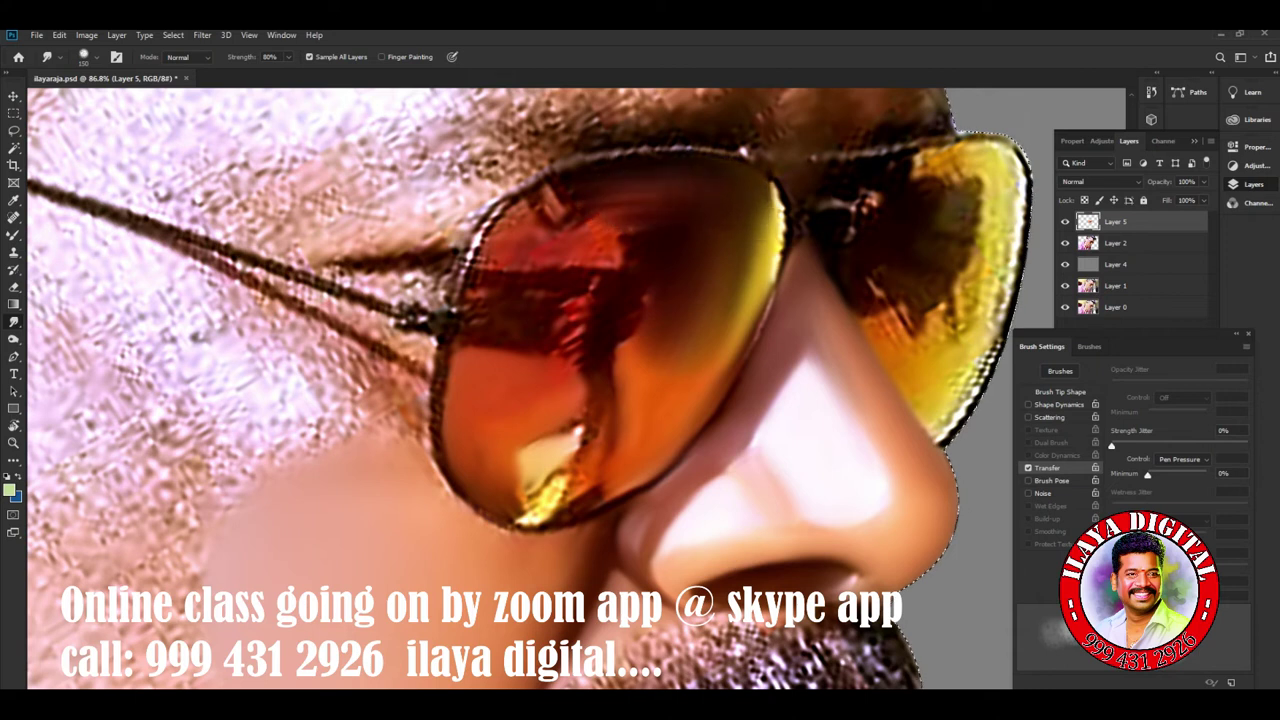
pyautogui.moveTo(770, 185); pyautogui.dragTo(758, 260)
pyautogui.moveTo(755, 205); pyautogui.dragTo(752, 238)
pyautogui.moveTo(640, 200)
pyautogui.mouseDown()
pyautogui.moveTo(540, 205)
pyautogui.moveTo(495, 240)
pyautogui.moveTo(478, 275)
pyautogui.mouseUp()
pyautogui.moveTo(528, 208); pyautogui.dragTo(506, 240)
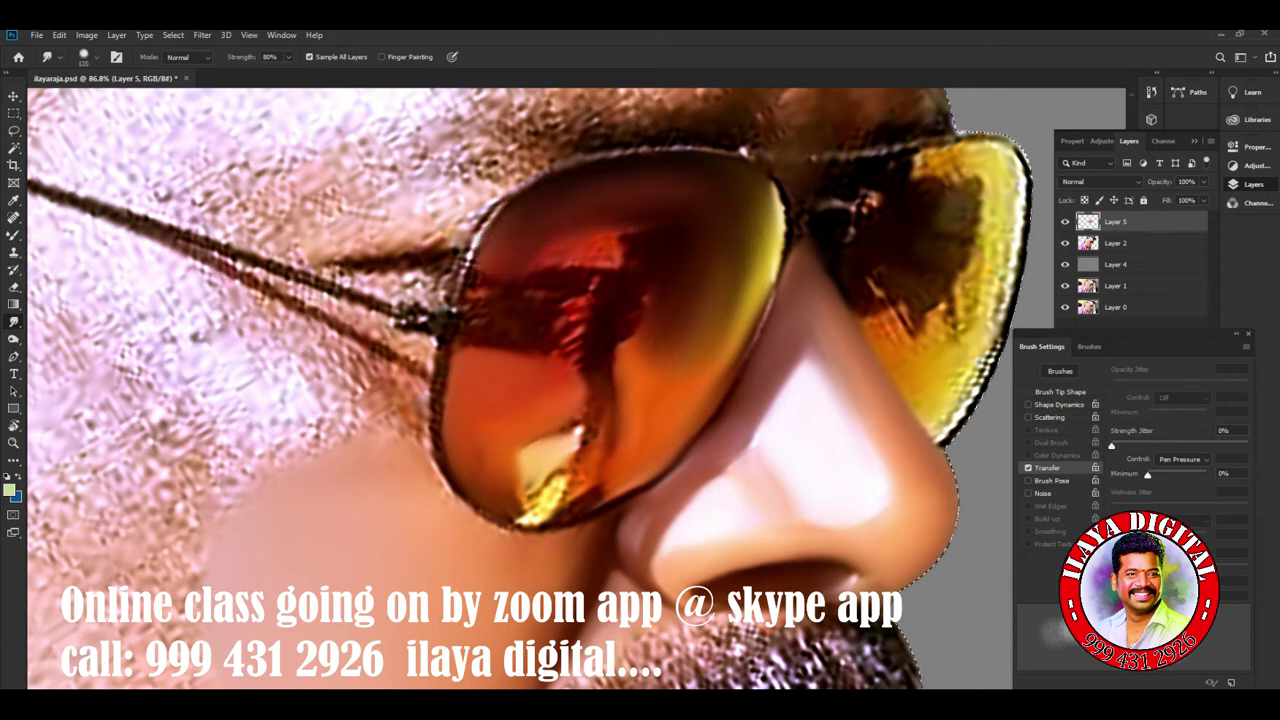
pyautogui.moveTo(578, 270)
pyautogui.mouseDown()
pyautogui.moveTo(490, 290)
pyautogui.moveTo(472, 278)
pyautogui.mouseUp()
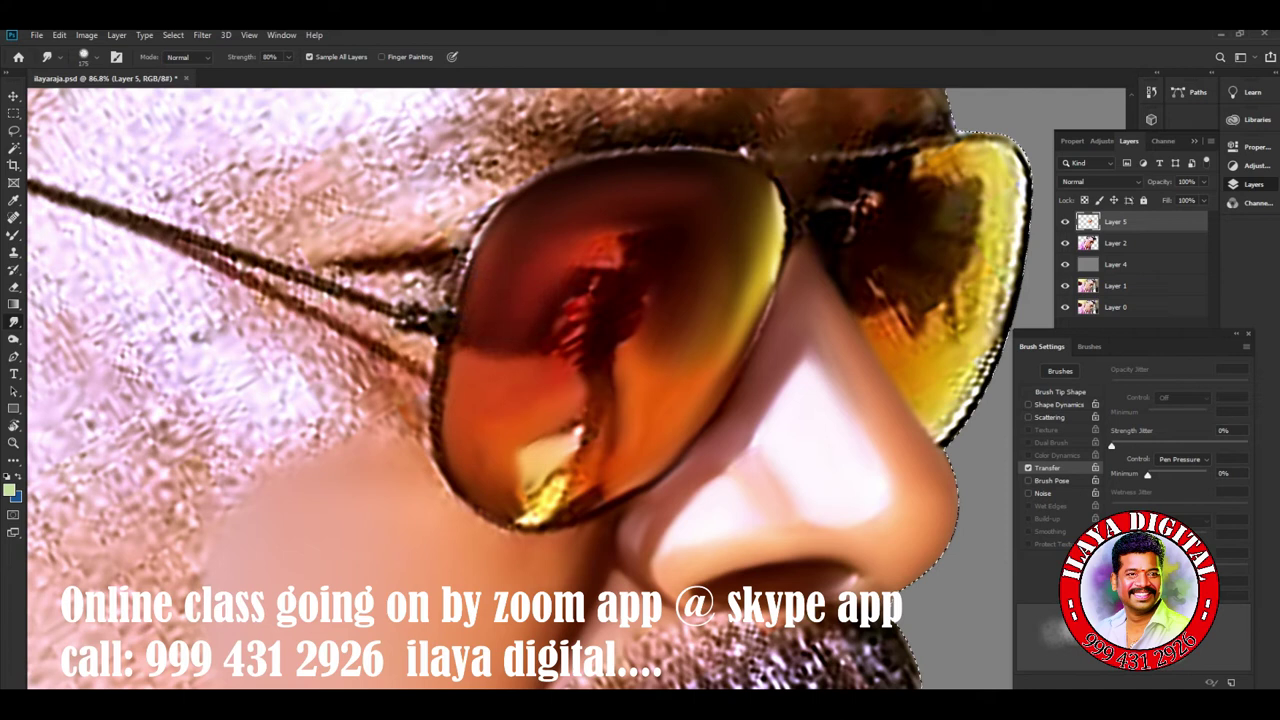
pyautogui.moveTo(530, 350); pyautogui.dragTo(458, 372)
# Smear the reflected figure and dark red streak into smooth, lighter orange in the lower-right lens.
pyautogui.moveTo(632, 232)
pyautogui.mouseDown()
pyautogui.moveTo(588, 262)
pyautogui.moveTo(568, 310)
pyautogui.mouseUp()
pyautogui.moveTo(650, 298); pyautogui.dragTo(626, 352)
pyautogui.moveTo(604, 248); pyautogui.dragTo(556, 352)
pyautogui.moveTo(572, 290); pyautogui.dragTo(540, 365)
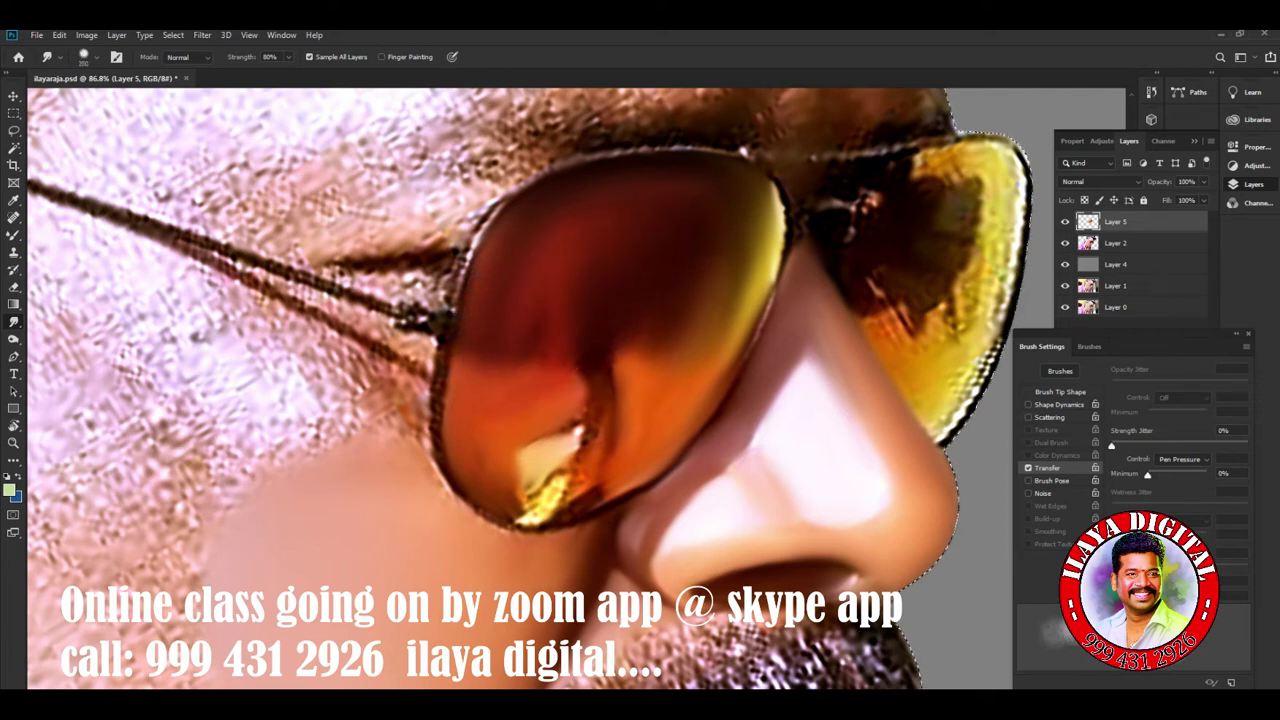
pyautogui.moveTo(635, 350); pyautogui.dragTo(545, 425)
pyautogui.moveTo(650, 345); pyautogui.dragTo(560, 400)
pyautogui.moveTo(745, 265); pyautogui.dragTo(640, 400)
pyautogui.moveTo(700, 355); pyautogui.dragTo(648, 390)
pyautogui.moveTo(715, 330); pyautogui.dragTo(630, 405)
pyautogui.moveTo(662, 315); pyautogui.dragTo(615, 365)
pyautogui.moveTo(670, 275); pyautogui.dragTo(580, 380)
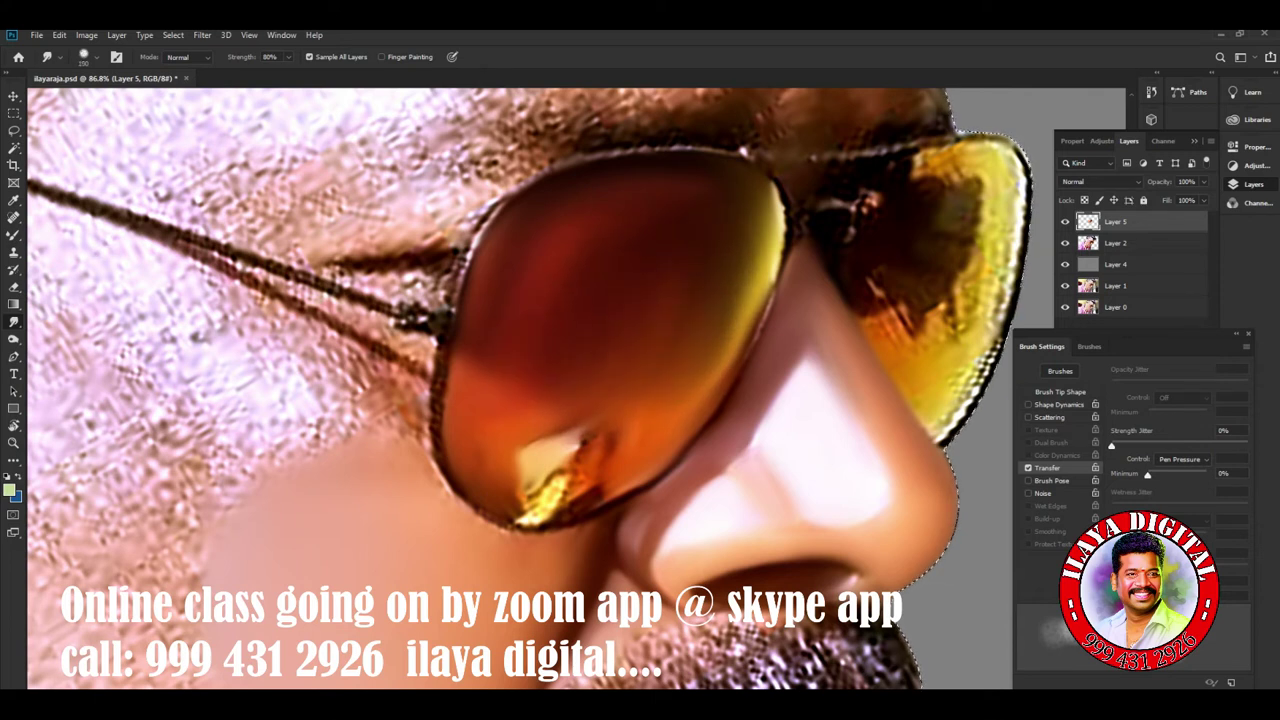
# Push the bottom yellow highlight into orange, enlarge the brush, and soften the right rim.
pyautogui.moveTo(575, 455); pyautogui.dragTo(535, 520)
pyautogui.moveTo(585, 478)
pyautogui.mouseDown()
pyautogui.moveTo(515, 525)
pyautogui.moveTo(530, 525)
pyautogui.mouseUp()
pyautogui.moveTo(600, 500); pyautogui.dragTo(694, 432)
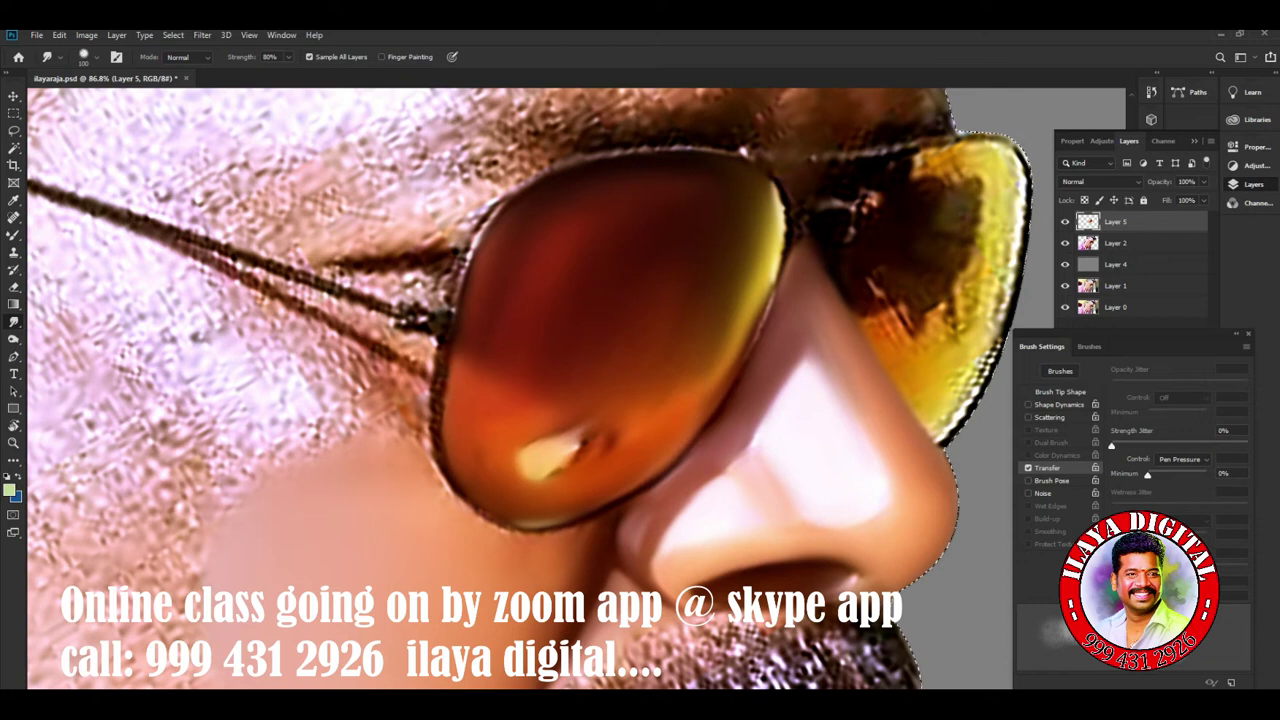
pyautogui.moveTo(540, 465); pyautogui.dragTo(545, 405)
pyautogui.moveTo(570, 450)
pyautogui.mouseDown()
pyautogui.moveTo(555, 395)
pyautogui.moveTo(580, 415)
pyautogui.moveTo(560, 380)
pyautogui.moveTo(505, 360)
pyautogui.mouseUp()
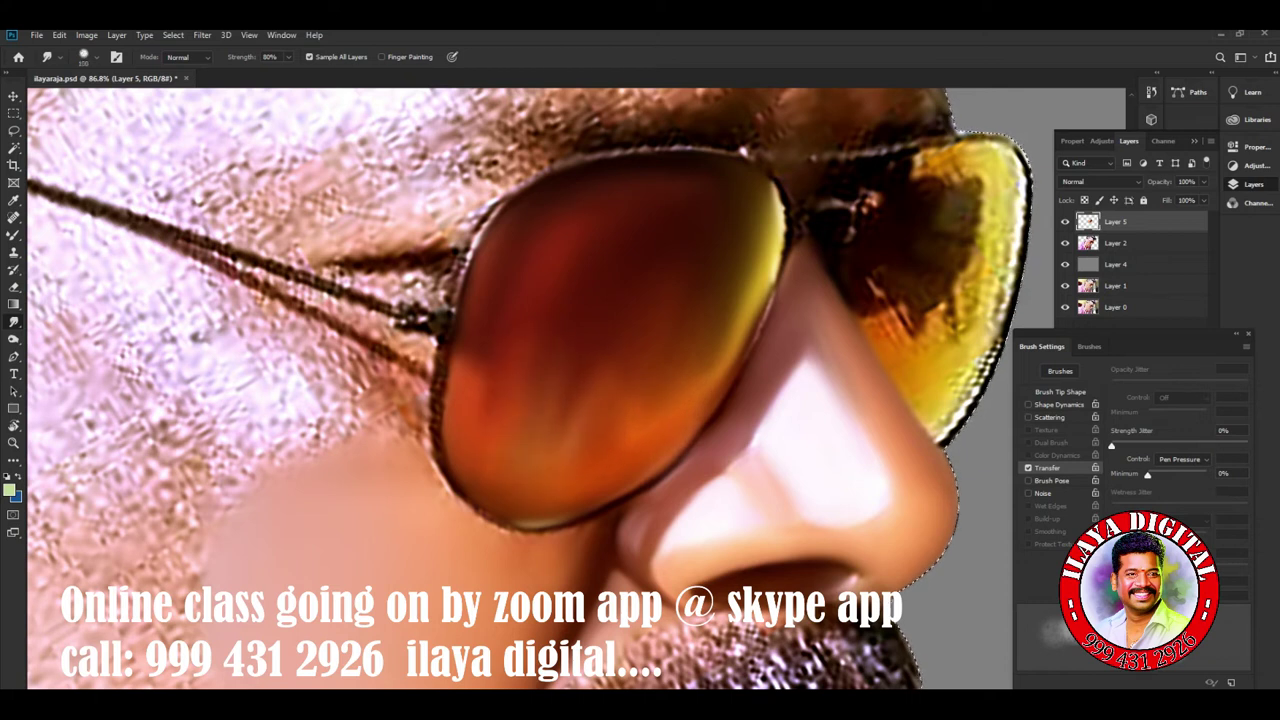
pyautogui.moveTo(575, 450); pyautogui.dragTo(635, 360)
pyautogui.moveTo(615, 430); pyautogui.dragTo(668, 345)
pyautogui.moveTo(1000, 270); pyautogui.dragTo(1017, 315)
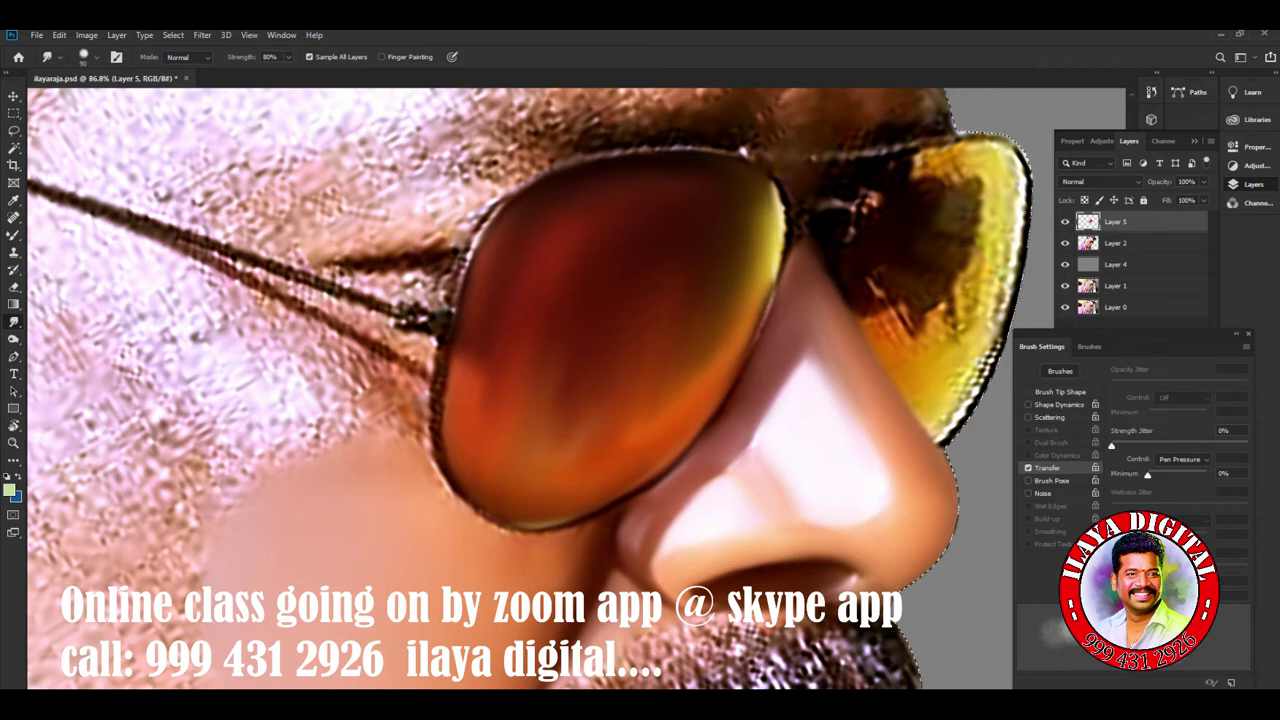
pyautogui.press(']')
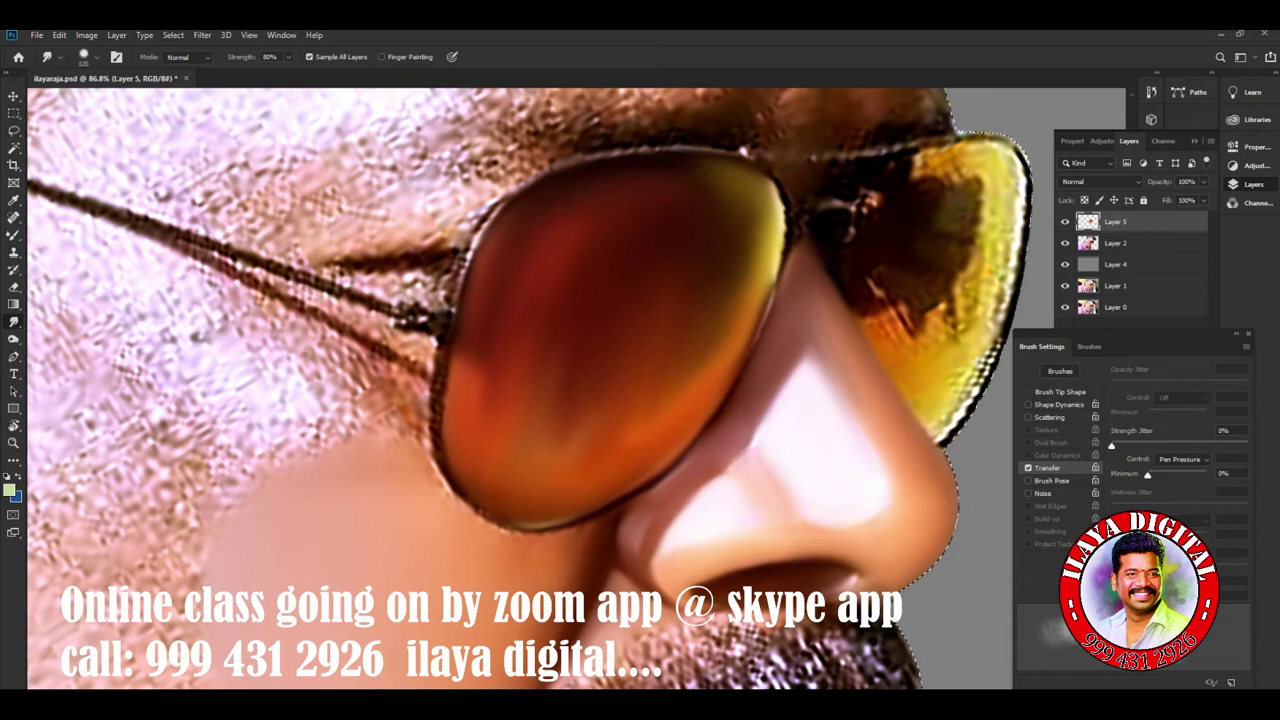
pyautogui.moveTo(757, 263); pyautogui.dragTo(714, 343)
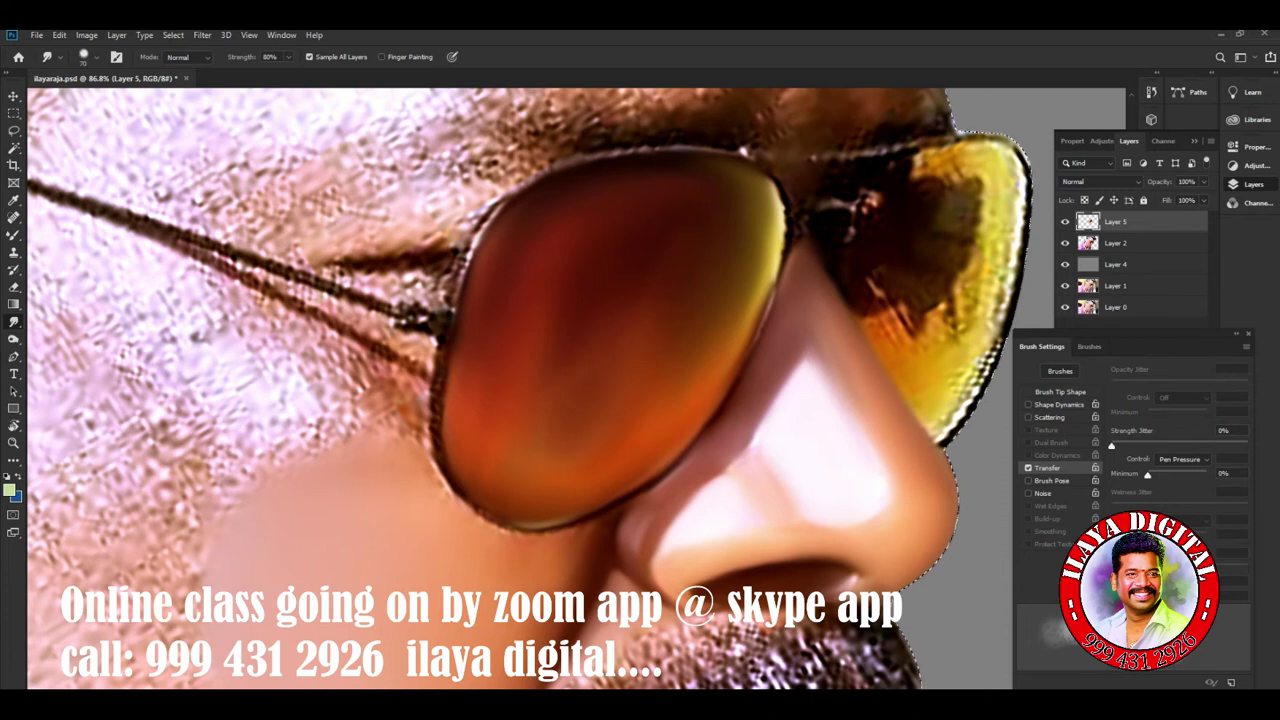
# Zoom in, briefly pick the Pen tool, then return to the Smudge tool.
pyautogui.scroll(5, 700, 500)
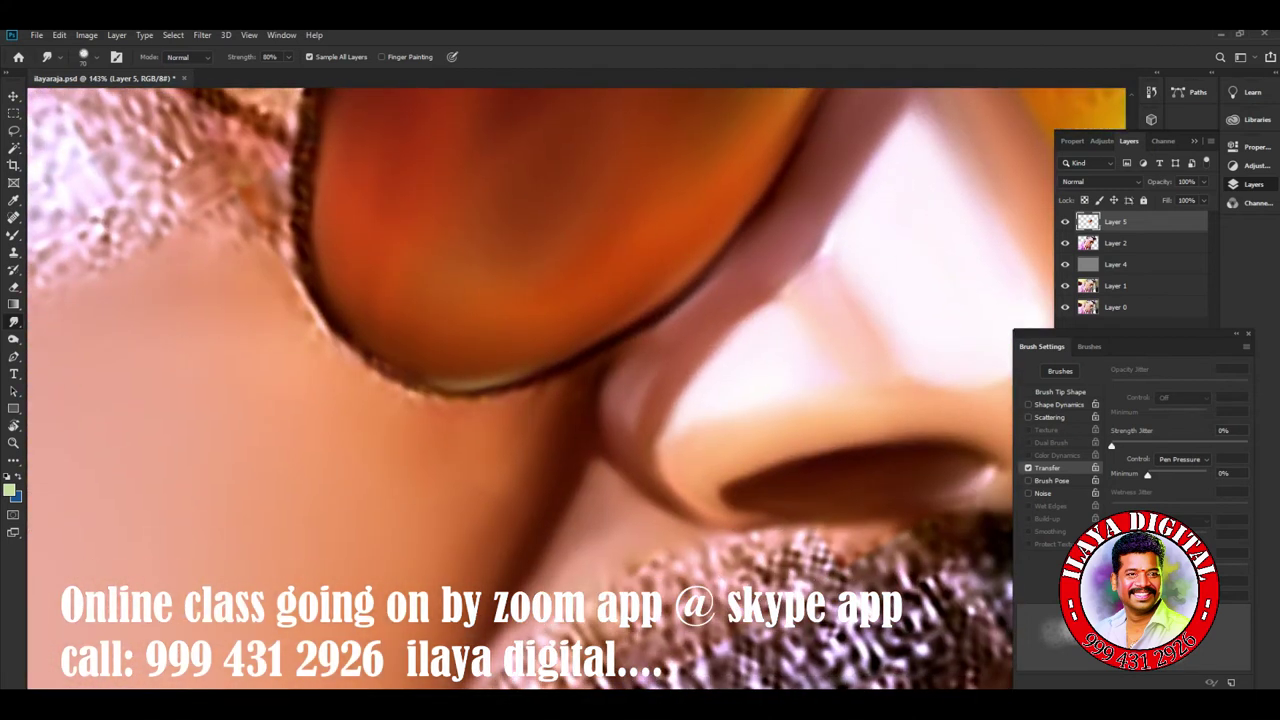
pyautogui.press('p')
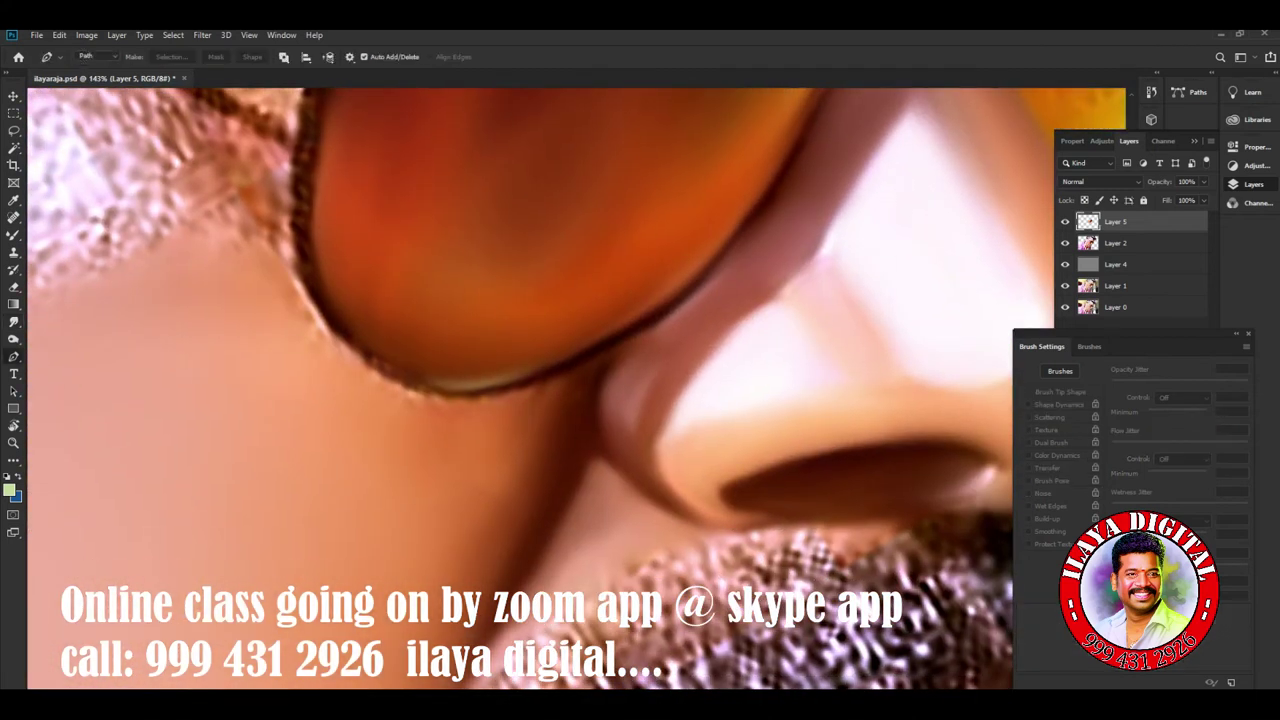
pyautogui.scroll(-2, 540, 450)
pyautogui.scroll(-3, 540, 450)
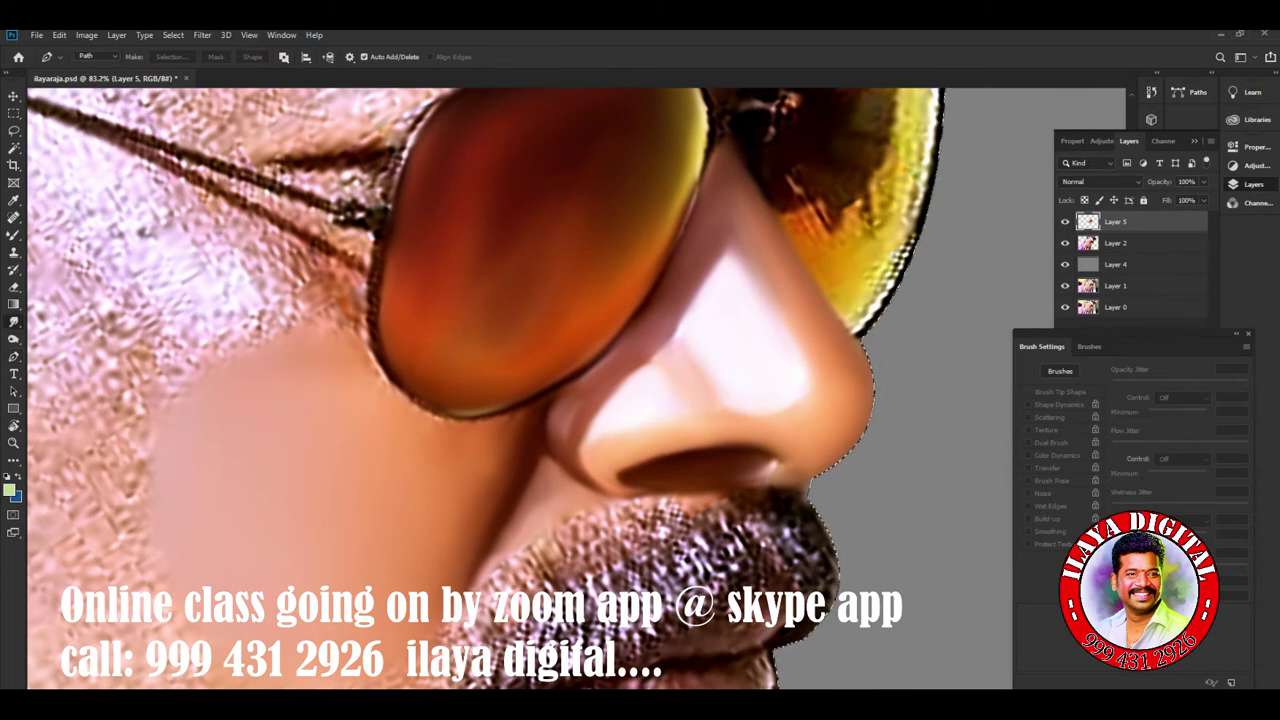
pyautogui.press('r')
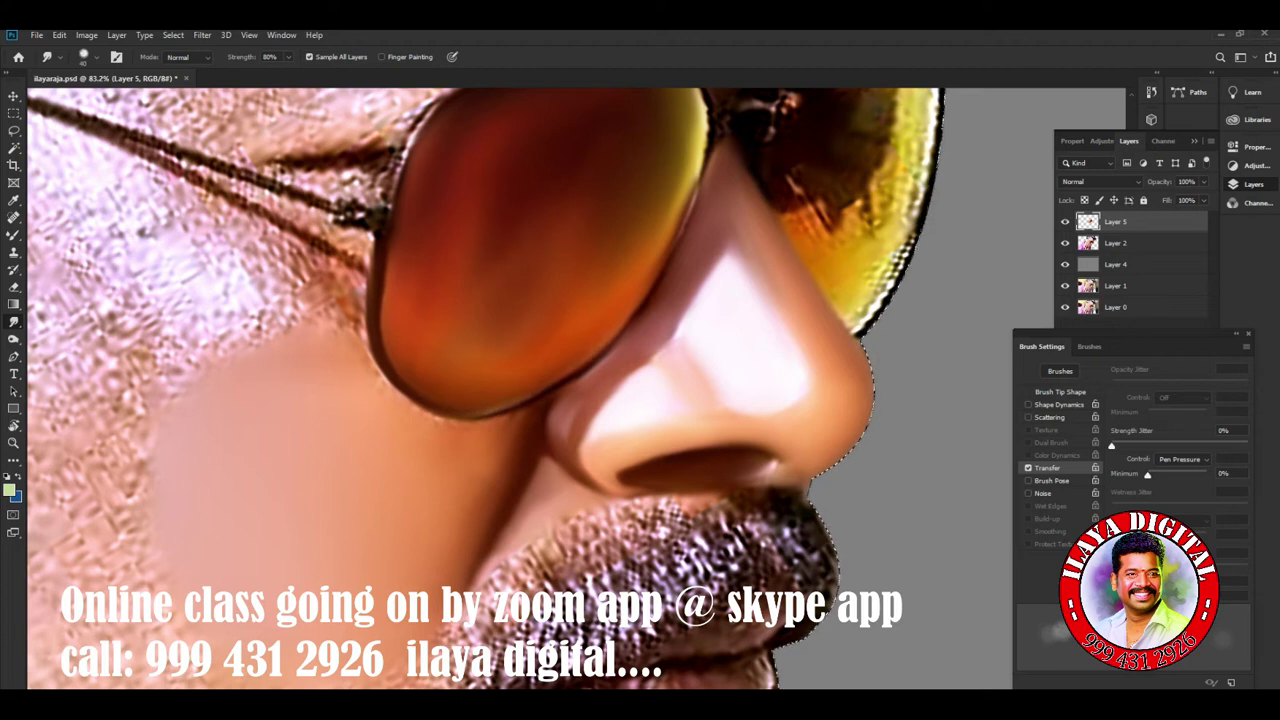
# Push skin tone over the lens edge beside the nose, then zoom out to the upper face.
pyautogui.moveTo(702, 146); pyautogui.dragTo(667, 245)
pyautogui.moveTo(686, 196); pyautogui.dragTo(662, 258)
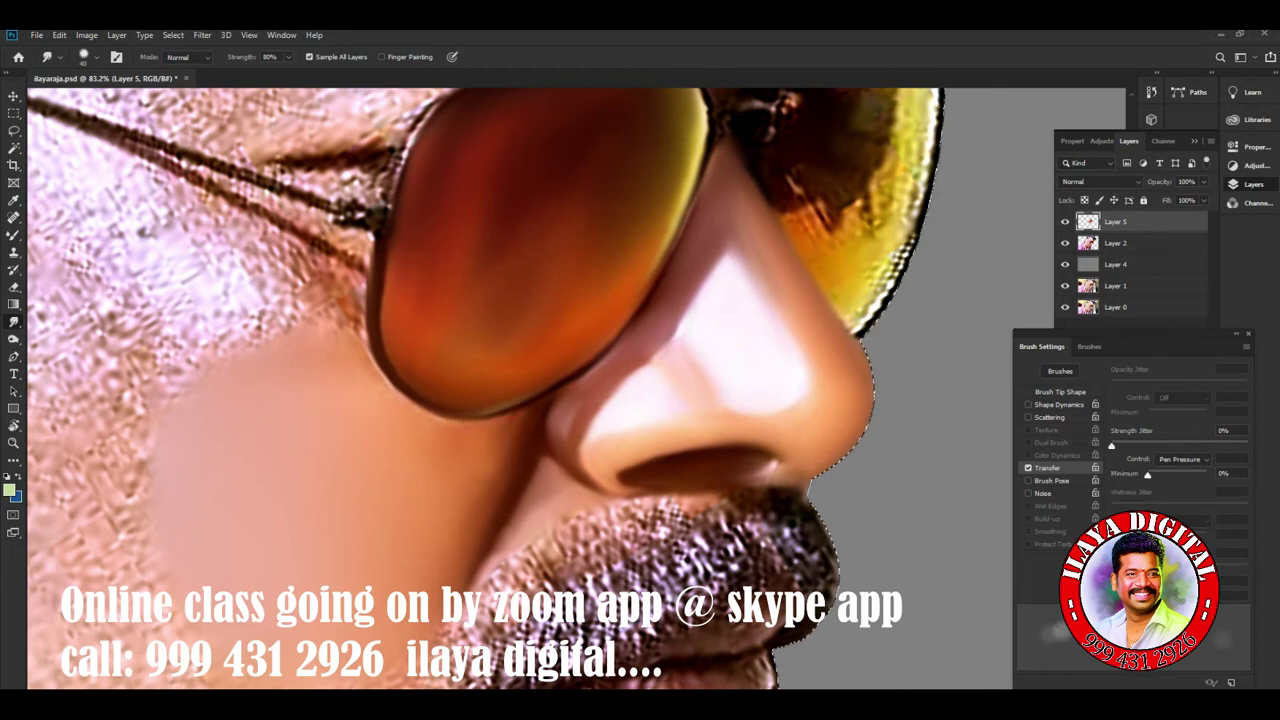
pyautogui.hotkey('ctrl', '-')
pyautogui.hotkey('ctrl', '-')
pyautogui.scroll(3, 650, 330)
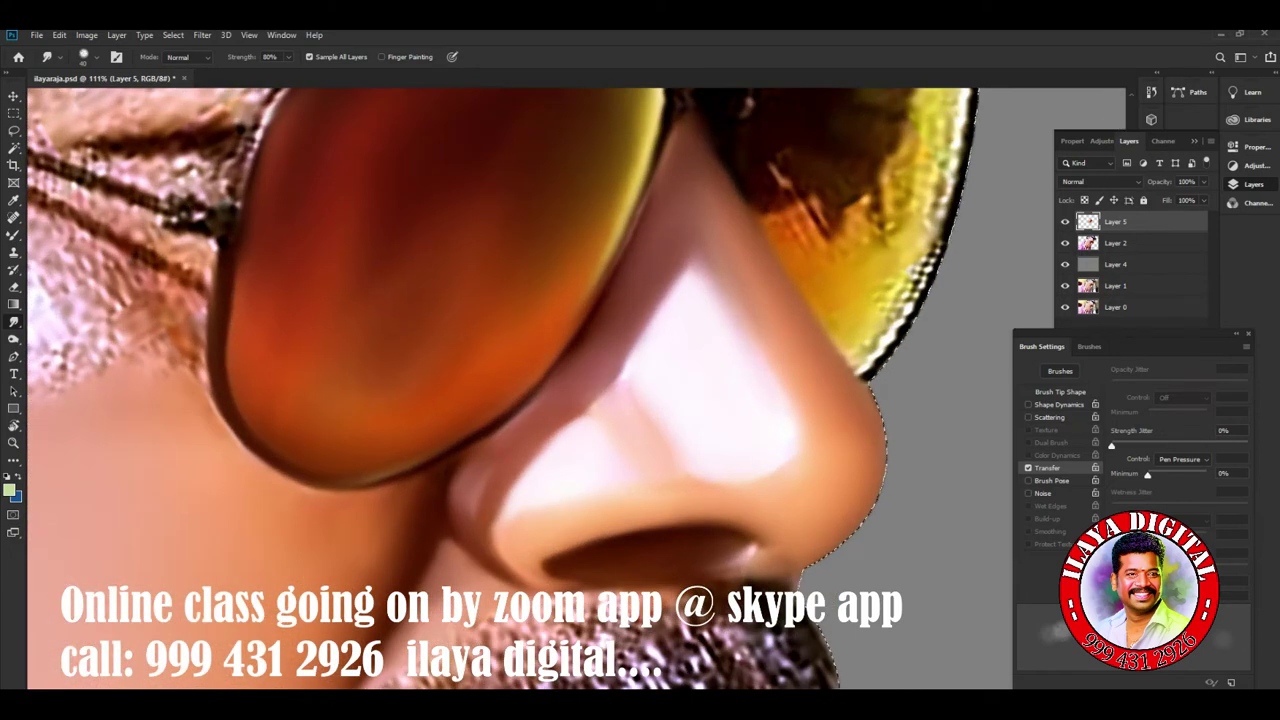
pyautogui.scroll(-3, 600, 350)
pyautogui.scroll(-2, 600, 350)
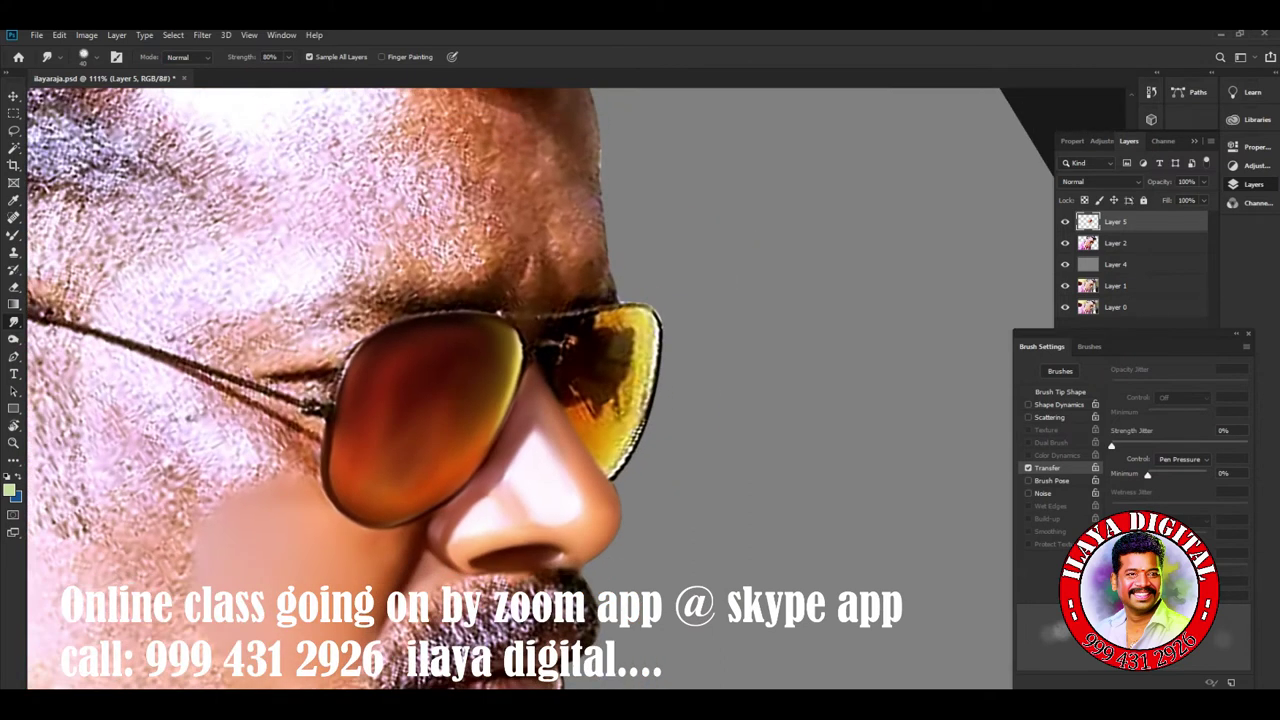
# Smear the glasses bridge area and the dark reflection in the right lens.
pyautogui.scroll(2, 600, 350)
pyautogui.scroll(1, 600, 350)
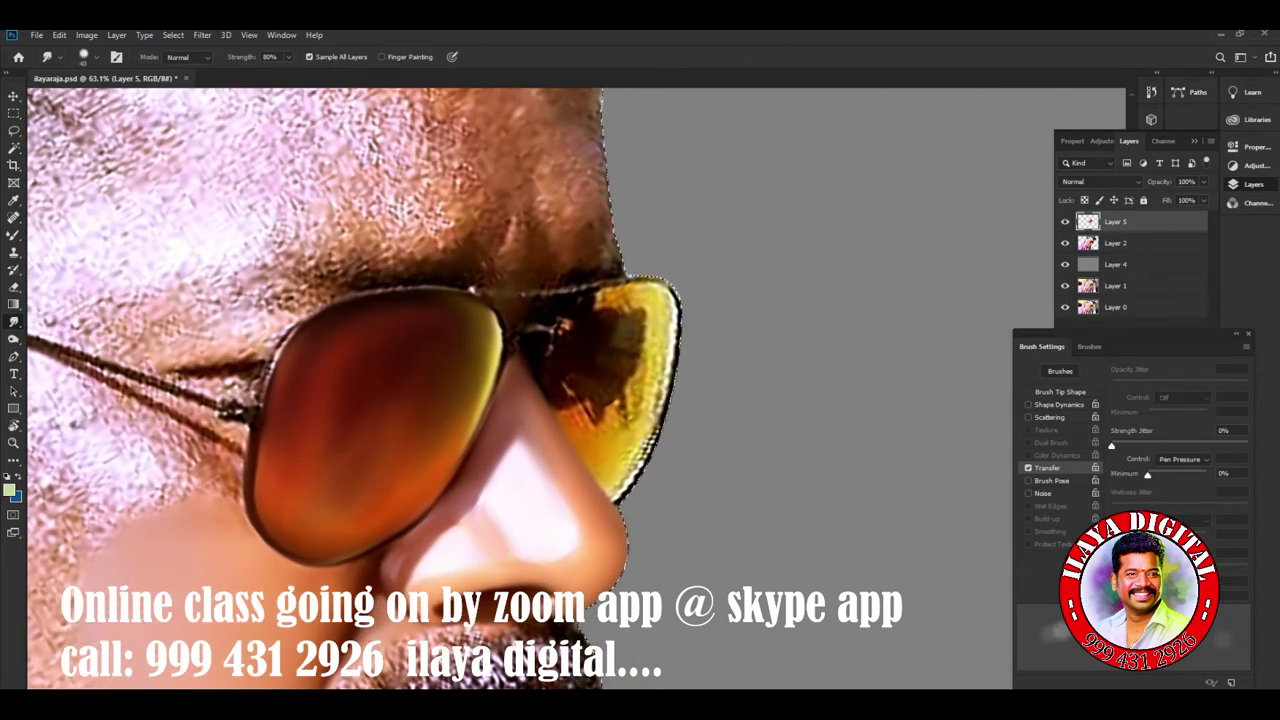
pyautogui.moveTo(510, 340); pyautogui.dragTo(580, 322)
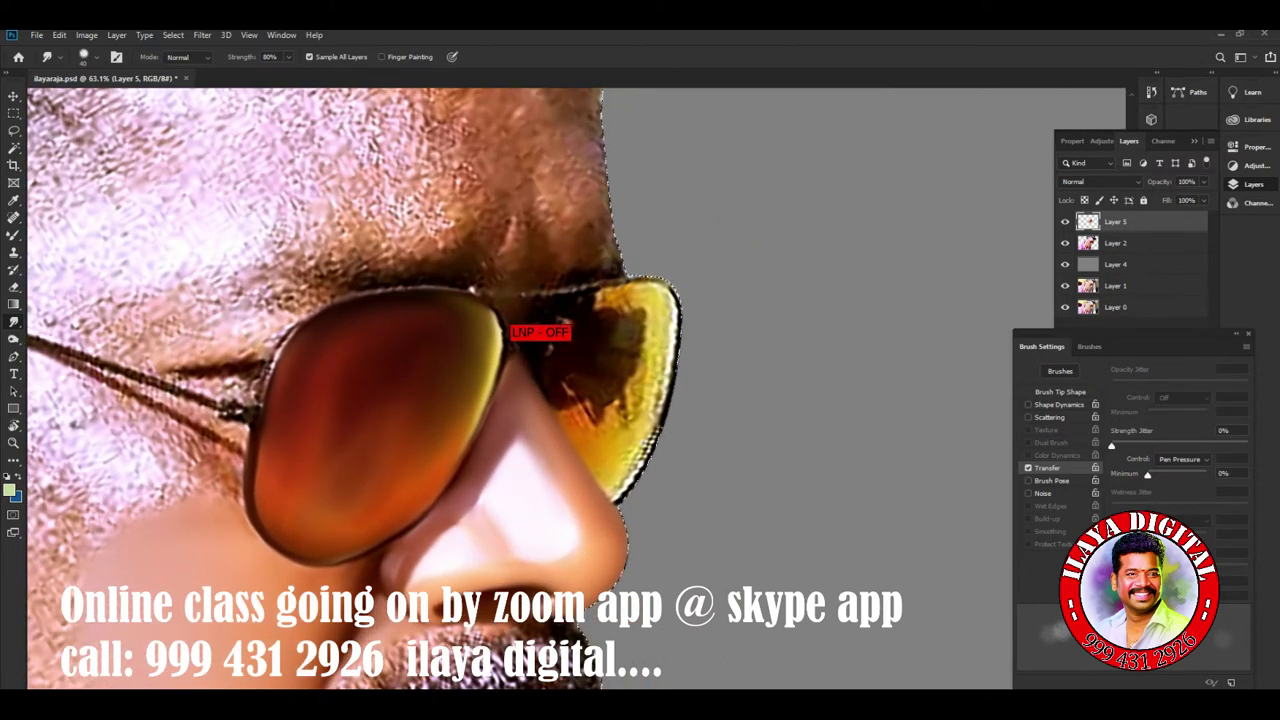
pyautogui.moveTo(615, 335)
pyautogui.mouseDown()
pyautogui.moveTo(648, 312)
pyautogui.moveTo(592, 300)
pyautogui.mouseUp()
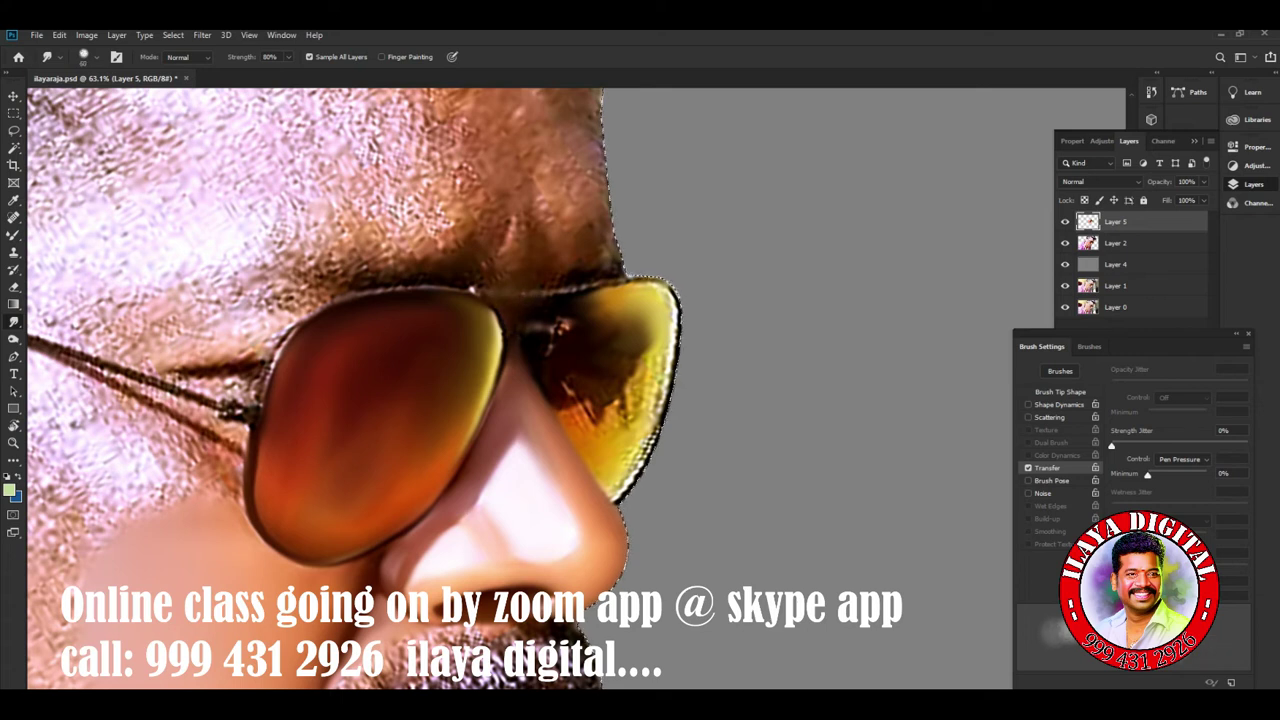
pyautogui.moveTo(560, 326); pyautogui.dragTo(562, 324)
pyautogui.moveTo(570, 380); pyautogui.dragTo(580, 435)
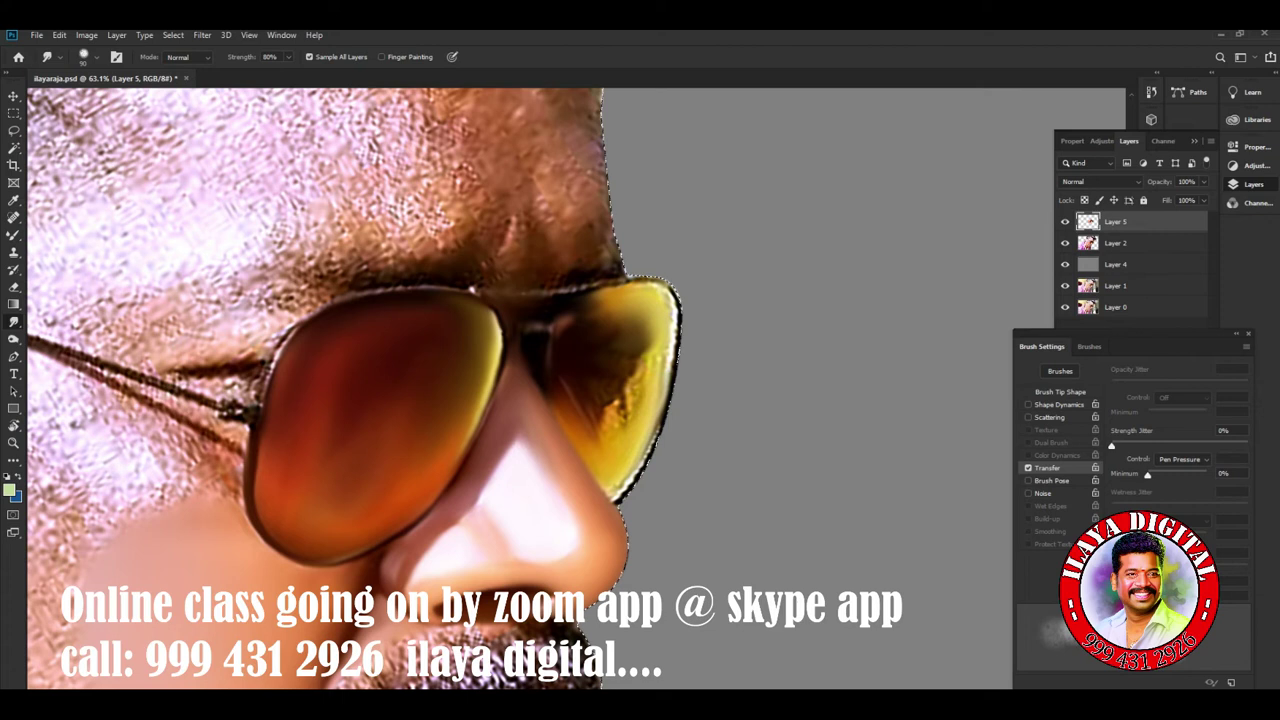
# Soften the right lens's top edge, erase its reflected figure, and brighten the bridge shadow.
pyautogui.moveTo(640, 288); pyautogui.dragTo(595, 300)
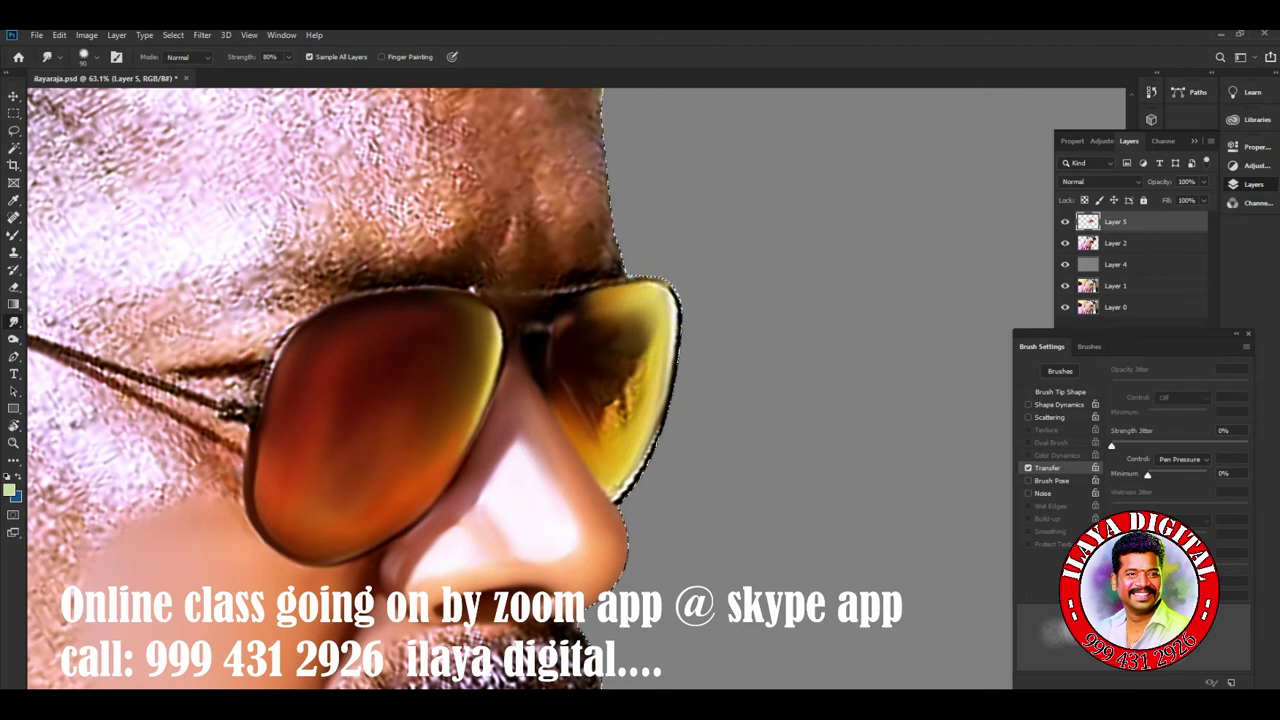
pyautogui.moveTo(640, 340); pyautogui.dragTo(595, 440)
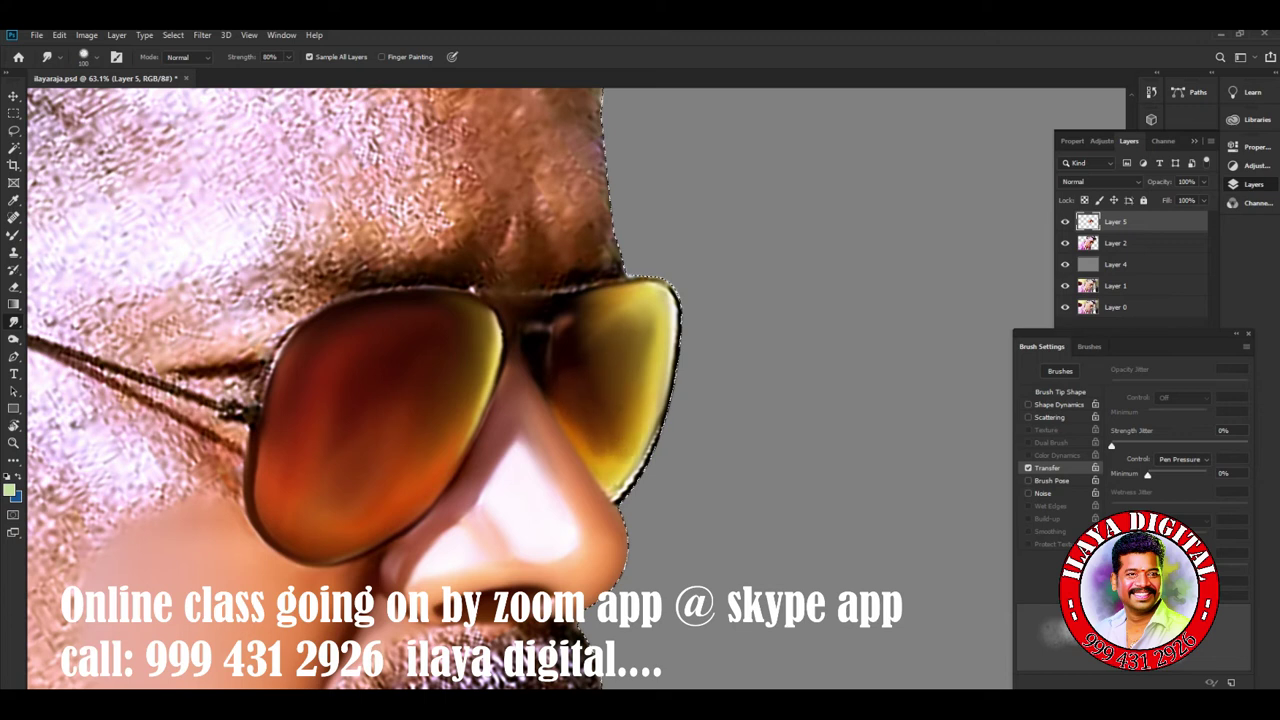
pyautogui.moveTo(620, 305)
pyautogui.mouseDown()
pyautogui.moveTo(550, 335)
pyautogui.moveTo(562, 364)
pyautogui.mouseUp()
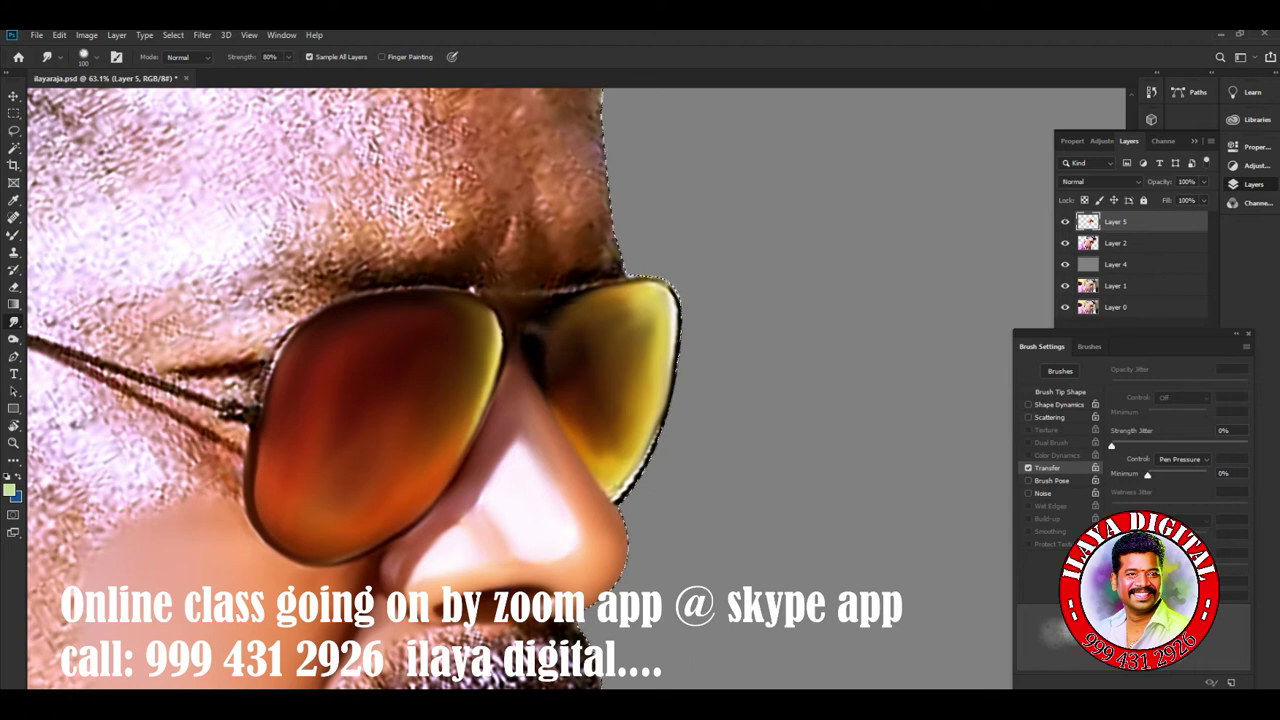
pyautogui.moveTo(600, 312)
pyautogui.mouseDown()
pyautogui.moveTo(566, 314)
pyautogui.moveTo(558, 362)
pyautogui.moveTo(585, 370)
pyautogui.mouseUp()
# Smooth the jagged white fringe along the right lens's outer edge.
pyautogui.moveTo(640, 277)
pyautogui.mouseDown()
pyautogui.moveTo(678, 308)
pyautogui.moveTo(676, 358)
pyautogui.mouseUp()
pyautogui.moveTo(678, 298); pyautogui.dragTo(670, 400)
pyautogui.moveTo(670, 345)
pyautogui.mouseDown()
pyautogui.moveTo(645, 470)
pyautogui.moveTo(615, 498)
pyautogui.mouseUp()
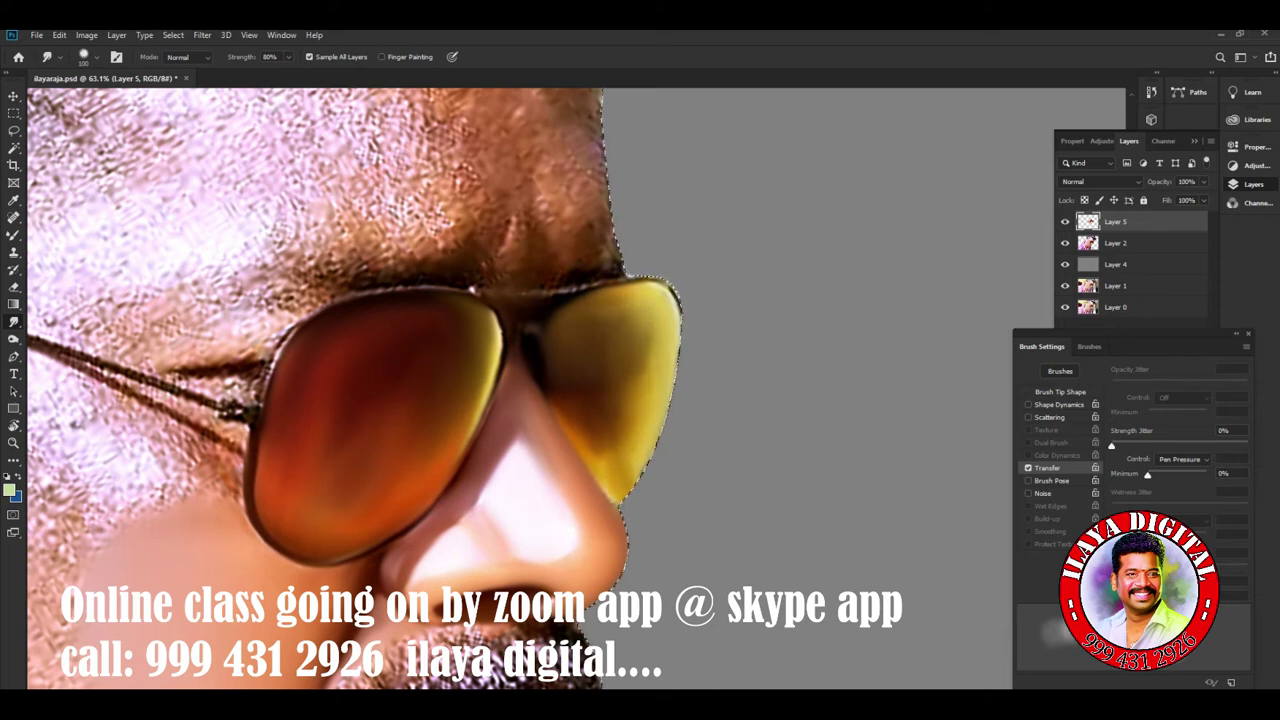
pyautogui.moveTo(625, 292); pyautogui.dragTo(668, 330)
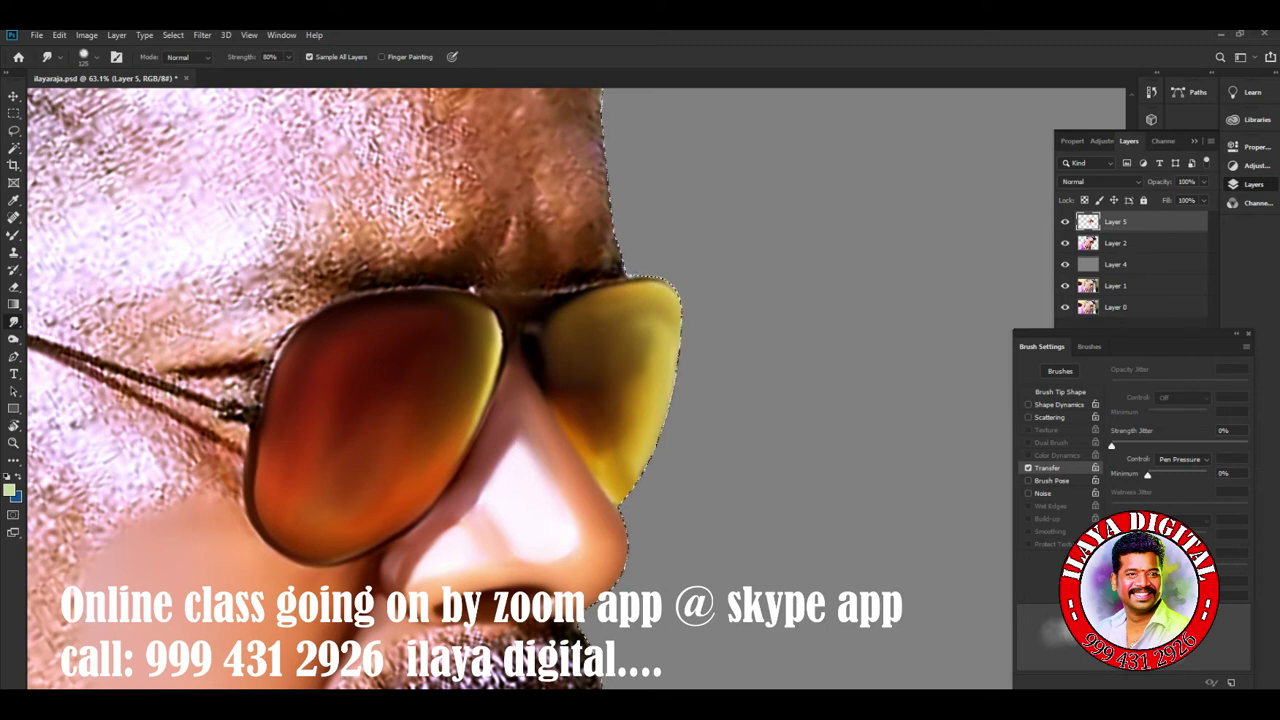
pyautogui.moveTo(632, 352)
pyautogui.mouseDown()
pyautogui.moveTo(637, 450)
pyautogui.moveTo(655, 400)
pyautogui.moveTo(640, 320)
pyautogui.moveTo(670, 345)
pyautogui.moveTo(632, 470)
pyautogui.moveTo(608, 480)
pyautogui.mouseUp()
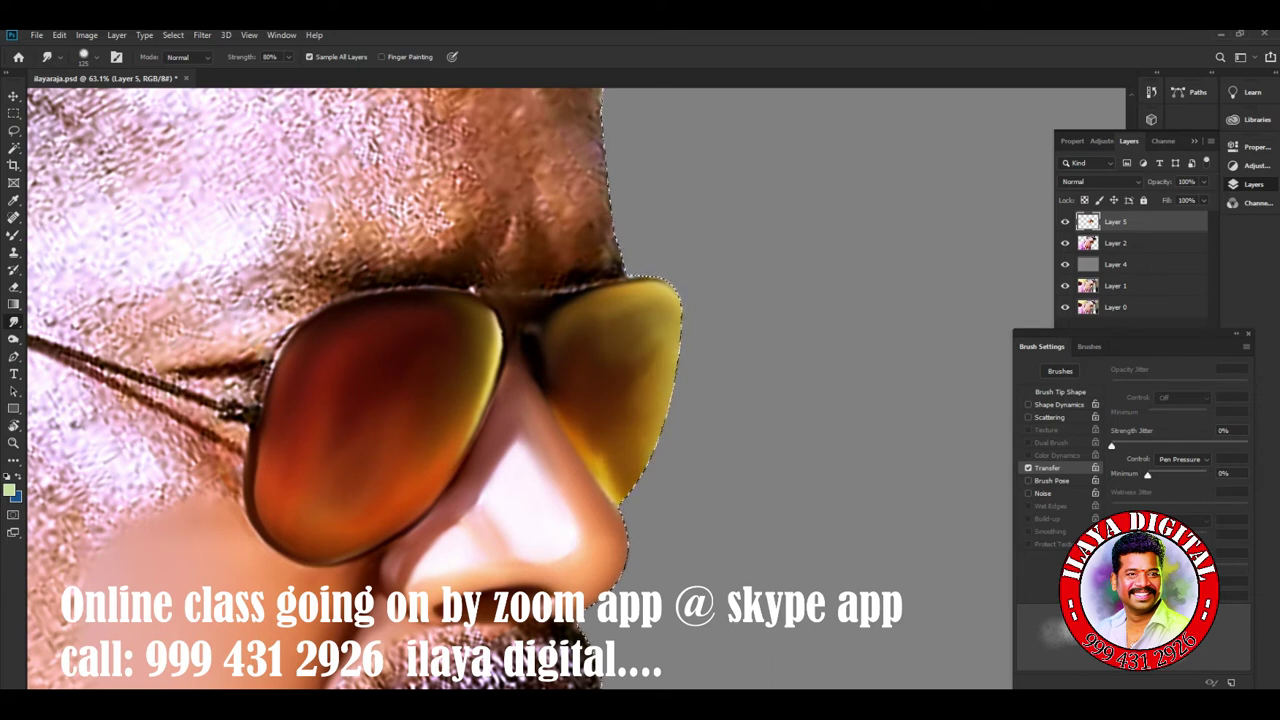
pyautogui.moveTo(650, 298)
pyautogui.mouseDown()
pyautogui.moveTo(612, 318)
pyautogui.moveTo(640, 410)
pyautogui.mouseUp()
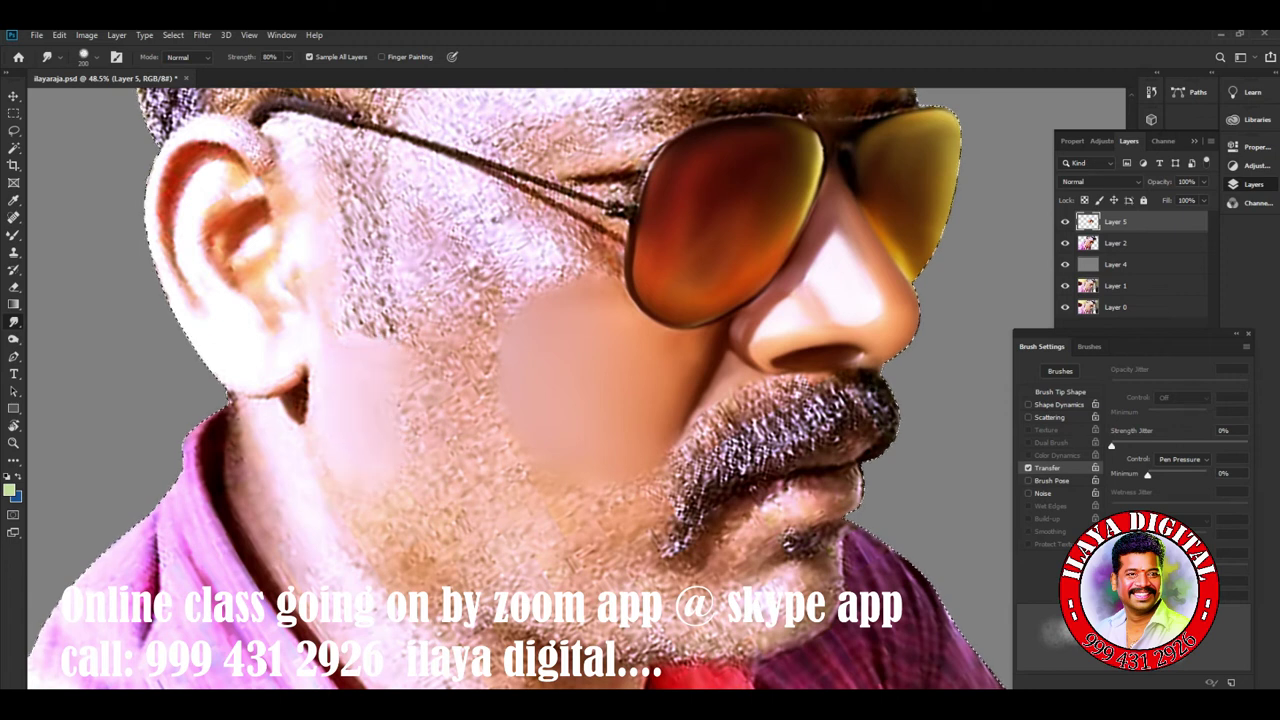
# Smudge the lower cheek near the neck, the textured cheek band and the stubbly chin into smooth skin.
pyautogui.moveTo(365, 490); pyautogui.dragTo(415, 550)
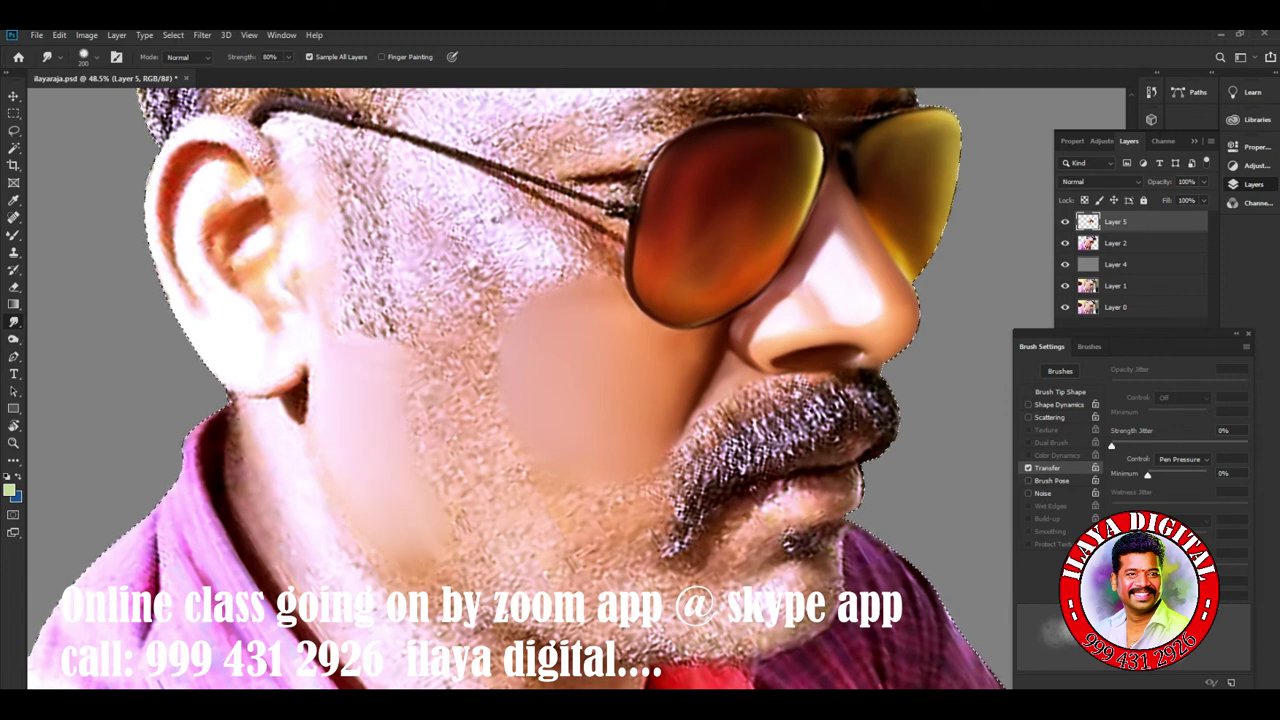
pyautogui.moveTo(420, 362)
pyautogui.mouseDown()
pyautogui.moveTo(470, 425)
pyautogui.moveTo(460, 485)
pyautogui.moveTo(485, 568)
pyautogui.mouseUp()
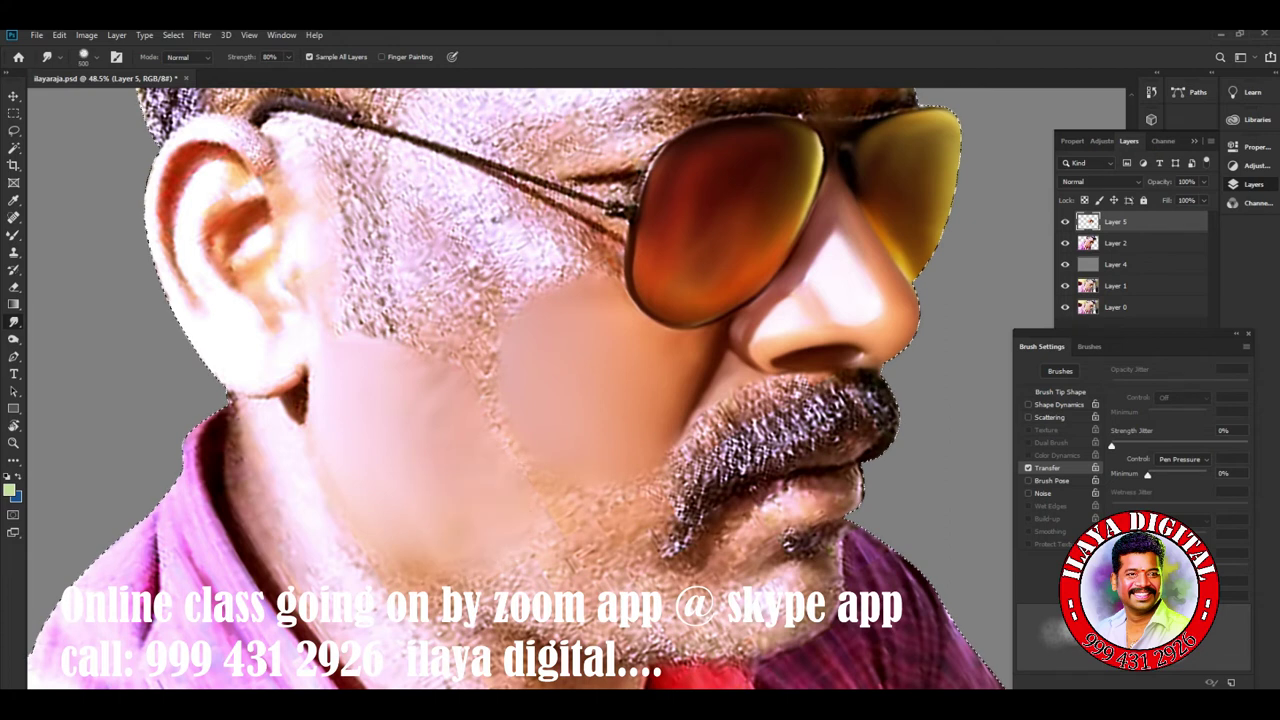
pyautogui.moveTo(490, 310); pyautogui.dragTo(482, 440)
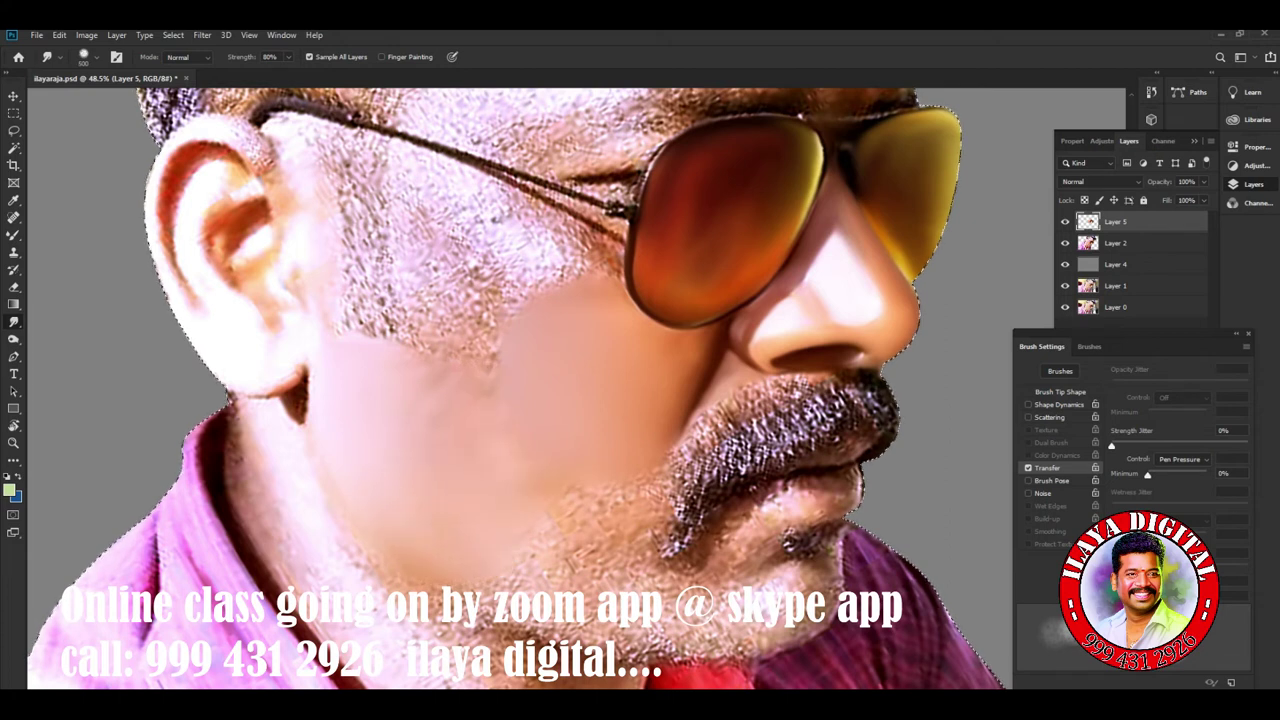
pyautogui.moveTo(625, 495)
pyautogui.mouseDown()
pyautogui.moveTo(580, 555)
pyautogui.moveTo(545, 575)
pyautogui.mouseUp()
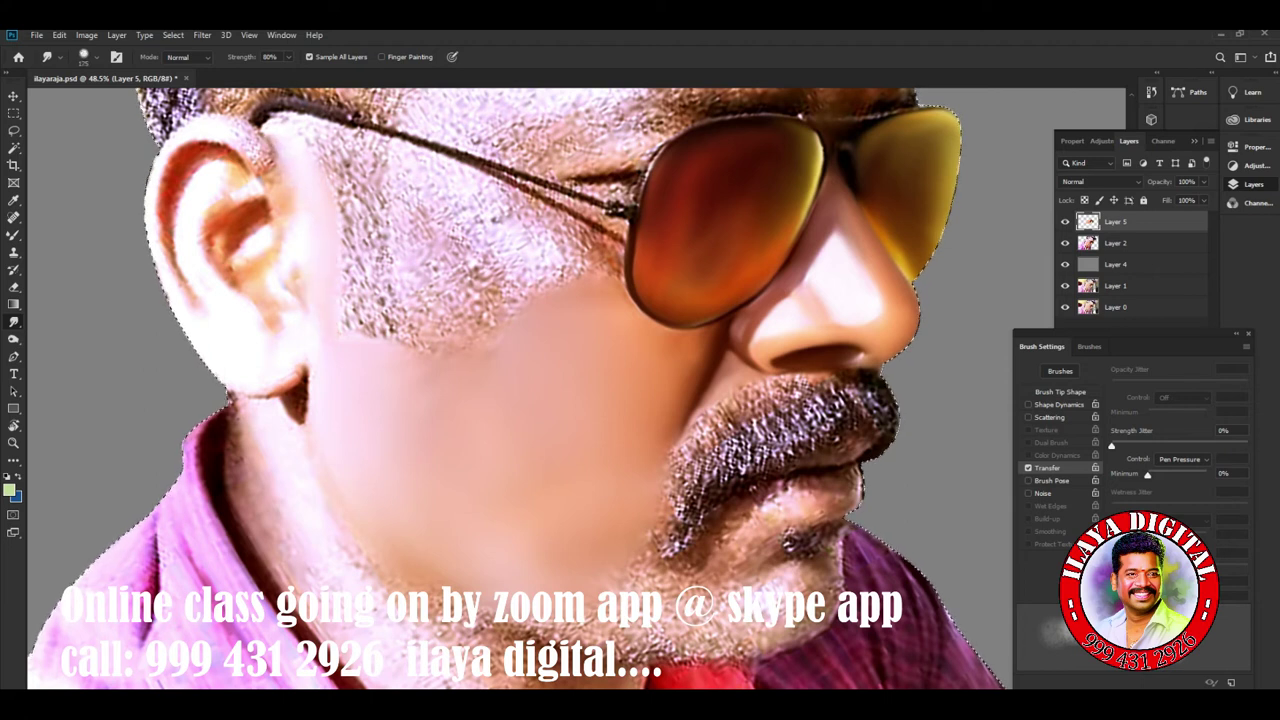
pyautogui.scroll(3, 516, 388)
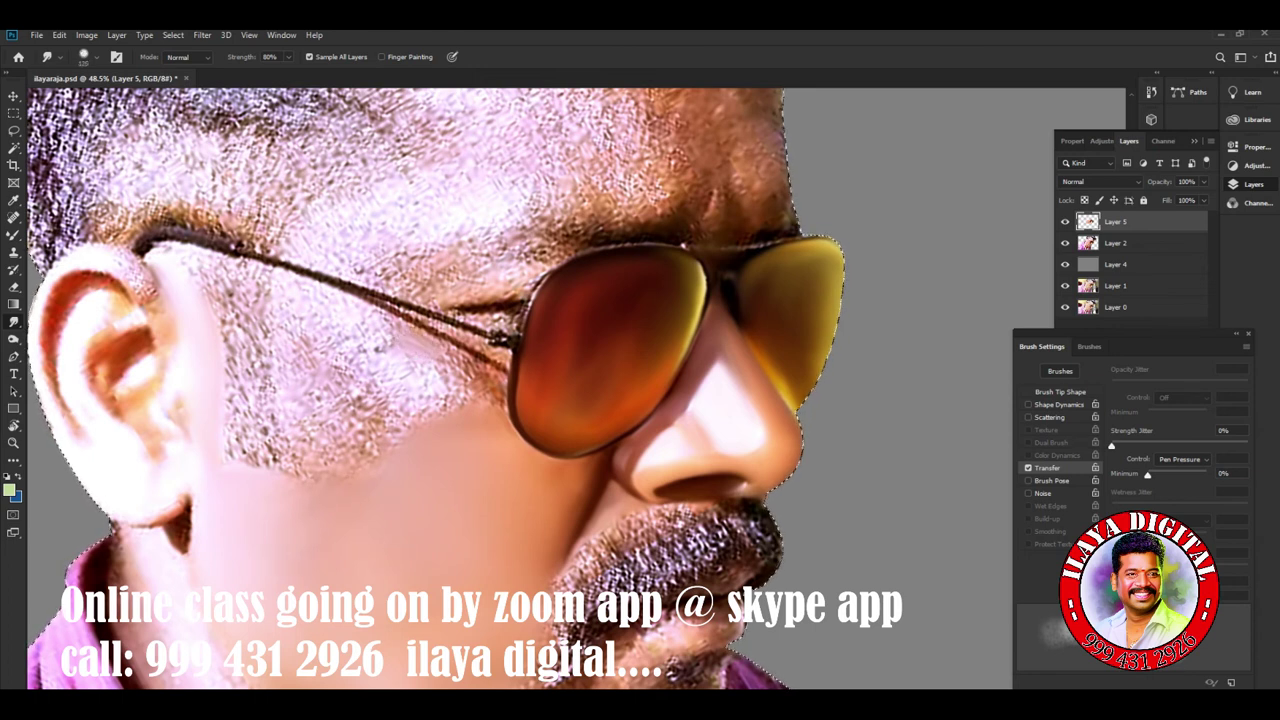
# Blend the cheek below the glasses and the vertical cheek streak smooth, leaving a narrow sideburn strip textured.
pyautogui.moveTo(450, 352); pyautogui.dragTo(490, 380)
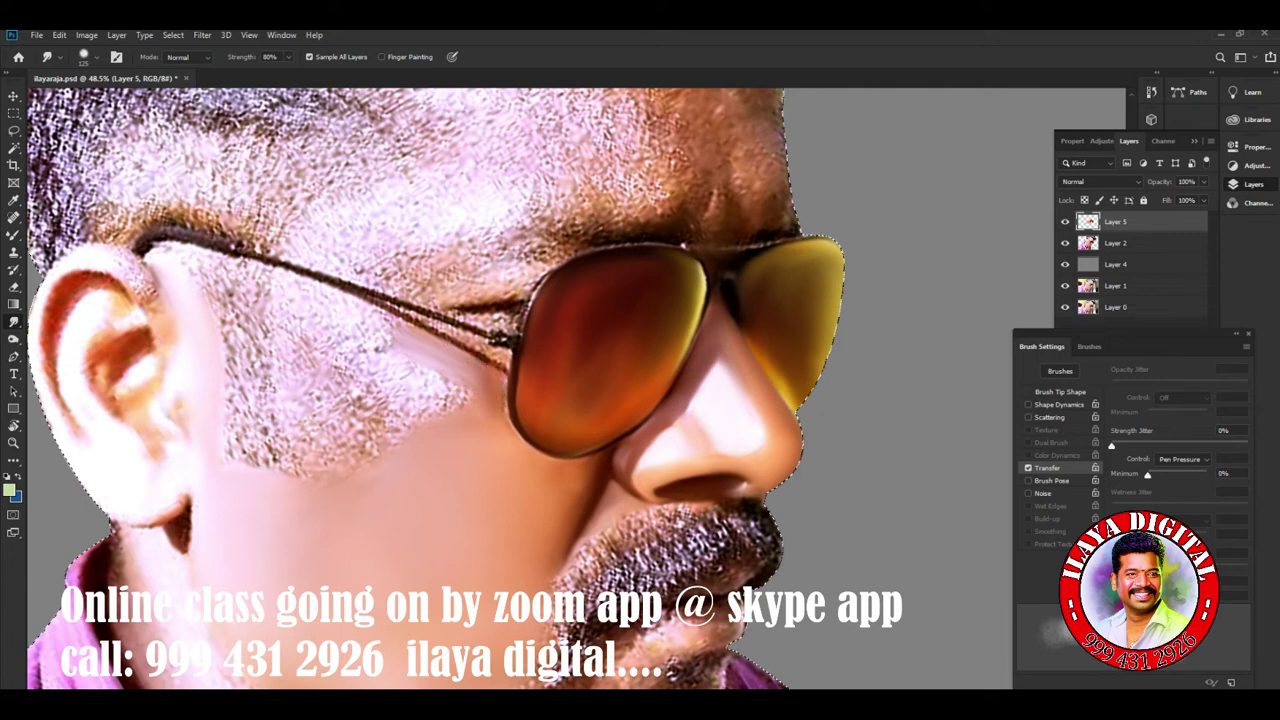
pyautogui.moveTo(502, 408); pyautogui.dragTo(498, 424)
pyautogui.moveTo(445, 380); pyautogui.dragTo(420, 405)
pyautogui.moveTo(405, 355)
pyautogui.mouseDown()
pyautogui.moveTo(370, 405)
pyautogui.moveTo(370, 445)
pyautogui.moveTo(392, 410)
pyautogui.mouseUp()
pyautogui.moveTo(297, 315); pyautogui.dragTo(296, 475)
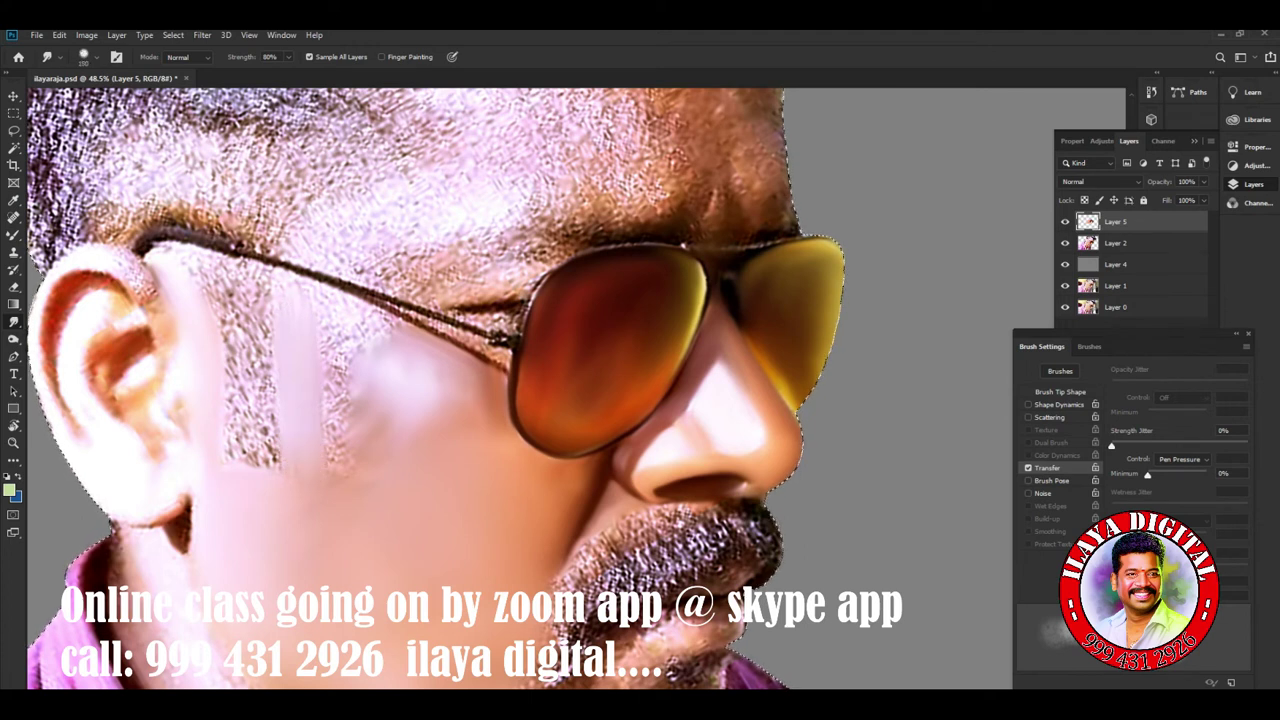
pyautogui.moveTo(358, 299); pyautogui.dragTo(367, 330)
pyautogui.moveTo(340, 325); pyautogui.dragTo(350, 460)
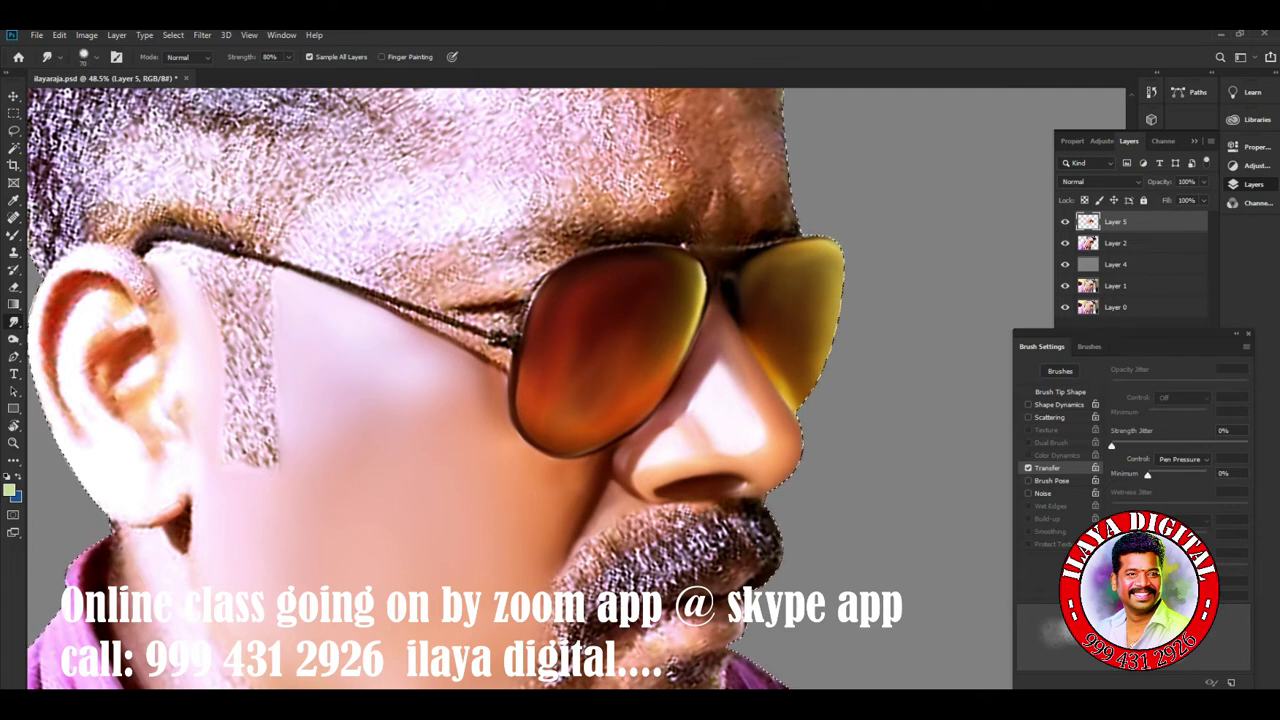
# Smooth the temple skin with large Smudge strokes.
pyautogui.scroll(2, 450, 390)
pyautogui.scroll(1, 450, 390)
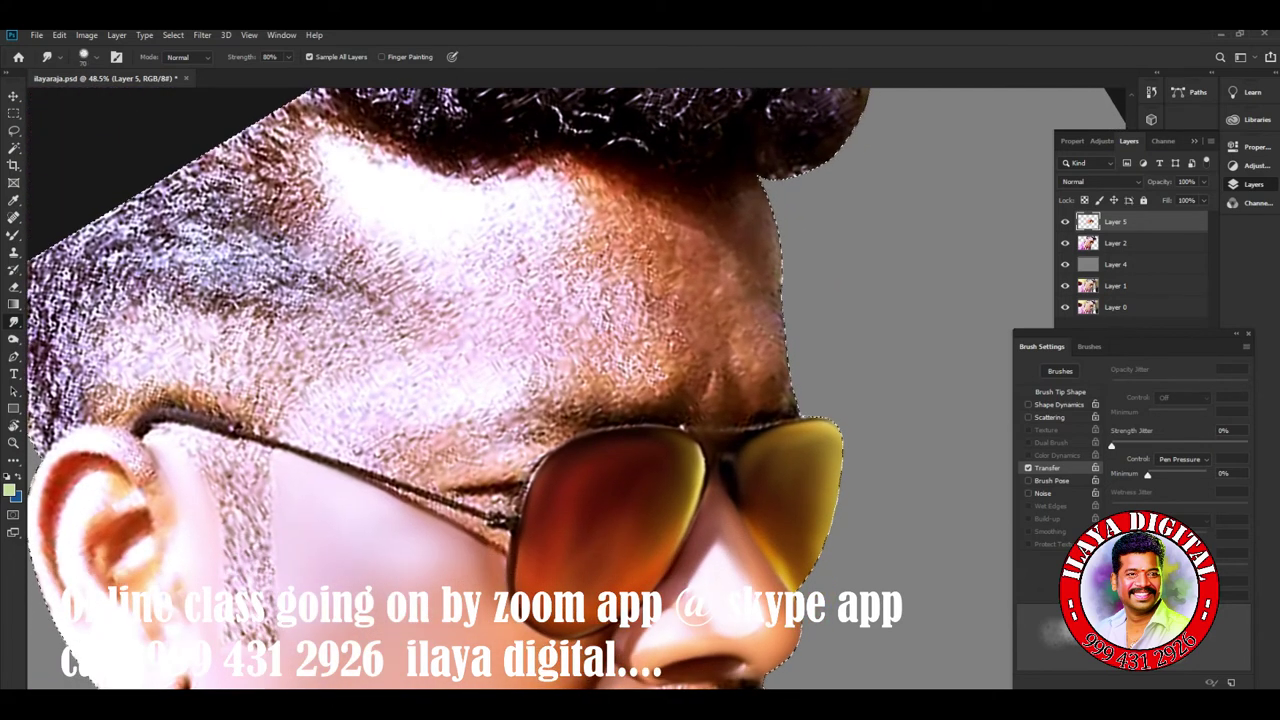
pyautogui.moveTo(640, 245)
pyautogui.mouseDown()
pyautogui.moveTo(670, 275)
pyautogui.moveTo(582, 182)
pyautogui.mouseUp()
pyautogui.moveTo(674, 232); pyautogui.dragTo(664, 300)
# With a smaller brush, smooth the brow streak and pull hair colour down onto the forehead.
pyautogui.press('[')
pyautogui.press('[')
pyautogui.press('[')
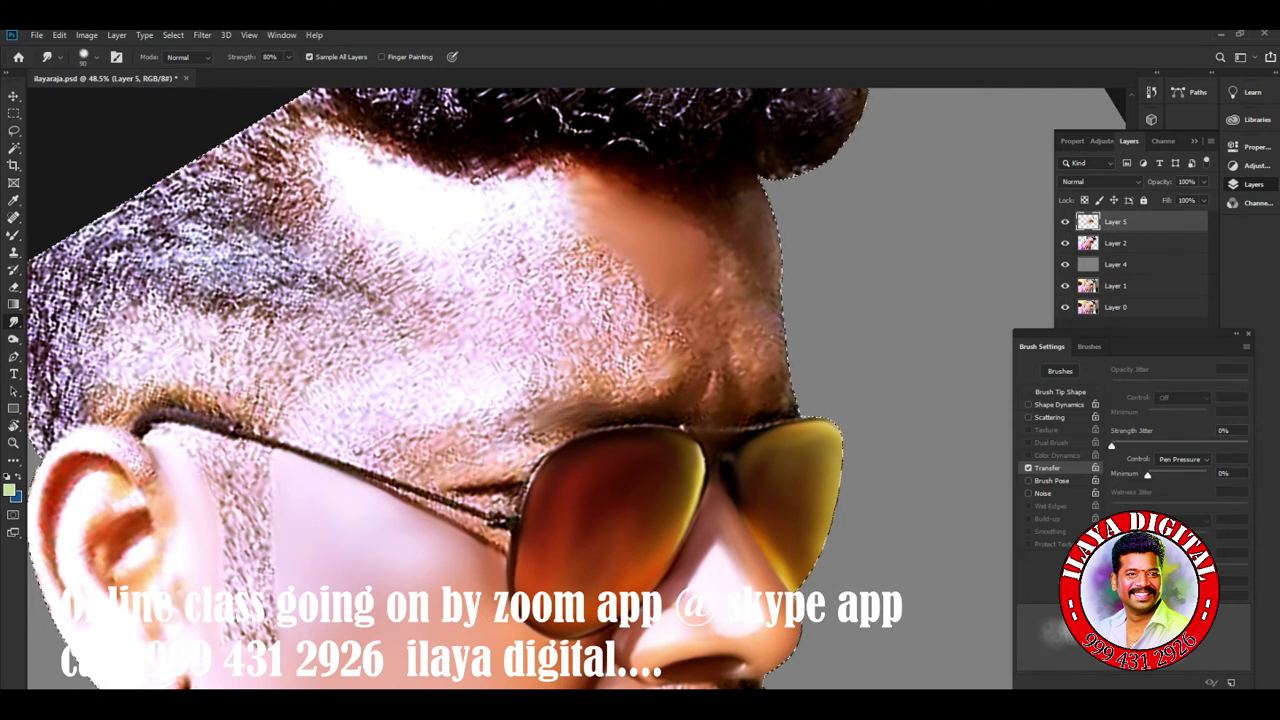
pyautogui.moveTo(637, 362)
pyautogui.mouseDown()
pyautogui.moveTo(645, 372)
pyautogui.moveTo(617, 382)
pyautogui.moveTo(646, 391)
pyautogui.moveTo(682, 372)
pyautogui.mouseUp()
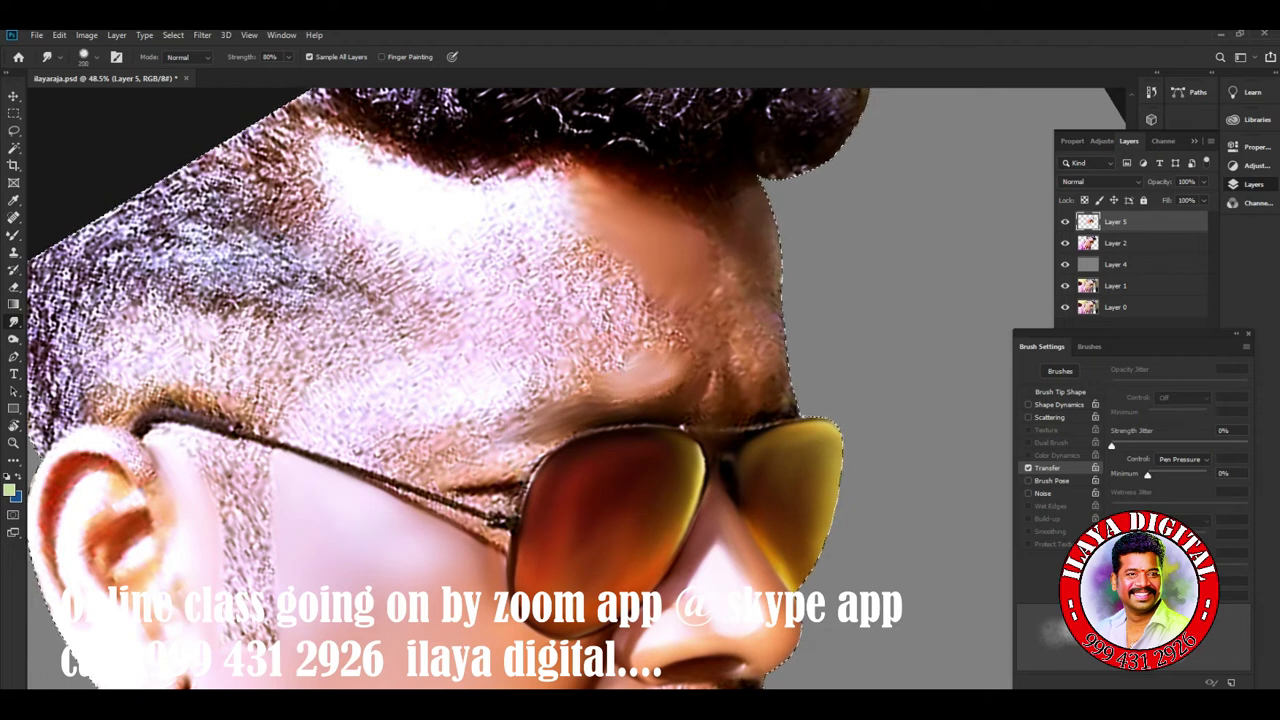
pyautogui.moveTo(688, 205); pyautogui.dragTo(690, 245)
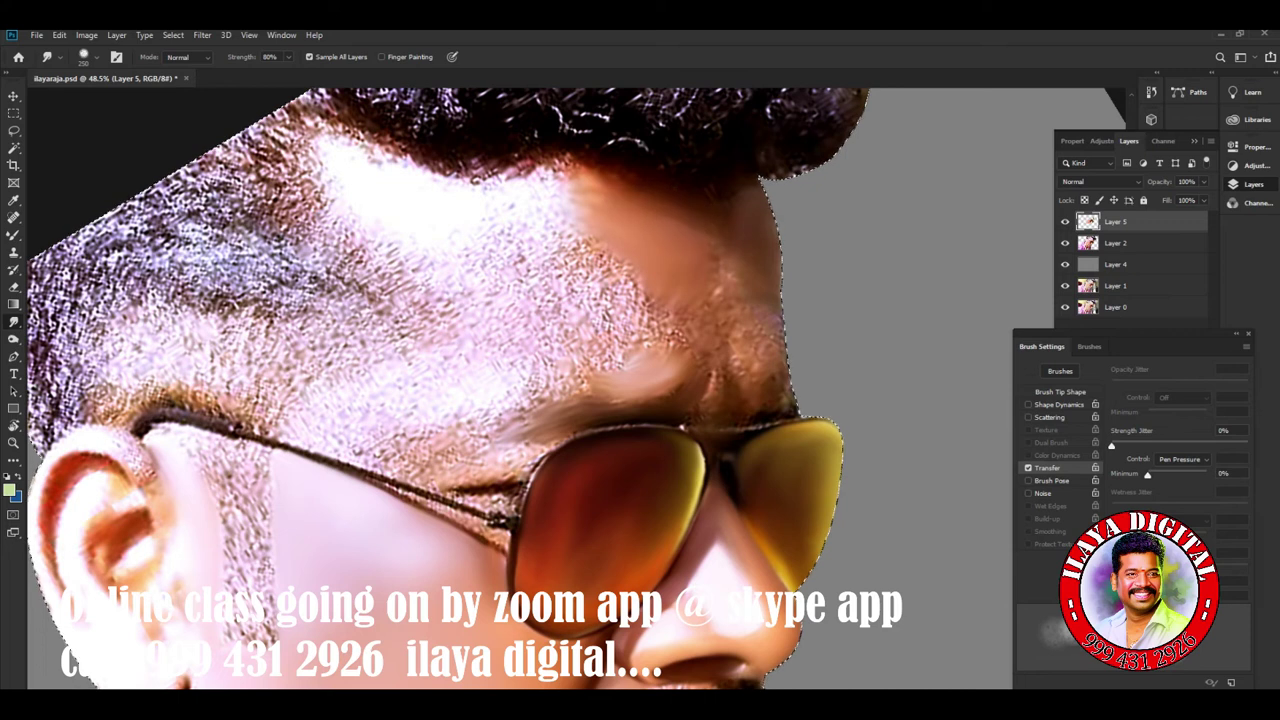
pyautogui.moveTo(605, 172); pyautogui.dragTo(607, 215)
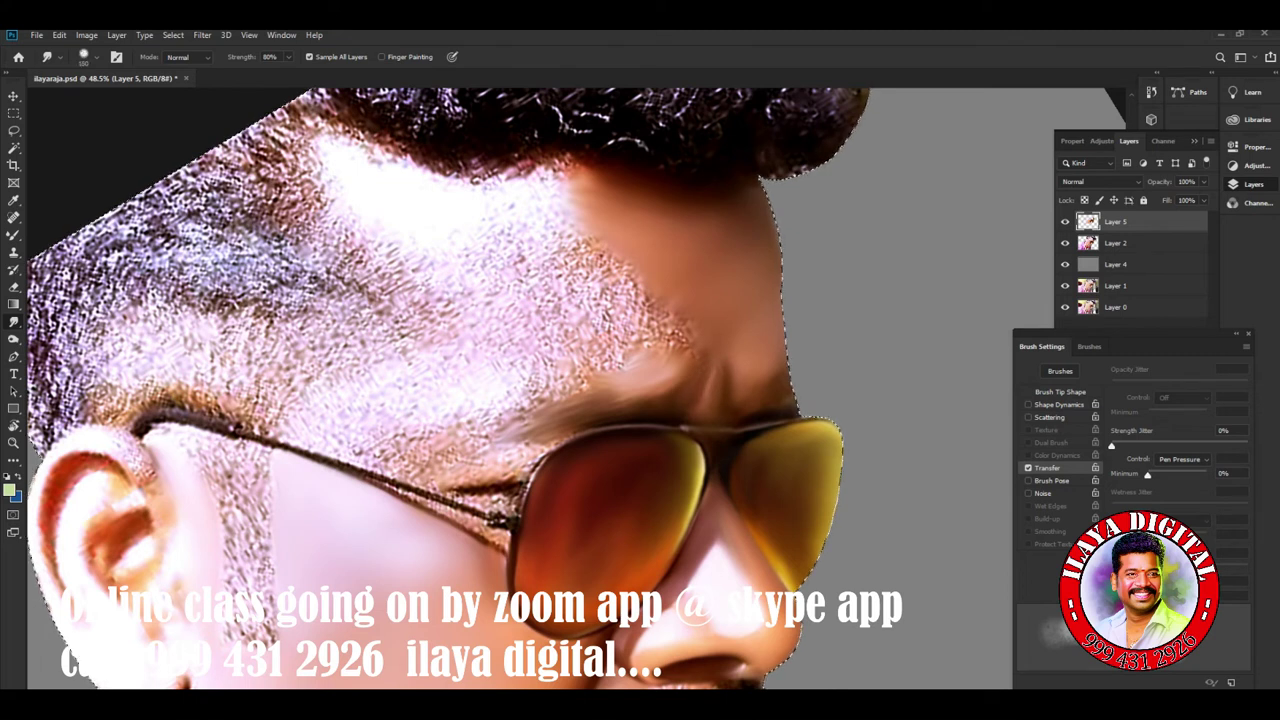
# Smooth the speckled forehead from its right edge toward the glasses.
pyautogui.moveTo(690, 335); pyautogui.dragTo(645, 310)
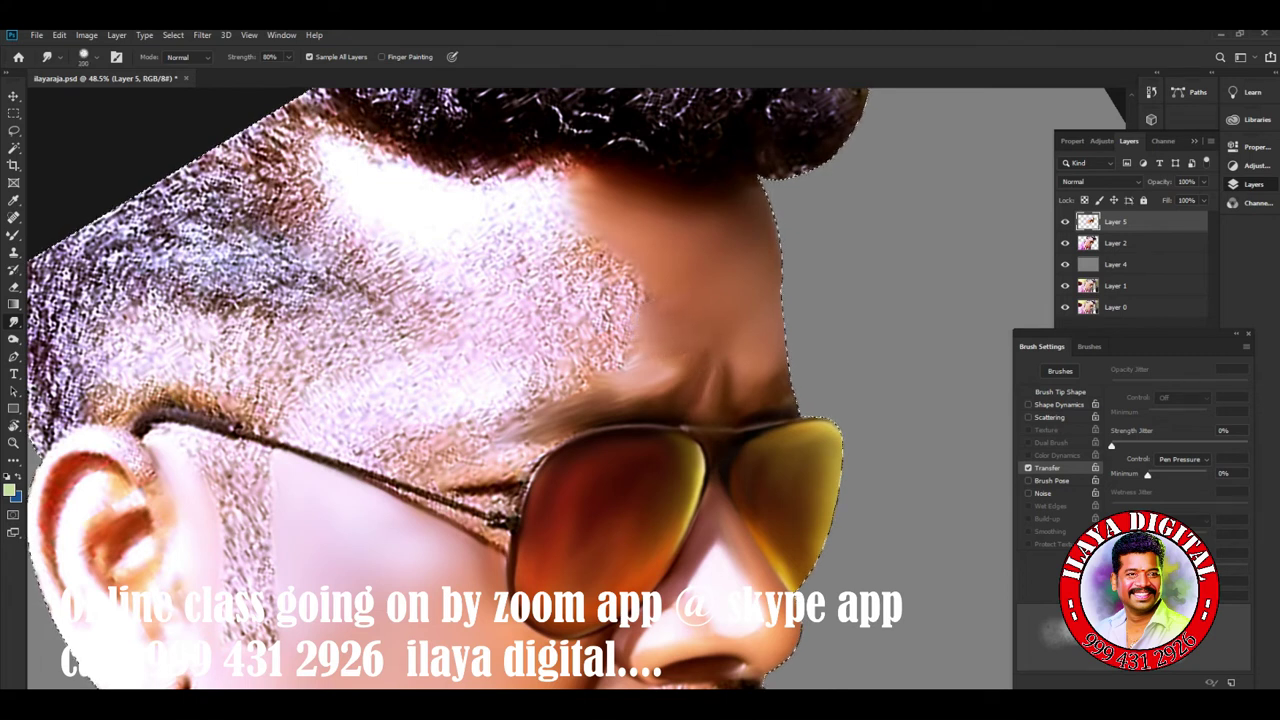
pyautogui.moveTo(590, 305)
pyautogui.mouseDown()
pyautogui.moveTo(550, 285)
pyautogui.moveTo(535, 385)
pyautogui.mouseUp()
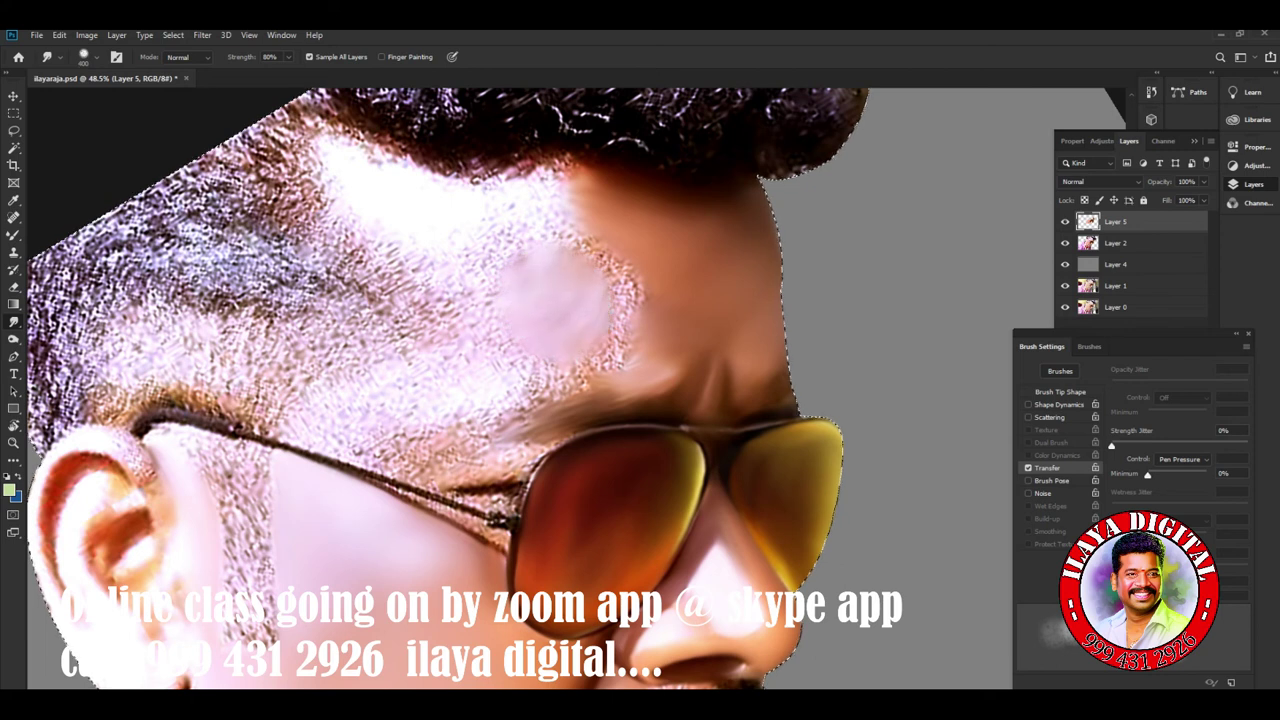
pyautogui.moveTo(622, 360); pyautogui.dragTo(610, 260)
pyautogui.moveTo(630, 322); pyautogui.dragTo(612, 264)
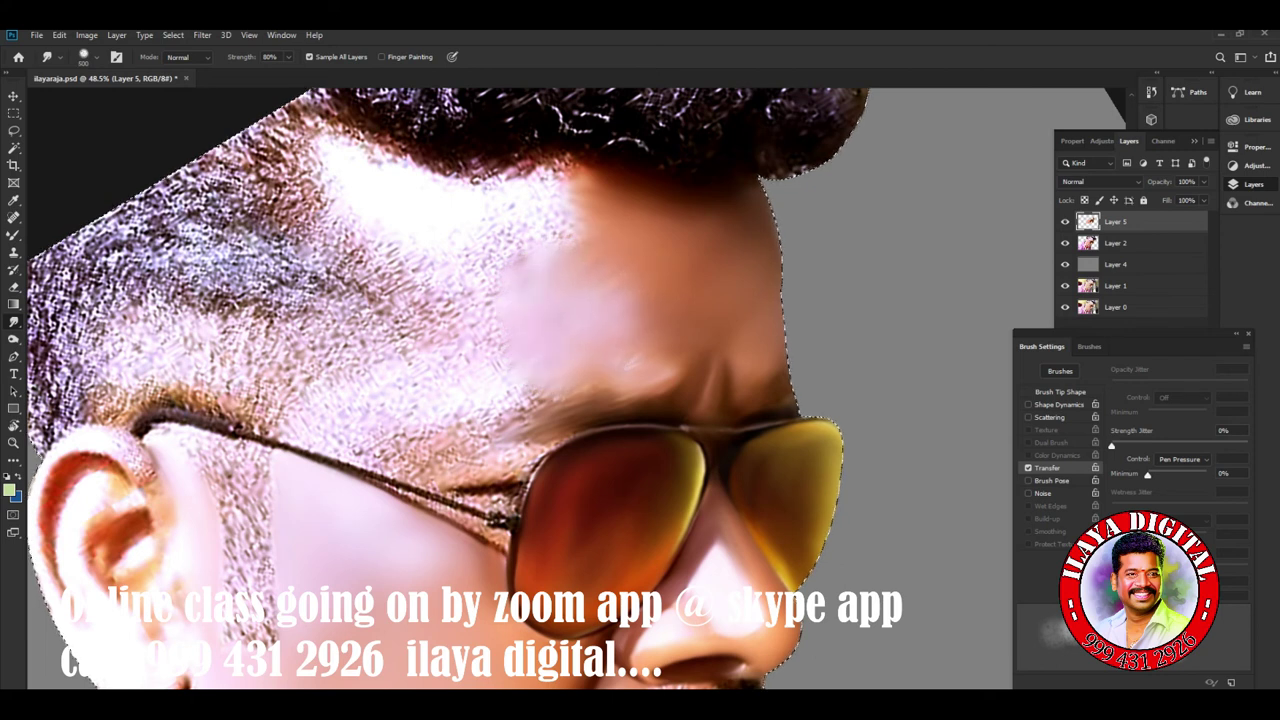
# Shape the light patch along the hairline and blend the brown hairline tone into it.
pyautogui.moveTo(360, 150); pyautogui.dragTo(490, 185)
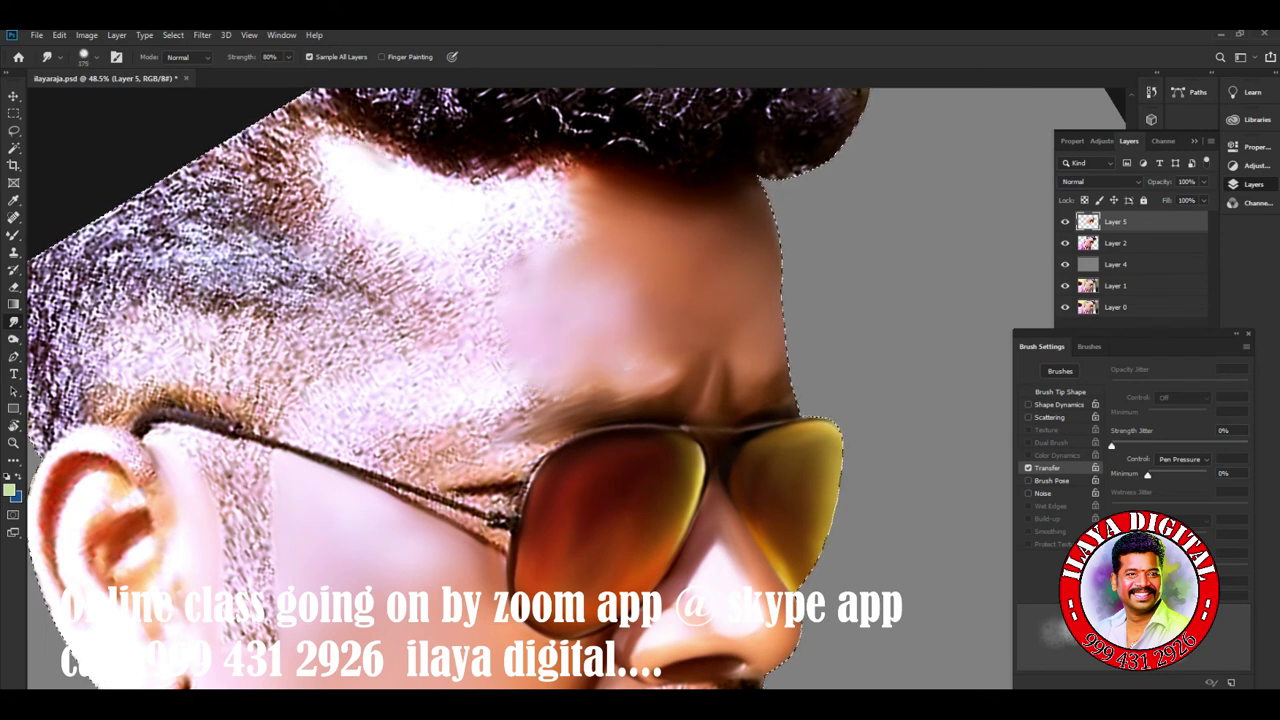
pyautogui.moveTo(420, 165); pyautogui.dragTo(340, 128)
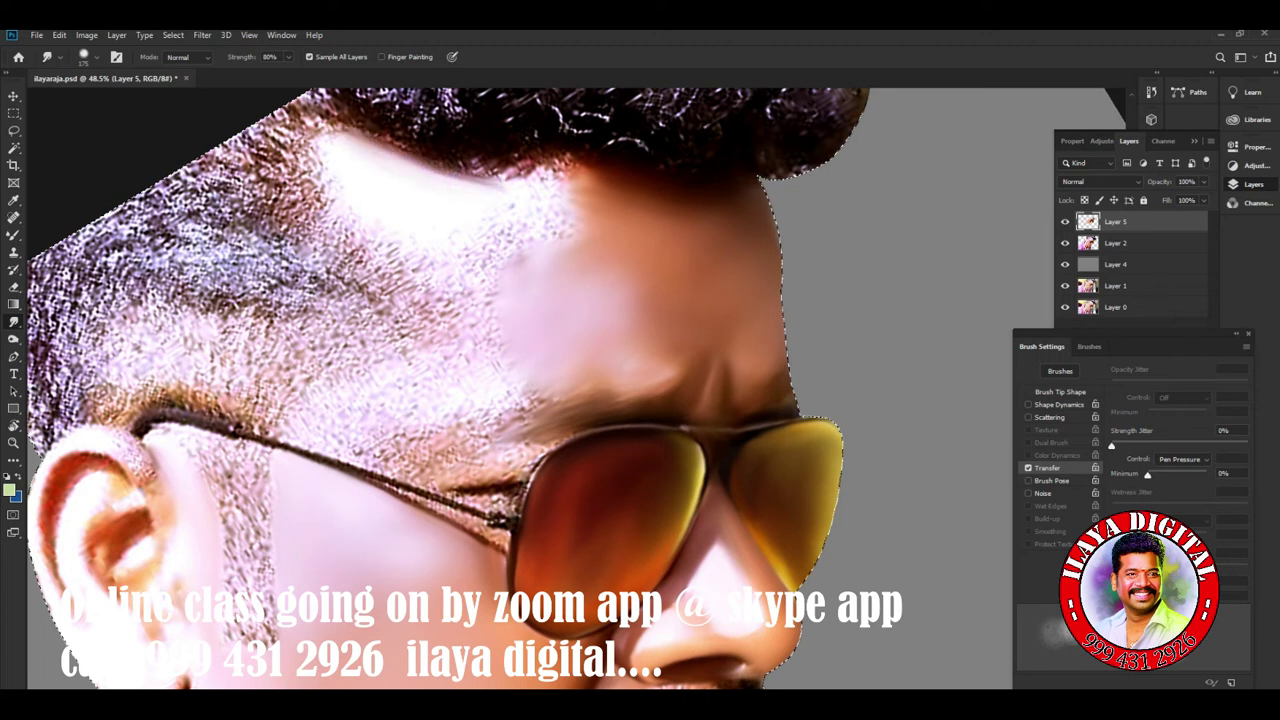
pyautogui.moveTo(320, 175)
pyautogui.mouseDown()
pyautogui.moveTo(308, 135)
pyautogui.moveTo(355, 245)
pyautogui.moveTo(410, 285)
pyautogui.moveTo(425, 315)
pyautogui.mouseUp()
pyautogui.moveTo(485, 230); pyautogui.dragTo(515, 245)
pyautogui.moveTo(435, 175)
pyautogui.mouseDown()
pyautogui.moveTo(500, 180)
pyautogui.moveTo(452, 168)
pyautogui.mouseUp()
pyautogui.moveTo(578, 210)
pyautogui.mouseDown()
pyautogui.moveTo(515, 162)
pyautogui.moveTo(450, 165)
pyautogui.mouseUp()
pyautogui.moveTo(530, 175); pyautogui.dragTo(440, 162)
pyautogui.moveTo(605, 210)
pyautogui.mouseDown()
pyautogui.moveTo(530, 172)
pyautogui.moveTo(545, 175)
pyautogui.mouseUp()
pyautogui.moveTo(580, 218)
pyautogui.mouseDown()
pyautogui.moveTo(420, 328)
pyautogui.moveTo(520, 250)
pyautogui.moveTo(490, 180)
pyautogui.moveTo(445, 170)
pyautogui.mouseUp()
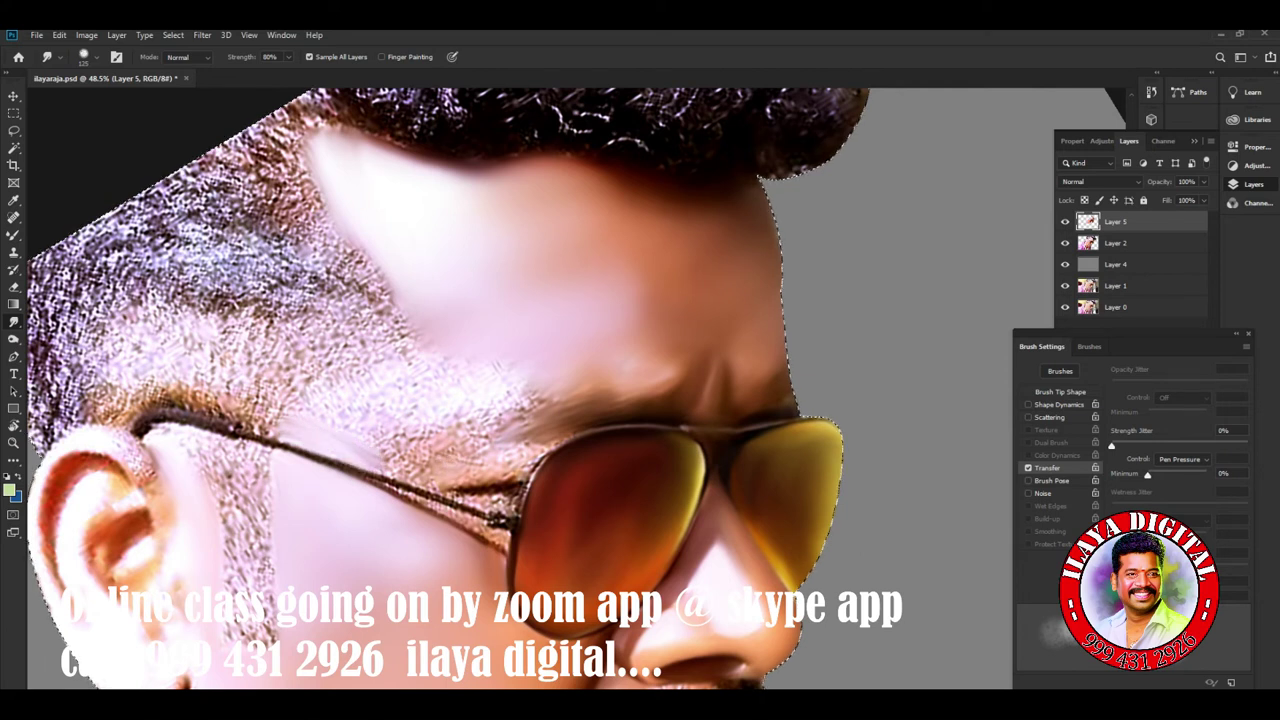
# Push skin tone into the temple stubble above the glasses and its arm.
pyautogui.moveTo(395, 425); pyautogui.dragTo(335, 405)
pyautogui.moveTo(440, 430); pyautogui.dragTo(370, 420)
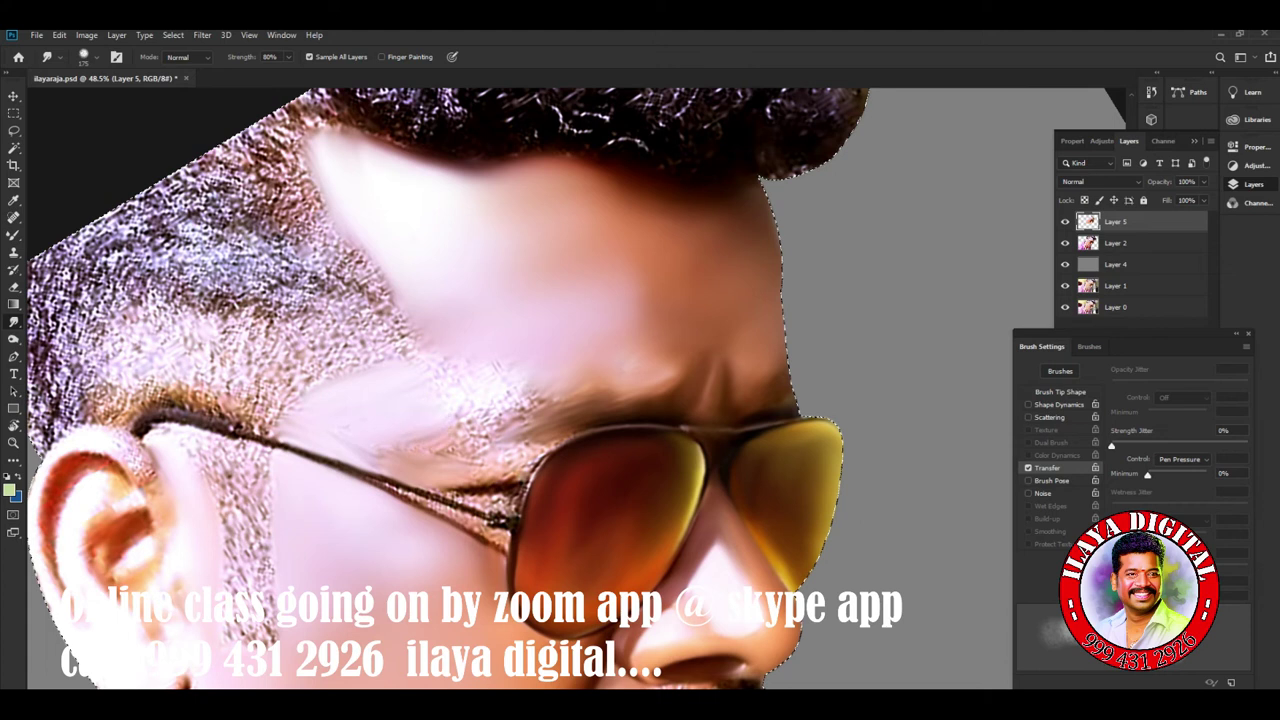
pyautogui.moveTo(443, 376)
pyautogui.mouseDown()
pyautogui.moveTo(380, 330)
pyautogui.moveTo(378, 305)
pyautogui.mouseUp()
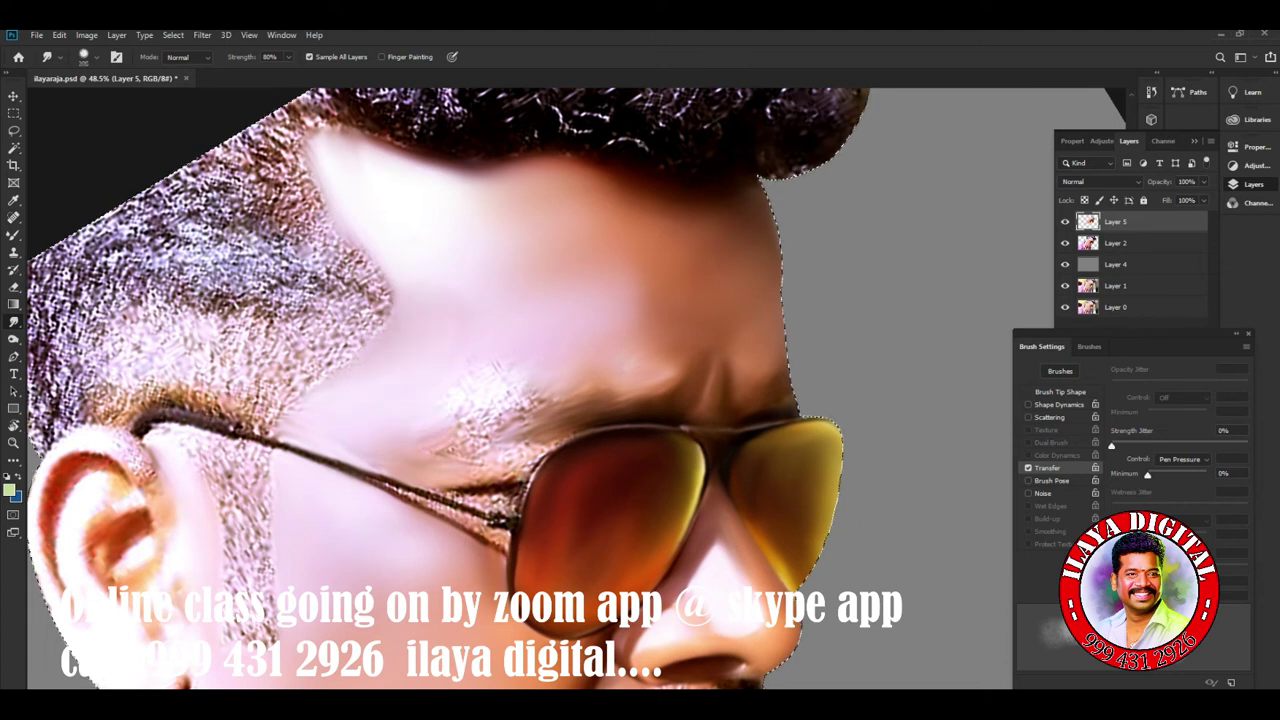
pyautogui.moveTo(505, 368); pyautogui.dragTo(540, 398)
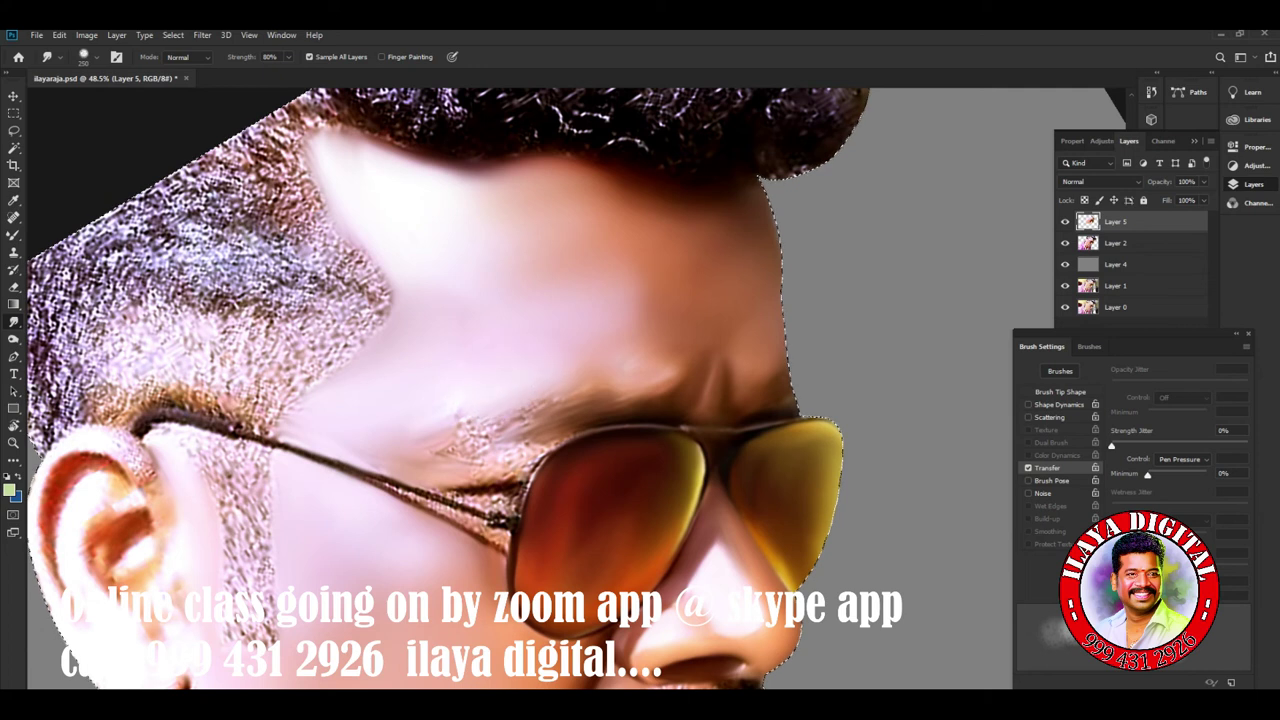
pyautogui.moveTo(440, 436); pyautogui.dragTo(400, 432)
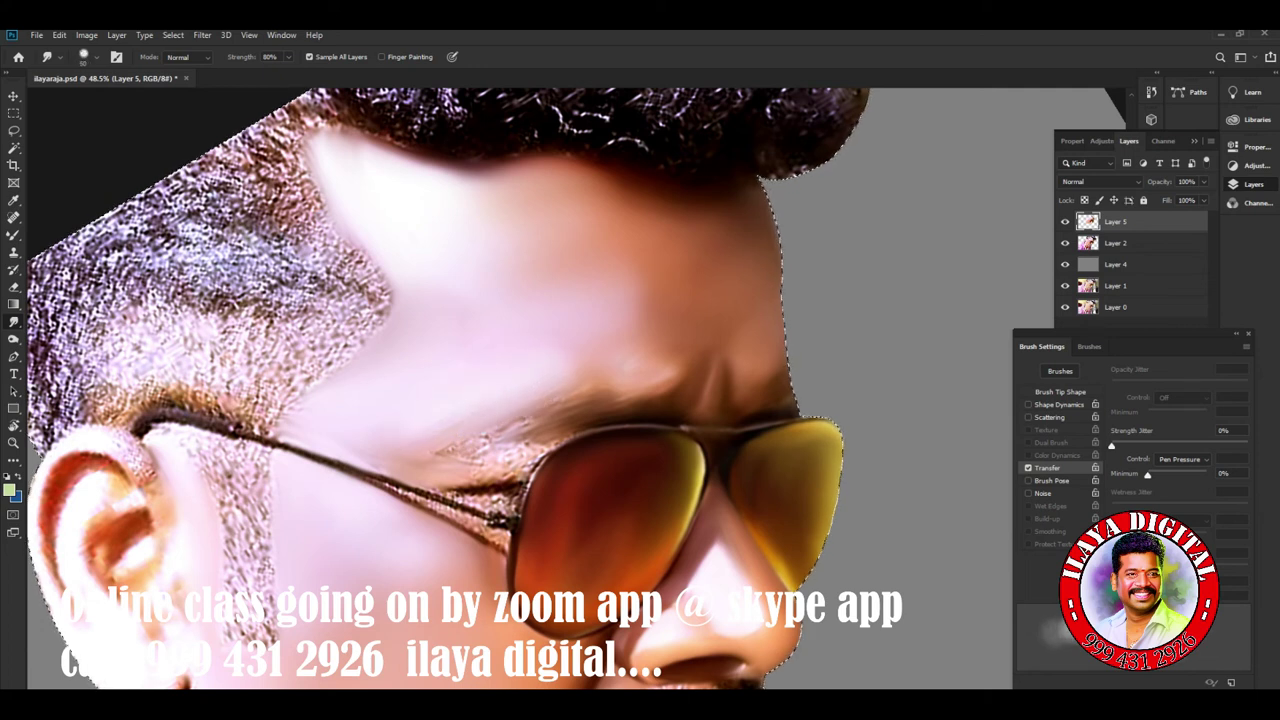
pyautogui.moveTo(485, 438); pyautogui.dragTo(450, 442)
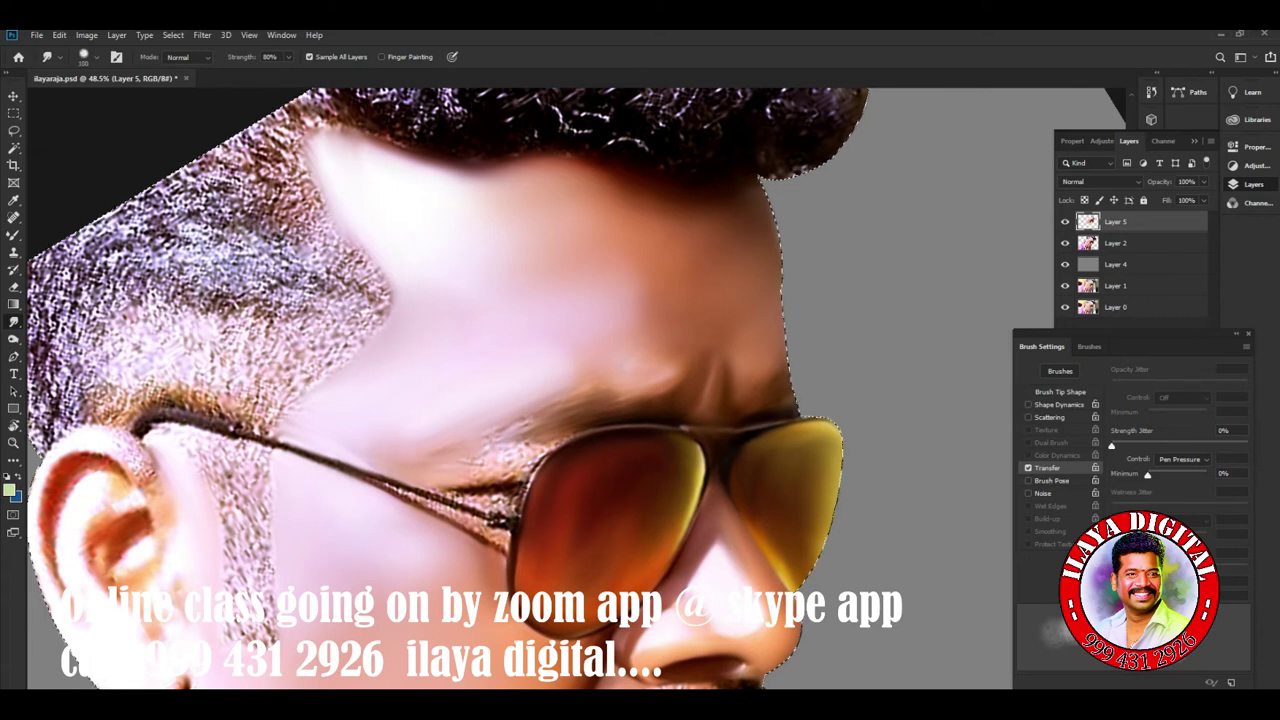
pyautogui.moveTo(445, 440); pyautogui.dragTo(415, 430)
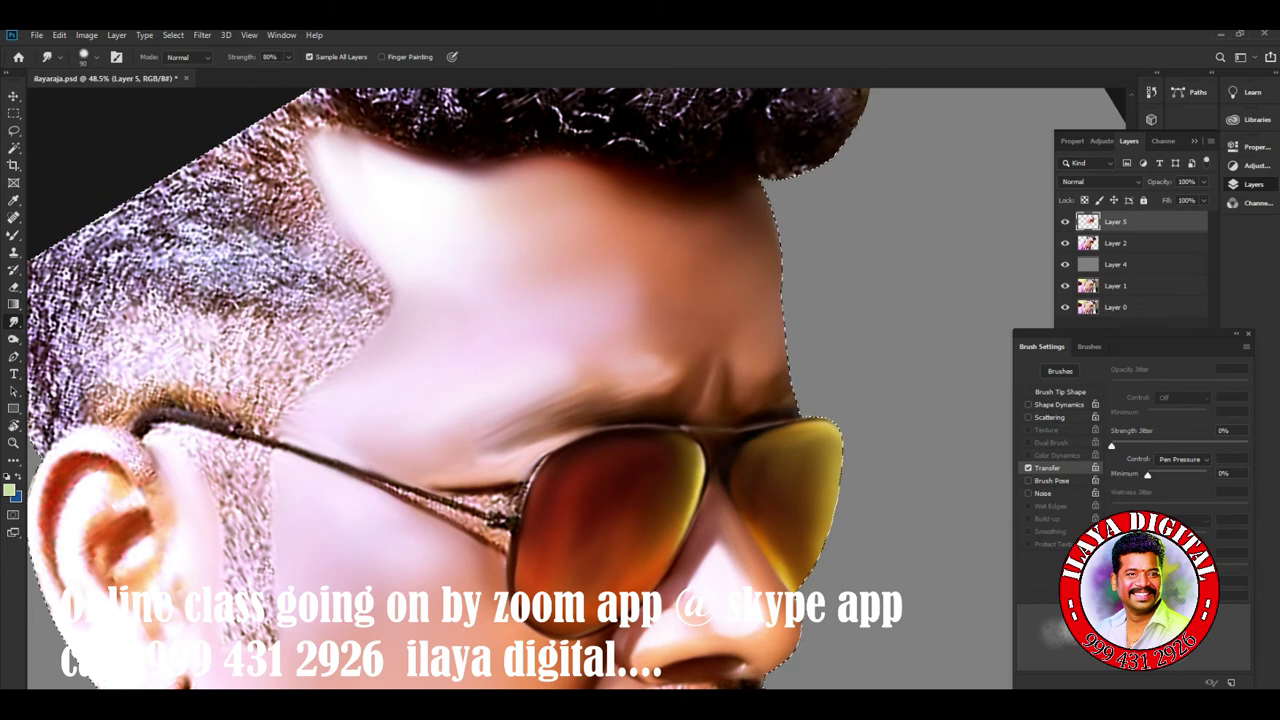
pyautogui.scroll(2, 560, 290)
pyautogui.scroll(3, 570, 390)
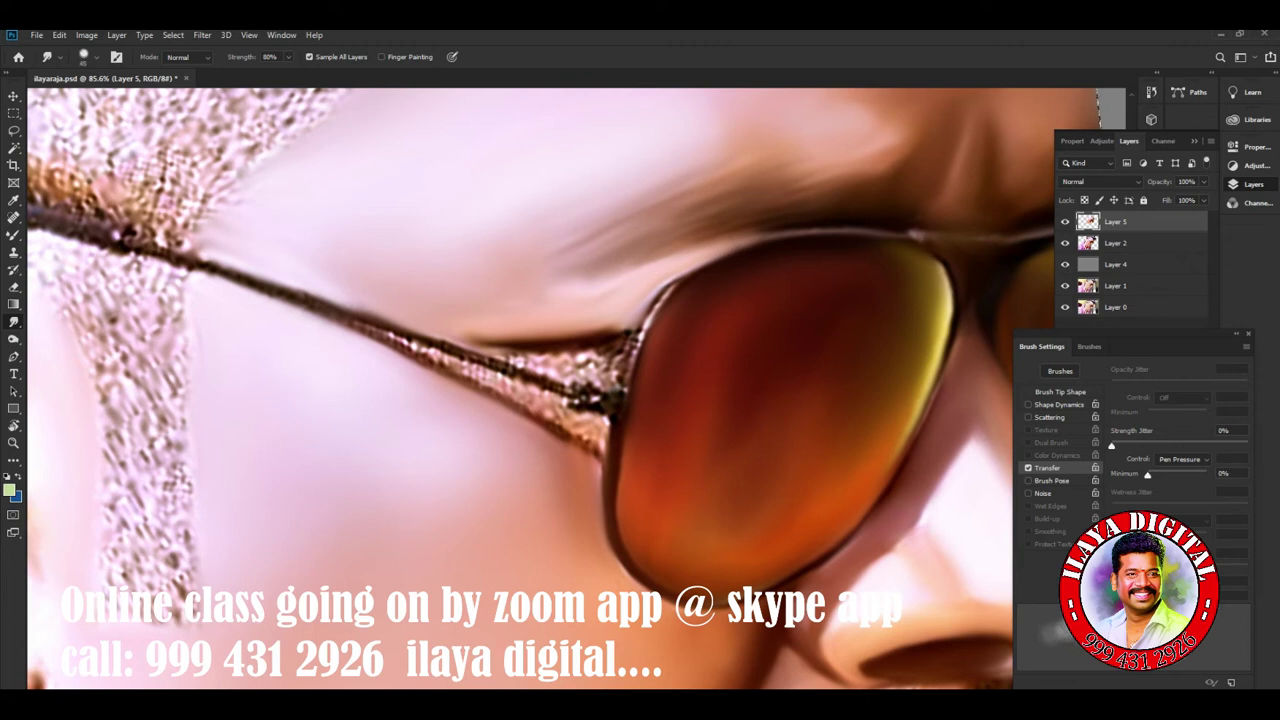
# Smooth the glasses arm and its edges, the lens rim at the hinge, and the eyelid reflection.
pyautogui.moveTo(125, 238); pyautogui.dragTo(605, 415)
pyautogui.moveTo(560, 360)
pyautogui.mouseDown()
pyautogui.moveTo(618, 352)
pyautogui.moveTo(668, 285)
pyautogui.moveTo(708, 263)
pyautogui.mouseUp()
pyautogui.moveTo(640, 328); pyautogui.dragTo(620, 392)
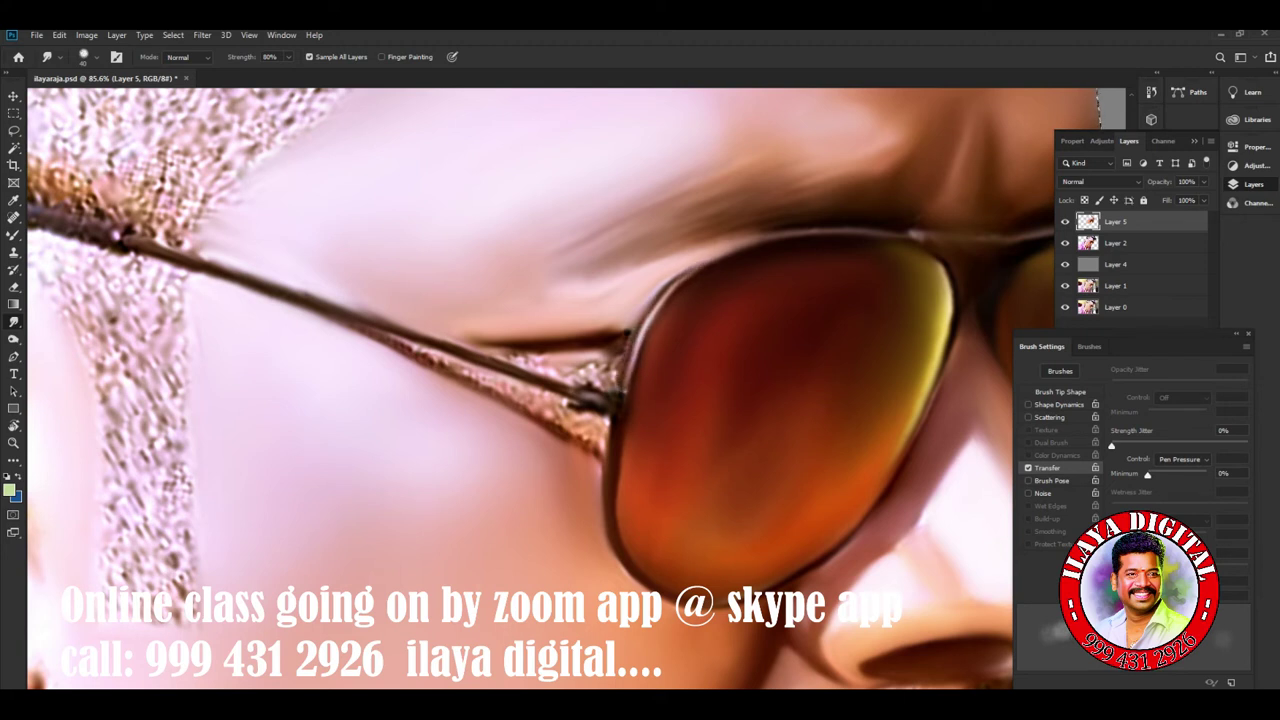
pyautogui.moveTo(396, 340); pyautogui.dragTo(602, 454)
pyautogui.moveTo(400, 338); pyautogui.dragTo(586, 424)
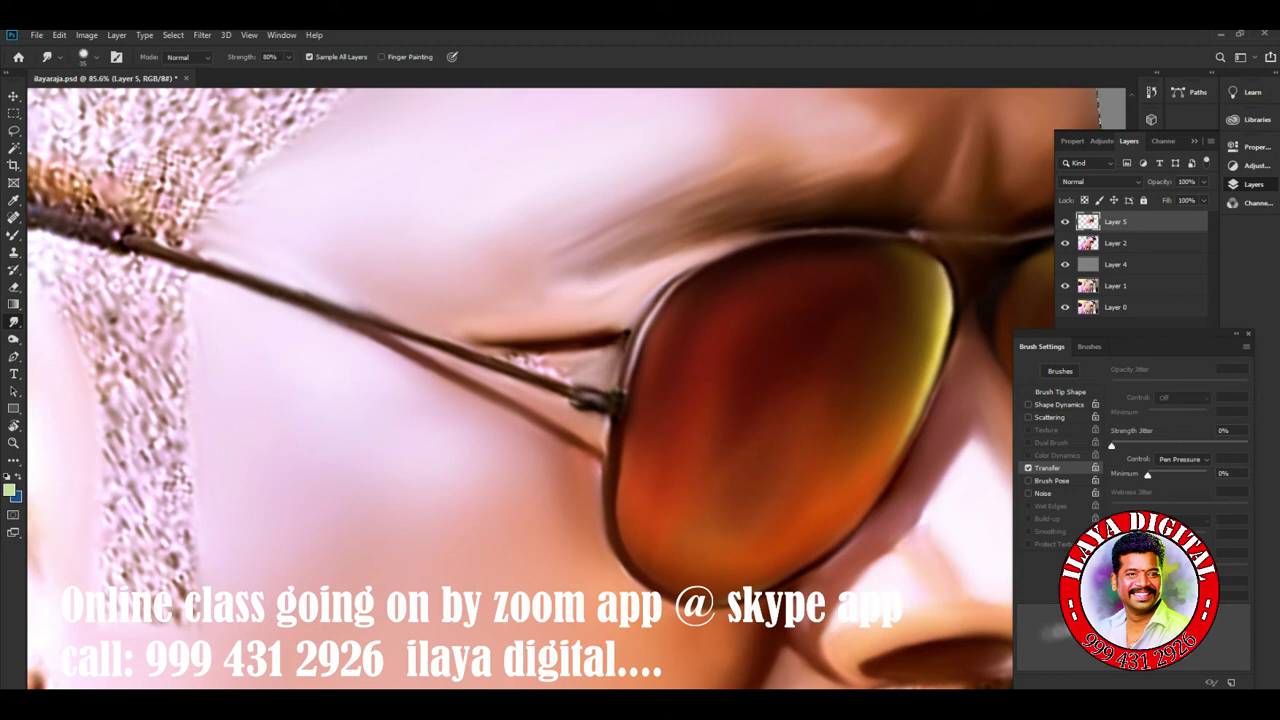
pyautogui.moveTo(550, 356)
pyautogui.mouseDown()
pyautogui.moveTo(515, 358)
pyautogui.moveTo(540, 360)
pyautogui.mouseUp()
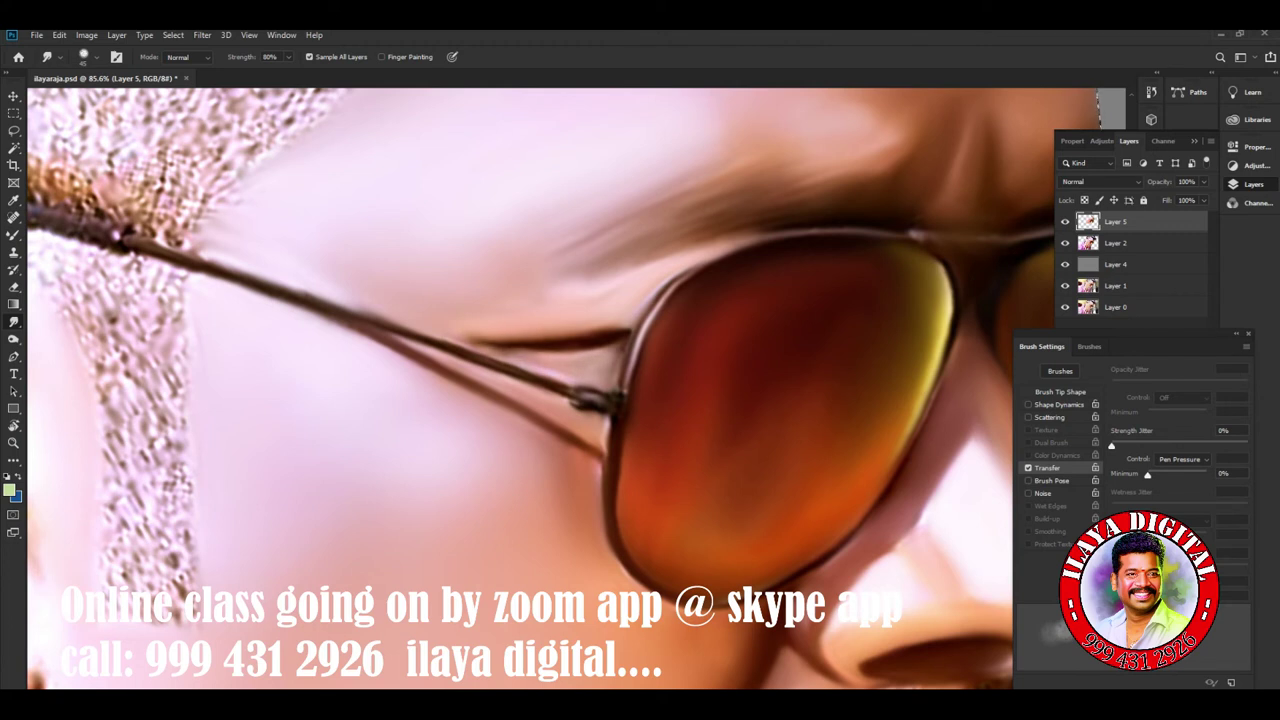
pyautogui.hotkey('ctrl', '0')
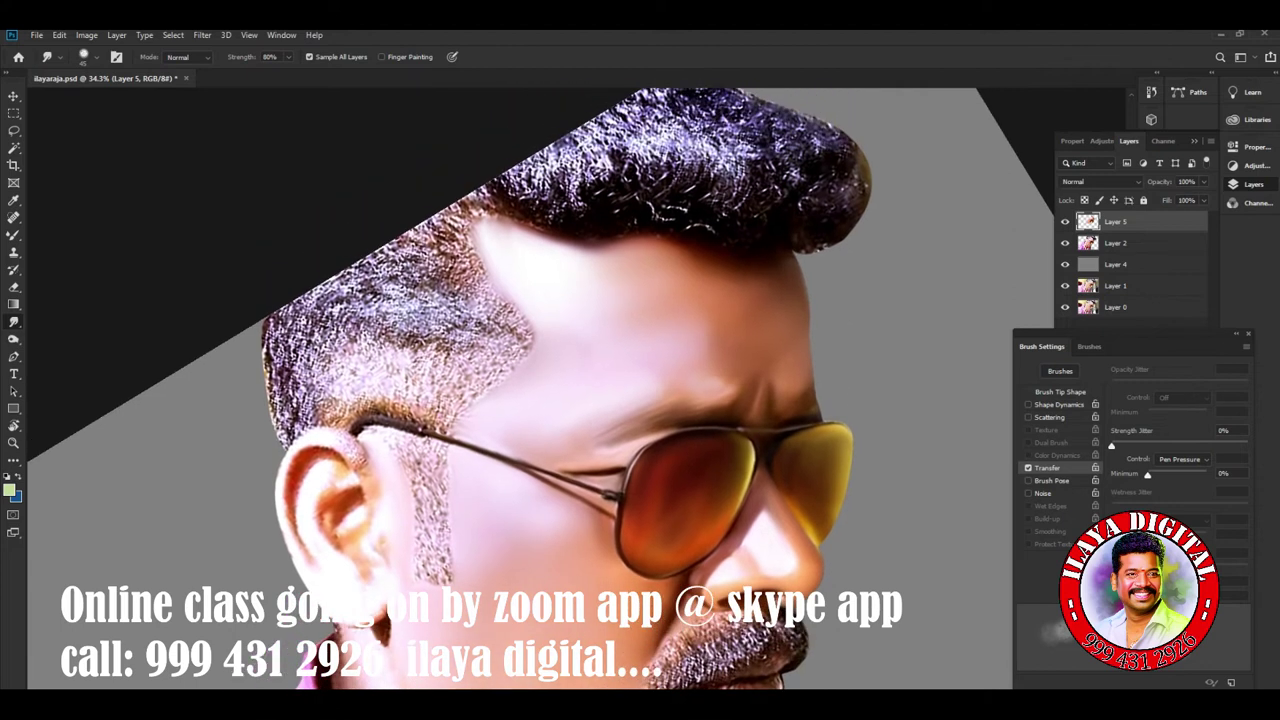
# Erase a small patch at the hair and forehead edge.
pyautogui.press('e')
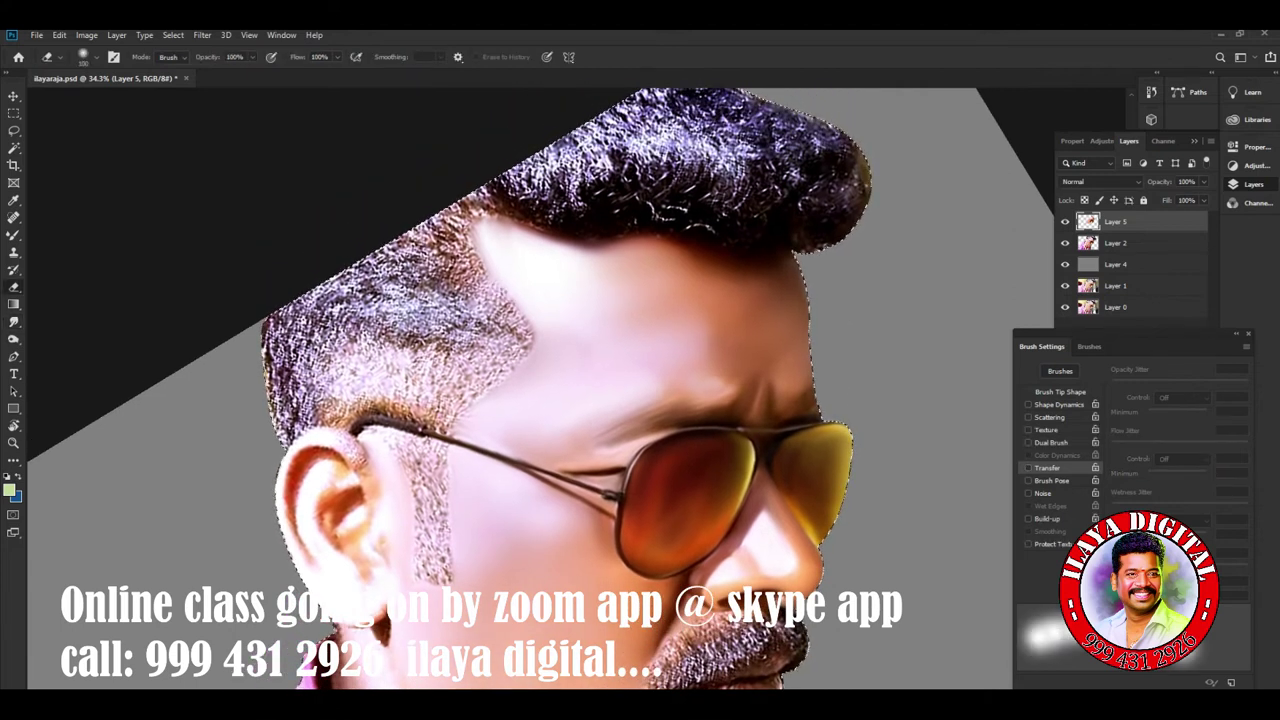
pyautogui.moveTo(492, 220); pyautogui.dragTo(512, 225)
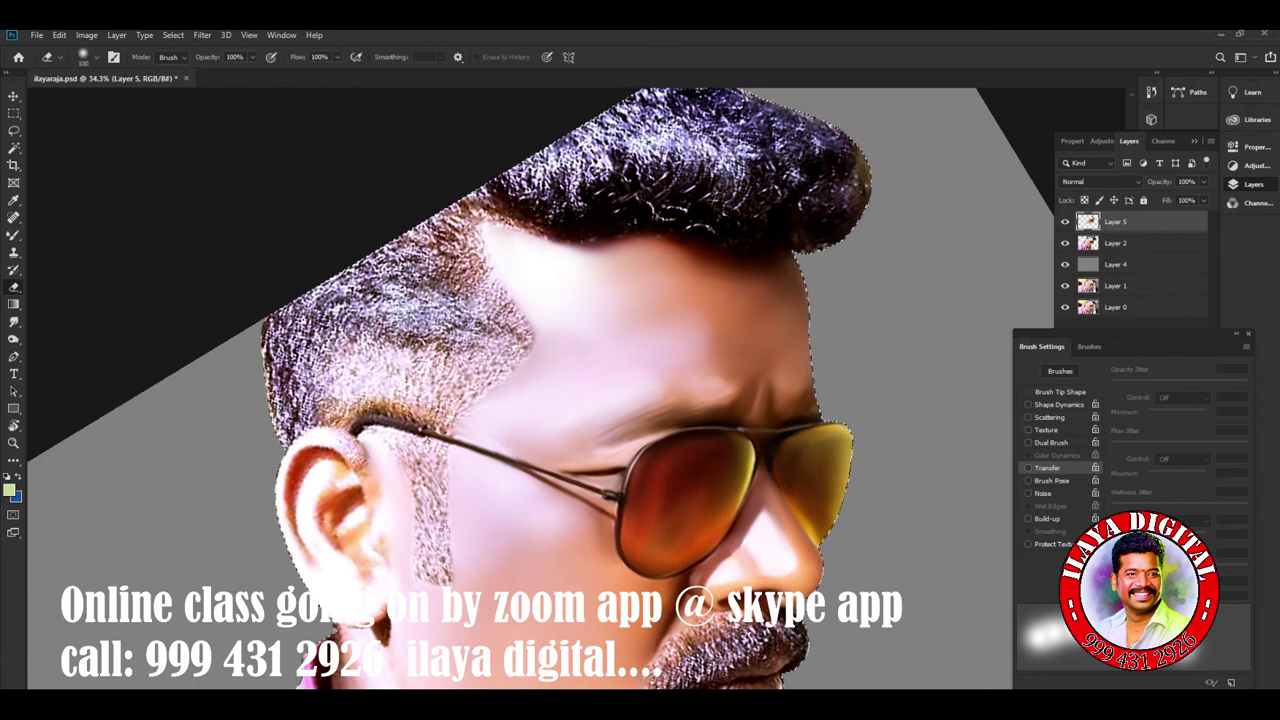
pyautogui.scroll(-2, 533, 456)
pyautogui.scroll(3, 533, 456)
pyautogui.scroll(2, 533, 456)
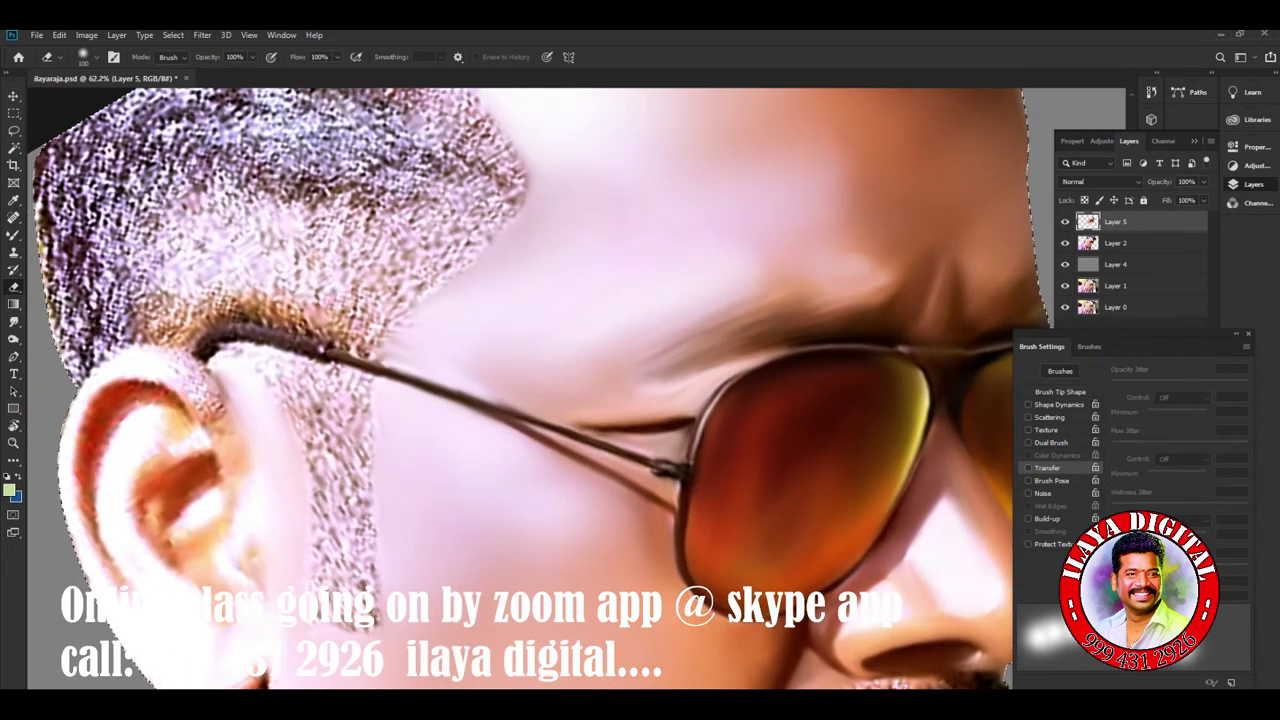
# With the Mixer Brush, smooth and brighten the top of the ear and its left outer rim.
pyautogui.moveTo(500, 400); pyautogui.dragTo(765, 310)
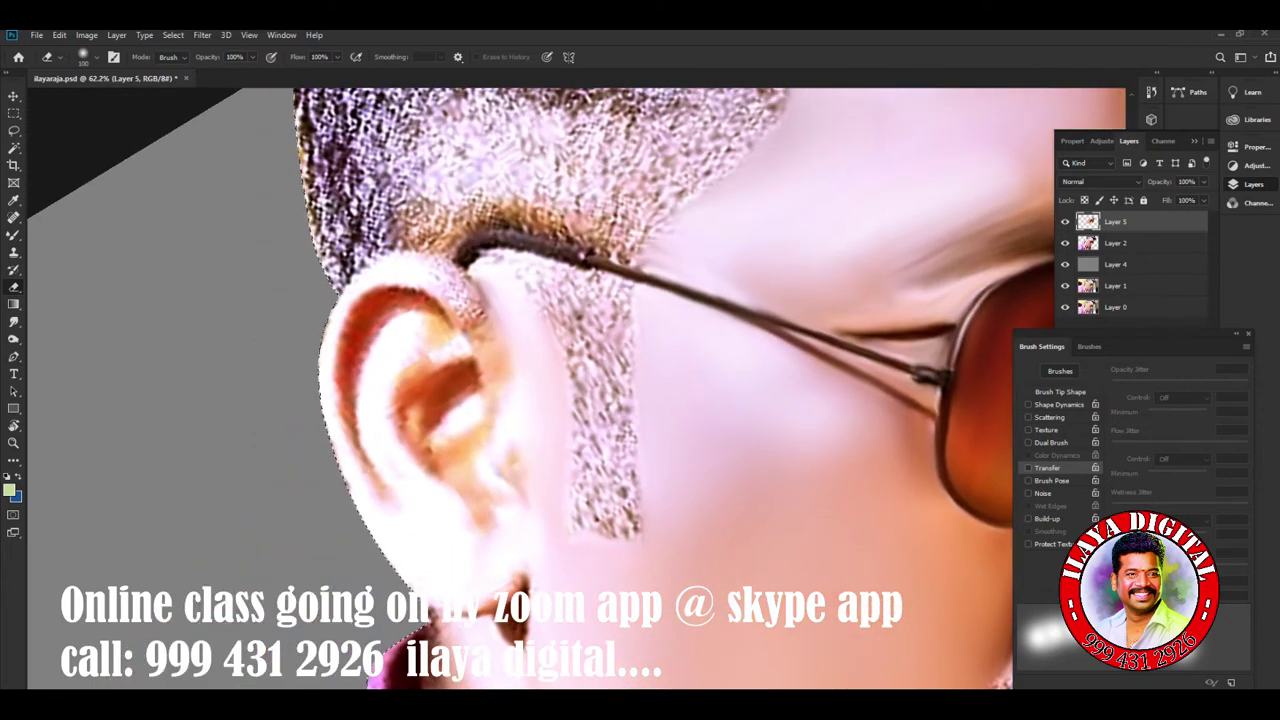
pyautogui.press('b')
pyautogui.moveTo(446, 276)
pyautogui.mouseDown()
pyautogui.moveTo(480, 312)
pyautogui.moveTo(438, 272)
pyautogui.moveTo(390, 268)
pyautogui.mouseUp()
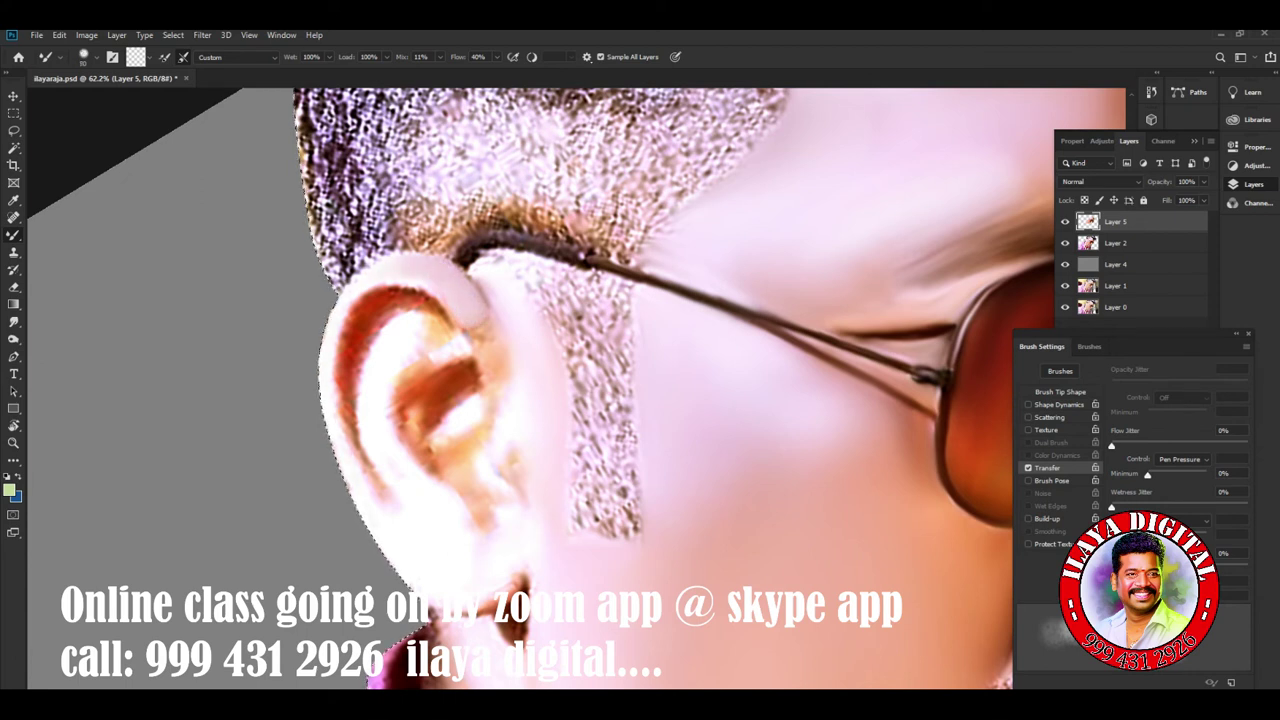
pyautogui.moveTo(335, 355)
pyautogui.mouseDown()
pyautogui.moveTo(358, 392)
pyautogui.moveTo(365, 470)
pyautogui.moveTo(405, 530)
pyautogui.mouseUp()
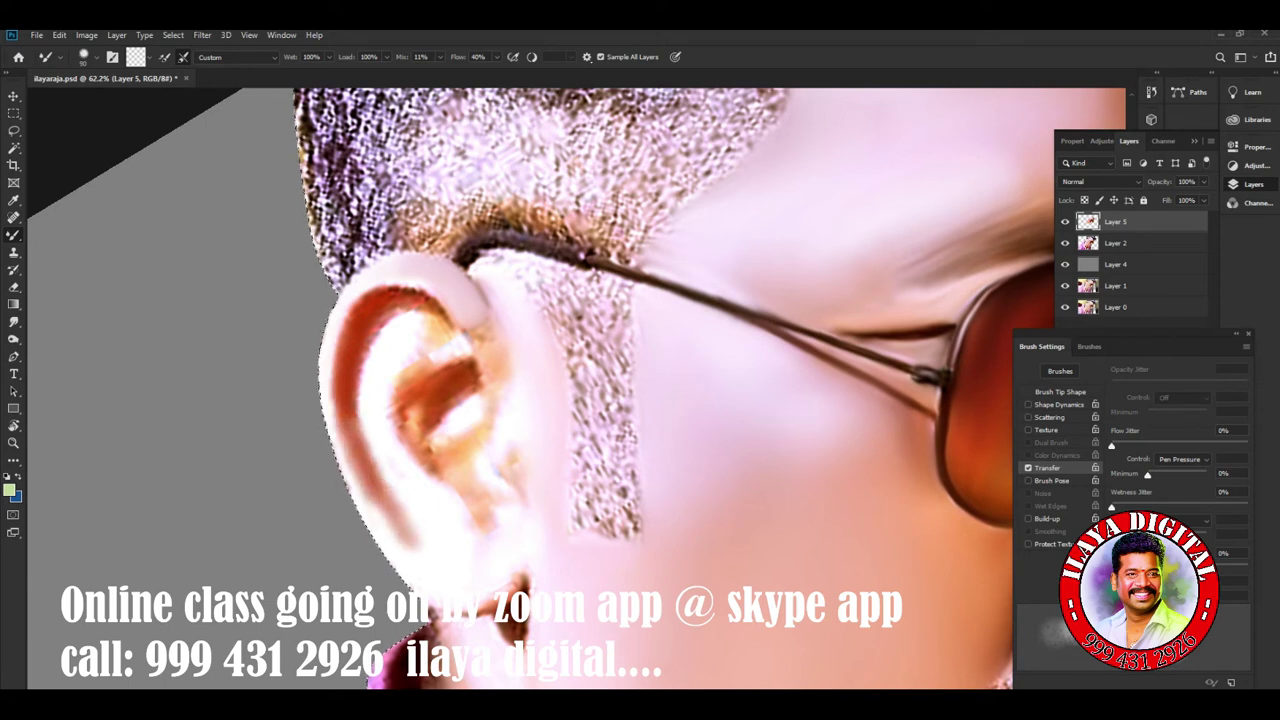
# Smooth the ear's lower and upper rim, then smudge the dark orange inside the ear.
pyautogui.moveTo(368, 454); pyautogui.dragTo(410, 540)
pyautogui.moveTo(360, 350)
pyautogui.mouseDown()
pyautogui.moveTo(364, 312)
pyautogui.moveTo(400, 286)
pyautogui.moveTo(455, 320)
pyautogui.mouseUp()
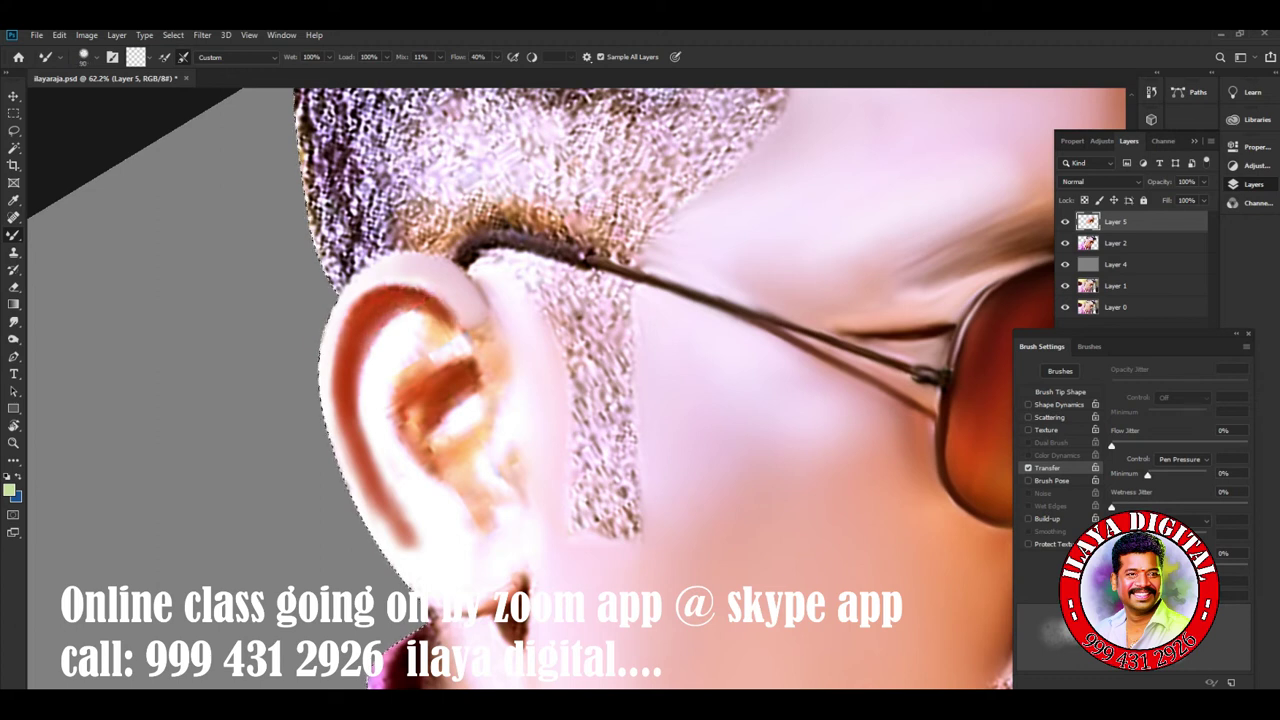
pyautogui.click(13, 321)
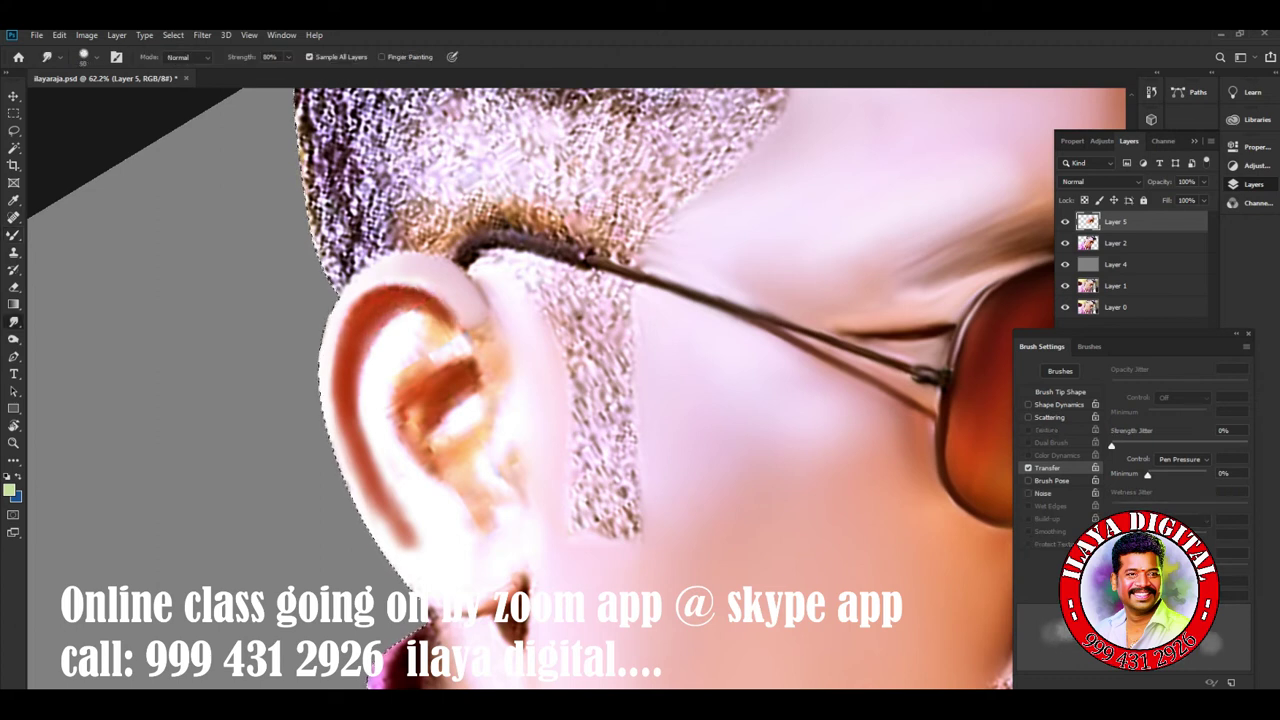
pyautogui.moveTo(380, 286)
pyautogui.mouseDown()
pyautogui.moveTo(432, 292)
pyautogui.moveTo(450, 322)
pyautogui.mouseUp()
pyautogui.press(']')
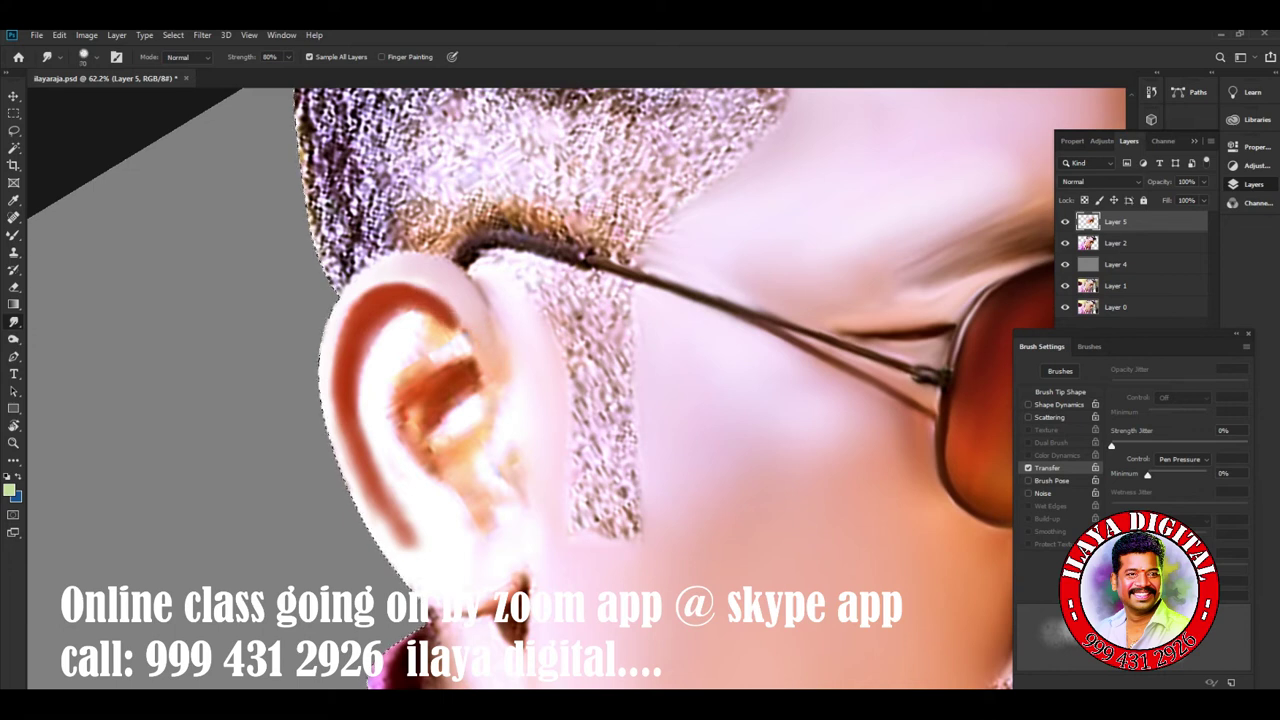
pyautogui.moveTo(420, 412)
pyautogui.mouseDown()
pyautogui.moveTo(450, 408)
pyautogui.moveTo(476, 378)
pyautogui.moveTo(410, 452)
pyautogui.moveTo(406, 378)
pyautogui.moveTo(438, 476)
pyautogui.mouseUp()
pyautogui.moveTo(415, 402); pyautogui.dragTo(415, 434)
pyautogui.moveTo(376, 338); pyautogui.dragTo(366, 368)
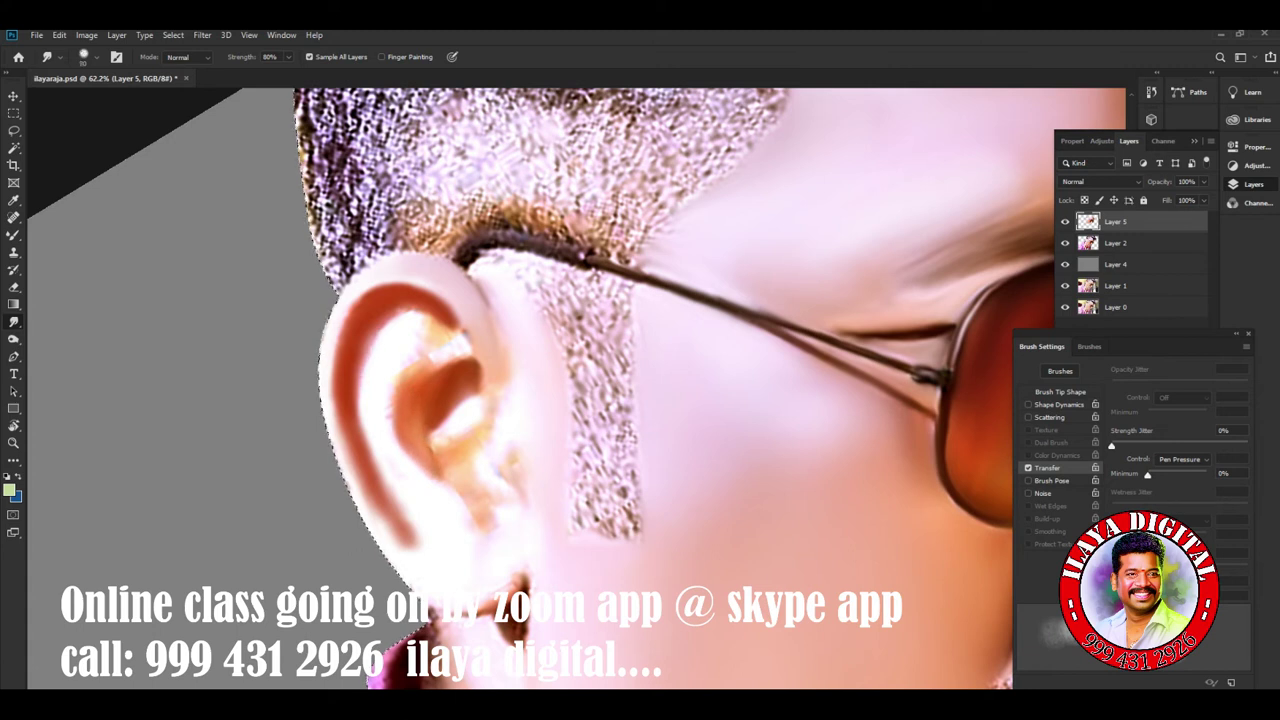
# Smudge the lower ear and earlobe smooth, reshape the red outer rim and blend inner shading.
pyautogui.moveTo(380, 500); pyautogui.dragTo(390, 580)
pyautogui.moveTo(390, 492)
pyautogui.mouseDown()
pyautogui.moveTo(395, 555)
pyautogui.moveTo(425, 565)
pyautogui.mouseUp()
pyautogui.moveTo(385, 515); pyautogui.dragTo(425, 565)
pyautogui.moveTo(345, 480); pyautogui.dragTo(405, 585)
pyautogui.moveTo(435, 320)
pyautogui.mouseDown()
pyautogui.moveTo(462, 355)
pyautogui.moveTo(470, 335)
pyautogui.moveTo(415, 345)
pyautogui.moveTo(435, 365)
pyautogui.moveTo(460, 338)
pyautogui.moveTo(405, 330)
pyautogui.moveTo(362, 370)
pyautogui.moveTo(370, 360)
pyautogui.moveTo(362, 415)
pyautogui.mouseUp()
pyautogui.moveTo(356, 358)
pyautogui.mouseDown()
pyautogui.moveTo(358, 428)
pyautogui.moveTo(386, 490)
pyautogui.mouseUp()
pyautogui.moveTo(394, 390)
pyautogui.mouseDown()
pyautogui.moveTo(396, 440)
pyautogui.moveTo(332, 510)
pyautogui.mouseUp()
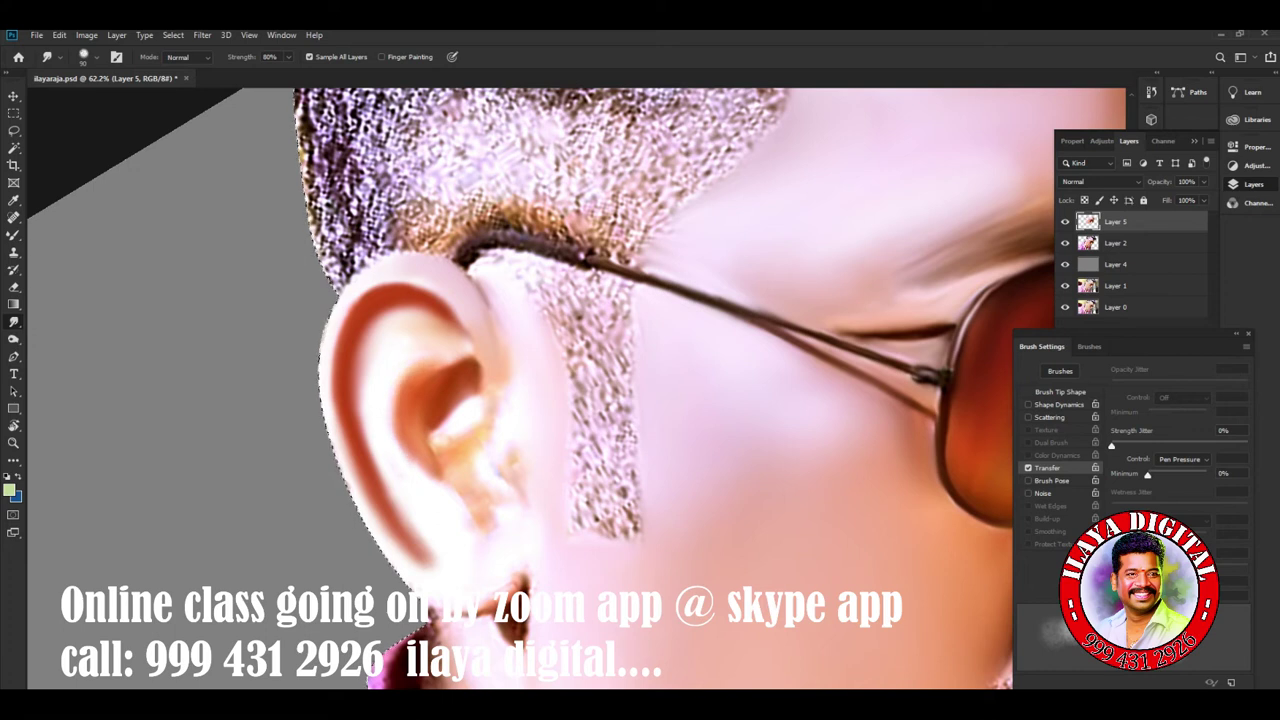
pyautogui.moveTo(430, 444)
pyautogui.mouseDown()
pyautogui.moveTo(450, 456)
pyautogui.moveTo(478, 432)
pyautogui.moveTo(482, 366)
pyautogui.mouseUp()
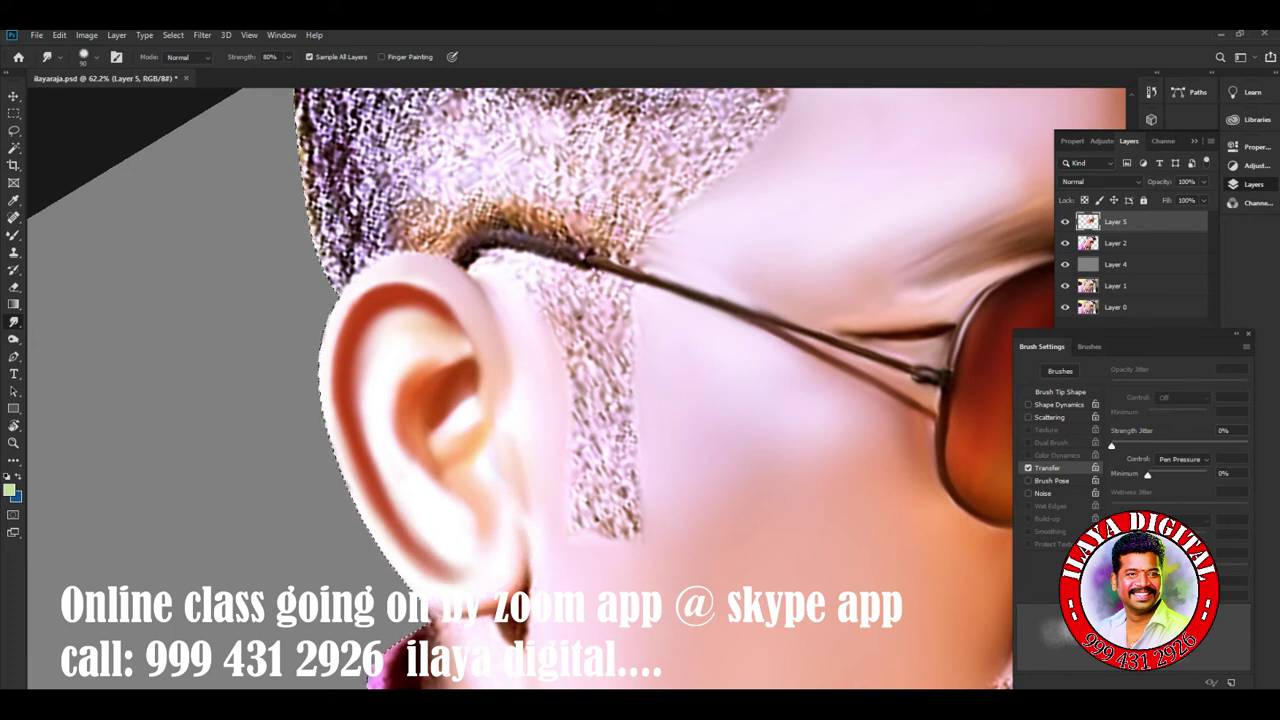
pyautogui.press('[')
pyautogui.press('[')
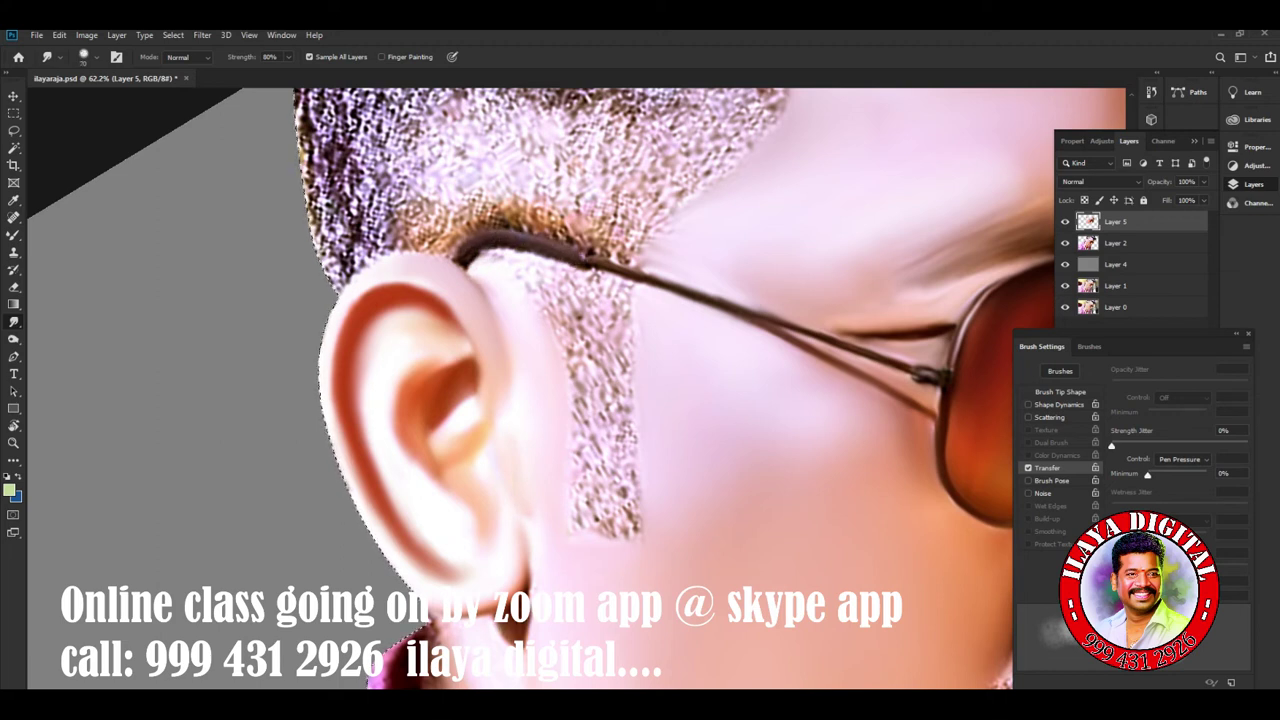
# Soften the neck shadow below the ear and the beard stubble along the jaw.
pyautogui.scroll(-5, 570, 390)
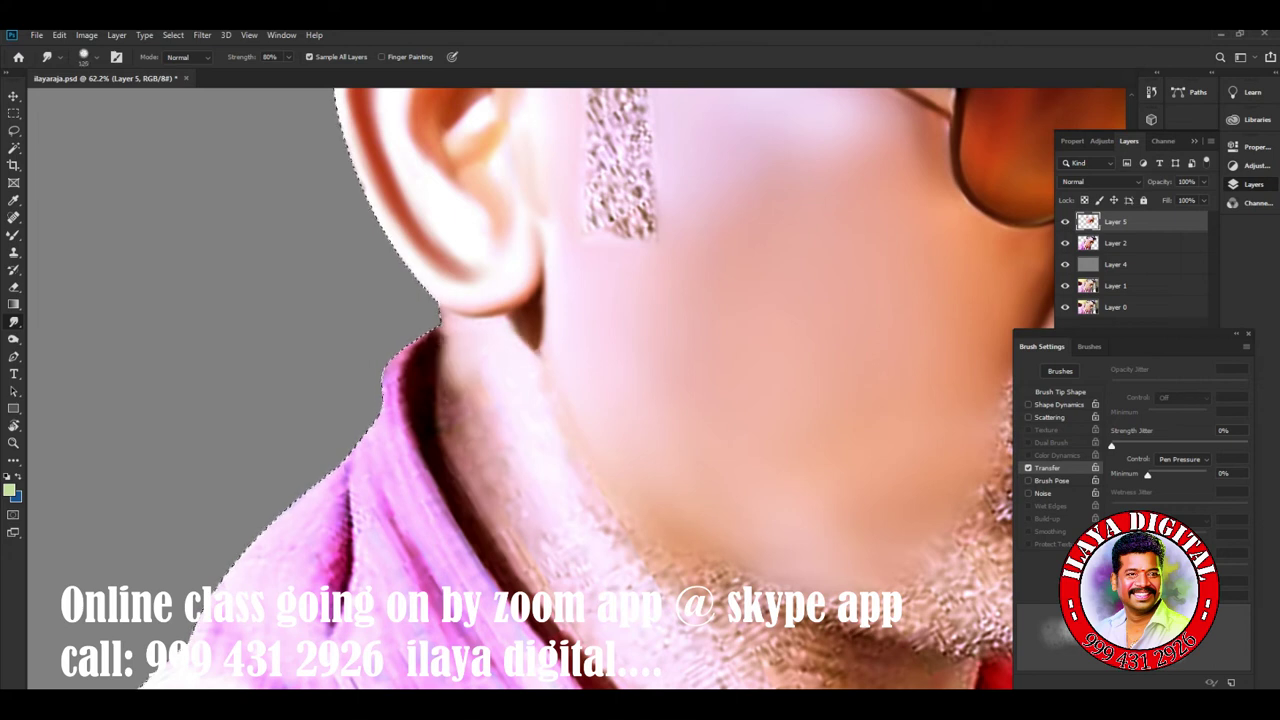
pyautogui.moveTo(451, 360)
pyautogui.mouseDown()
pyautogui.moveTo(471, 500)
pyautogui.moveTo(524, 550)
pyautogui.mouseUp()
pyautogui.moveTo(470, 380)
pyautogui.mouseDown()
pyautogui.moveTo(475, 450)
pyautogui.moveTo(560, 580)
pyautogui.moveTo(620, 520)
pyautogui.moveTo(705, 590)
pyautogui.mouseUp()
pyautogui.moveTo(615, 530); pyautogui.dragTo(680, 590)
pyautogui.moveTo(600, 620)
pyautogui.mouseDown()
pyautogui.moveTo(560, 640)
pyautogui.moveTo(515, 570)
pyautogui.mouseUp()
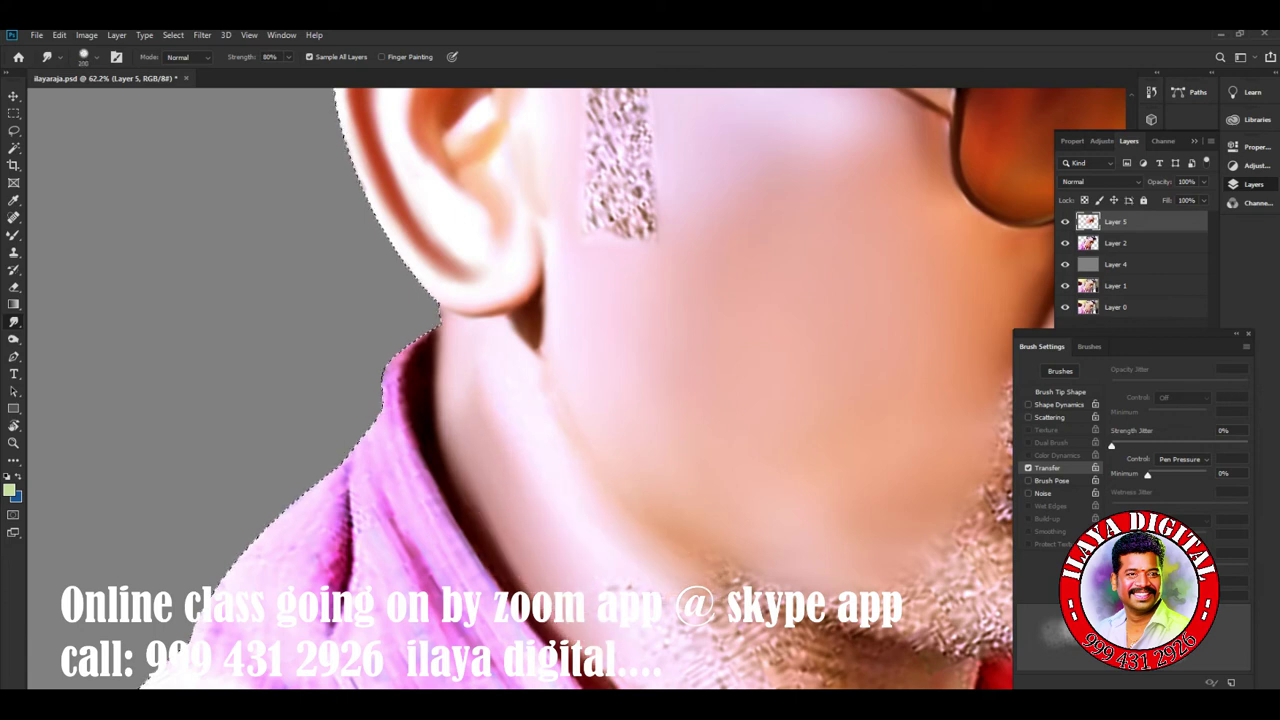
pyautogui.moveTo(620, 520); pyautogui.dragTo(420, 270)
# Lighten and smooth the neck skin and jaw shading.
pyautogui.moveTo(395, 397); pyautogui.dragTo(600, 565)
pyautogui.moveTo(480, 480); pyautogui.dragTo(584, 562)
pyautogui.moveTo(380, 386); pyautogui.dragTo(605, 585)
pyautogui.moveTo(560, 548); pyautogui.dragTo(624, 604)
# Smear the stubble under the chin into soft strands.
pyautogui.moveTo(558, 345)
pyautogui.mouseDown()
pyautogui.moveTo(632, 408)
pyautogui.moveTo(640, 395)
pyautogui.mouseUp()
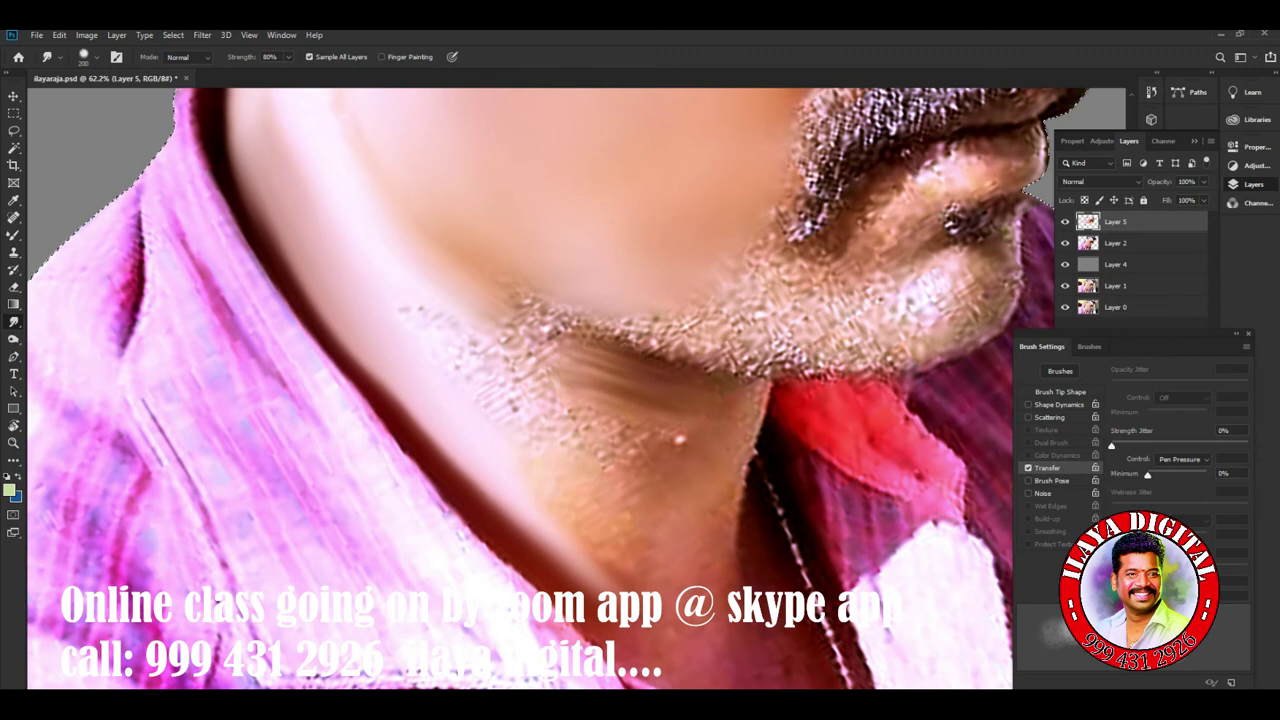
pyautogui.moveTo(498, 296); pyautogui.dragTo(626, 396)
pyautogui.moveTo(440, 275)
pyautogui.mouseDown()
pyautogui.moveTo(565, 375)
pyautogui.moveTo(630, 395)
pyautogui.mouseUp()
pyautogui.moveTo(540, 350)
pyautogui.mouseDown()
pyautogui.moveTo(662, 415)
pyautogui.moveTo(628, 396)
pyautogui.mouseUp()
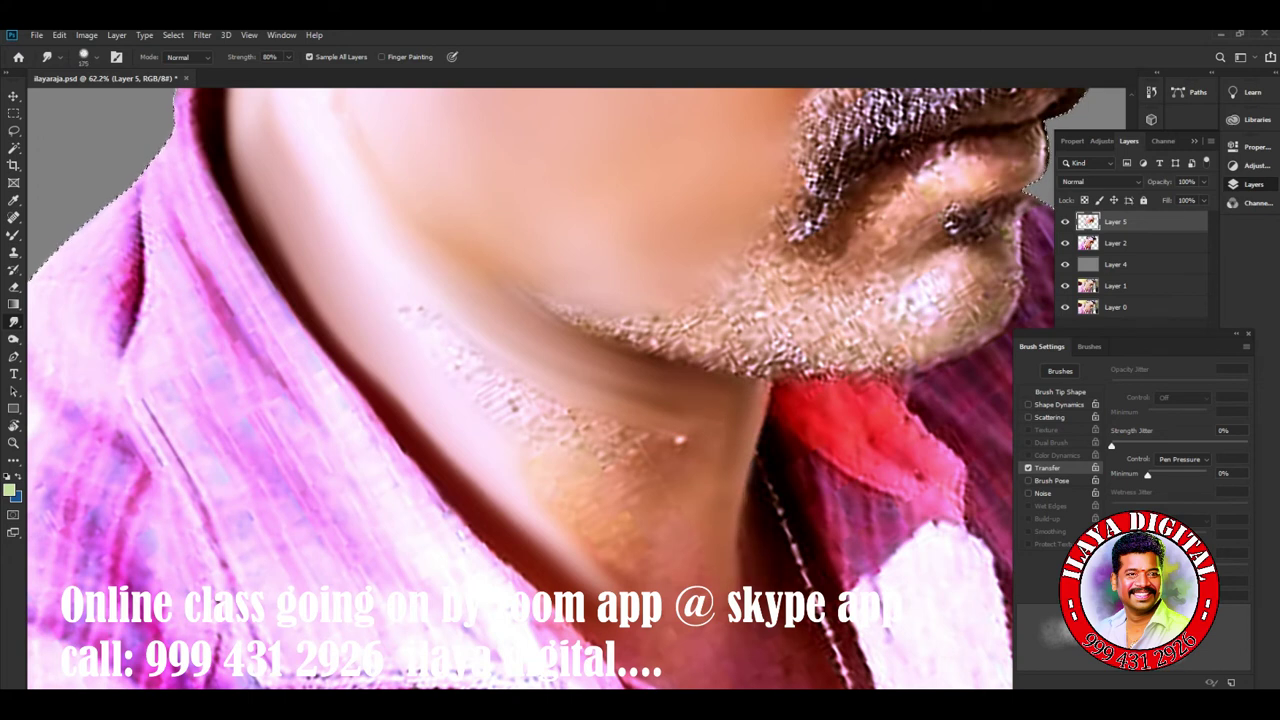
# Remove the white spot and orange blotch on the neck and blend the jawline stubble.
pyautogui.moveTo(677, 438)
pyautogui.mouseDown()
pyautogui.moveTo(628, 440)
pyautogui.moveTo(582, 395)
pyautogui.moveTo(420, 305)
pyautogui.mouseUp()
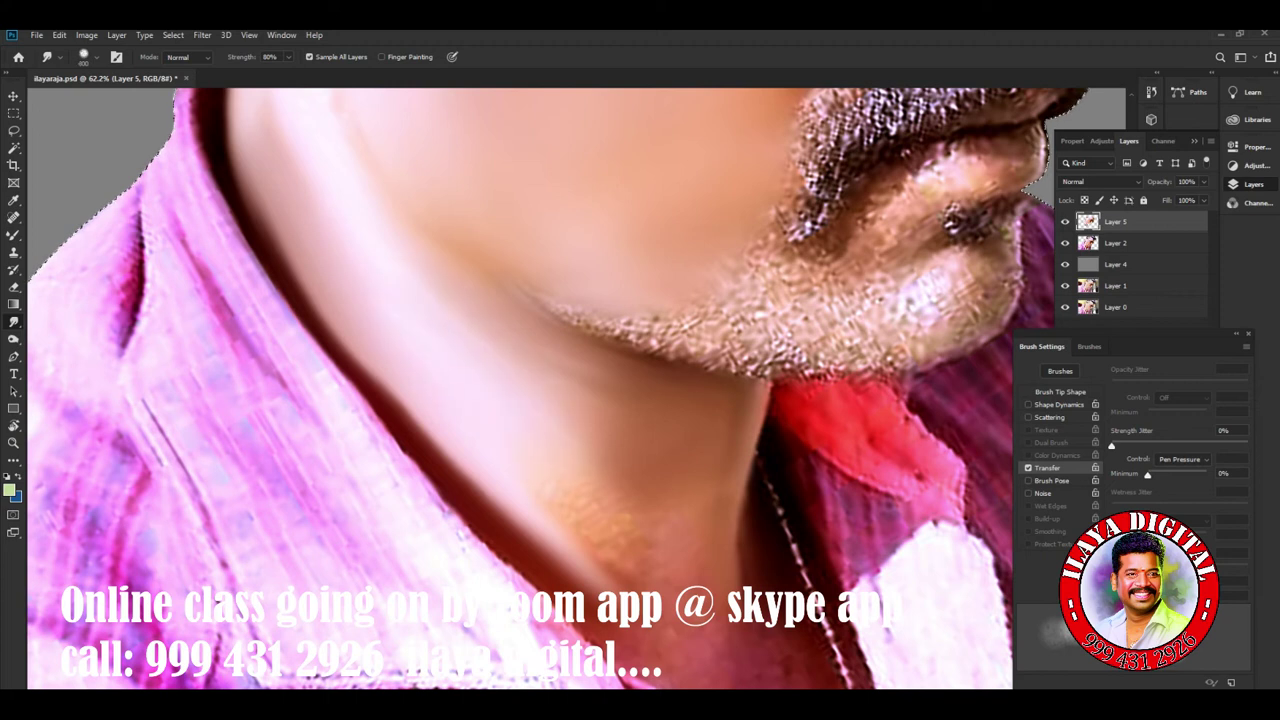
pyautogui.moveTo(600, 530); pyautogui.dragTo(570, 400)
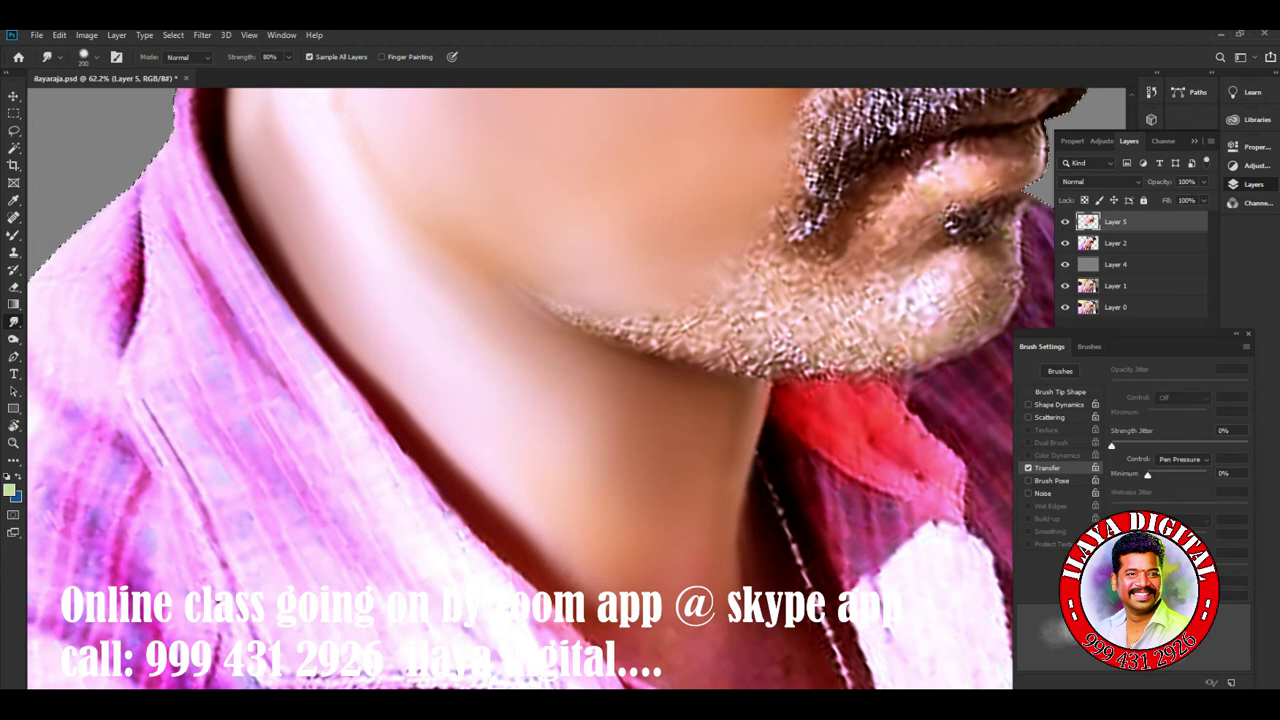
pyautogui.moveTo(560, 325); pyautogui.dragTo(790, 370)
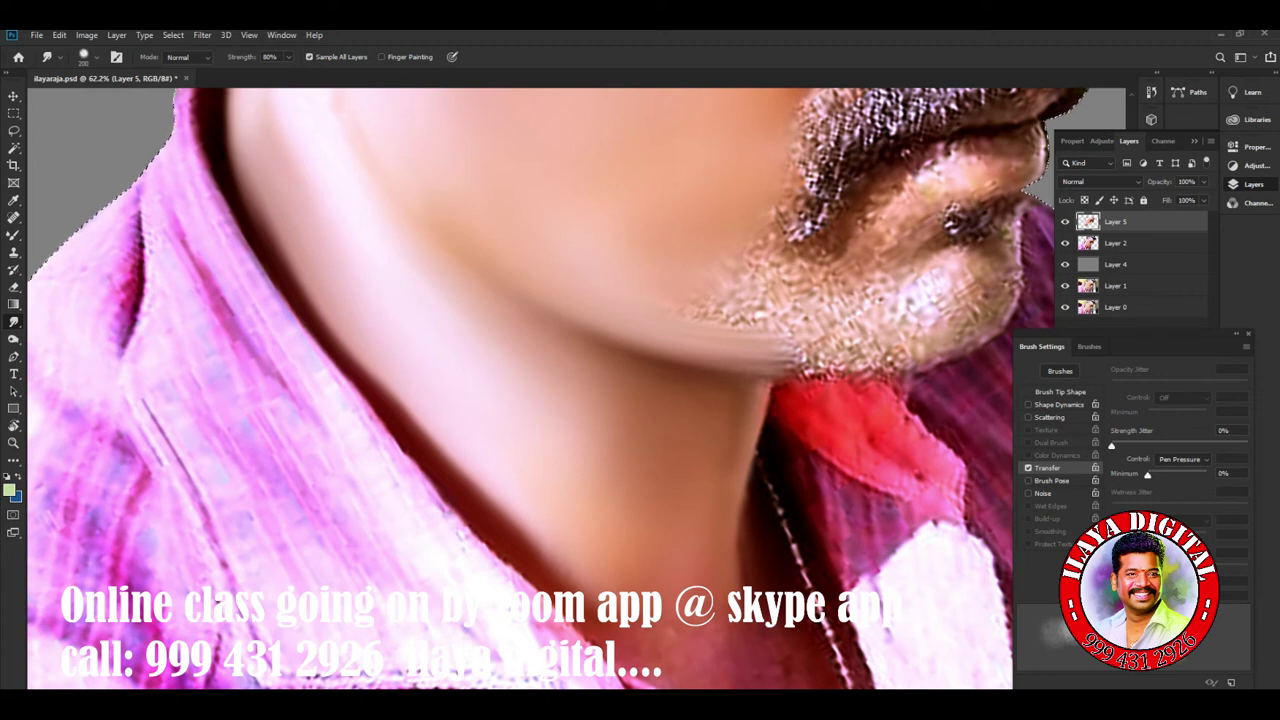
pyautogui.scroll(-2, 697, 605)
pyautogui.scroll(-3, 697, 605)
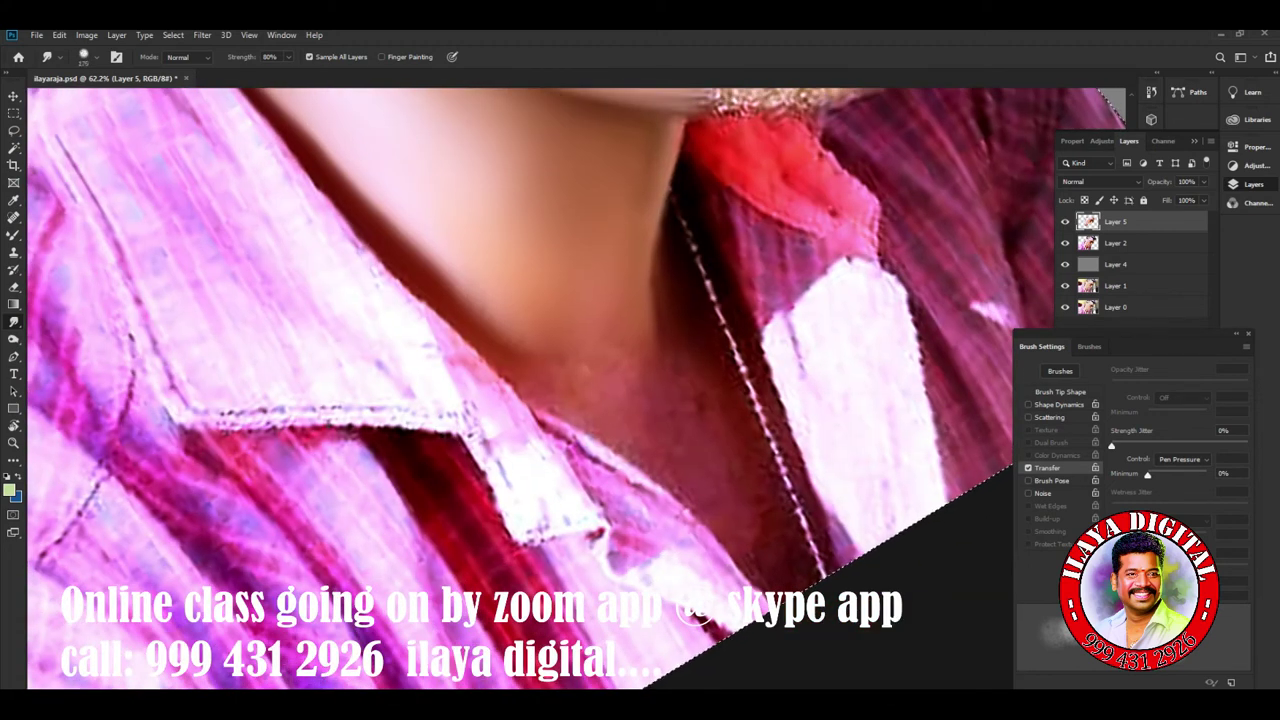
# Turn the white stitched placket seam into a smooth line and smooth the skin beside it.
pyautogui.moveTo(704, 276); pyautogui.dragTo(812, 530)
pyautogui.moveTo(708, 296); pyautogui.dragTo(790, 530)
pyautogui.moveTo(698, 260); pyautogui.dragTo(744, 366)
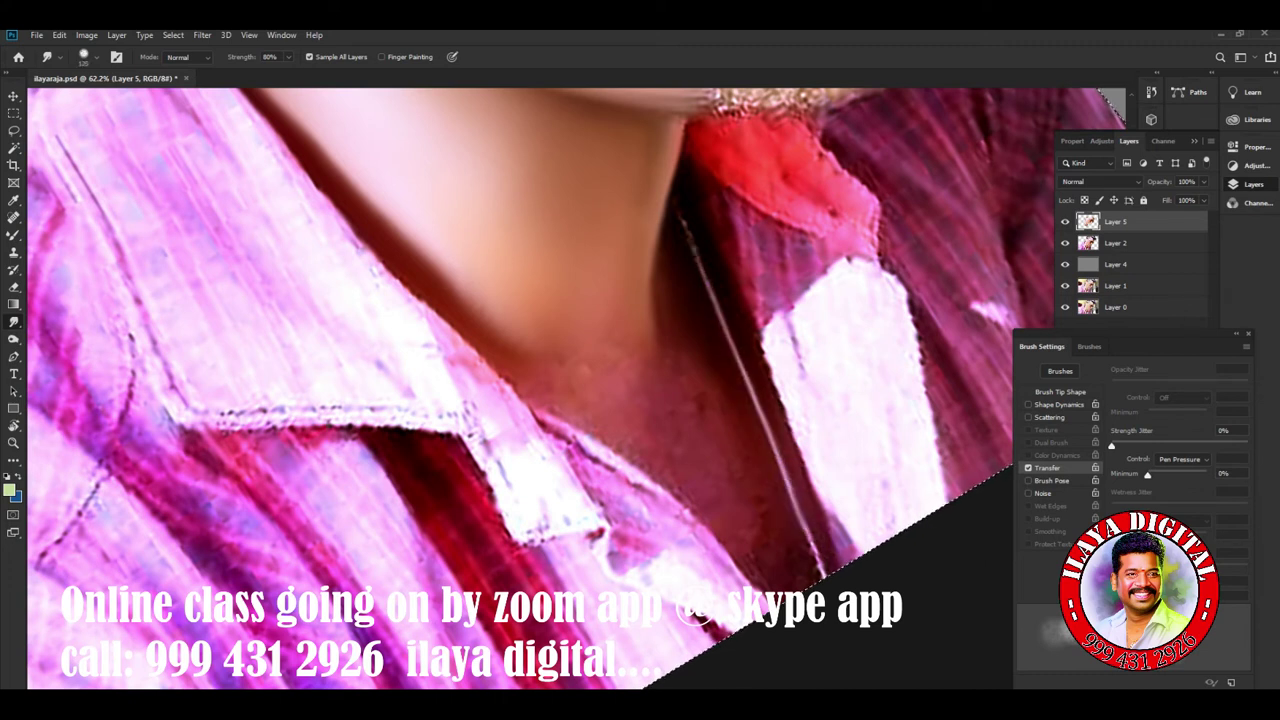
pyautogui.moveTo(650, 332); pyautogui.dragTo(648, 394)
pyautogui.moveTo(652, 262); pyautogui.dragTo(658, 368)
# Brighten and smooth the skin along the collar and soften the dark collar line.
pyautogui.moveTo(476, 290); pyautogui.dragTo(582, 412)
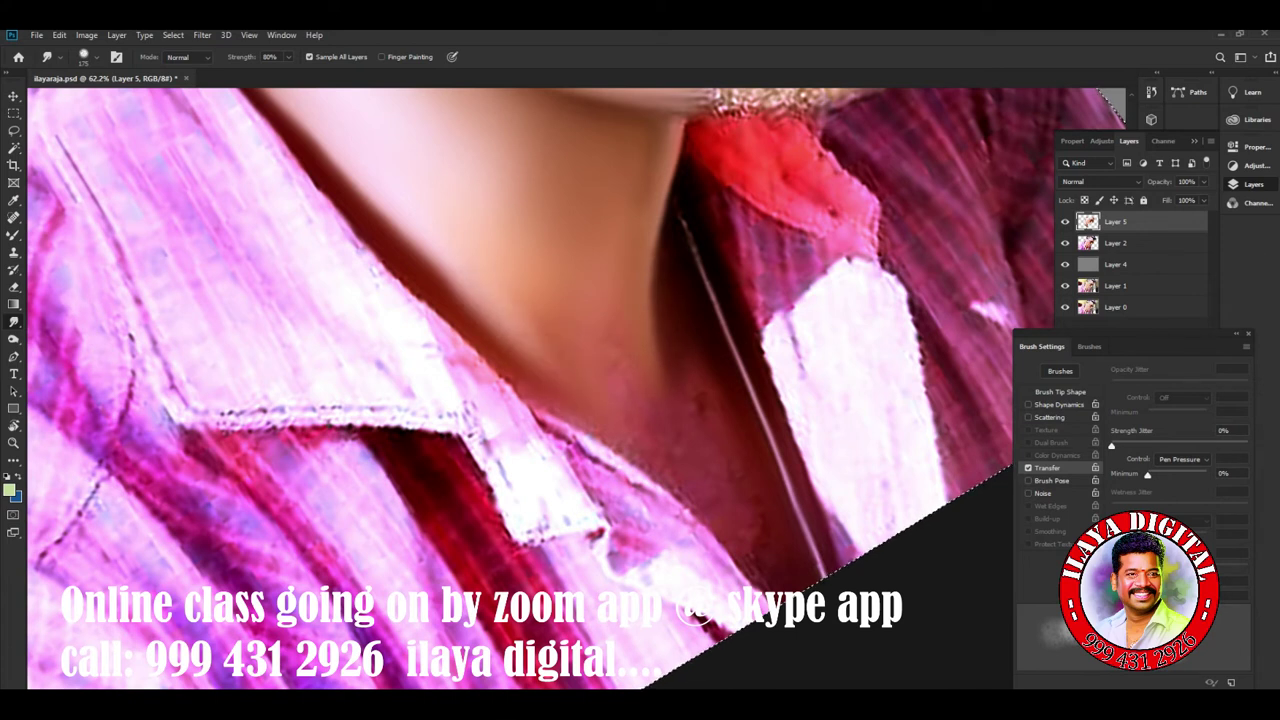
pyautogui.moveTo(676, 382)
pyautogui.mouseDown()
pyautogui.moveTo(638, 460)
pyautogui.moveTo(788, 604)
pyautogui.mouseUp()
pyautogui.moveTo(684, 360)
pyautogui.mouseDown()
pyautogui.moveTo(720, 430)
pyautogui.moveTo(794, 504)
pyautogui.mouseUp()
pyautogui.moveTo(716, 548); pyautogui.dragTo(764, 604)
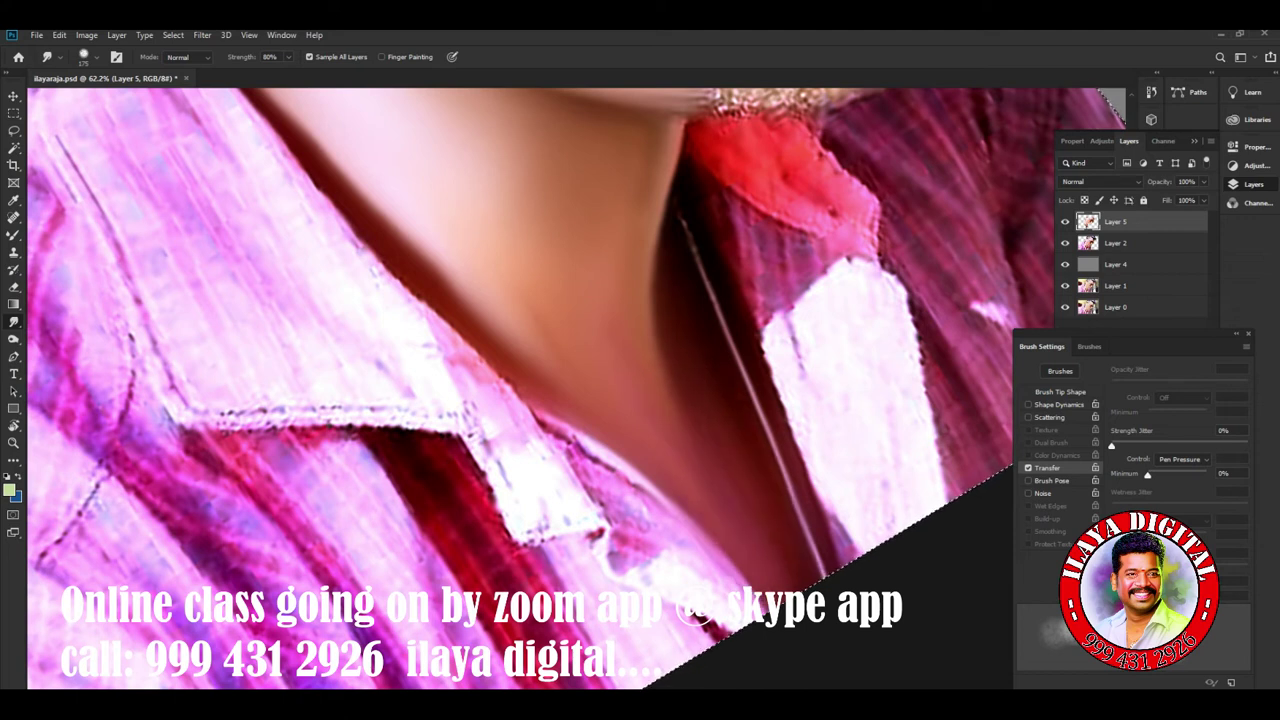
pyautogui.moveTo(718, 550); pyautogui.dragTo(784, 604)
pyautogui.moveTo(656, 244); pyautogui.dragTo(674, 404)
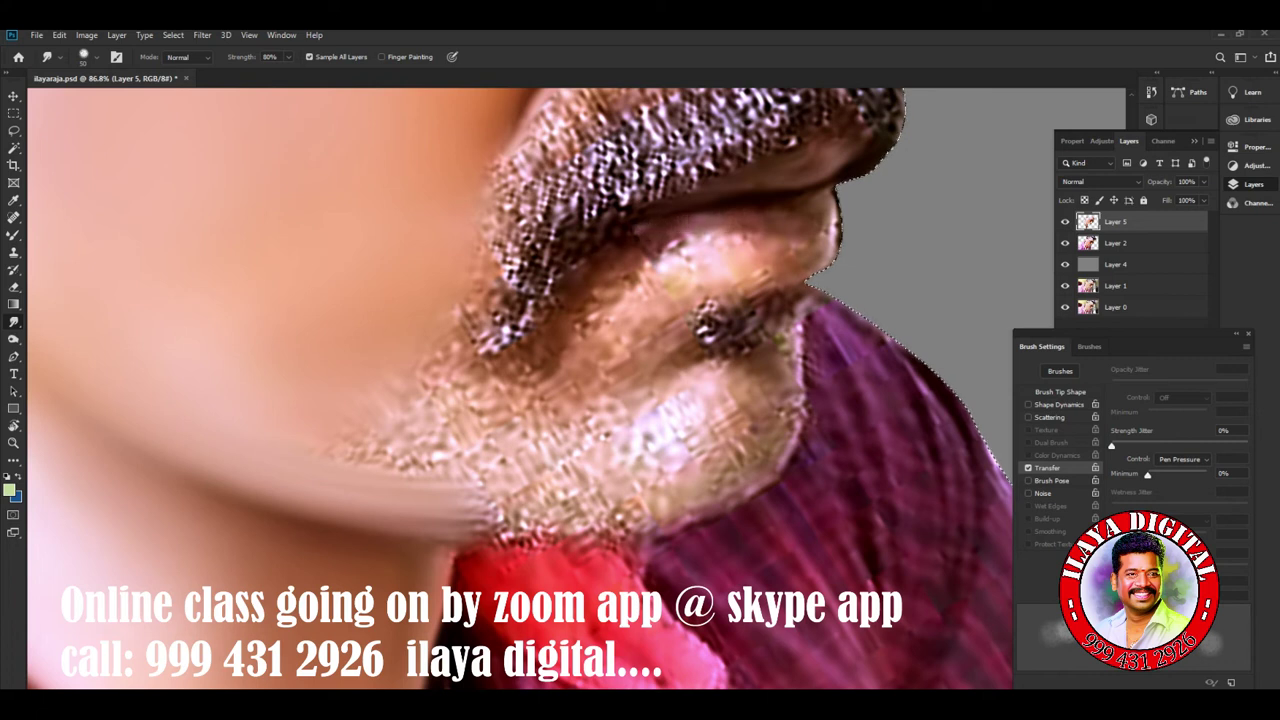
# Blend, darken and brighten the lower lip shading, then smooth the beard patch below it.
pyautogui.moveTo(652, 256)
pyautogui.mouseDown()
pyautogui.moveTo(690, 240)
pyautogui.moveTo(760, 250)
pyautogui.moveTo(830, 236)
pyautogui.mouseUp()
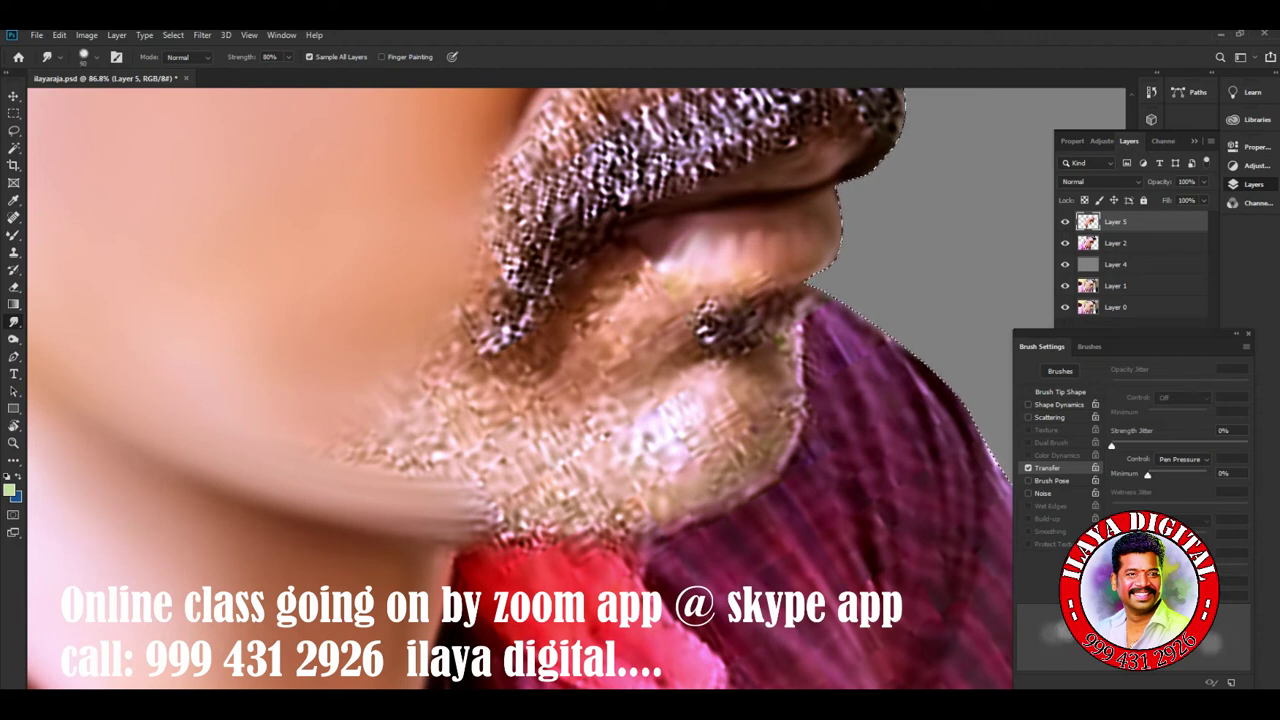
pyautogui.moveTo(658, 258)
pyautogui.mouseDown()
pyautogui.moveTo(735, 282)
pyautogui.moveTo(705, 280)
pyautogui.moveTo(796, 274)
pyautogui.mouseUp()
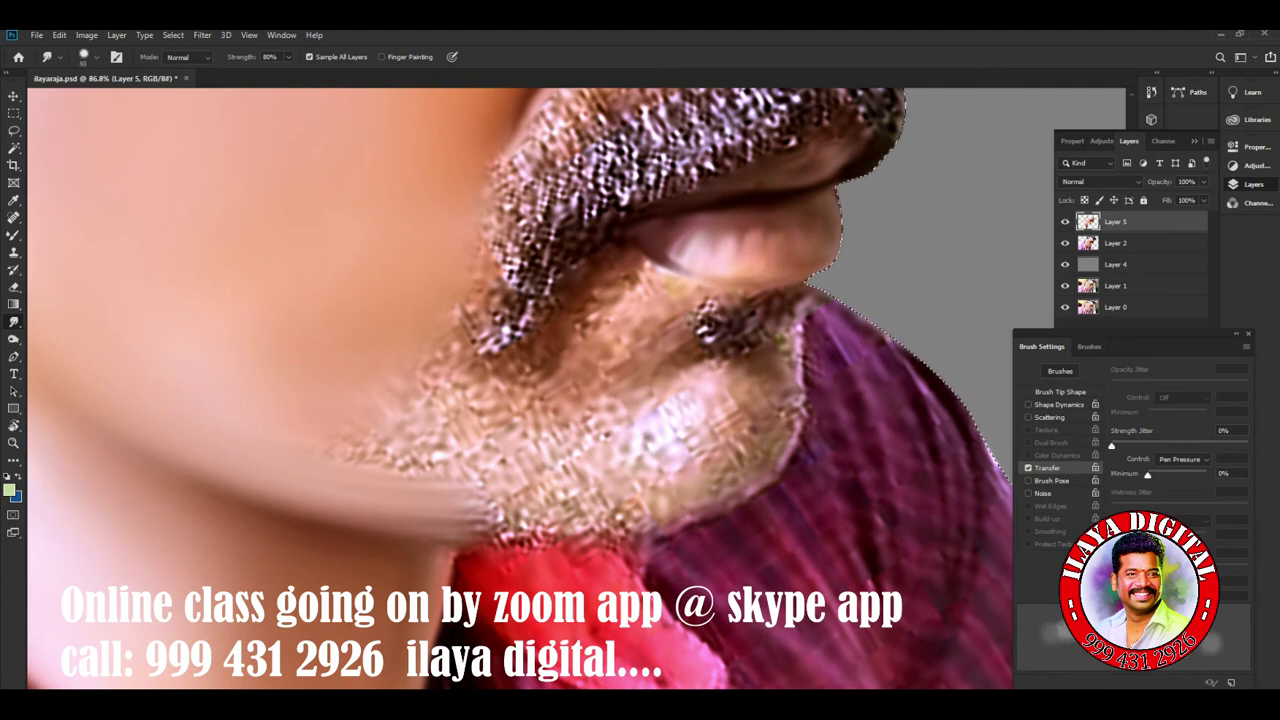
pyautogui.moveTo(753, 241)
pyautogui.mouseDown()
pyautogui.moveTo(705, 240)
pyautogui.moveTo(745, 248)
pyautogui.moveTo(725, 248)
pyautogui.mouseUp()
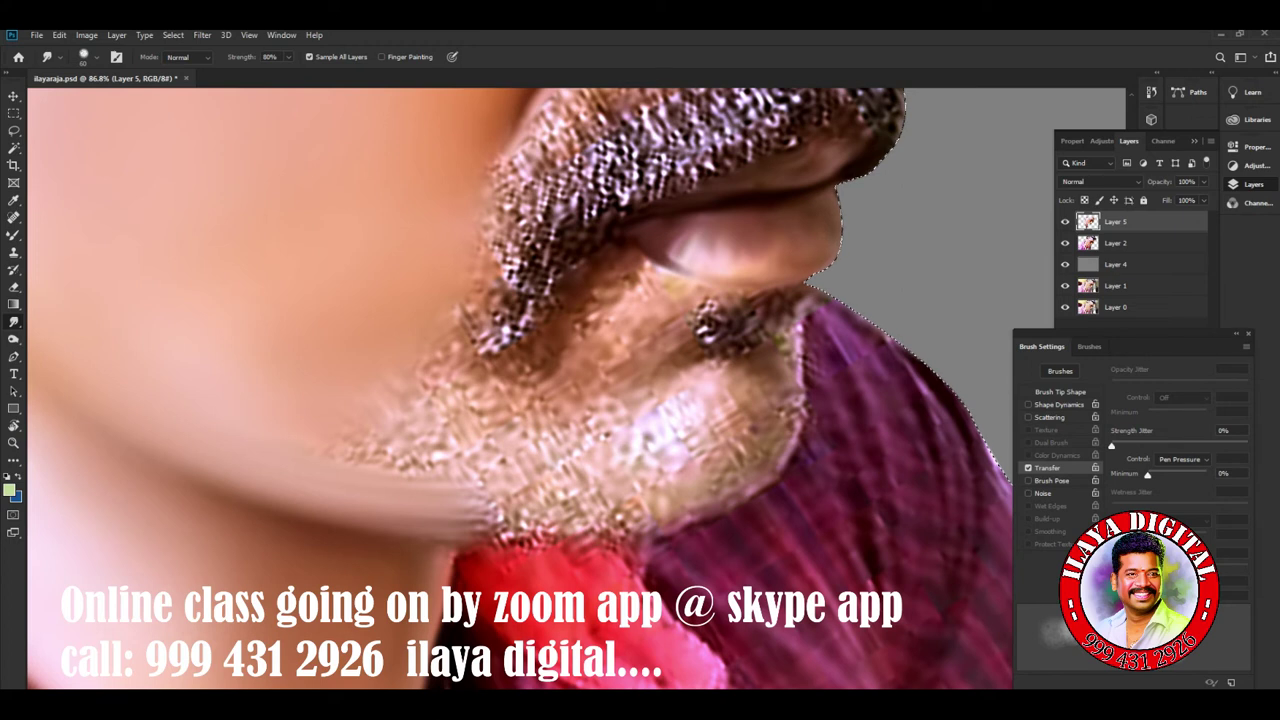
pyautogui.moveTo(675, 248); pyautogui.dragTo(730, 250)
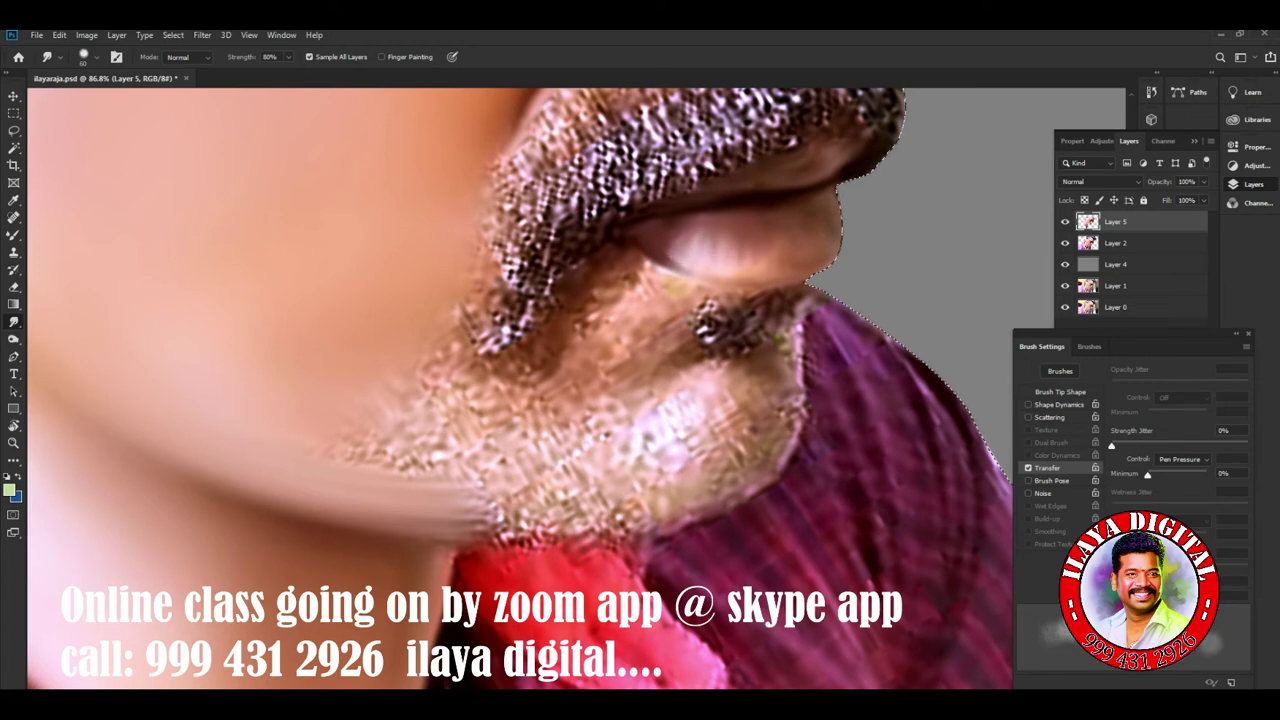
pyautogui.moveTo(628, 262)
pyautogui.mouseDown()
pyautogui.moveTo(650, 272)
pyautogui.moveTo(636, 252)
pyautogui.moveTo(670, 284)
pyautogui.moveTo(732, 300)
pyautogui.moveTo(698, 288)
pyautogui.mouseUp()
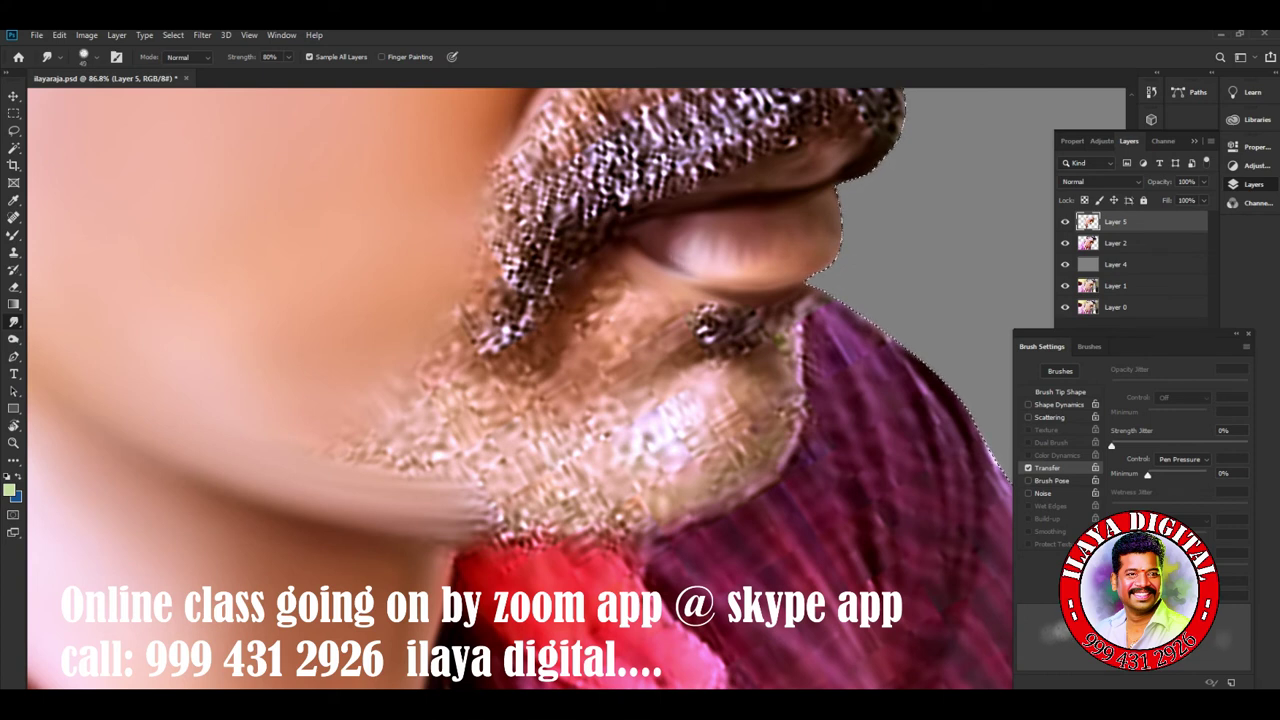
pyautogui.moveTo(596, 300)
pyautogui.mouseDown()
pyautogui.moveTo(616, 300)
pyautogui.moveTo(640, 265)
pyautogui.moveTo(680, 355)
pyautogui.moveTo(690, 310)
pyautogui.mouseUp()
# Smear the beard stubble below the lip and across the chin, down the jaw edge toward the neck.
pyautogui.moveTo(580, 350)
pyautogui.mouseDown()
pyautogui.moveTo(615, 320)
pyautogui.moveTo(540, 390)
pyautogui.mouseUp()
pyautogui.moveTo(630, 360)
pyautogui.mouseDown()
pyautogui.moveTo(605, 405)
pyautogui.moveTo(645, 290)
pyautogui.mouseUp()
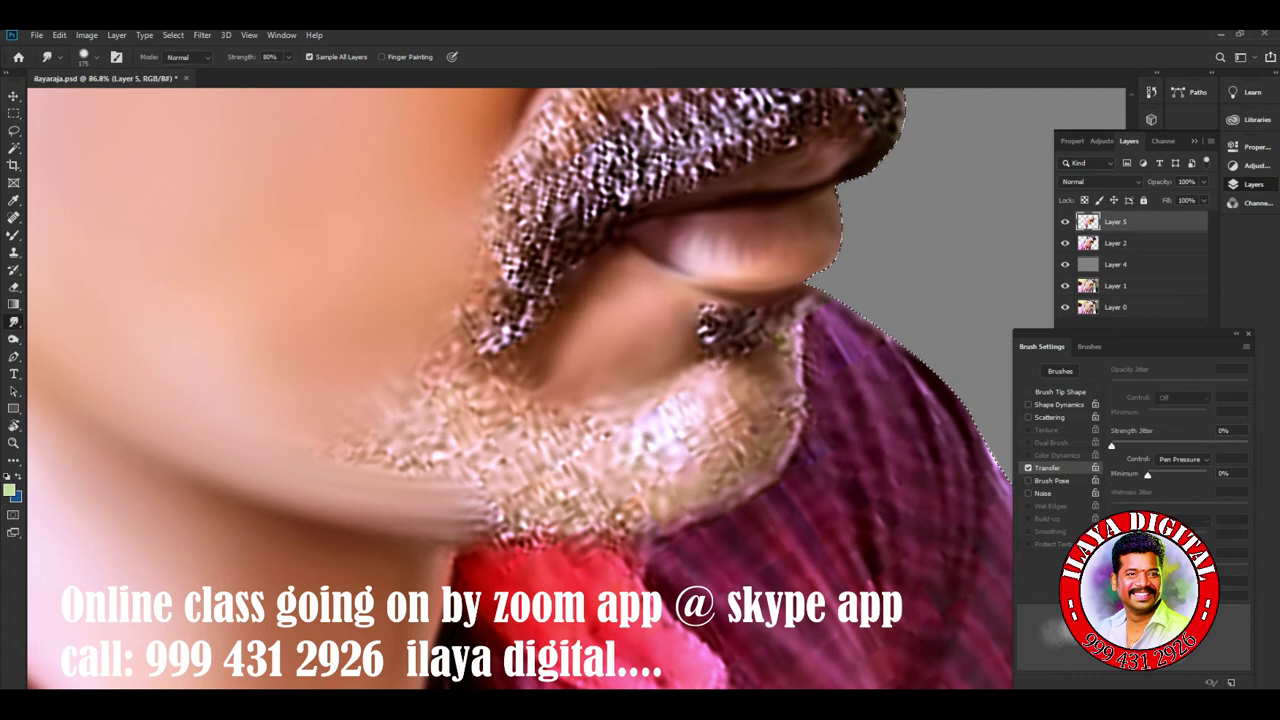
pyautogui.moveTo(705, 410)
pyautogui.mouseDown()
pyautogui.moveTo(660, 460)
pyautogui.moveTo(730, 395)
pyautogui.moveTo(600, 440)
pyautogui.moveTo(630, 465)
pyautogui.mouseUp()
pyautogui.moveTo(705, 455); pyautogui.dragTo(655, 505)
pyautogui.moveTo(740, 440)
pyautogui.mouseDown()
pyautogui.moveTo(690, 500)
pyautogui.moveTo(778, 430)
pyautogui.mouseUp()
pyautogui.moveTo(722, 368)
pyautogui.mouseDown()
pyautogui.moveTo(755, 410)
pyautogui.moveTo(792, 415)
pyautogui.mouseUp()
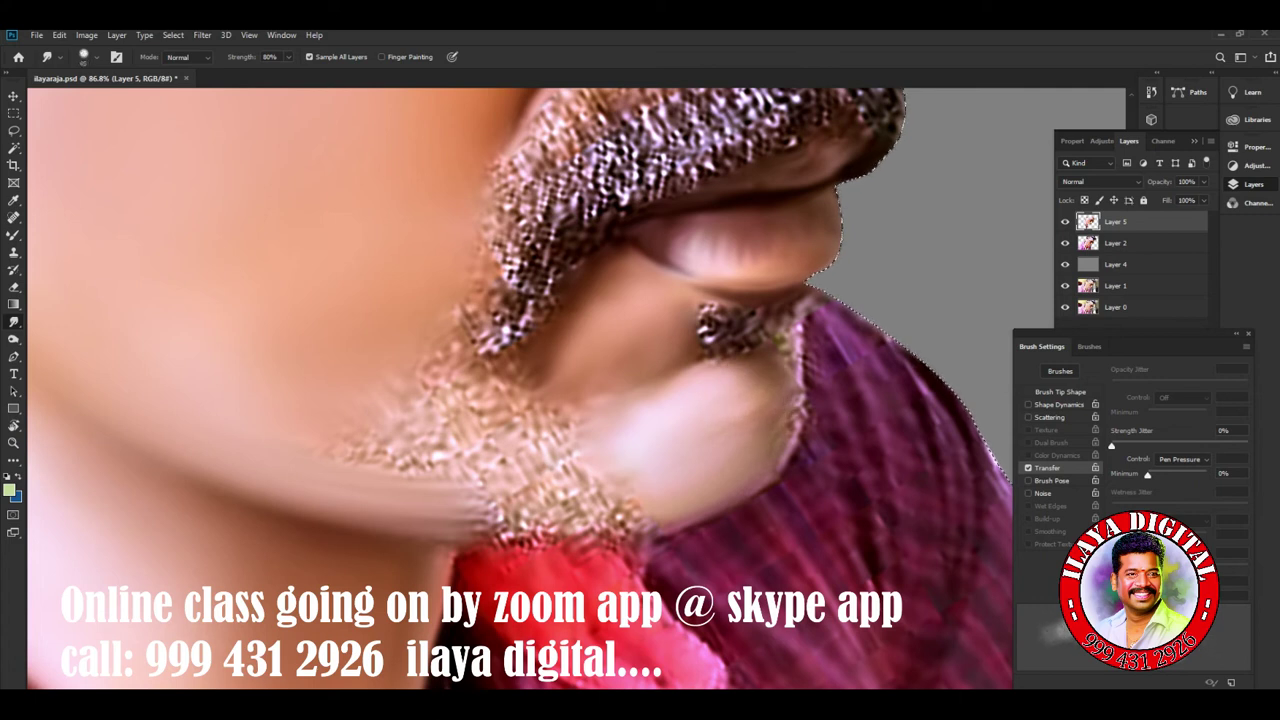
pyautogui.moveTo(796, 345)
pyautogui.mouseDown()
pyautogui.moveTo(806, 282)
pyautogui.moveTo(776, 348)
pyautogui.moveTo(781, 315)
pyautogui.mouseUp()
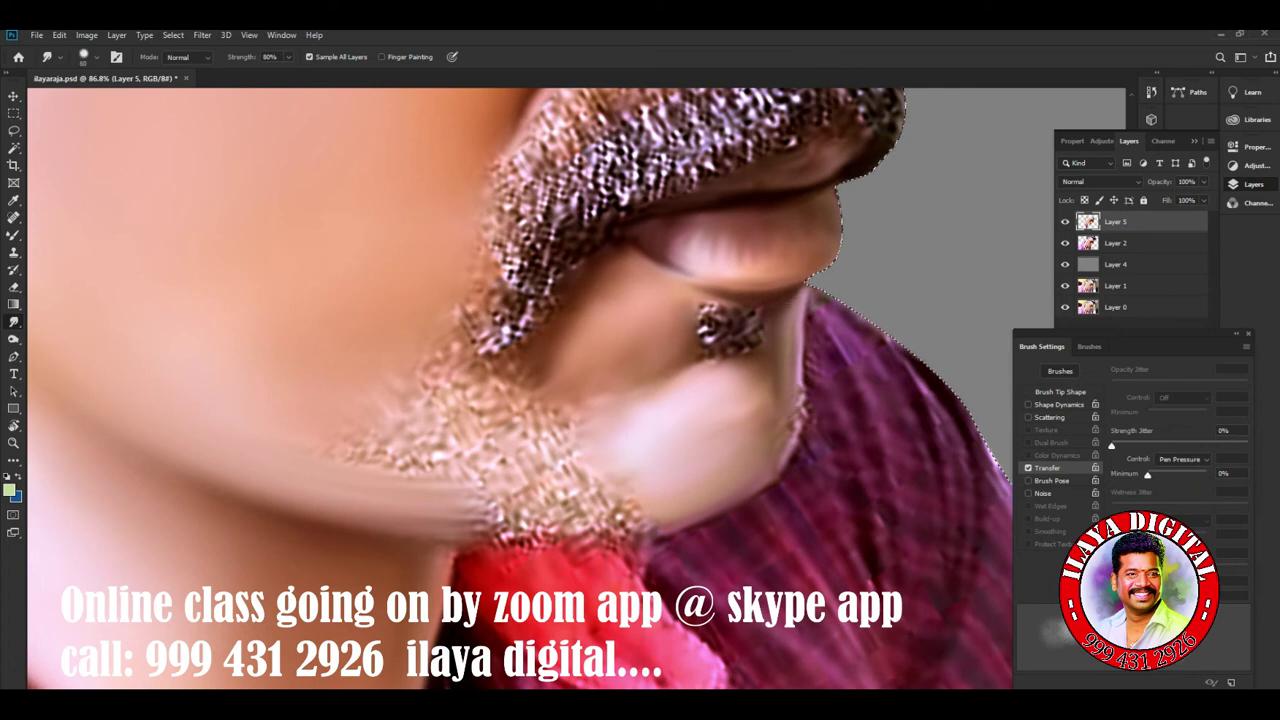
pyautogui.moveTo(797, 400); pyautogui.dragTo(794, 440)
pyautogui.moveTo(804, 387)
pyautogui.mouseDown()
pyautogui.moveTo(783, 462)
pyautogui.moveTo(630, 519)
pyautogui.mouseUp()
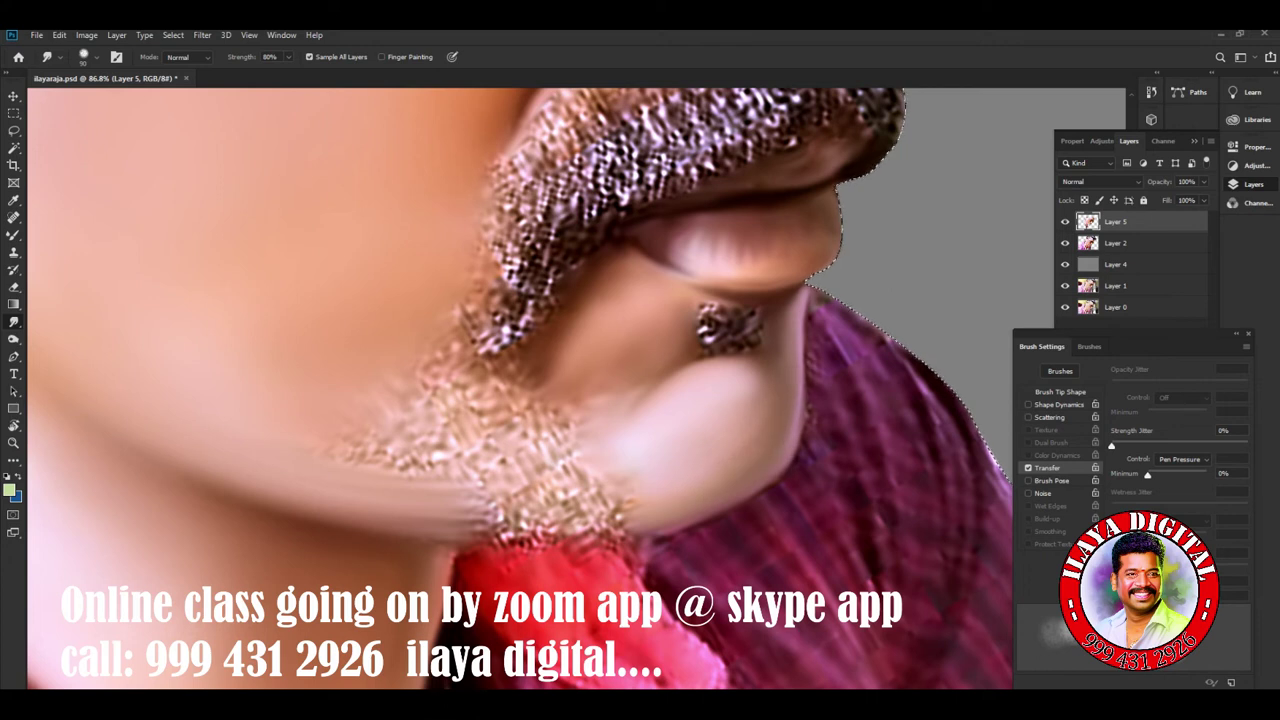
# With a larger Smudge brush, smear the lower-chin, below-lip and beard-edge stubble into smooth skin.
pyautogui.press(']')
pyautogui.press(']')
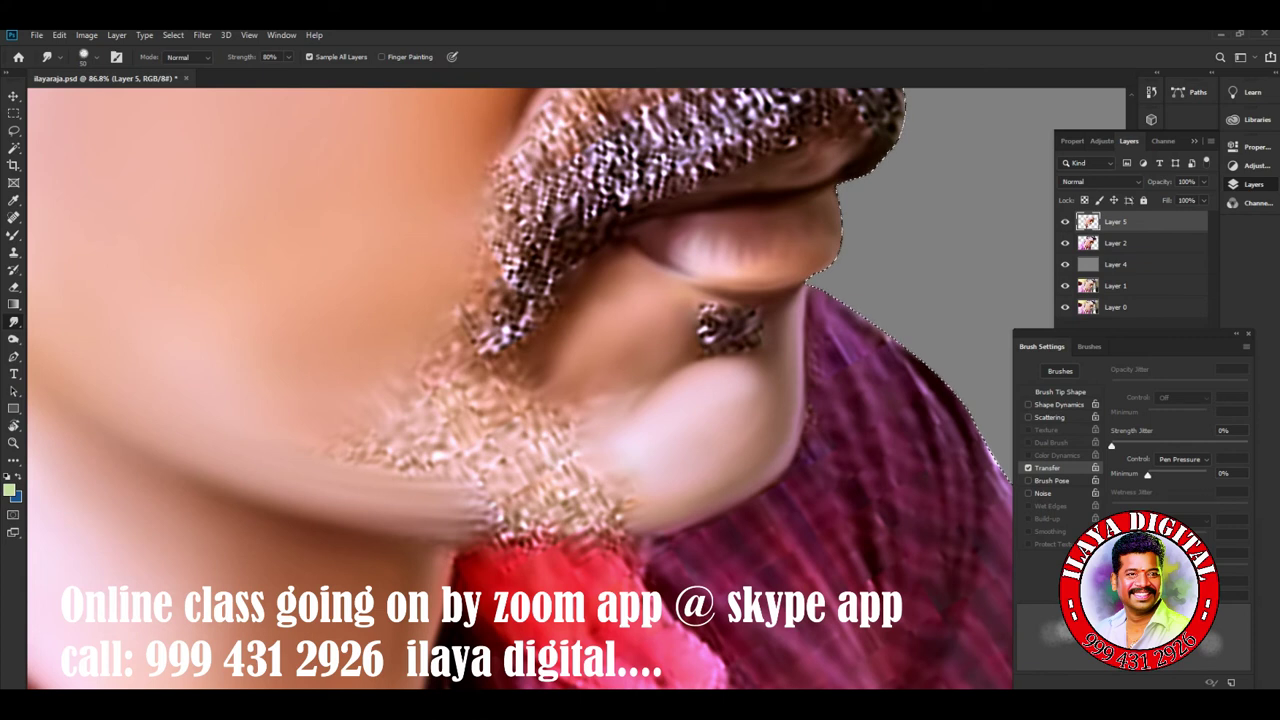
pyautogui.moveTo(620, 520)
pyautogui.mouseDown()
pyautogui.moveTo(470, 535)
pyautogui.moveTo(585, 527)
pyautogui.moveTo(478, 518)
pyautogui.mouseUp()
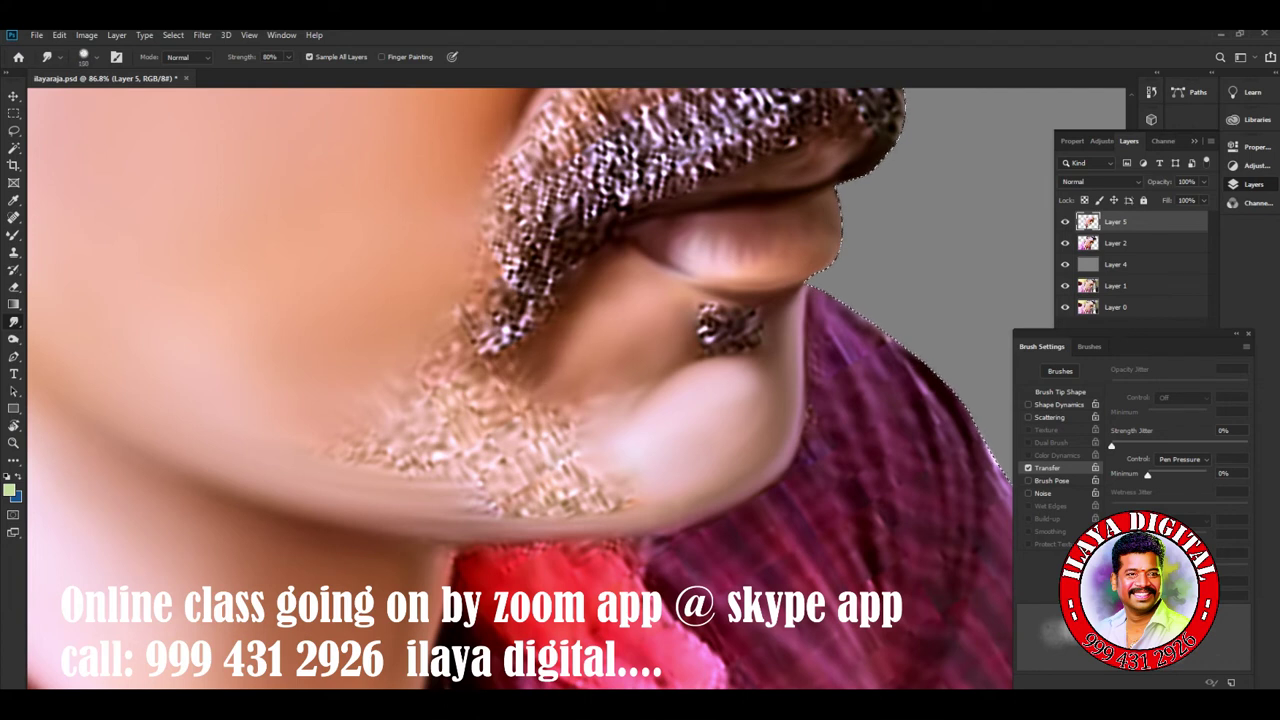
pyautogui.moveTo(494, 288); pyautogui.dragTo(462, 325)
pyautogui.moveTo(470, 395)
pyautogui.mouseDown()
pyautogui.moveTo(440, 365)
pyautogui.moveTo(498, 415)
pyautogui.moveTo(470, 365)
pyautogui.mouseUp()
pyautogui.moveTo(330, 440); pyautogui.dragTo(510, 475)
pyautogui.moveTo(500, 420)
pyautogui.mouseDown()
pyautogui.moveTo(580, 500)
pyautogui.moveTo(620, 500)
pyautogui.mouseUp()
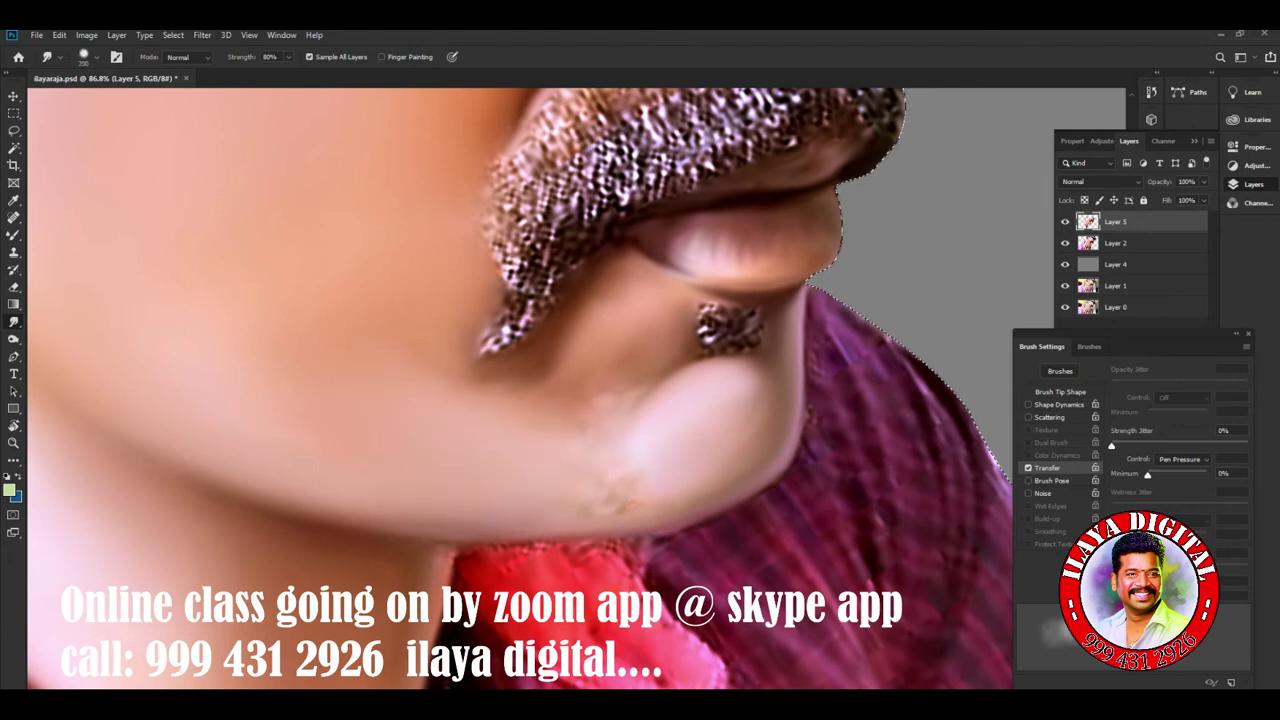
pyautogui.moveTo(535, 400); pyautogui.dragTo(585, 375)
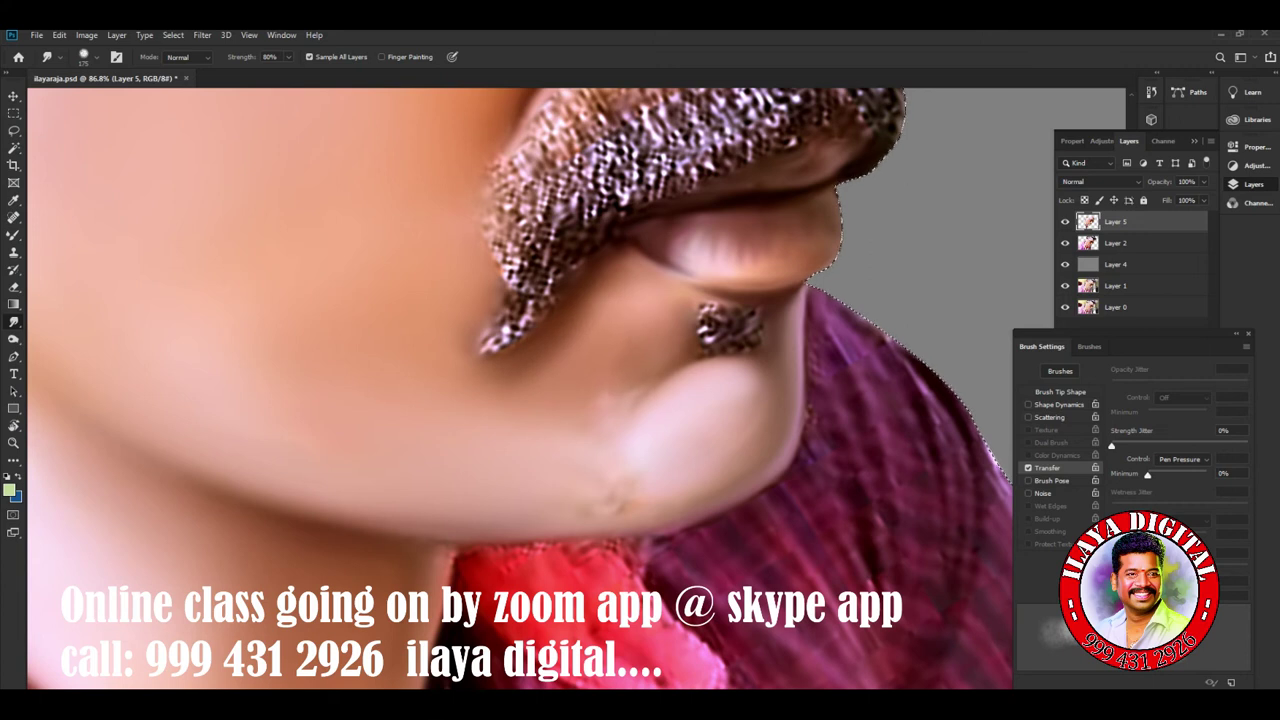
pyautogui.moveTo(590, 485); pyautogui.dragTo(608, 468)
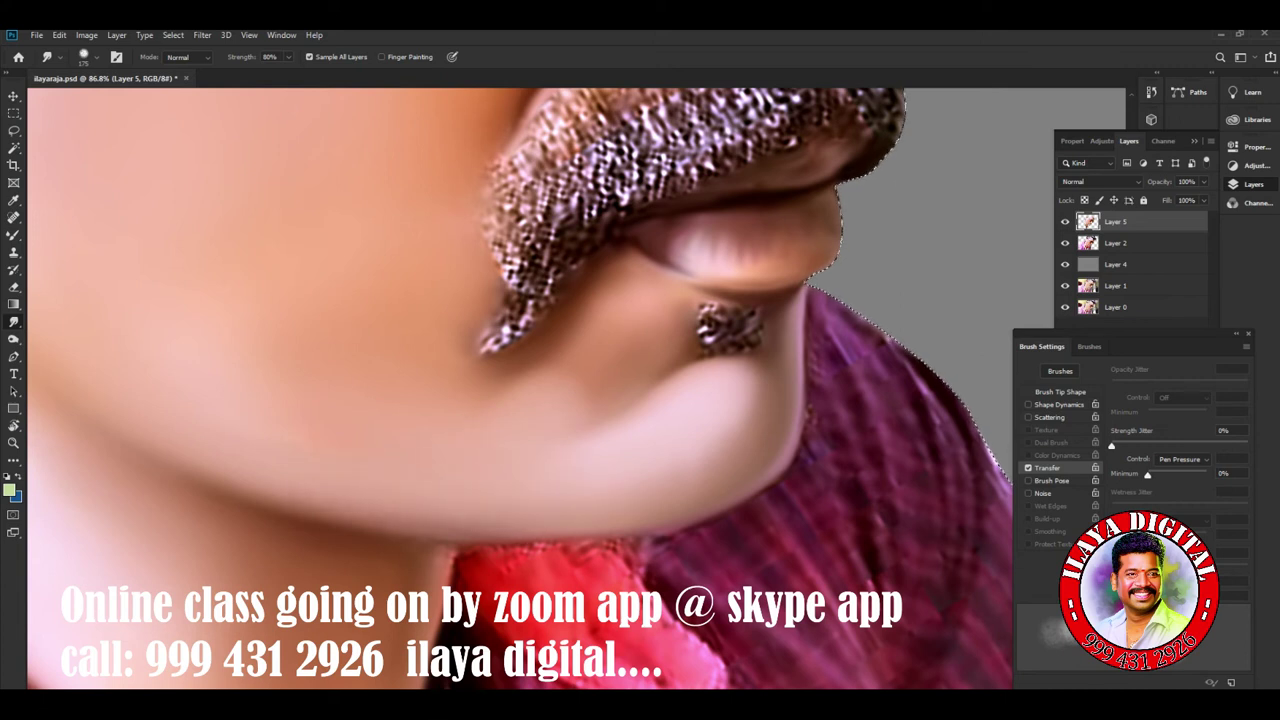
pyautogui.hotkey('ctrl', '-')
pyautogui.hotkey('ctrl', '0')
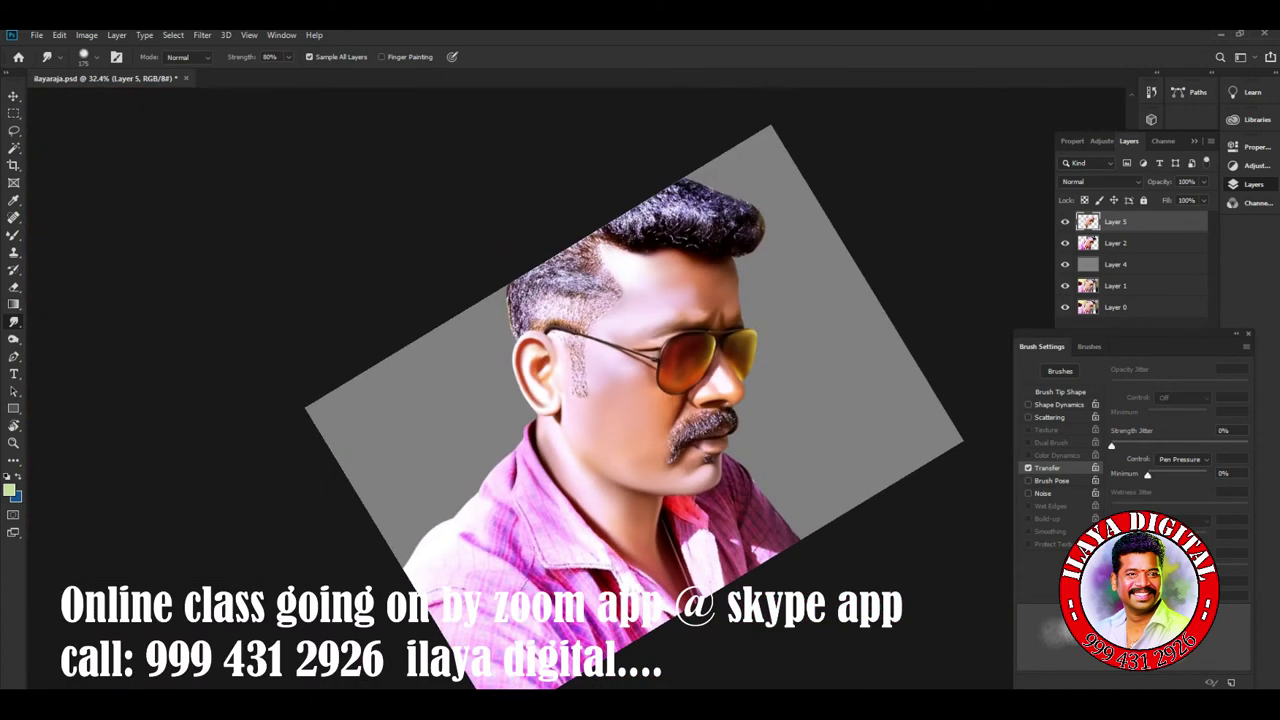
pyautogui.hotkey('ctrl', '+')
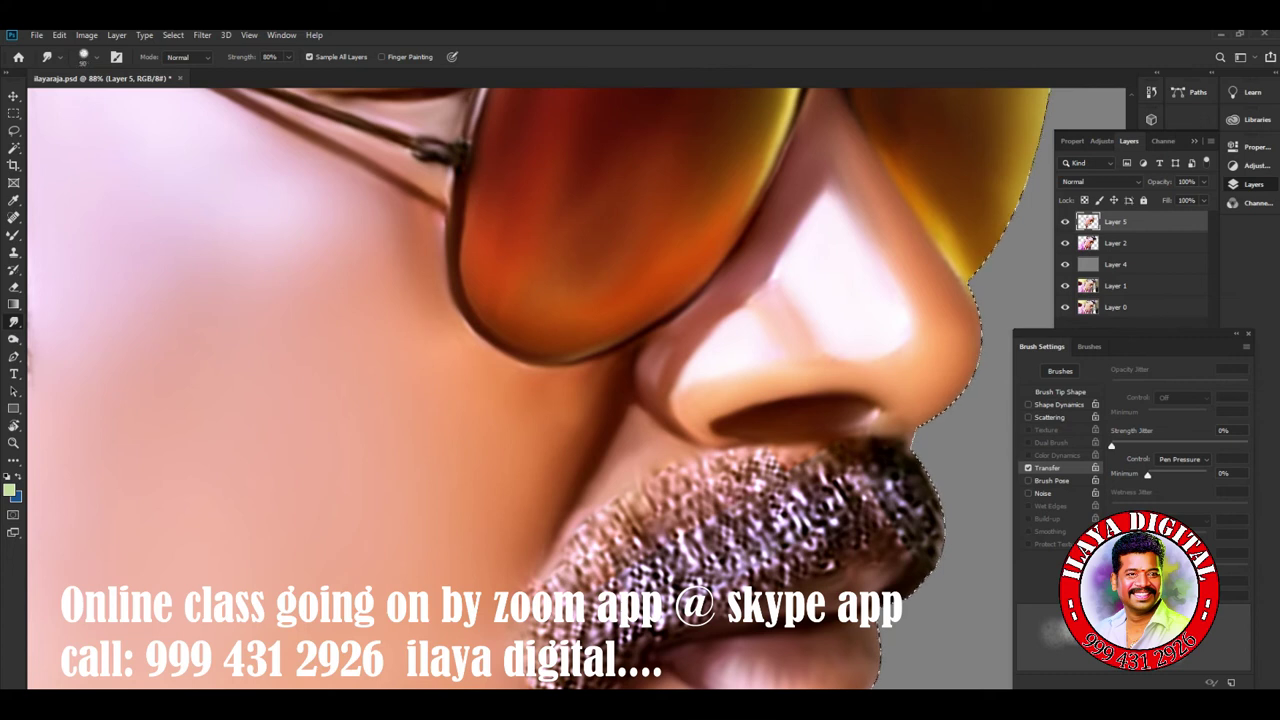
# Smooth the cheek skin under the sunglasses rim and lower Smudge strength to 75%.
pyautogui.moveTo(495, 350); pyautogui.dragTo(585, 382)
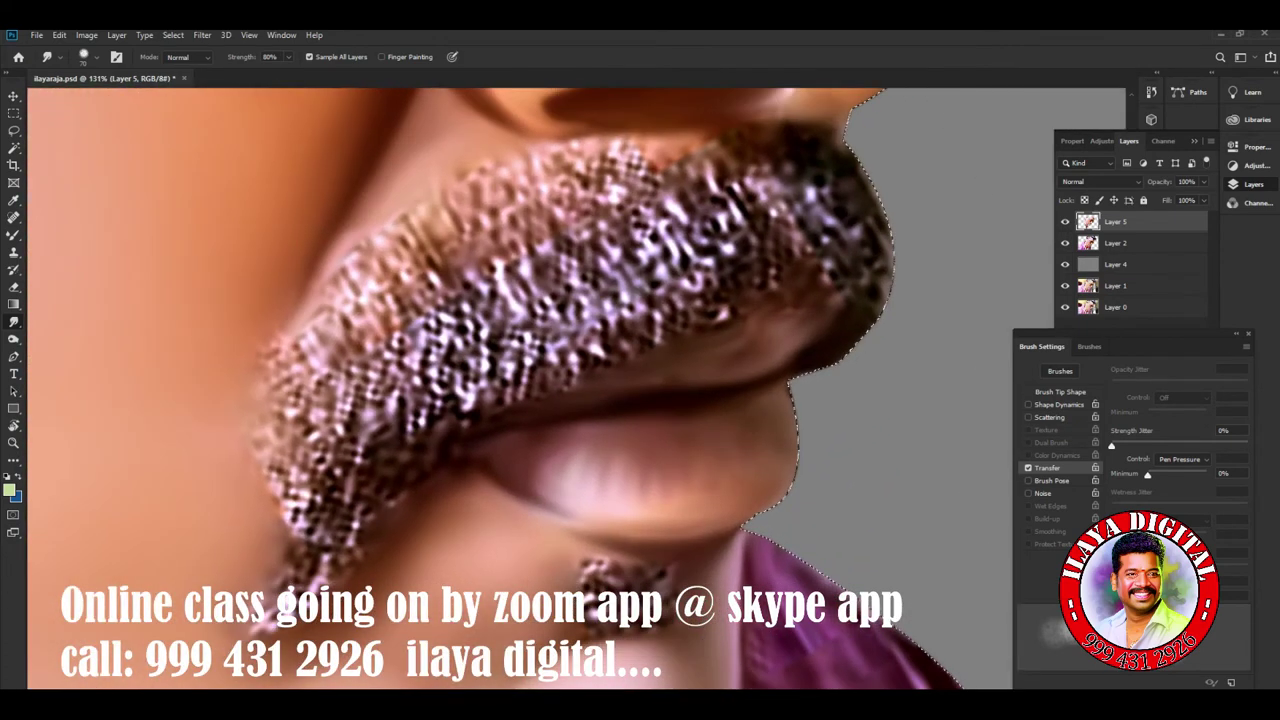
pyautogui.scroll(-5, 576, 388)
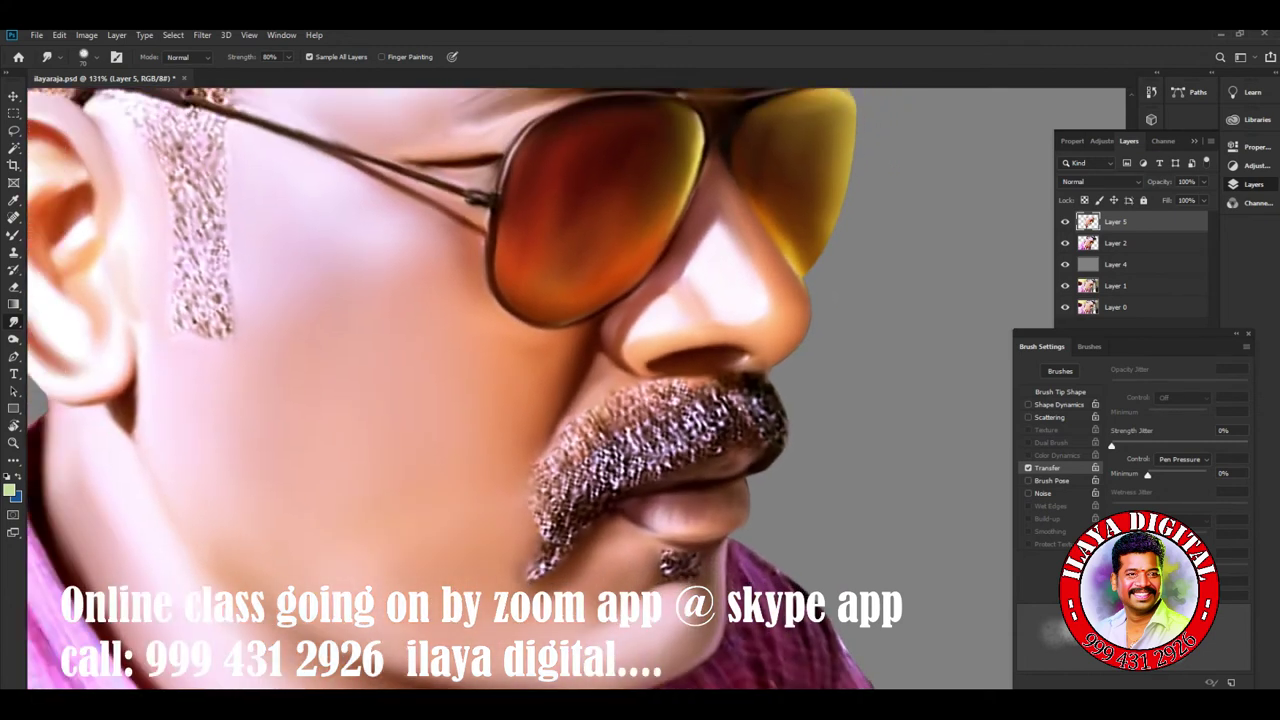
pyautogui.scroll(3, 770, 458)
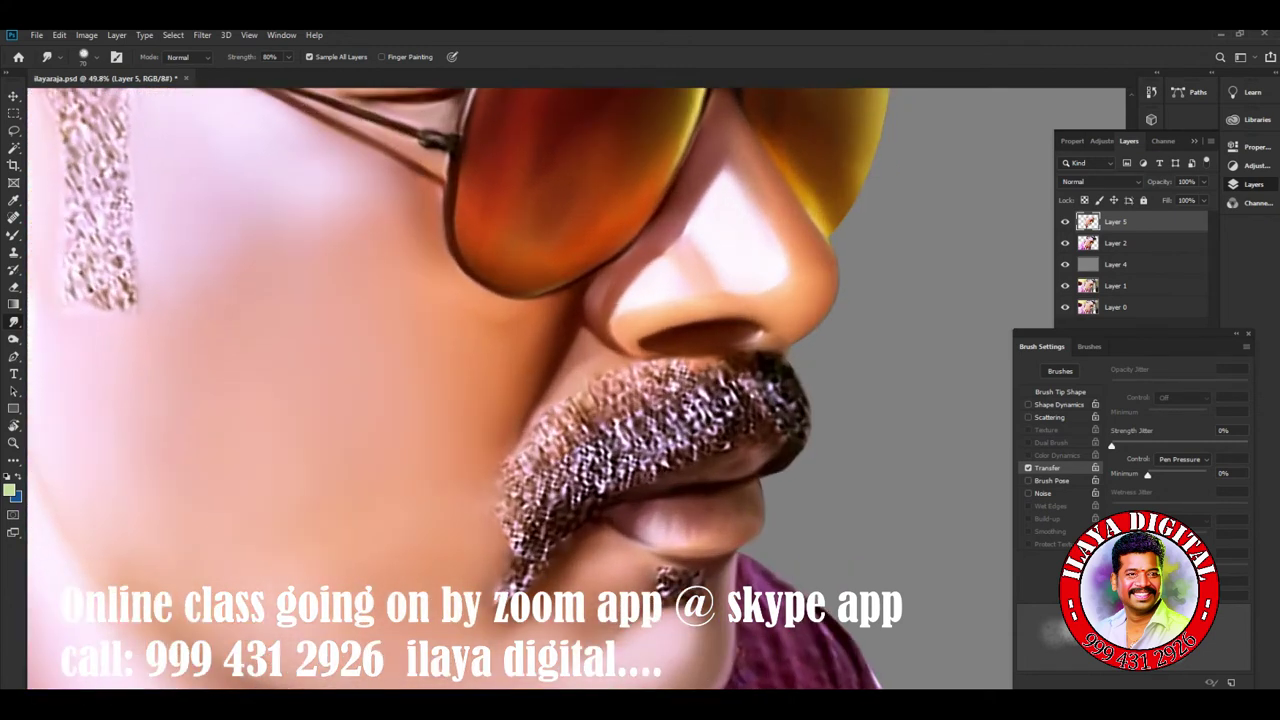
pyautogui.press('7')
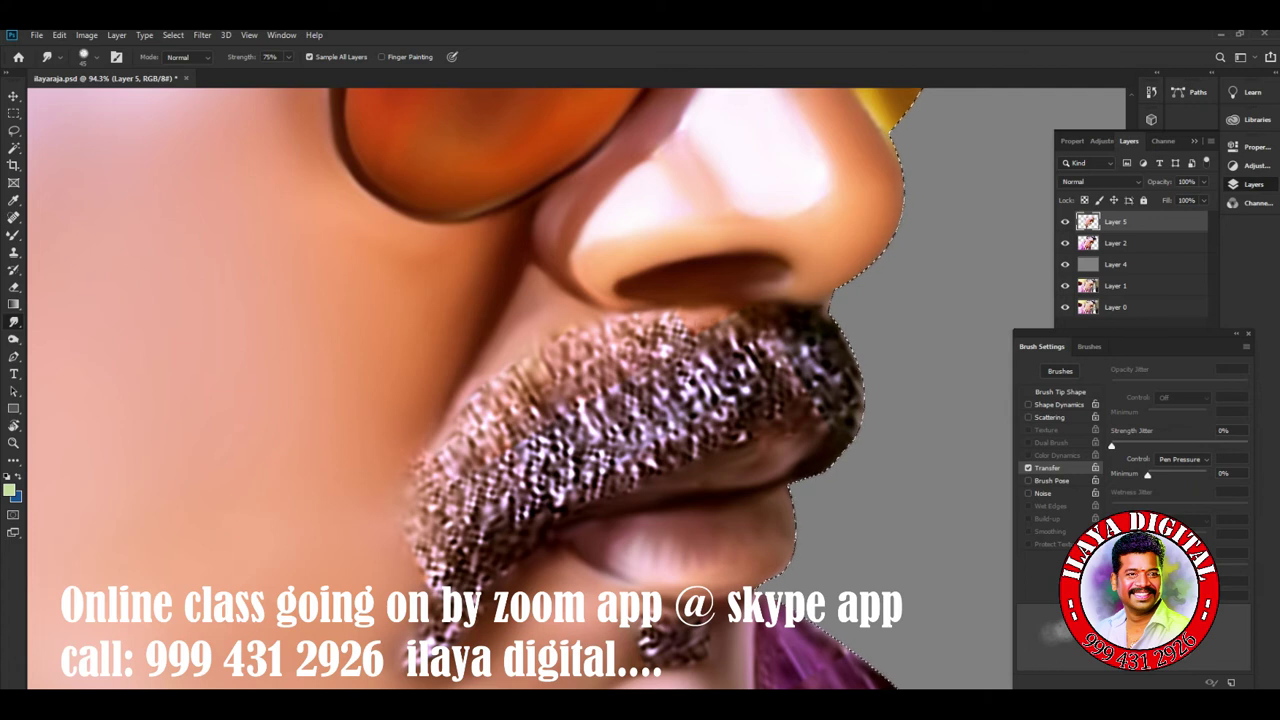
# Pull the moustache texture into downward strands, working from its right side to the lower-left edge.
pyautogui.moveTo(700, 322)
pyautogui.mouseDown()
pyautogui.moveTo(730, 340)
pyautogui.moveTo(816, 344)
pyautogui.moveTo(842, 420)
pyautogui.mouseUp()
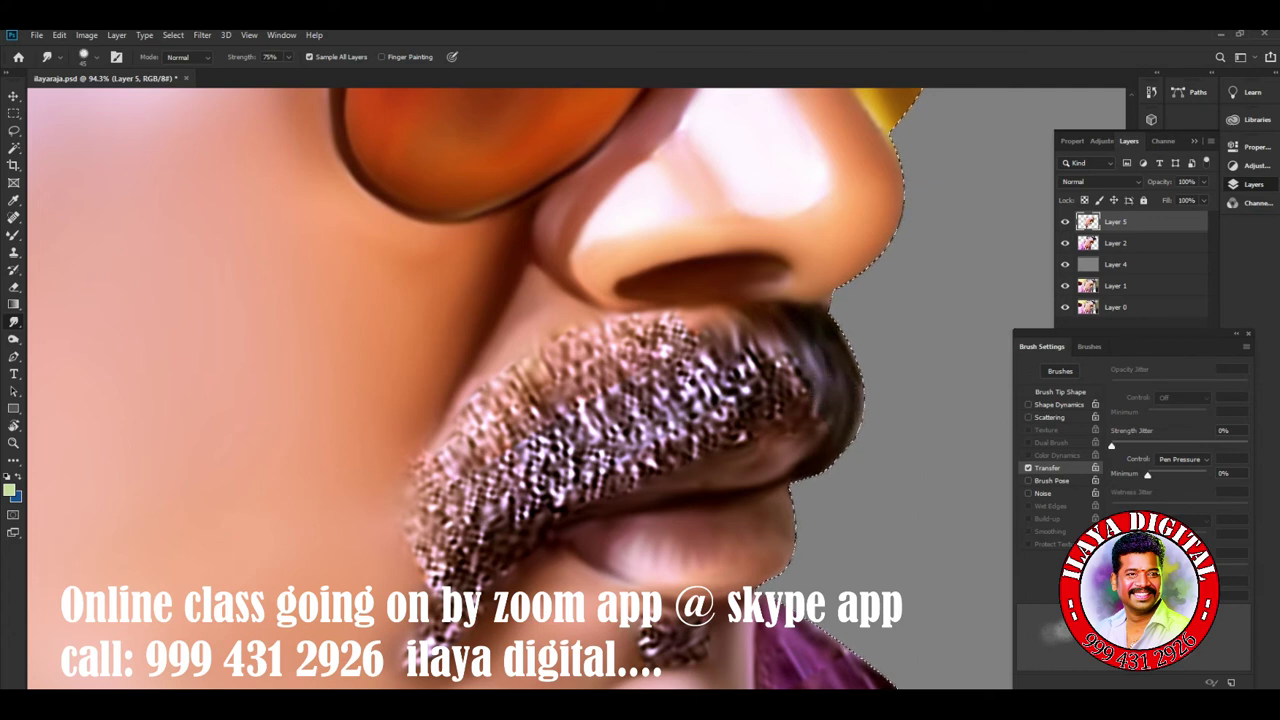
pyautogui.moveTo(742, 352)
pyautogui.mouseDown()
pyautogui.moveTo(758, 412)
pyautogui.moveTo(778, 426)
pyautogui.moveTo(792, 404)
pyautogui.moveTo(806, 416)
pyautogui.mouseUp()
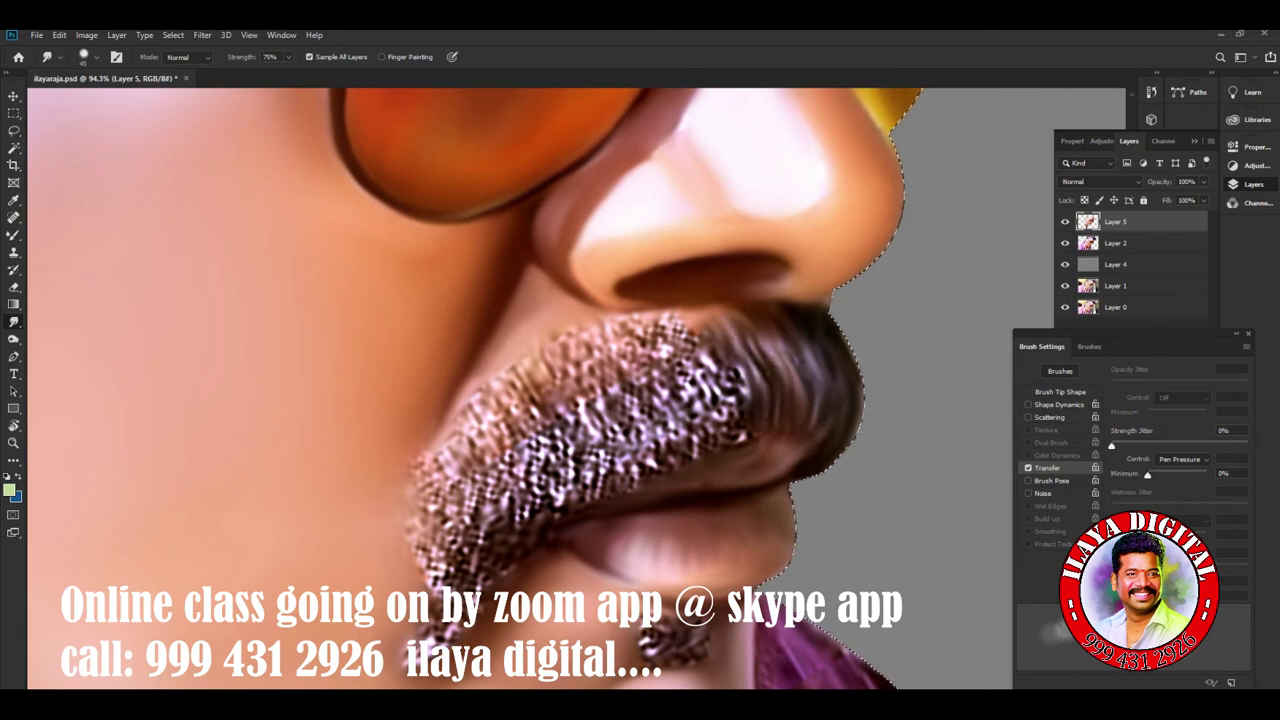
pyautogui.moveTo(706, 366)
pyautogui.mouseDown()
pyautogui.moveTo(722, 440)
pyautogui.moveTo(750, 430)
pyautogui.moveTo(710, 438)
pyautogui.mouseUp()
pyautogui.moveTo(690, 390)
pyautogui.mouseDown()
pyautogui.moveTo(694, 462)
pyautogui.moveTo(668, 472)
pyautogui.mouseUp()
pyautogui.moveTo(644, 408)
pyautogui.mouseDown()
pyautogui.moveTo(650, 480)
pyautogui.moveTo(624, 492)
pyautogui.mouseUp()
pyautogui.moveTo(604, 420)
pyautogui.mouseDown()
pyautogui.moveTo(606, 496)
pyautogui.moveTo(584, 500)
pyautogui.mouseUp()
pyautogui.moveTo(568, 430)
pyautogui.mouseDown()
pyautogui.moveTo(570, 512)
pyautogui.moveTo(556, 524)
pyautogui.mouseUp()
pyautogui.moveTo(540, 448)
pyautogui.mouseDown()
pyautogui.moveTo(534, 534)
pyautogui.moveTo(522, 552)
pyautogui.moveTo(508, 532)
pyautogui.mouseUp()
pyautogui.moveTo(496, 464); pyautogui.dragTo(476, 612)
pyautogui.moveTo(472, 564)
pyautogui.mouseDown()
pyautogui.moveTo(444, 640)
pyautogui.moveTo(420, 660)
pyautogui.moveTo(434, 622)
pyautogui.moveTo(410, 652)
pyautogui.moveTo(430, 654)
pyautogui.mouseUp()
pyautogui.moveTo(456, 472)
pyautogui.mouseDown()
pyautogui.moveTo(440, 584)
pyautogui.moveTo(456, 570)
pyautogui.moveTo(424, 574)
pyautogui.moveTo(400, 656)
pyautogui.mouseUp()
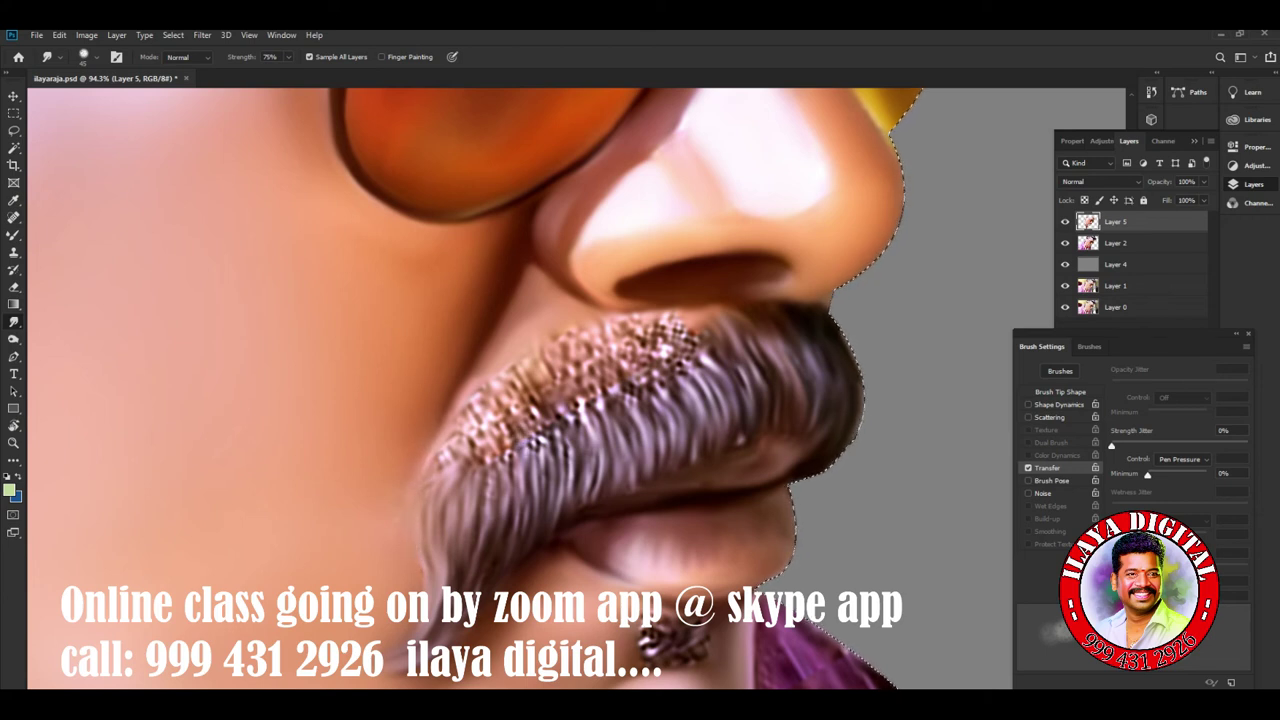
# Smooth the moustache's left tip, left-centre strands and textured upper-middle and top edge.
pyautogui.moveTo(478, 395)
pyautogui.mouseDown()
pyautogui.moveTo(438, 465)
pyautogui.moveTo(445, 500)
pyautogui.mouseUp()
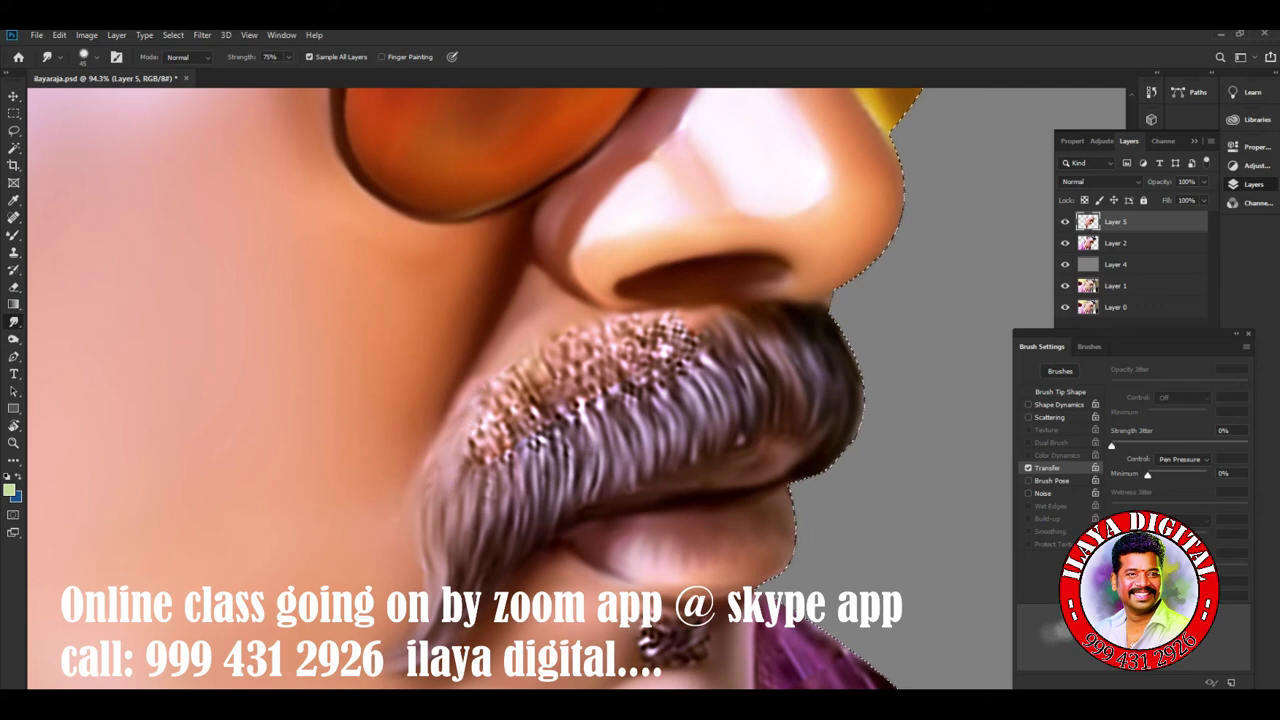
pyautogui.moveTo(498, 408)
pyautogui.mouseDown()
pyautogui.moveTo(470, 472)
pyautogui.moveTo(498, 480)
pyautogui.mouseUp()
pyautogui.moveTo(556, 392)
pyautogui.mouseDown()
pyautogui.moveTo(528, 466)
pyautogui.moveTo(540, 465)
pyautogui.mouseUp()
pyautogui.moveTo(582, 372); pyautogui.dragTo(548, 505)
pyautogui.moveTo(522, 452); pyautogui.dragTo(512, 528)
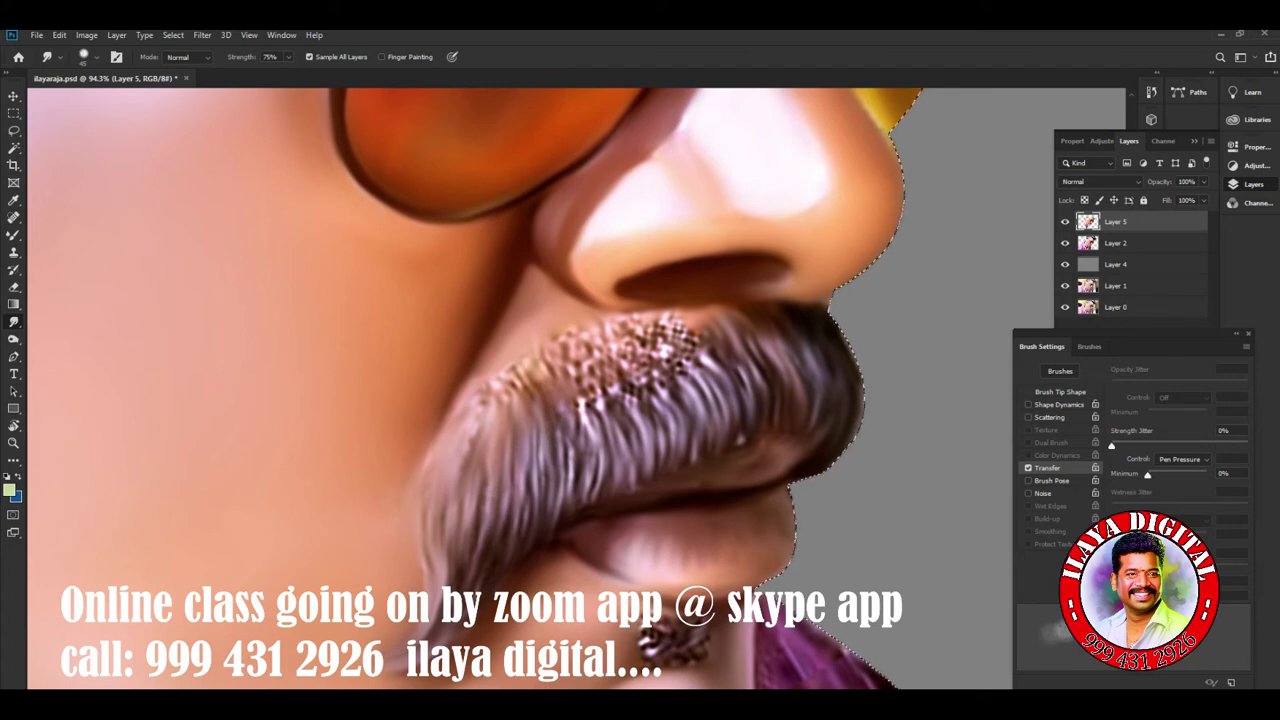
pyautogui.moveTo(648, 352)
pyautogui.mouseDown()
pyautogui.moveTo(632, 410)
pyautogui.moveTo(650, 418)
pyautogui.mouseUp()
pyautogui.moveTo(690, 340)
pyautogui.mouseDown()
pyautogui.moveTo(665, 405)
pyautogui.moveTo(684, 395)
pyautogui.moveTo(672, 376)
pyautogui.mouseUp()
pyautogui.moveTo(700, 316)
pyautogui.mouseDown()
pyautogui.moveTo(704, 358)
pyautogui.moveTo(706, 338)
pyautogui.mouseUp()
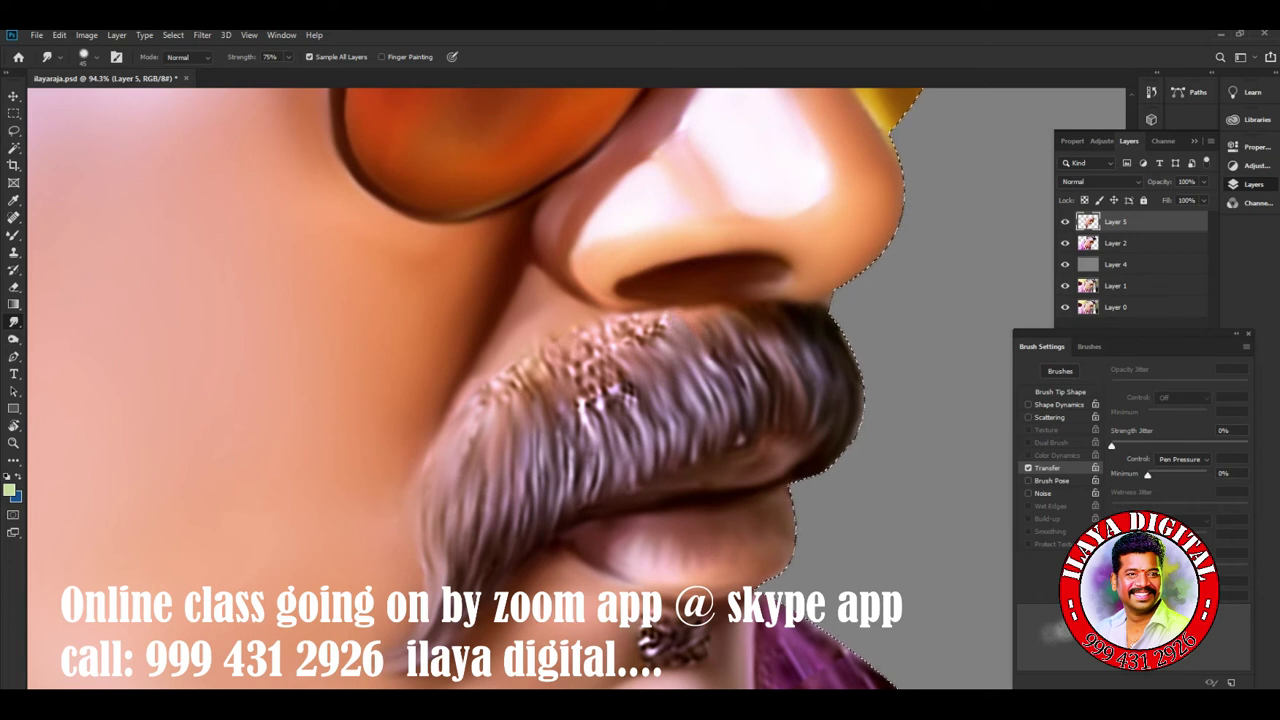
pyautogui.moveTo(588, 330); pyautogui.dragTo(628, 328)
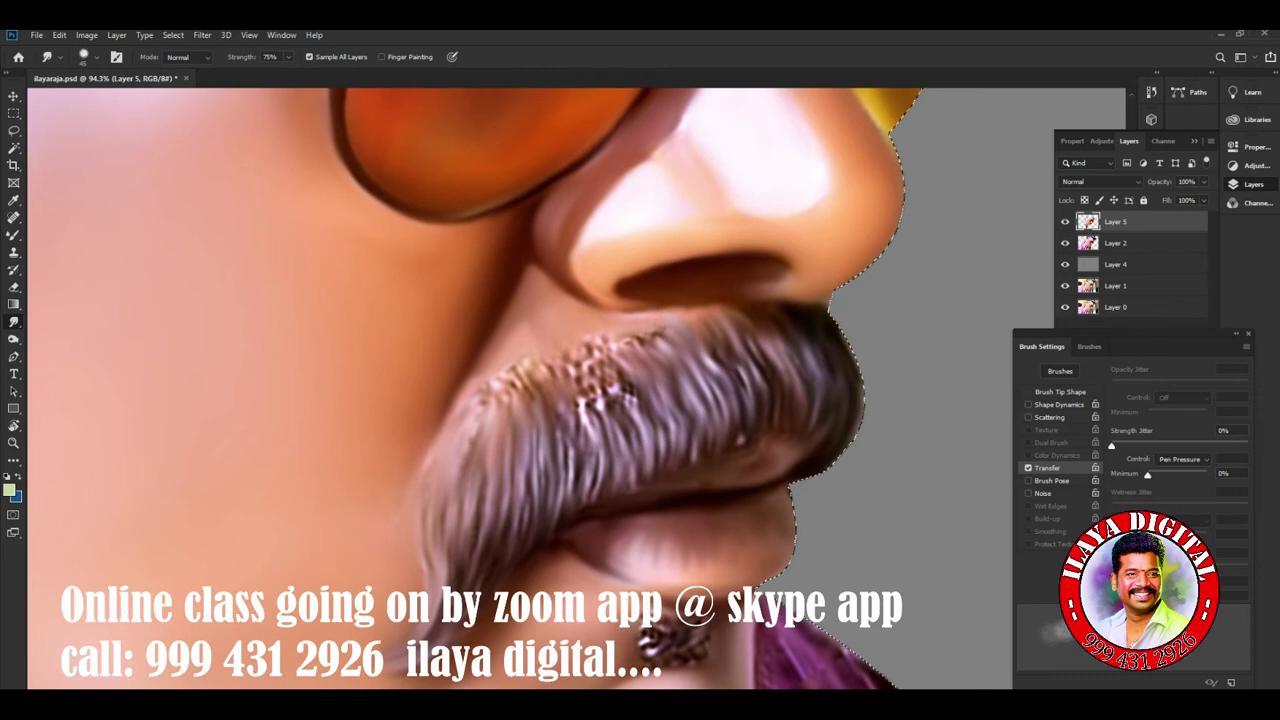
# Smooth the remaining speckles on the moustache's upper-left and centre.
pyautogui.moveTo(680, 328)
pyautogui.mouseDown()
pyautogui.moveTo(622, 370)
pyautogui.moveTo(615, 395)
pyautogui.mouseUp()
pyautogui.moveTo(612, 334); pyautogui.dragTo(580, 418)
pyautogui.moveTo(588, 352); pyautogui.dragTo(556, 422)
pyautogui.moveTo(550, 368)
pyautogui.mouseDown()
pyautogui.moveTo(540, 414)
pyautogui.moveTo(528, 398)
pyautogui.moveTo(512, 422)
pyautogui.moveTo(466, 442)
pyautogui.moveTo(544, 436)
pyautogui.moveTo(556, 466)
pyautogui.mouseUp()
pyautogui.moveTo(588, 378); pyautogui.dragTo(568, 500)
pyautogui.moveTo(608, 398); pyautogui.dragTo(596, 466)
pyautogui.moveTo(628, 372)
pyautogui.mouseDown()
pyautogui.moveTo(614, 408)
pyautogui.moveTo(648, 480)
pyautogui.moveTo(636, 496)
pyautogui.mouseUp()
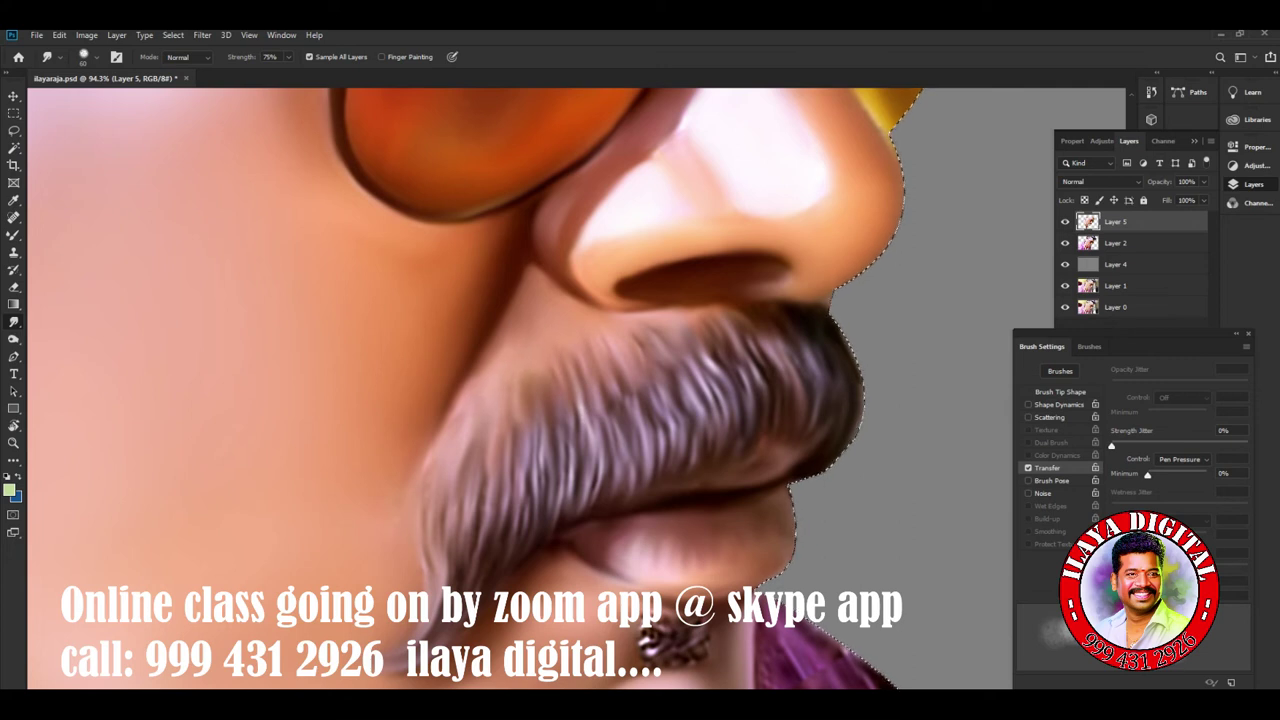
pyautogui.scroll(-4, 777, 513)
pyautogui.scroll(-1, 777, 513)
pyautogui.scroll(2, 777, 513)
pyautogui.scroll(1, 777, 513)
pyautogui.scroll(-2, 777, 513)
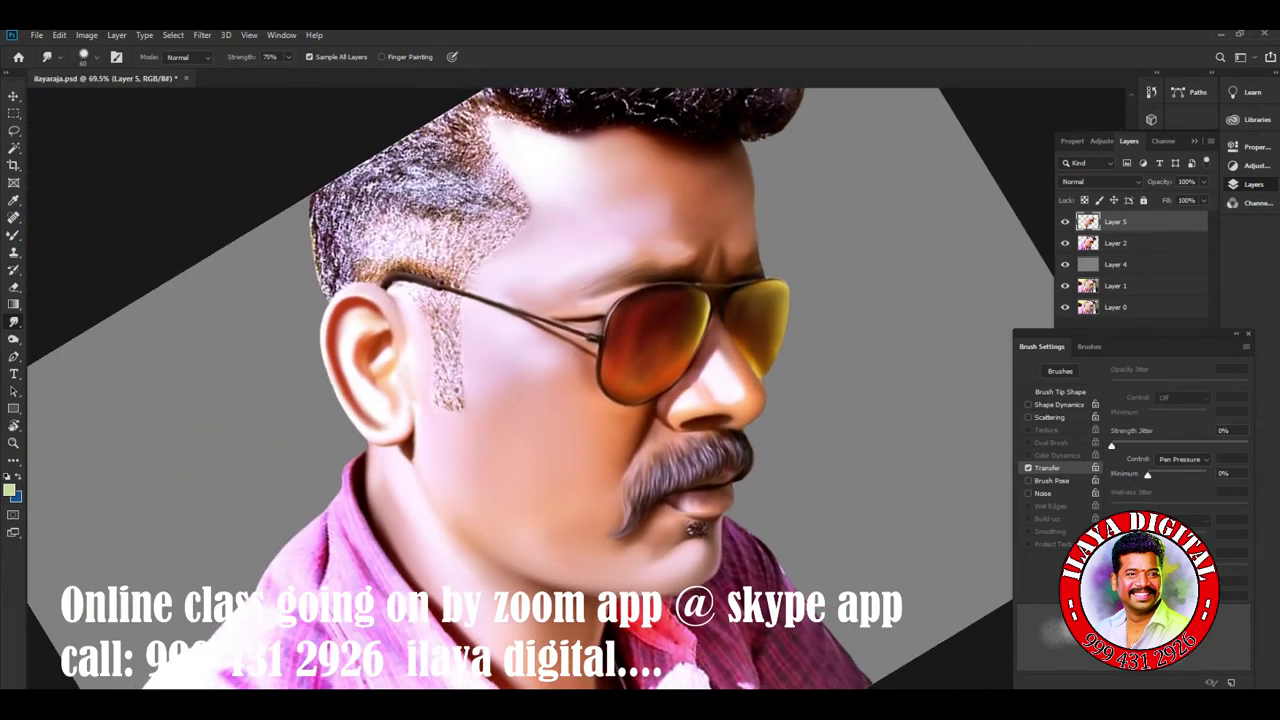
pyautogui.scroll(1, 777, 513)
pyautogui.scroll(1, 777, 513)
pyautogui.scroll(1, 450, 600)
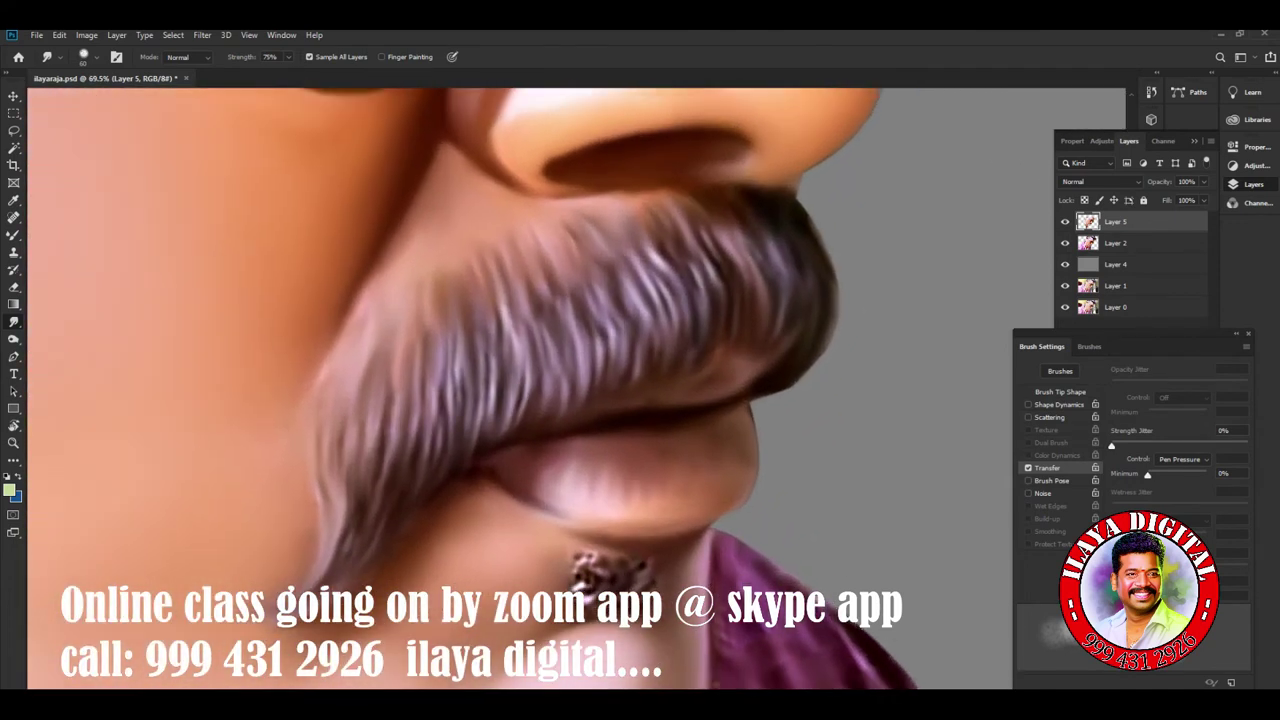
pyautogui.scroll(1, 450, 600)
pyautogui.scroll(-2, 600, 480)
pyautogui.scroll(-1, 600, 480)
pyautogui.scroll(2, 600, 480)
pyautogui.scroll(1, 600, 480)
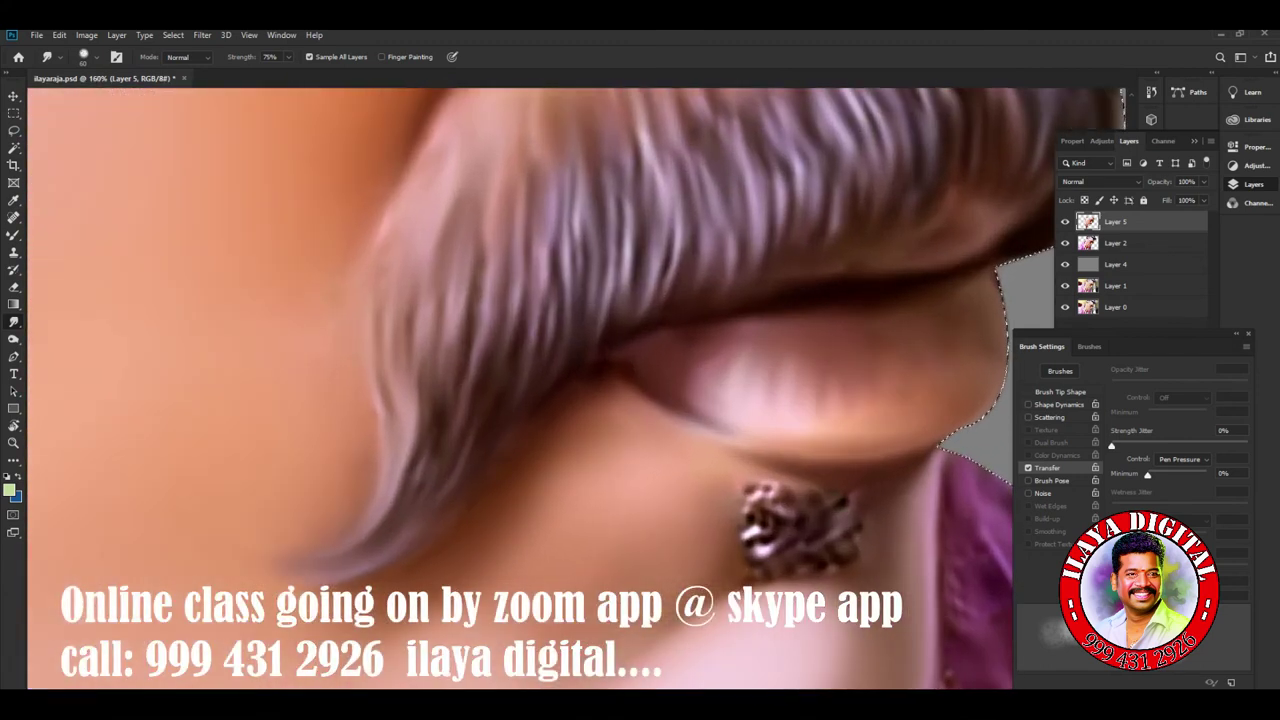
pyautogui.scroll(-2, 594, 458)
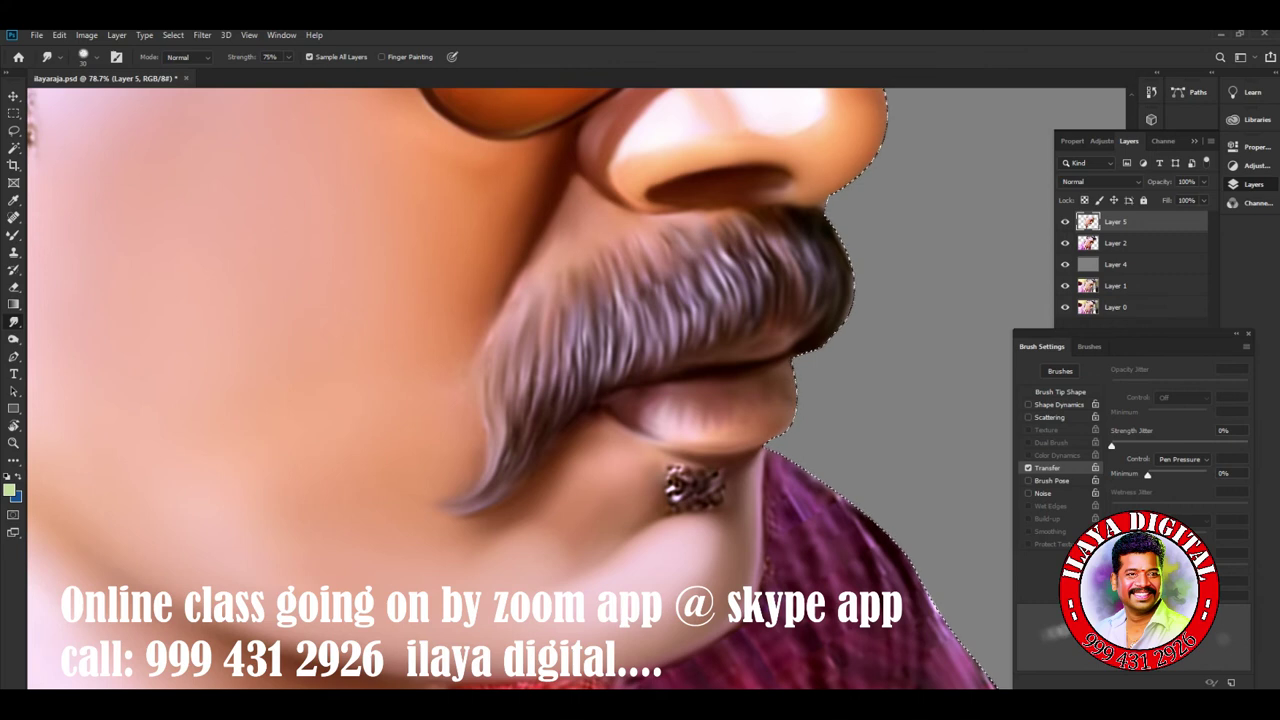
# Trim the stray end of the moustache's lower-left tip with the Eraser, then return to Smudge.
pyautogui.press('e')
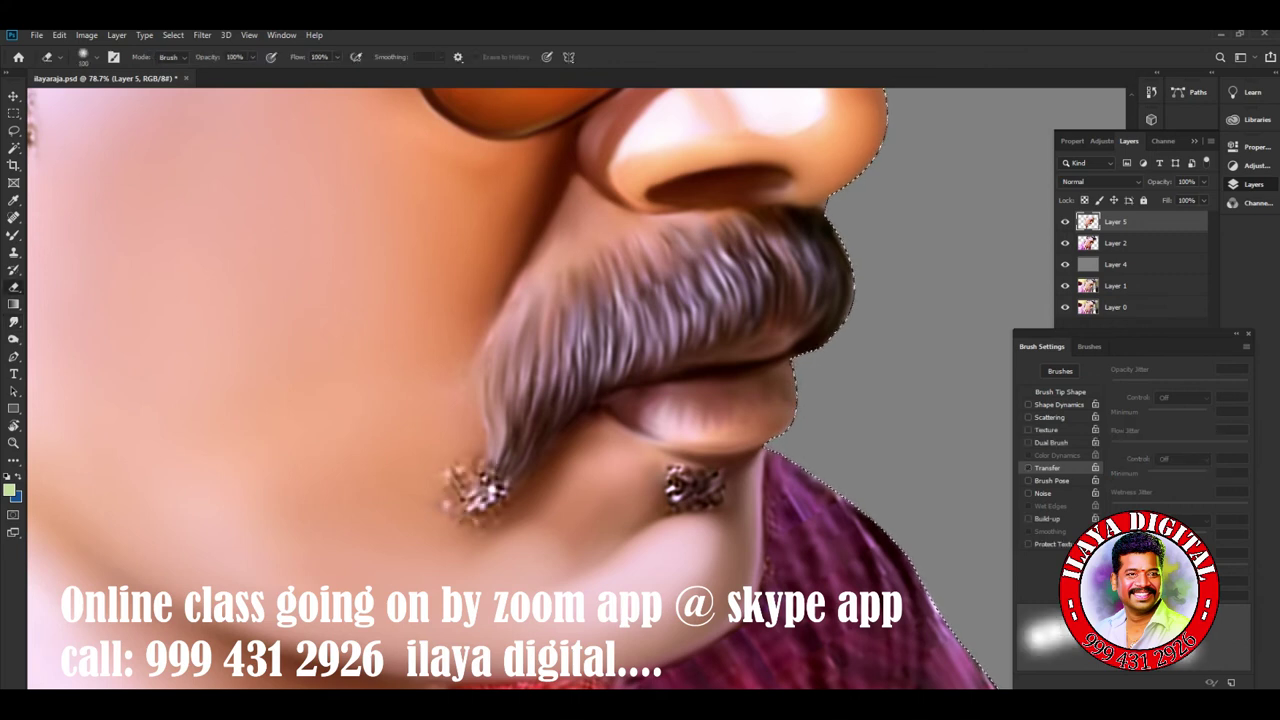
pyautogui.moveTo(460, 480)
pyautogui.mouseDown()
pyautogui.moveTo(495, 500)
pyautogui.moveTo(450, 505)
pyautogui.mouseUp()
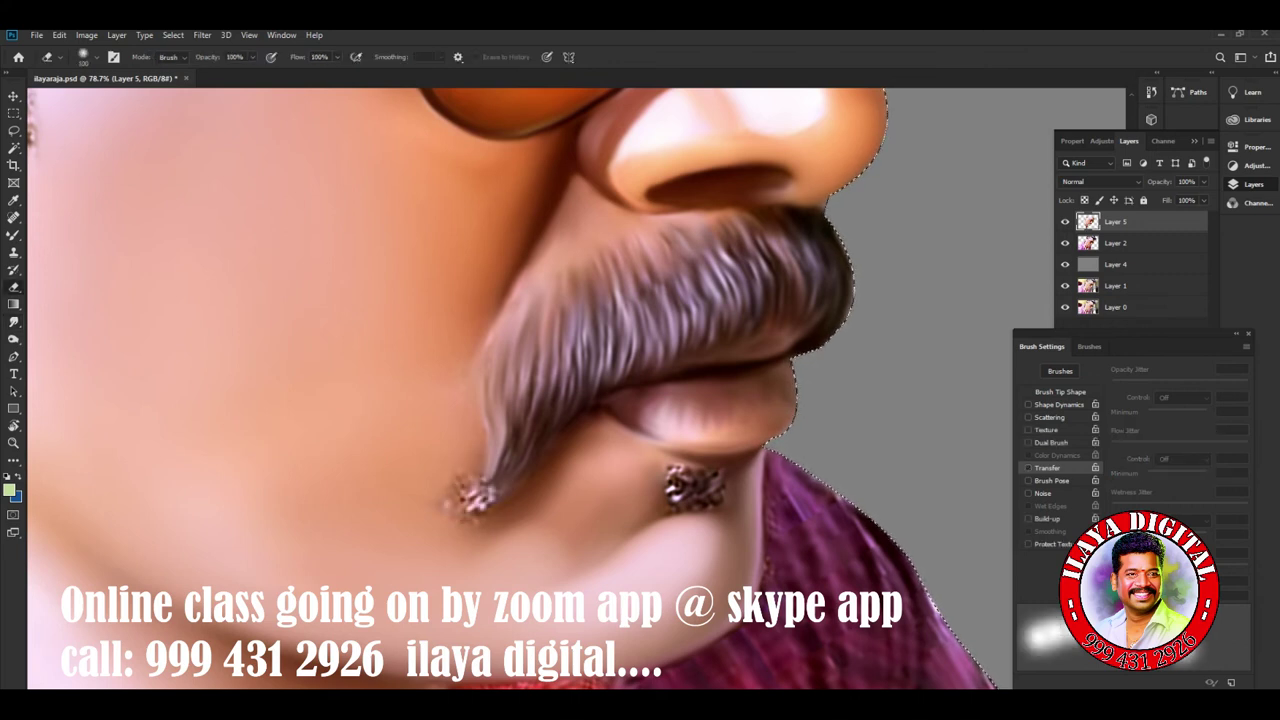
pyautogui.press('r')
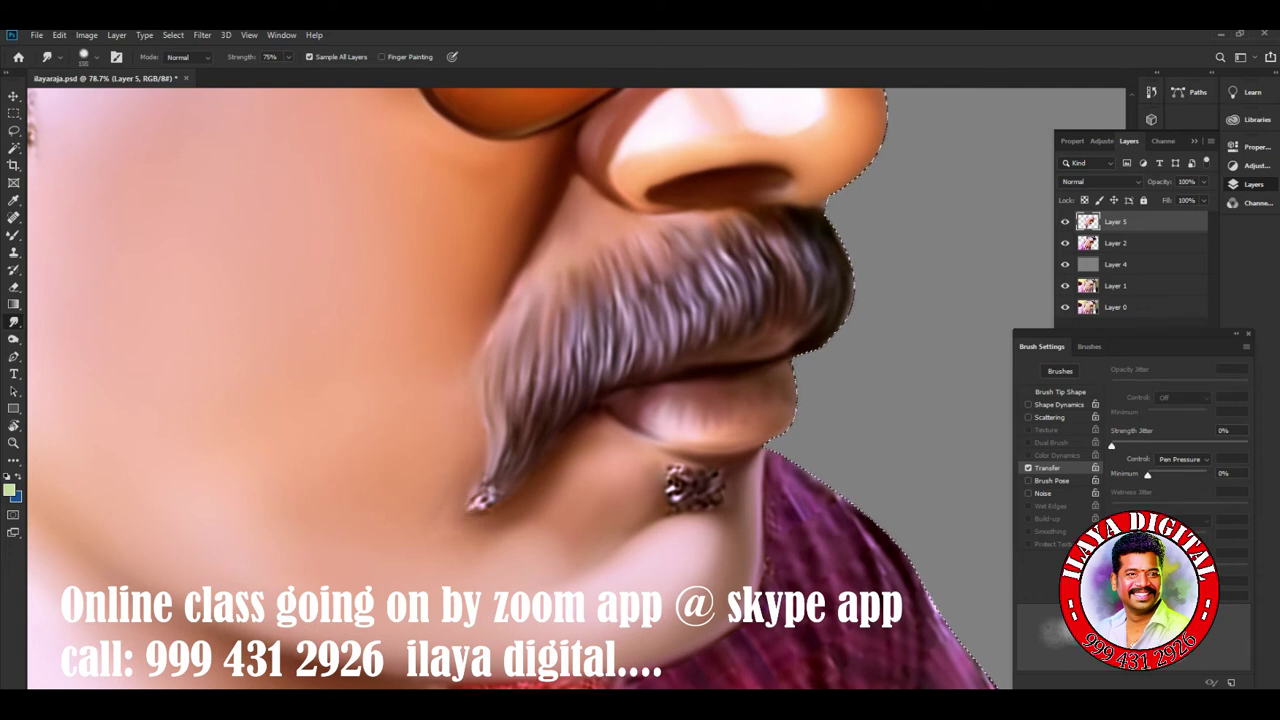
# Smear the speckled tuft below the lower lip into soft, brownish downward streaks.
pyautogui.scroll(-5, 610, 480)
pyautogui.scroll(6, 610, 480)
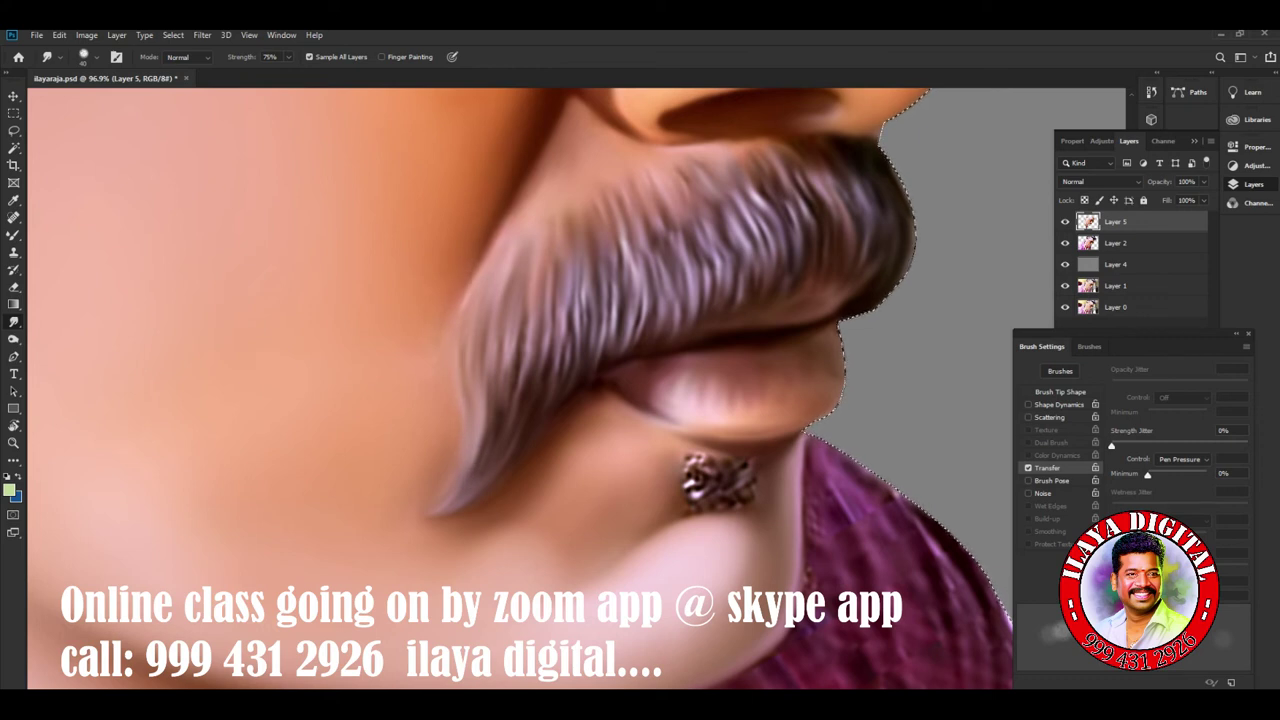
pyautogui.moveTo(692, 490); pyautogui.dragTo(690, 458)
pyautogui.moveTo(690, 505)
pyautogui.mouseDown()
pyautogui.moveTo(700, 470)
pyautogui.moveTo(698, 515)
pyautogui.moveTo(725, 490)
pyautogui.moveTo(740, 520)
pyautogui.mouseUp()
pyautogui.moveTo(744, 466); pyautogui.dragTo(745, 515)
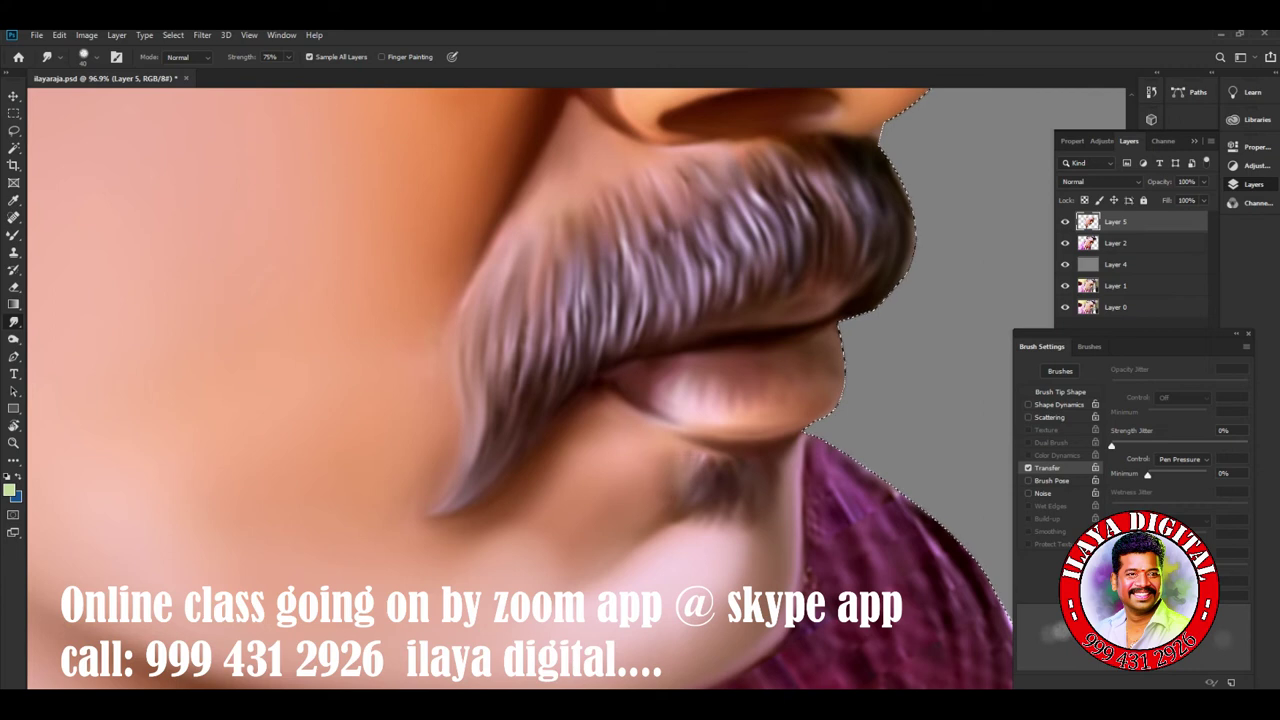
pyautogui.moveTo(725, 505); pyautogui.dragTo(748, 532)
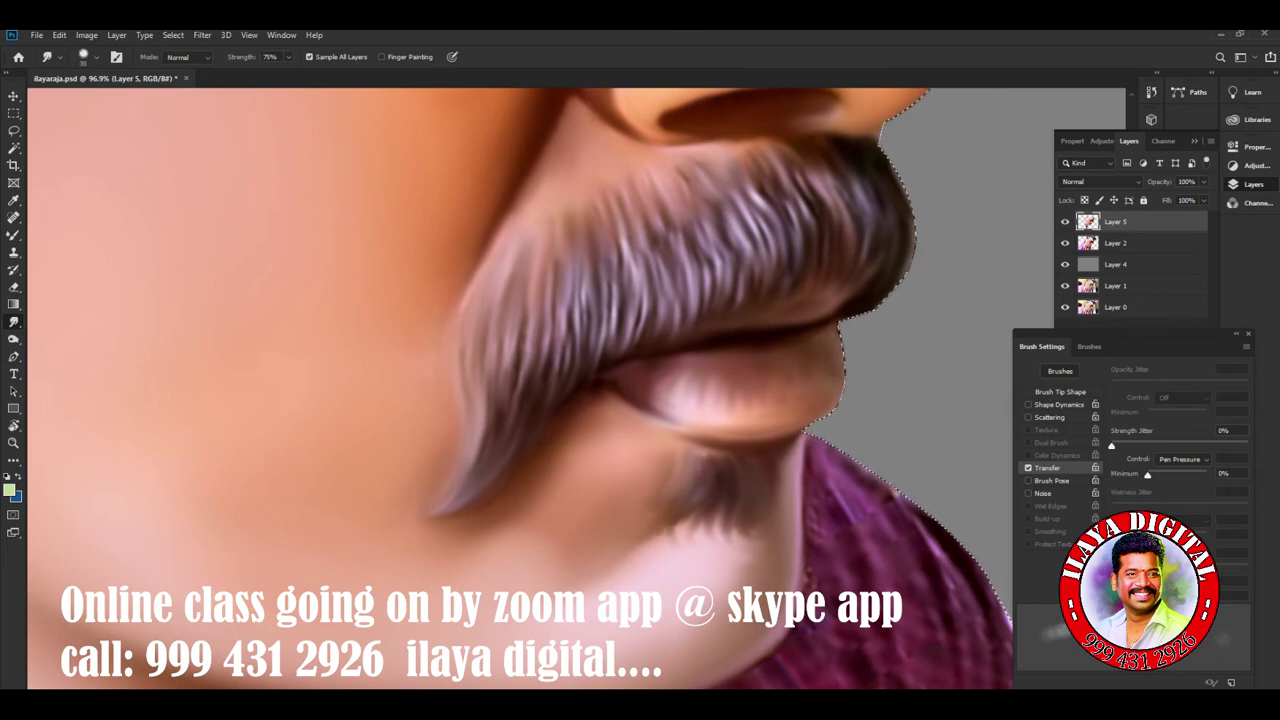
# Smudge a few hair strands under the lip, then pan the view to the hair above the ear.
pyautogui.scroll(-5, 520, 388)
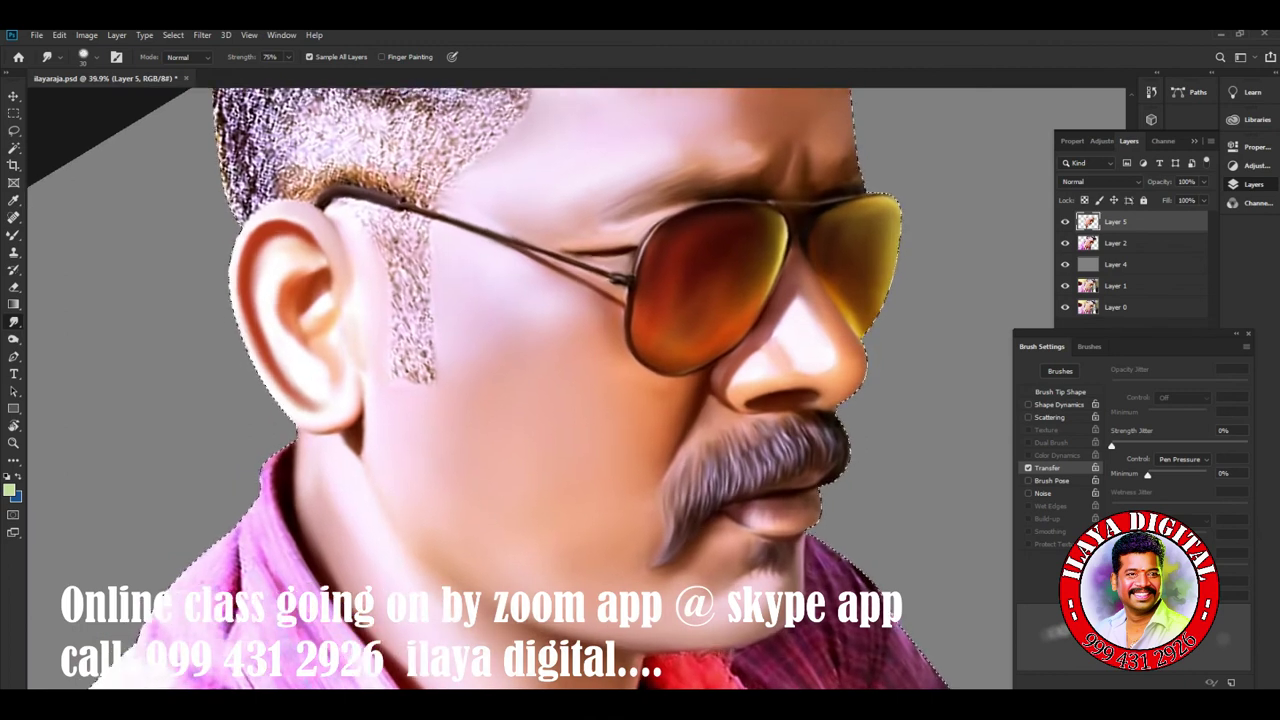
pyautogui.scroll(3, 790, 560)
pyautogui.scroll(2, 790, 560)
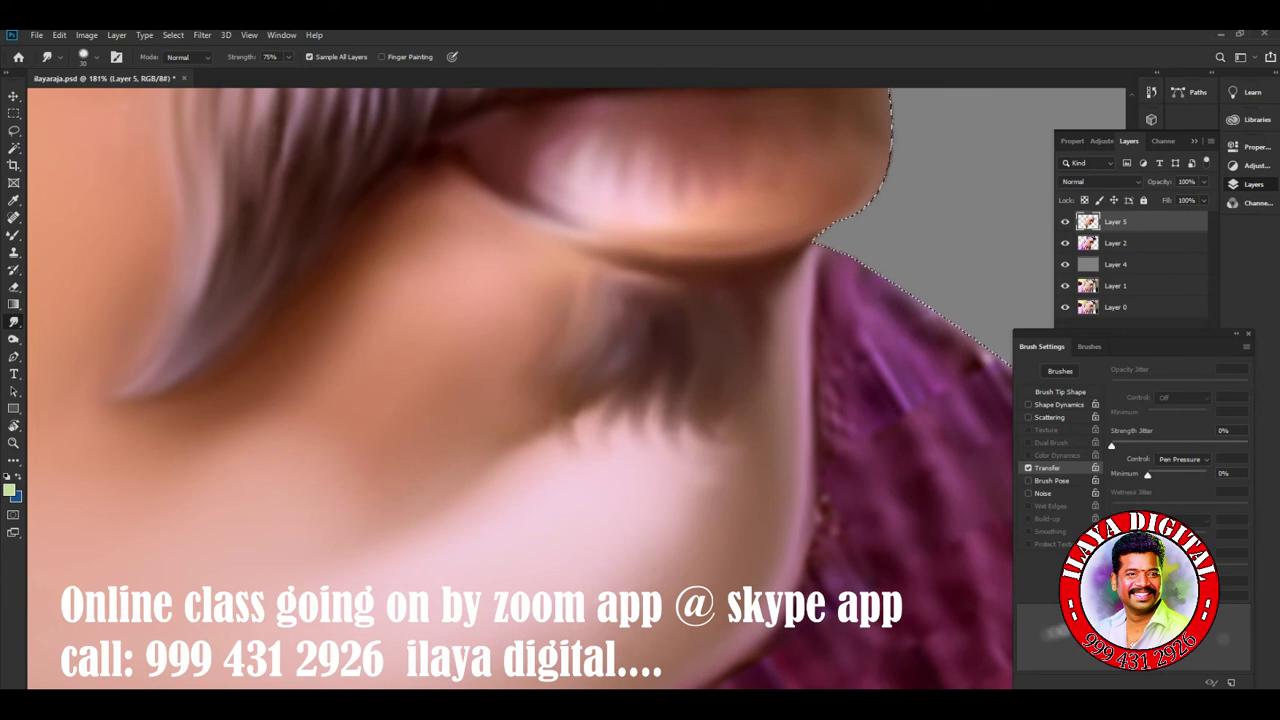
pyautogui.moveTo(645, 378)
pyautogui.mouseDown()
pyautogui.moveTo(648, 416)
pyautogui.moveTo(678, 414)
pyautogui.moveTo(708, 446)
pyautogui.mouseUp()
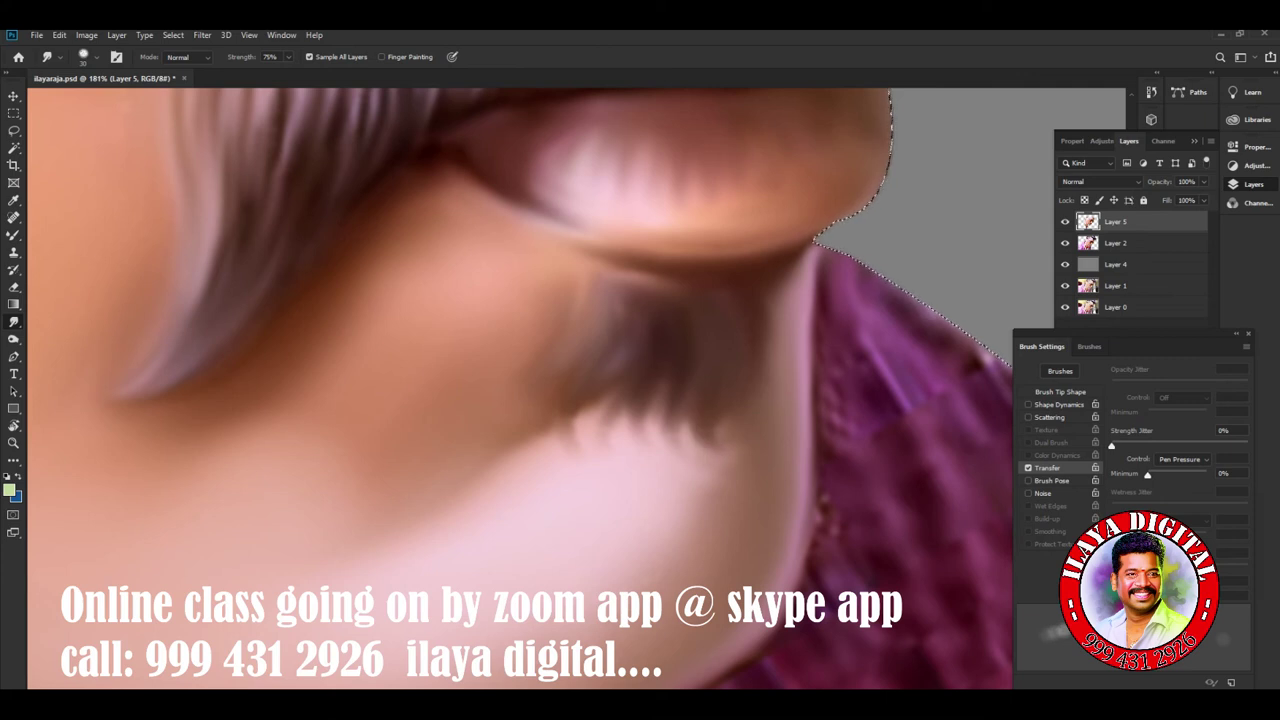
pyautogui.scroll(-5, 600, 546)
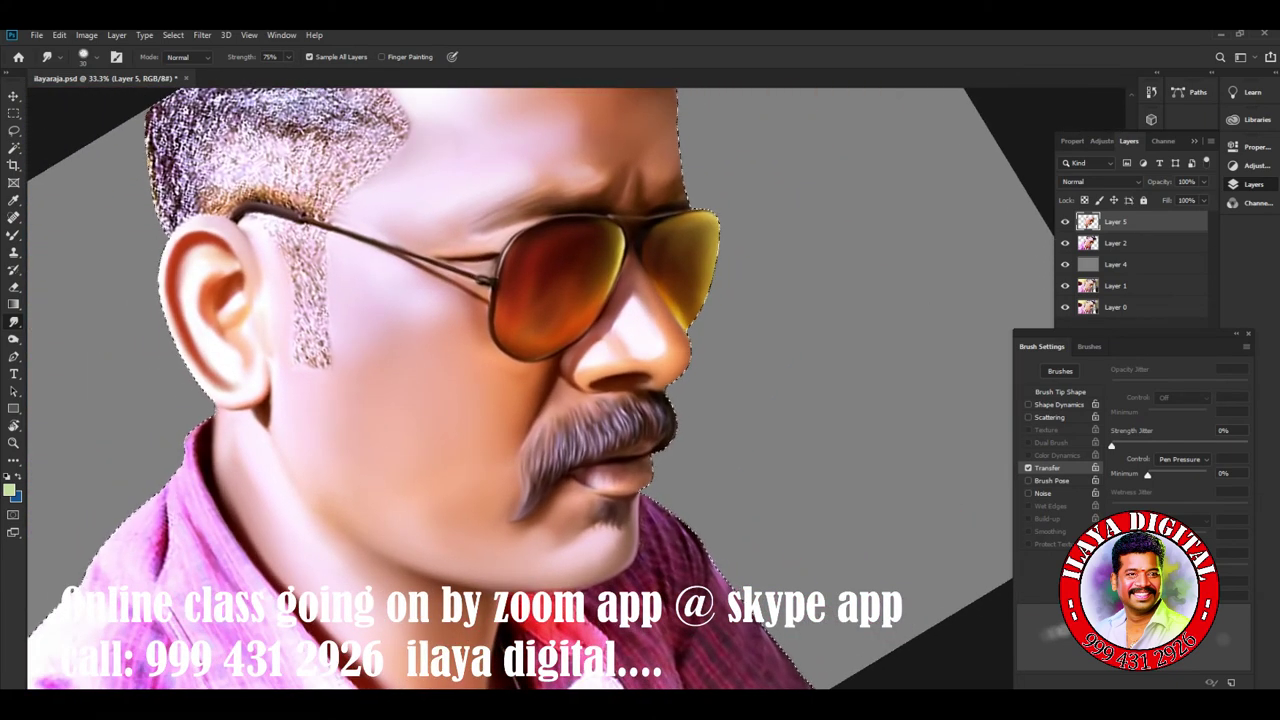
pyautogui.moveTo(500, 350); pyautogui.dragTo(700, 500)
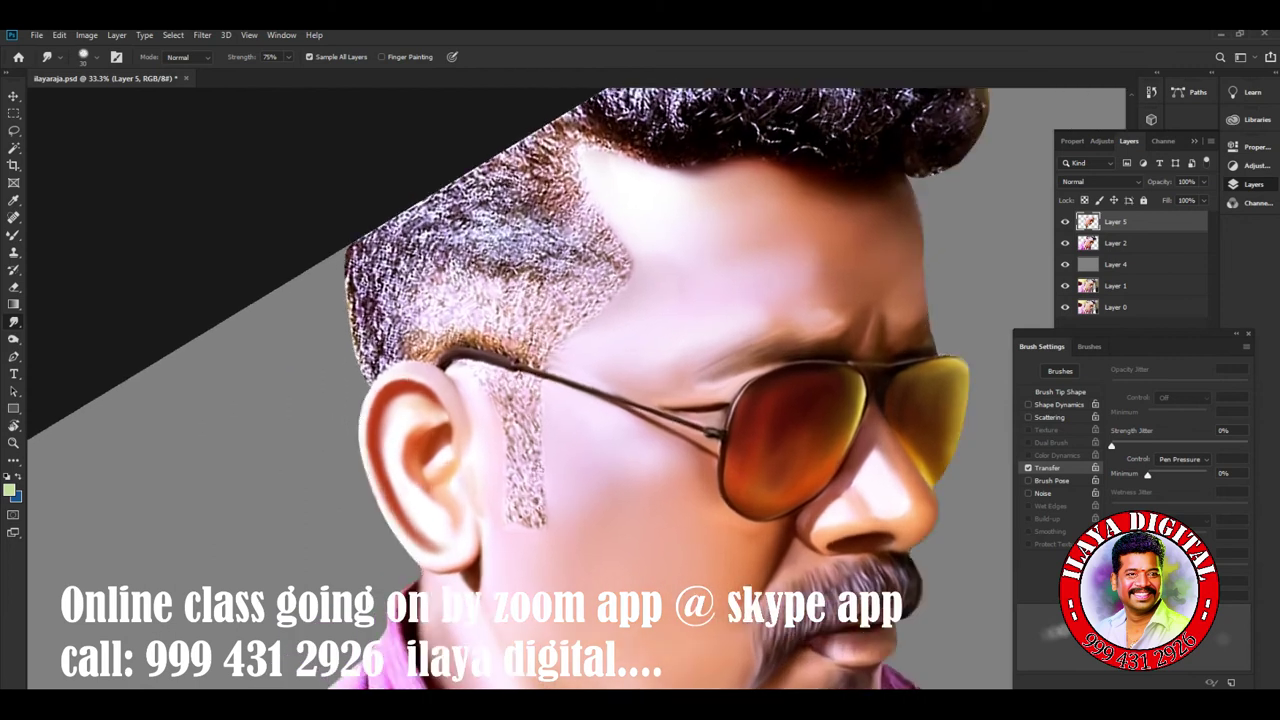
# Smooth the top and lower edges of the glasses arm beside the ear.
pyautogui.scroll(2, 600, 460)
pyautogui.scroll(1, 600, 460)
pyautogui.scroll(2, 600, 460)
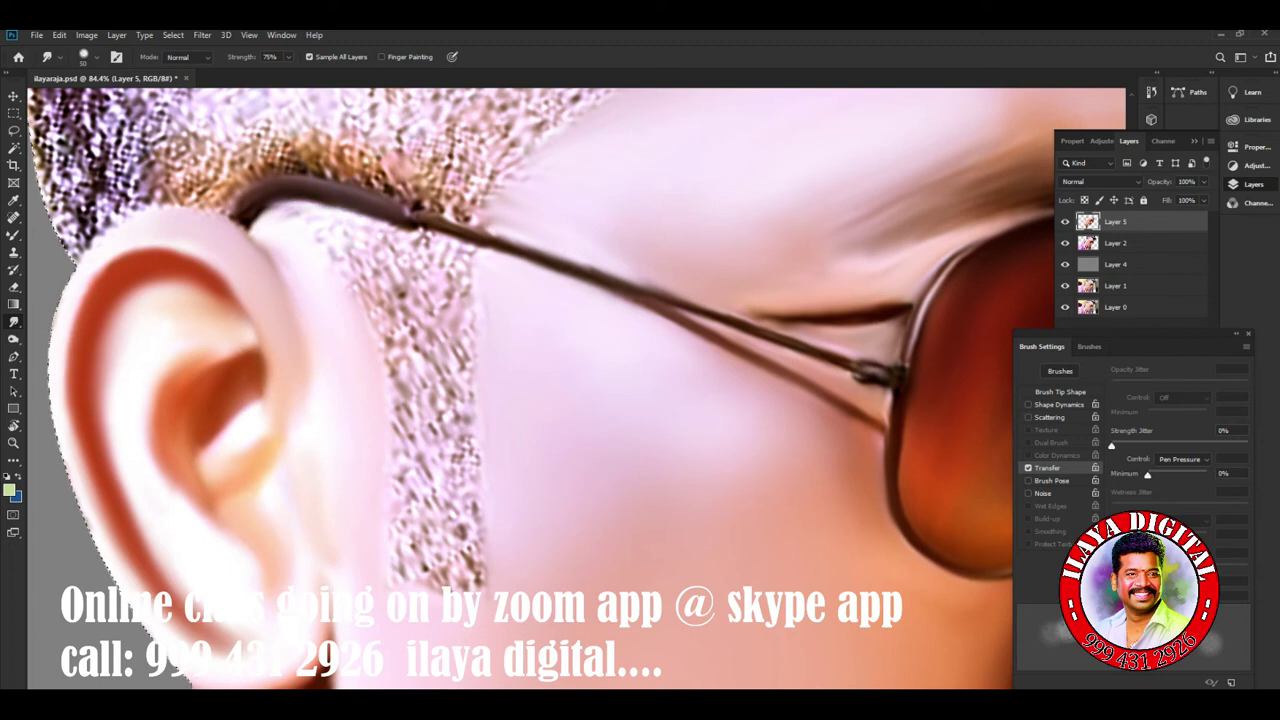
pyautogui.moveTo(362, 180); pyautogui.dragTo(475, 222)
pyautogui.moveTo(400, 236); pyautogui.dragTo(465, 254)
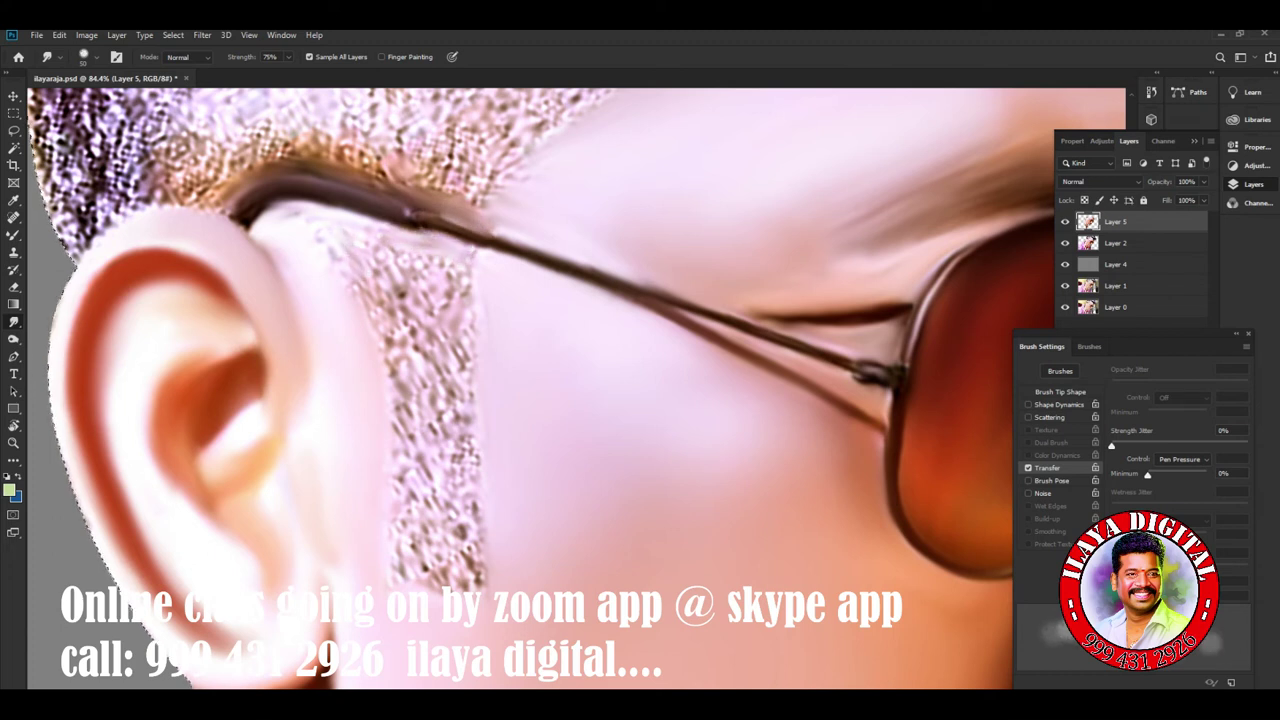
# Pull the sideburn texture below the glasses arm down into soft grey strands.
pyautogui.moveTo(372, 250)
pyautogui.mouseDown()
pyautogui.moveTo(395, 300)
pyautogui.moveTo(430, 312)
pyautogui.mouseUp()
pyautogui.moveTo(428, 262)
pyautogui.mouseDown()
pyautogui.moveTo(450, 310)
pyautogui.moveTo(466, 300)
pyautogui.moveTo(466, 575)
pyautogui.mouseUp()
pyautogui.moveTo(466, 526); pyautogui.dragTo(472, 590)
pyautogui.moveTo(360, 276); pyautogui.dragTo(412, 392)
pyautogui.moveTo(420, 316); pyautogui.dragTo(446, 438)
pyautogui.moveTo(398, 384); pyautogui.dragTo(406, 500)
pyautogui.moveTo(418, 404); pyautogui.dragTo(440, 550)
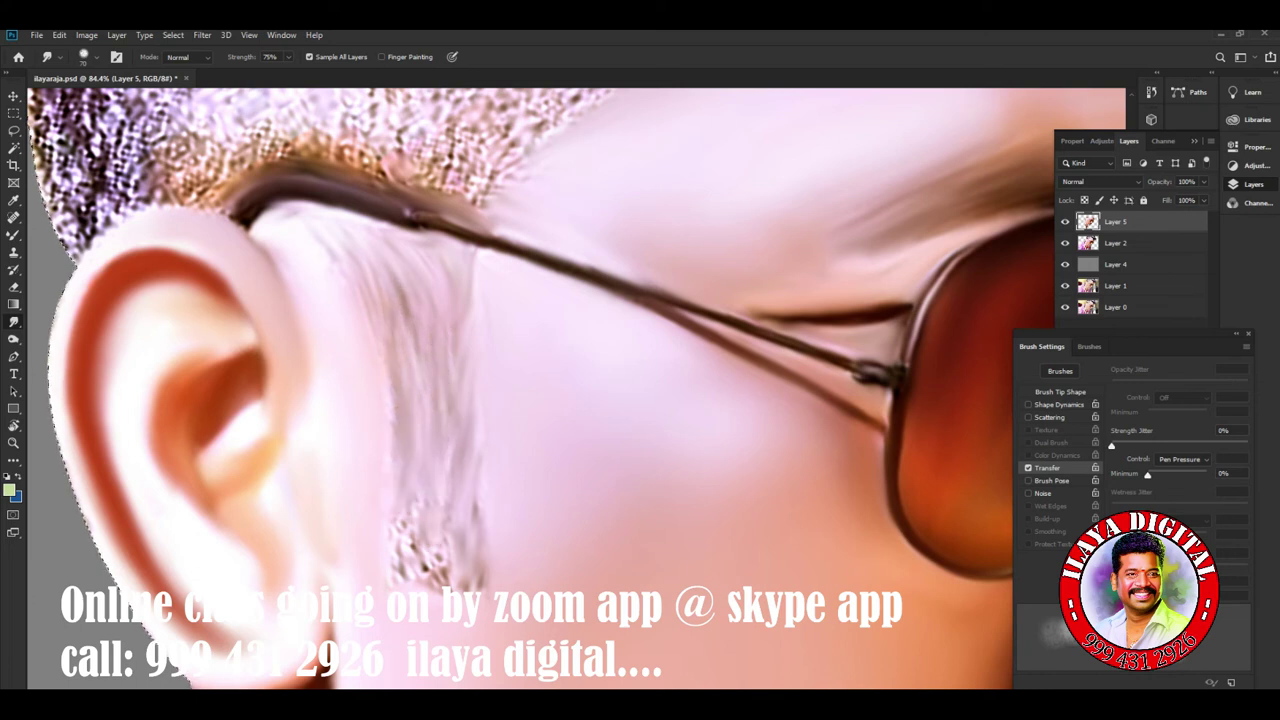
pyautogui.moveTo(404, 498); pyautogui.dragTo(408, 585)
pyautogui.moveTo(410, 538)
pyautogui.mouseDown()
pyautogui.moveTo(422, 588)
pyautogui.moveTo(480, 592)
pyautogui.mouseUp()
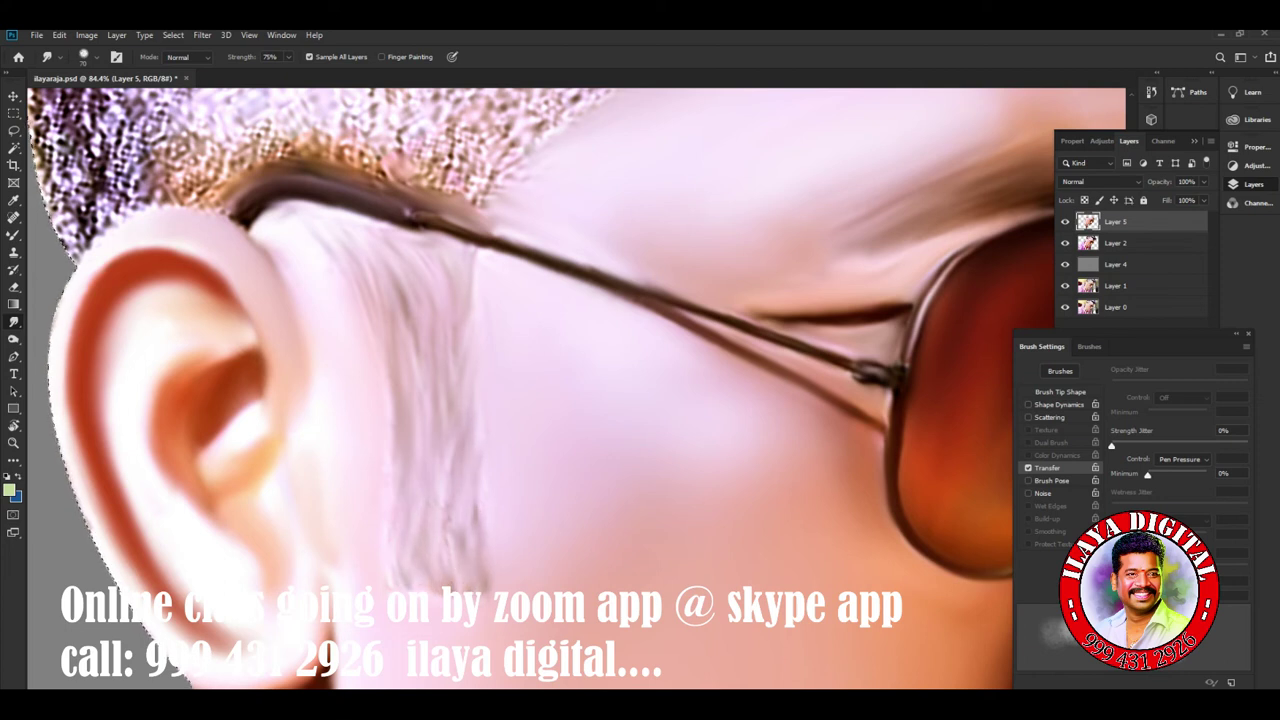
pyautogui.scroll(-5, 570, 390)
# Smear the temple hair's left edge and upper band into horizontal streaks.
pyautogui.scroll(3, 570, 390)
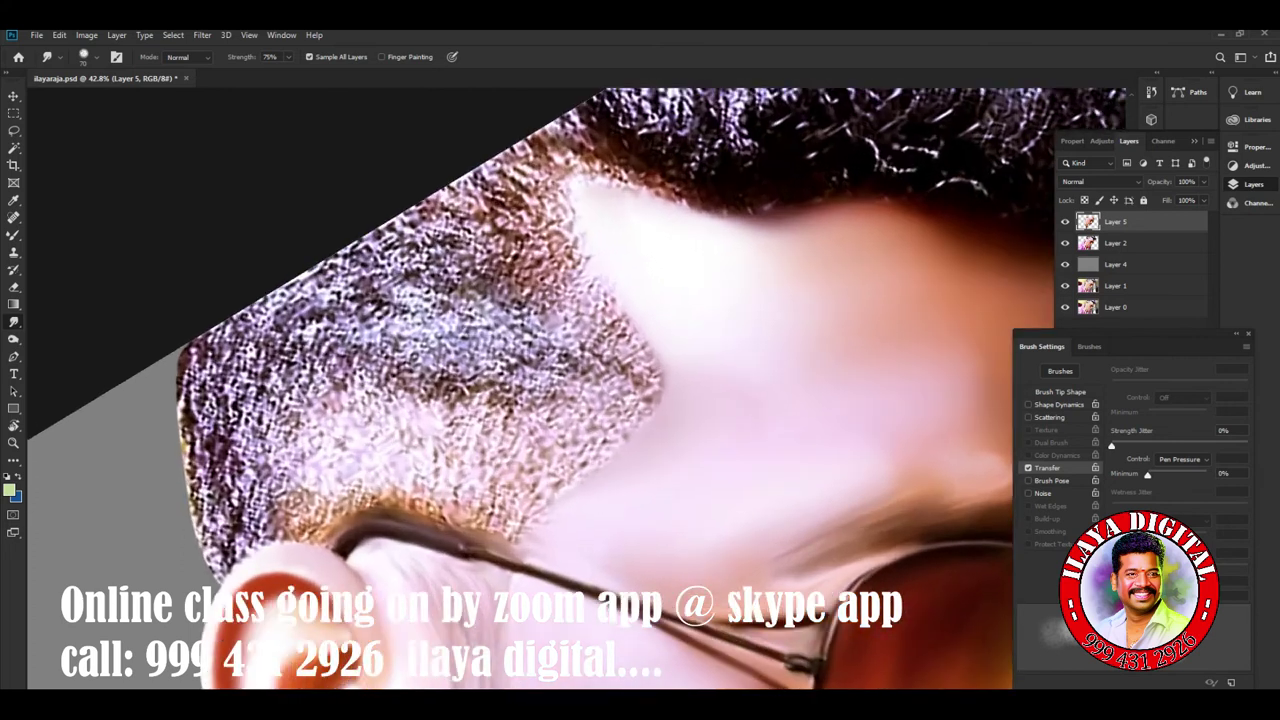
pyautogui.scroll(2, 570, 390)
pyautogui.scroll(2, 570, 390)
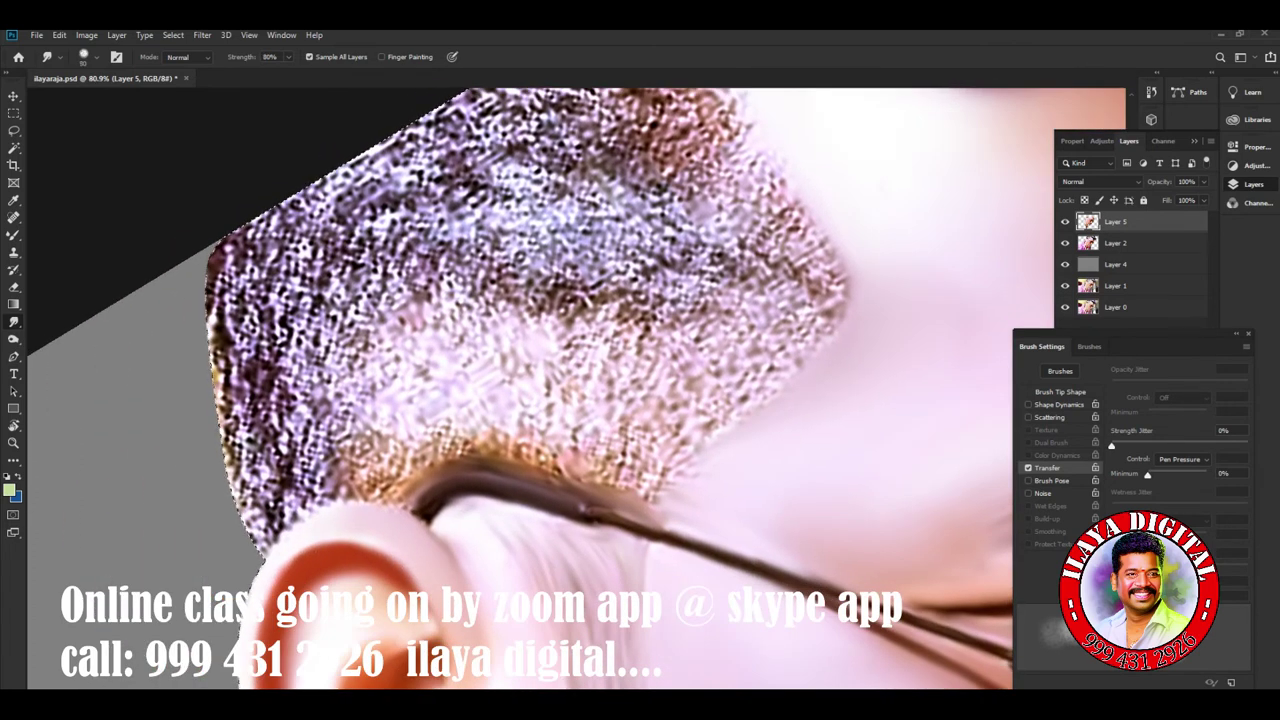
pyautogui.moveTo(228, 232); pyautogui.dragTo(218, 330)
pyautogui.moveTo(240, 262)
pyautogui.mouseDown()
pyautogui.moveTo(405, 205)
pyautogui.moveTo(445, 222)
pyautogui.moveTo(695, 240)
pyautogui.mouseUp()
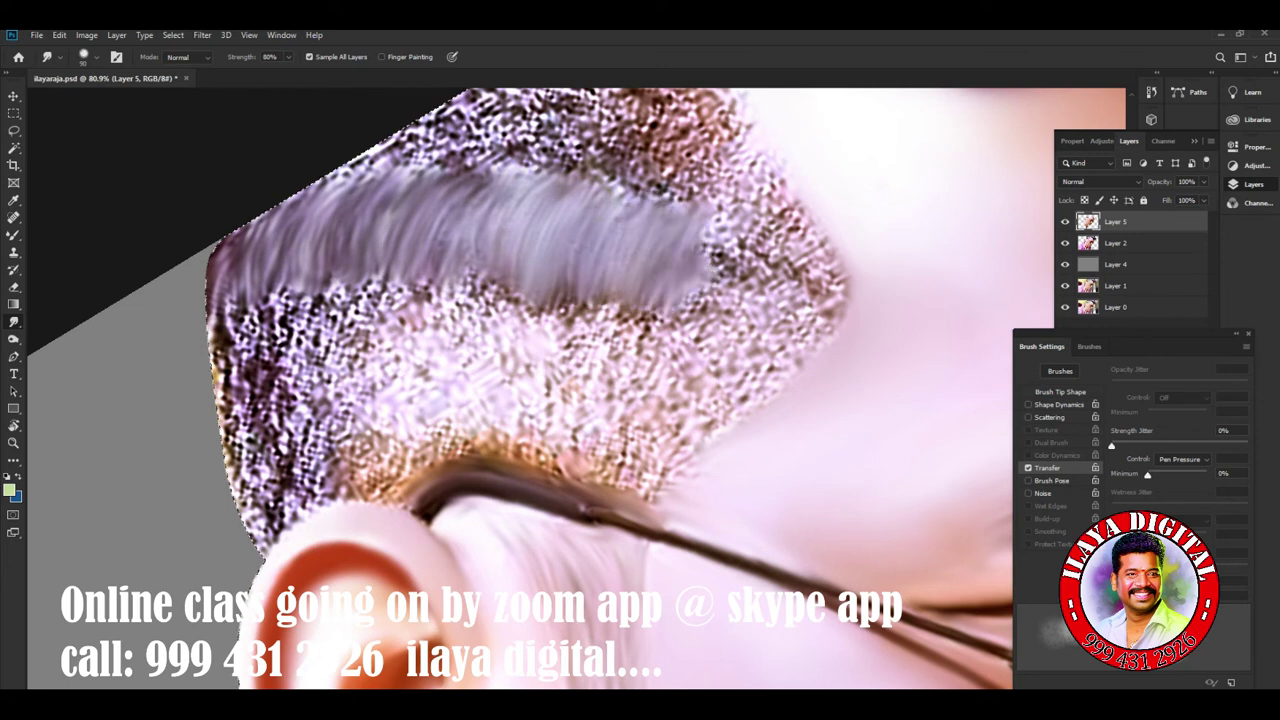
pyautogui.scroll(3, 570, 390)
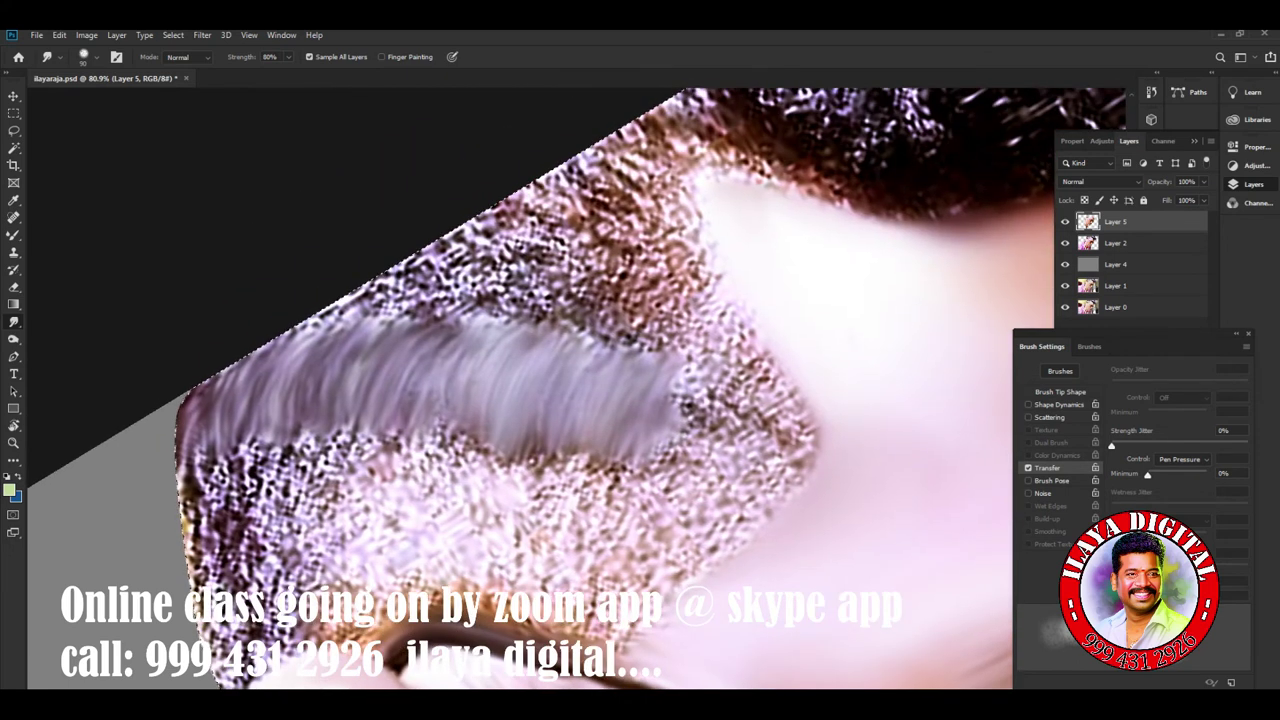
pyautogui.moveTo(505, 295)
pyautogui.mouseDown()
pyautogui.moveTo(545, 250)
pyautogui.moveTo(615, 210)
pyautogui.moveTo(600, 290)
pyautogui.moveTo(620, 270)
pyautogui.moveTo(610, 330)
pyautogui.moveTo(660, 330)
pyautogui.moveTo(700, 355)
pyautogui.mouseUp()
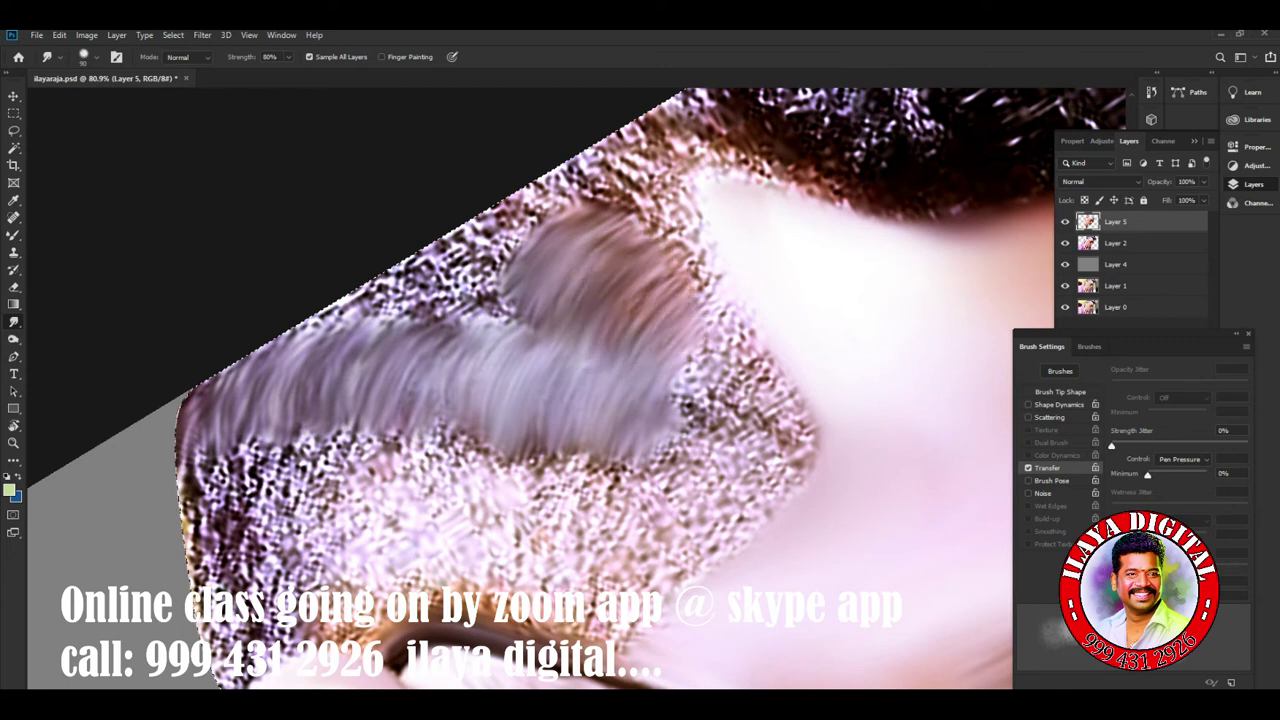
# Smooth the upper temple hair's textured patches and dark spots into grey streaks.
pyautogui.moveTo(585, 170); pyautogui.dragTo(455, 295)
pyautogui.moveTo(530, 205); pyautogui.dragTo(375, 315)
pyautogui.moveTo(450, 235)
pyautogui.mouseDown()
pyautogui.moveTo(350, 310)
pyautogui.moveTo(200, 385)
pyautogui.mouseUp()
pyautogui.moveTo(290, 340); pyautogui.dragTo(420, 255)
pyautogui.moveTo(330, 355)
pyautogui.mouseDown()
pyautogui.moveTo(420, 285)
pyautogui.moveTo(415, 355)
pyautogui.mouseUp()
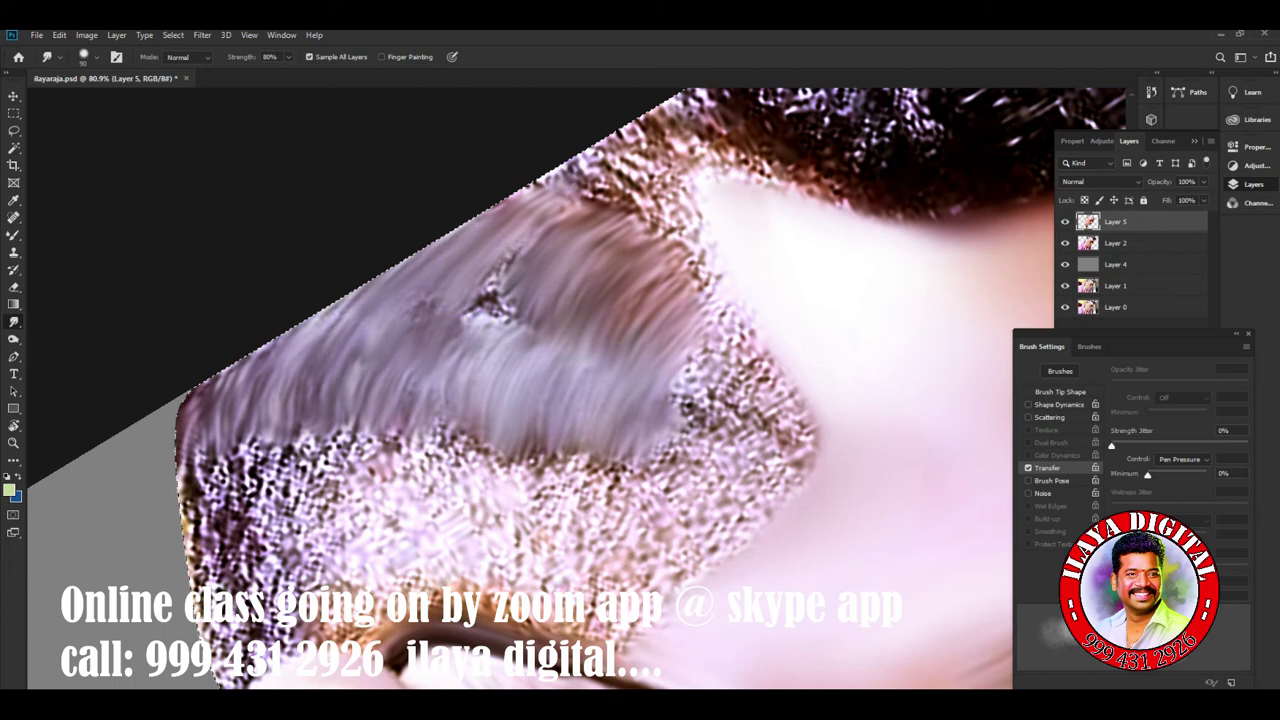
pyautogui.moveTo(520, 245); pyautogui.dragTo(445, 340)
pyautogui.moveTo(515, 290)
pyautogui.mouseDown()
pyautogui.moveTo(470, 345)
pyautogui.moveTo(495, 365)
pyautogui.mouseUp()
pyautogui.moveTo(455, 230)
pyautogui.mouseDown()
pyautogui.moveTo(420, 335)
pyautogui.moveTo(355, 390)
pyautogui.moveTo(320, 340)
pyautogui.mouseUp()
pyautogui.moveTo(370, 280)
pyautogui.mouseDown()
pyautogui.moveTo(200, 410)
pyautogui.moveTo(205, 600)
pyautogui.mouseUp()
# Turn the textured patch at the hair's left edge into vertical strands.
pyautogui.moveTo(215, 460); pyautogui.dragTo(225, 595)
pyautogui.moveTo(240, 420)
pyautogui.mouseDown()
pyautogui.moveTo(245, 595)
pyautogui.moveTo(275, 590)
pyautogui.mouseUp()
pyautogui.moveTo(285, 425); pyautogui.dragTo(290, 570)
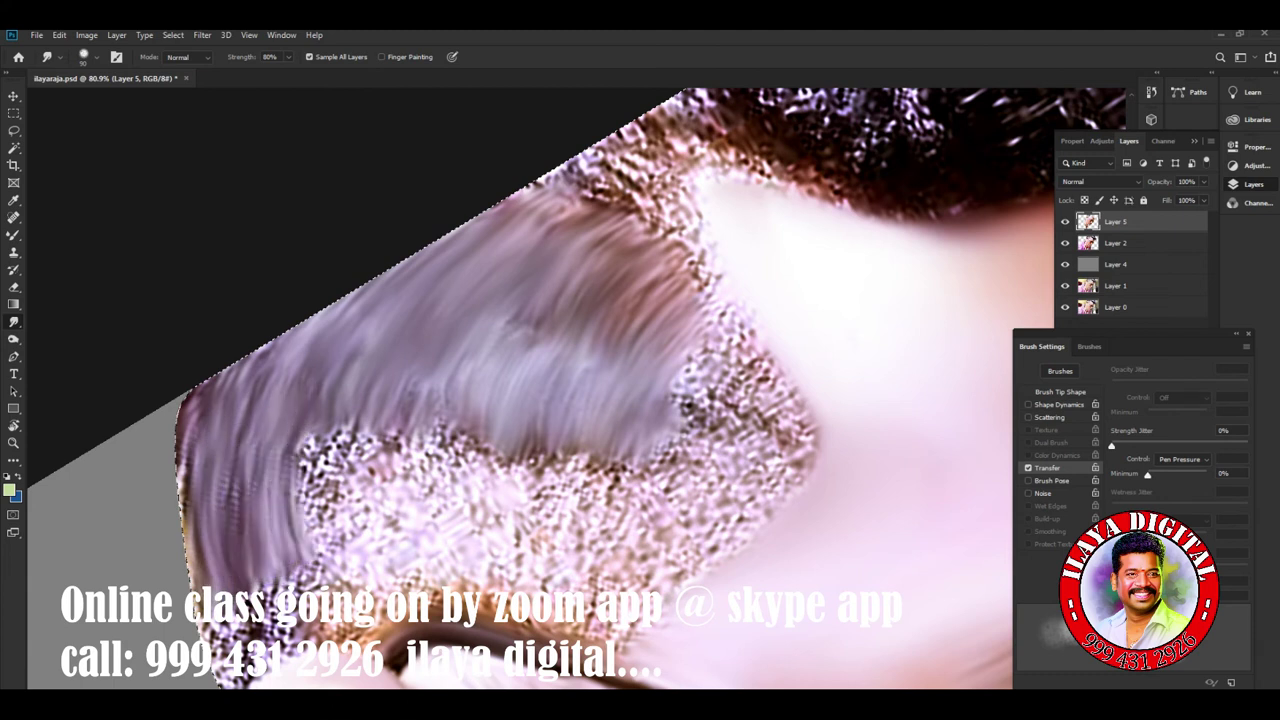
pyautogui.moveTo(315, 400); pyautogui.dragTo(320, 570)
pyautogui.moveTo(350, 390); pyautogui.dragTo(345, 555)
pyautogui.moveTo(385, 410)
pyautogui.mouseDown()
pyautogui.moveTo(375, 545)
pyautogui.moveTo(405, 540)
pyautogui.mouseUp()
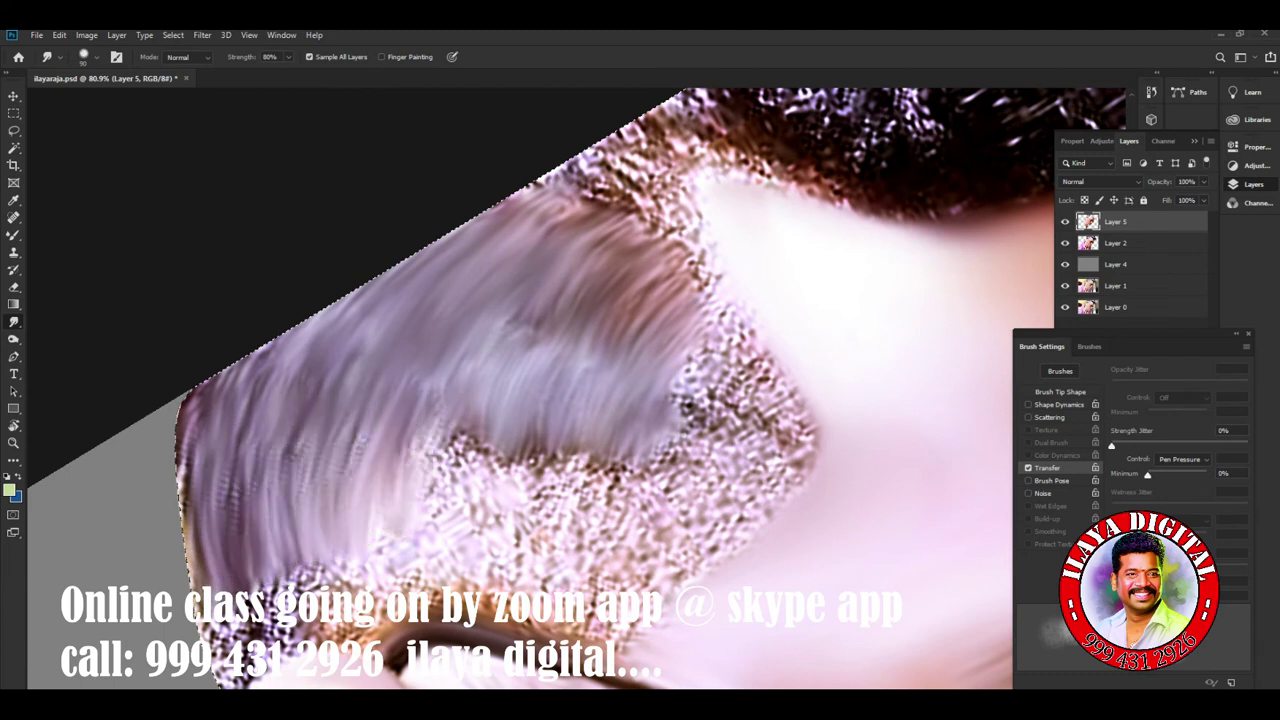
pyautogui.moveTo(600, 400); pyautogui.dragTo(637, 335)
# Smooth the lower temple hair patches into strands, moving left to right.
pyautogui.moveTo(390, 512); pyautogui.dragTo(395, 560)
pyautogui.moveTo(395, 490); pyautogui.dragTo(400, 565)
pyautogui.moveTo(420, 470); pyautogui.dragTo(430, 550)
pyautogui.moveTo(455, 488)
pyautogui.mouseDown()
pyautogui.moveTo(460, 540)
pyautogui.moveTo(485, 540)
pyautogui.mouseUp()
pyautogui.moveTo(515, 435); pyautogui.dragTo(508, 544)
pyautogui.moveTo(520, 465); pyautogui.dragTo(525, 548)
pyautogui.moveTo(545, 445); pyautogui.dragTo(552, 546)
pyautogui.moveTo(568, 475)
pyautogui.mouseDown()
pyautogui.moveTo(572, 572)
pyautogui.moveTo(602, 568)
pyautogui.mouseUp()
pyautogui.moveTo(622, 472); pyautogui.dragTo(628, 570)
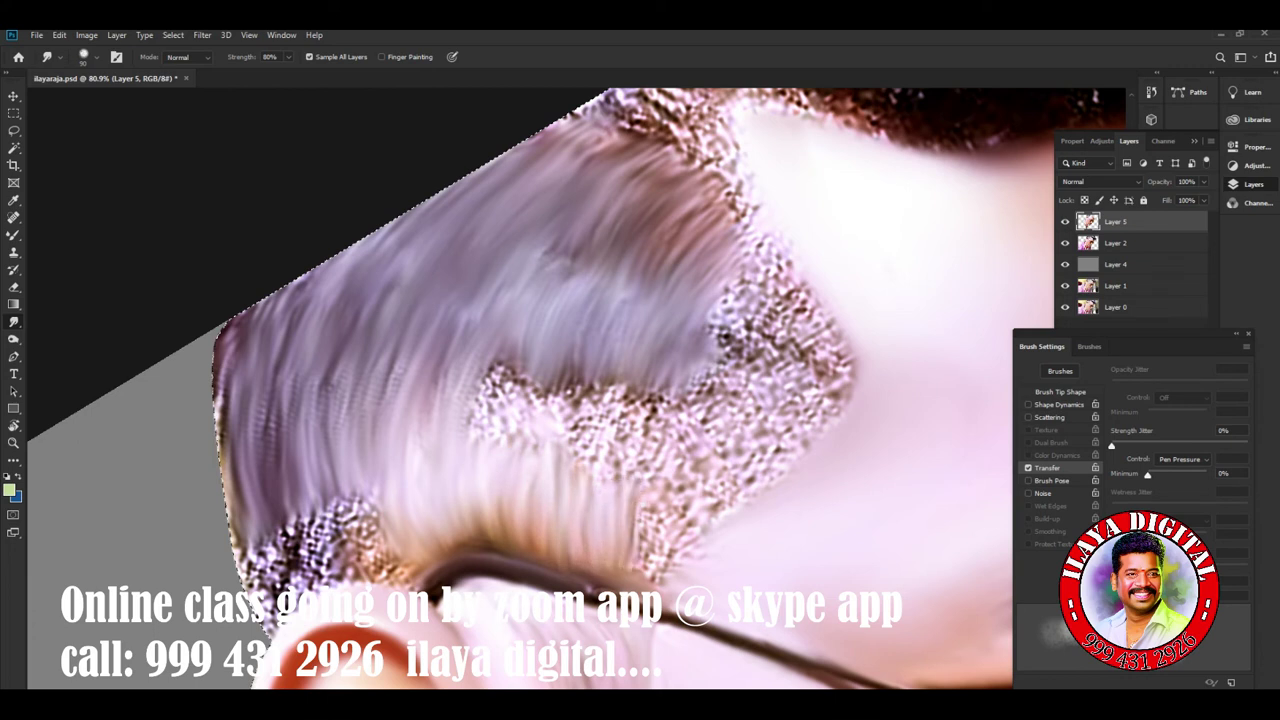
pyautogui.moveTo(645, 498); pyautogui.dragTo(655, 582)
pyautogui.moveTo(672, 522); pyautogui.dragTo(686, 572)
# Smooth the textured hair on the right side and near the hairline, streaking the top hair toward the ear.
pyautogui.moveTo(715, 240); pyautogui.dragTo(770, 340)
pyautogui.moveTo(750, 250)
pyautogui.mouseDown()
pyautogui.moveTo(740, 345)
pyautogui.moveTo(805, 325)
pyautogui.mouseUp()
pyautogui.moveTo(725, 280); pyautogui.dragTo(830, 362)
pyautogui.moveTo(830, 300)
pyautogui.mouseDown()
pyautogui.moveTo(750, 380)
pyautogui.moveTo(770, 375)
pyautogui.moveTo(720, 410)
pyautogui.mouseUp()
pyautogui.moveTo(850, 350)
pyautogui.mouseDown()
pyautogui.moveTo(760, 400)
pyautogui.moveTo(740, 445)
pyautogui.mouseUp()
pyautogui.moveTo(840, 400); pyautogui.dragTo(720, 485)
pyautogui.moveTo(790, 455)
pyautogui.mouseDown()
pyautogui.moveTo(685, 505)
pyautogui.moveTo(672, 530)
pyautogui.mouseUp()
pyautogui.moveTo(580, 110)
pyautogui.mouseDown()
pyautogui.moveTo(320, 250)
pyautogui.moveTo(350, 245)
pyautogui.moveTo(240, 310)
pyautogui.mouseUp()
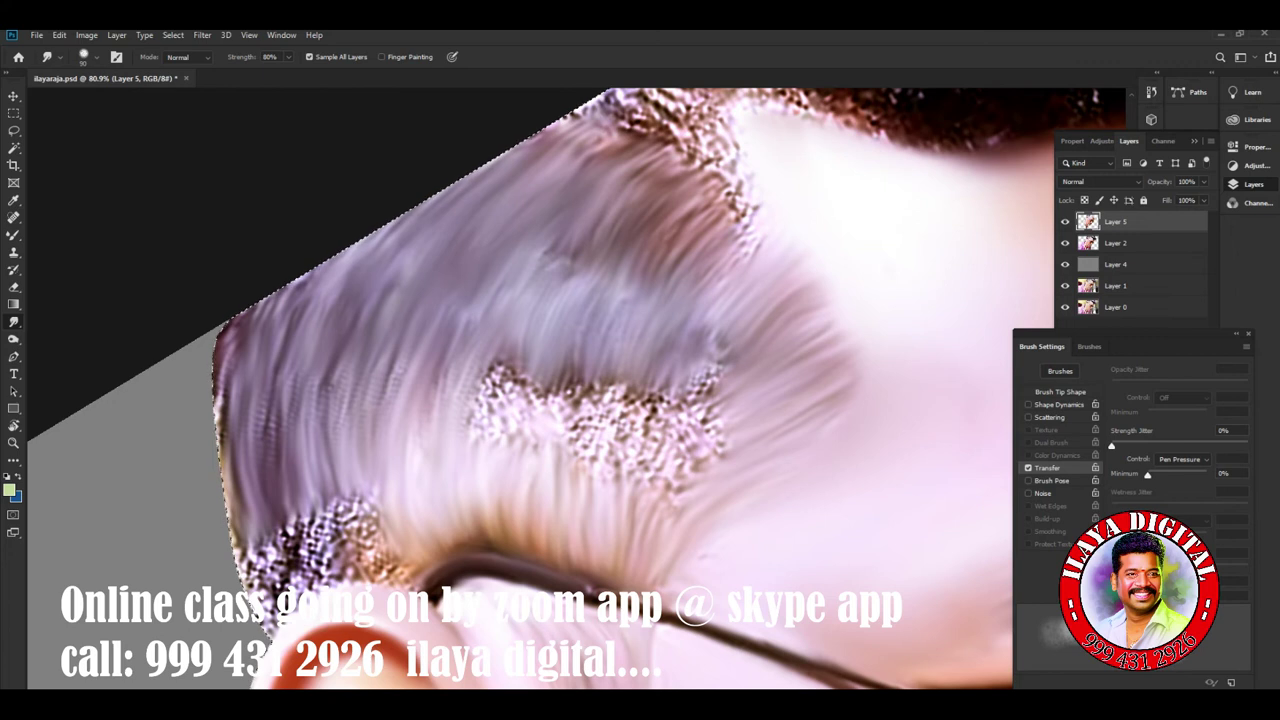
# Smudge the right, middle and left speckled hair patches into strands.
pyautogui.press('p')
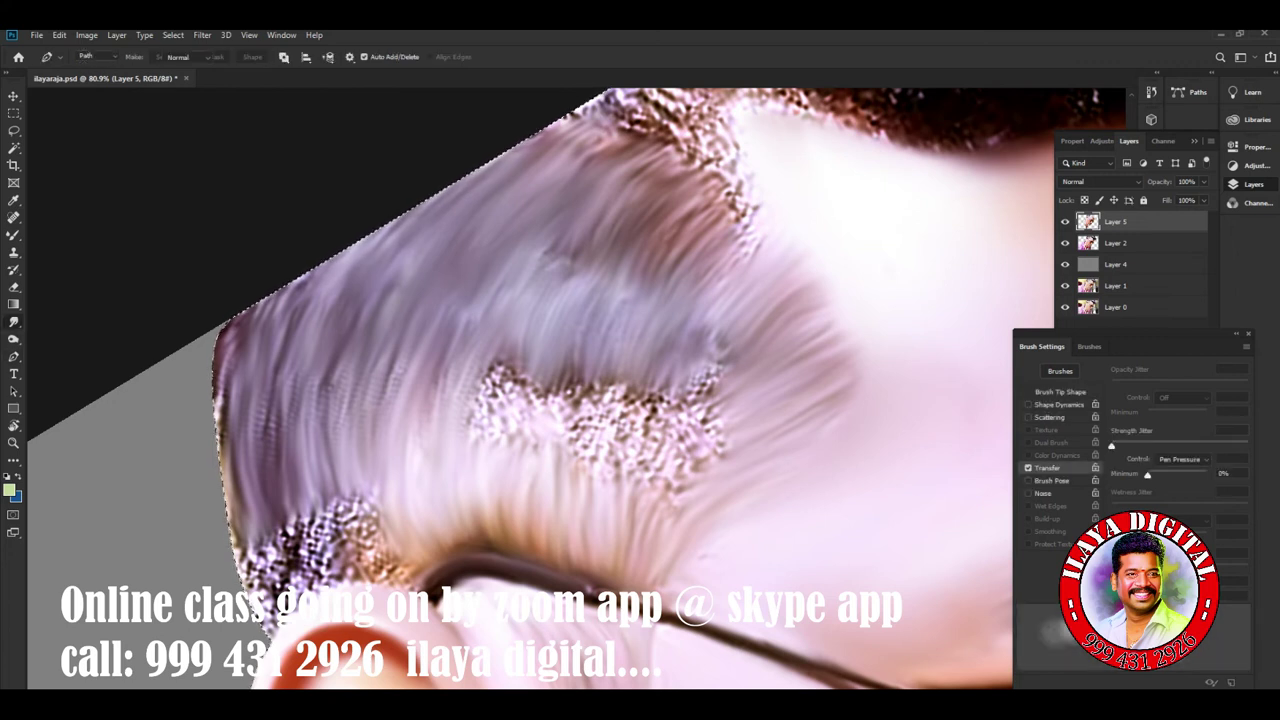
pyautogui.press('r')
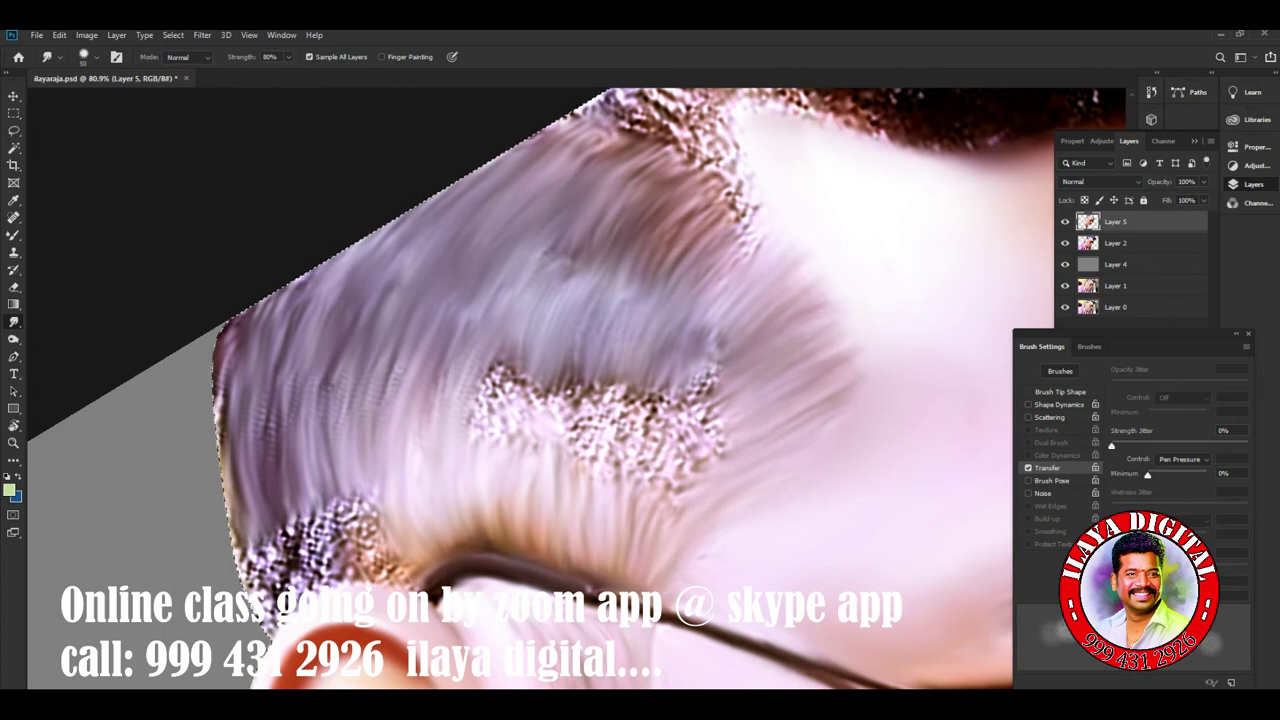
pyautogui.moveTo(670, 380); pyautogui.dragTo(635, 485)
pyautogui.moveTo(700, 400)
pyautogui.mouseDown()
pyautogui.moveTo(645, 485)
pyautogui.moveTo(665, 485)
pyautogui.mouseUp()
pyautogui.moveTo(705, 440); pyautogui.dragTo(680, 505)
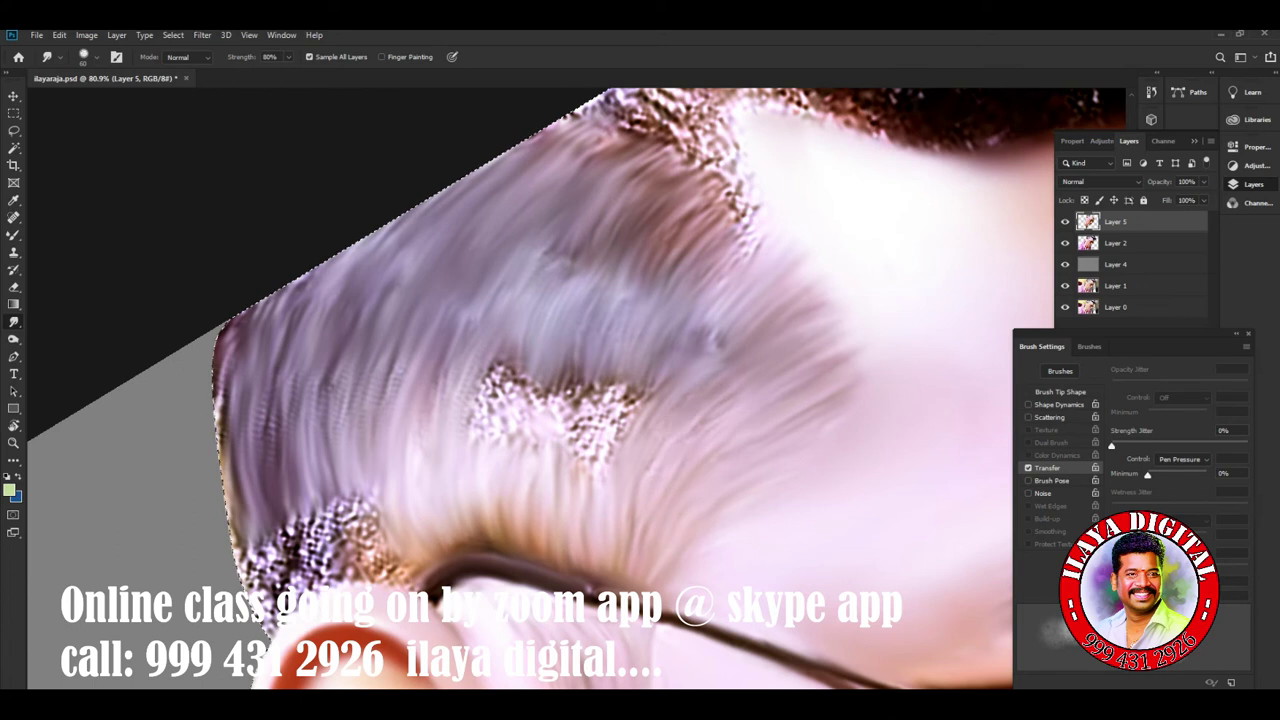
pyautogui.moveTo(585, 345); pyautogui.dragTo(555, 455)
pyautogui.moveTo(610, 375)
pyautogui.mouseDown()
pyautogui.moveTo(560, 470)
pyautogui.moveTo(585, 480)
pyautogui.moveTo(595, 465)
pyautogui.mouseUp()
pyautogui.moveTo(665, 380); pyautogui.dragTo(608, 475)
pyautogui.moveTo(505, 342)
pyautogui.mouseDown()
pyautogui.moveTo(460, 450)
pyautogui.moveTo(490, 435)
pyautogui.mouseUp()
pyautogui.moveTo(548, 366)
pyautogui.mouseDown()
pyautogui.moveTo(500, 455)
pyautogui.moveTo(525, 440)
pyautogui.mouseUp()
pyautogui.moveTo(595, 400)
pyautogui.mouseDown()
pyautogui.moveTo(548, 445)
pyautogui.moveTo(570, 435)
pyautogui.mouseUp()
# Smooth and lighten the reddish hair edge and the noisy patch above the ear.
pyautogui.moveTo(232, 345); pyautogui.dragTo(218, 445)
pyautogui.moveTo(226, 372); pyautogui.dragTo(216, 426)
pyautogui.moveTo(265, 302)
pyautogui.mouseDown()
pyautogui.moveTo(220, 350)
pyautogui.moveTo(232, 528)
pyautogui.moveTo(255, 600)
pyautogui.mouseUp()
pyautogui.moveTo(250, 575)
pyautogui.mouseDown()
pyautogui.moveTo(340, 535)
pyautogui.moveTo(358, 475)
pyautogui.mouseUp()
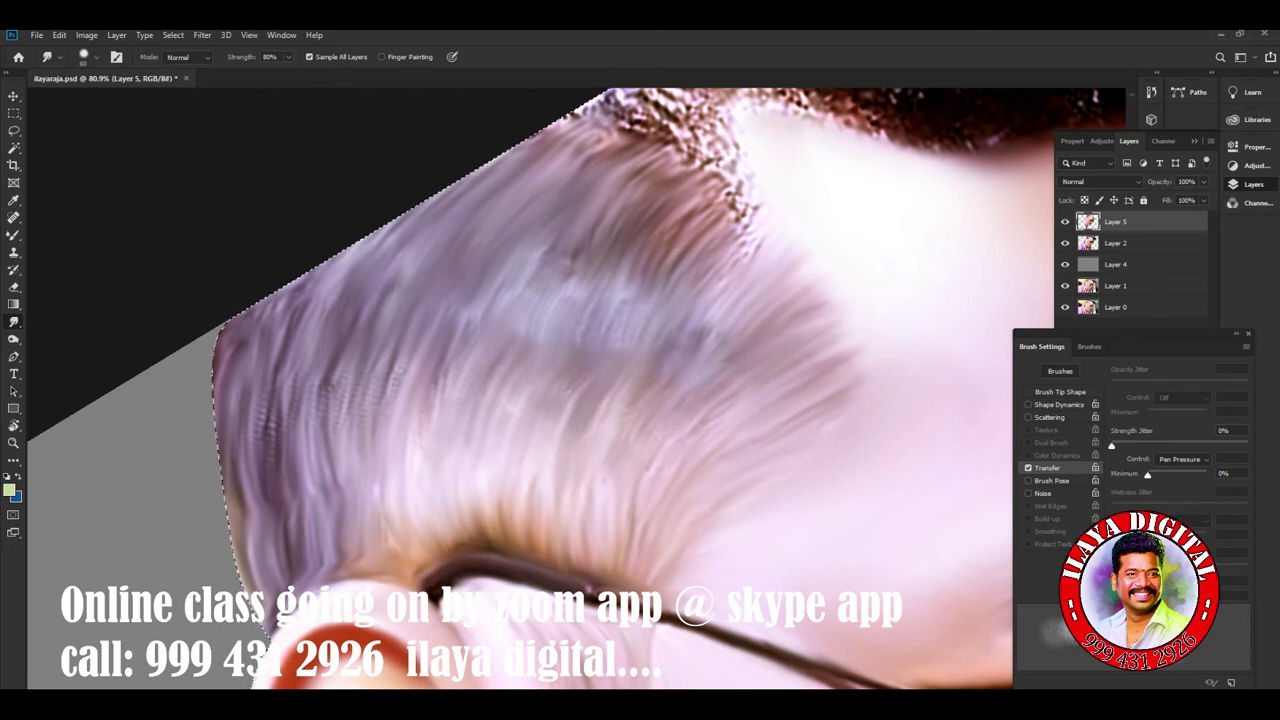
# At brush size 70, blend the light, speckled hairline into brown strands.
pyautogui.press(']')
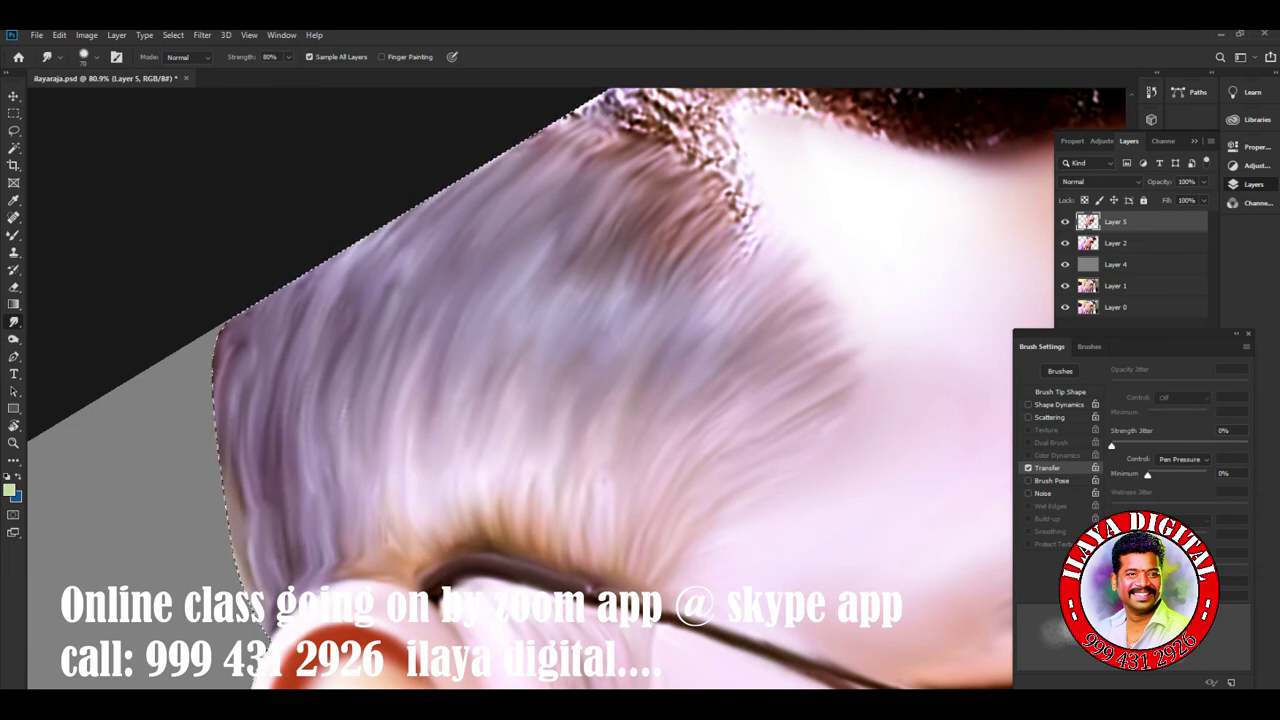
pyautogui.scroll(3, 520, 390)
pyautogui.moveTo(480, 305); pyautogui.dragTo(575, 440)
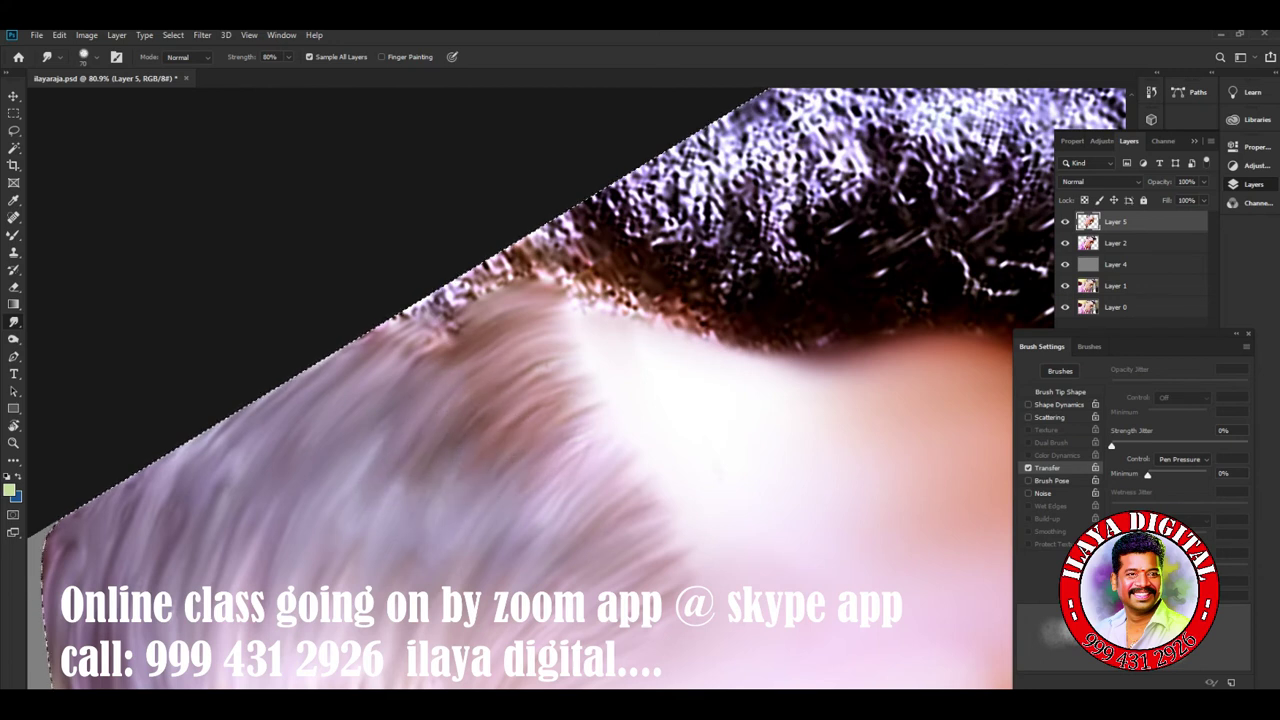
pyautogui.moveTo(505, 280)
pyautogui.mouseDown()
pyautogui.moveTo(435, 300)
pyautogui.moveTo(405, 325)
pyautogui.moveTo(425, 342)
pyautogui.mouseUp()
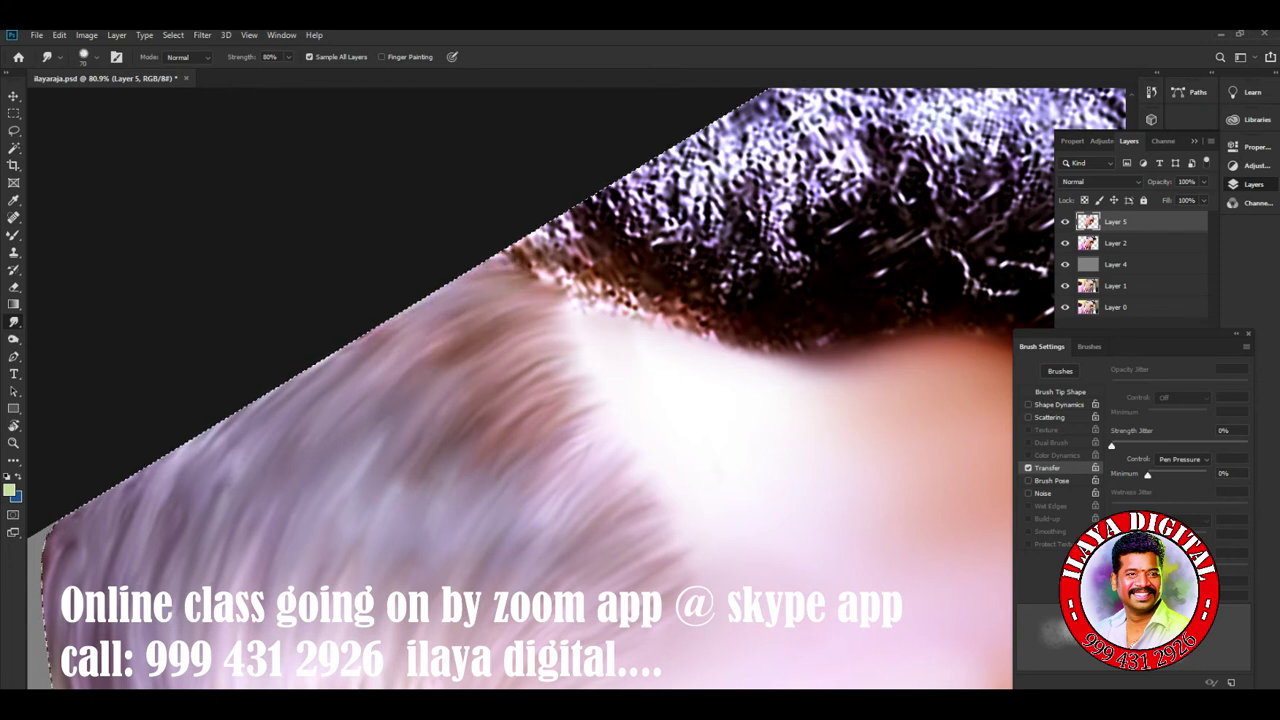
pyautogui.scroll(-5, 500, 250)
# Pan up to the crown and smudge pale streaks of strands through the scalp hair.
pyautogui.scroll(3, 480, 260)
pyautogui.scroll(2, 464, 268)
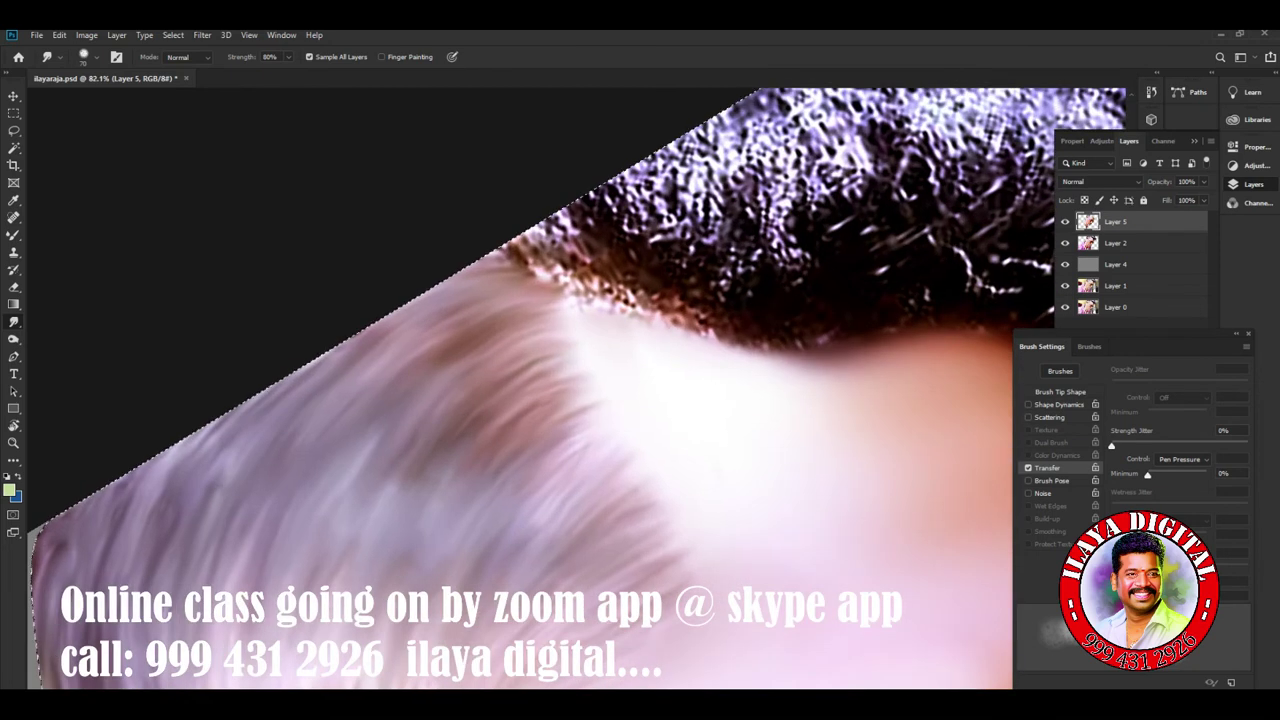
pyautogui.scroll(4, 576, 388)
pyautogui.scroll(2, 576, 388)
pyautogui.moveTo(630, 236)
pyautogui.mouseDown()
pyautogui.moveTo(655, 394)
pyautogui.moveTo(640, 230)
pyautogui.mouseUp()
pyautogui.moveTo(640, 398); pyautogui.dragTo(600, 215)
pyautogui.moveTo(615, 375); pyautogui.dragTo(570, 205)
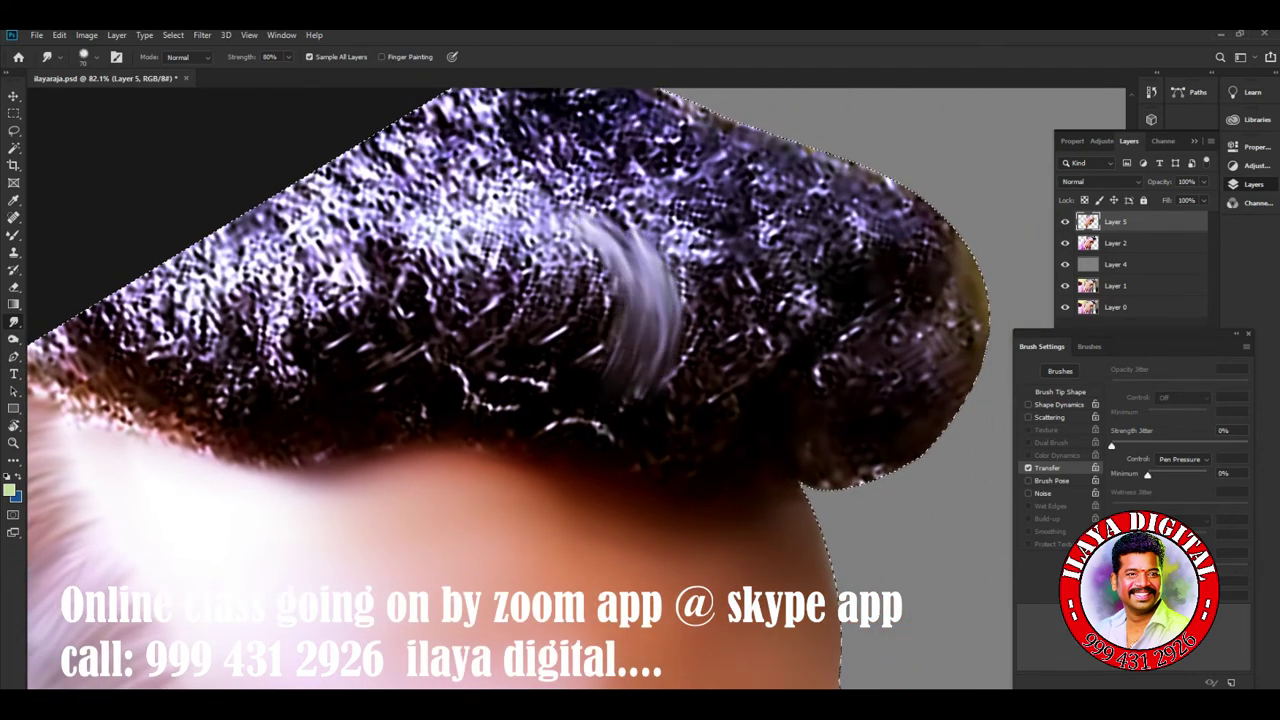
# Widen the smudged scalp streak leftward and extend it right and down.
pyautogui.moveTo(471, 165); pyautogui.dragTo(545, 375)
pyautogui.moveTo(550, 220)
pyautogui.mouseDown()
pyautogui.moveTo(580, 355)
pyautogui.moveTo(560, 215)
pyautogui.mouseUp()
pyautogui.moveTo(580, 390); pyautogui.dragTo(565, 225)
pyautogui.moveTo(627, 292); pyautogui.dragTo(660, 230)
pyautogui.moveTo(665, 380); pyautogui.dragTo(690, 250)
pyautogui.moveTo(700, 360)
pyautogui.mouseDown()
pyautogui.moveTo(680, 230)
pyautogui.moveTo(730, 328)
pyautogui.mouseUp()
pyautogui.moveTo(725, 400)
pyautogui.mouseDown()
pyautogui.moveTo(715, 230)
pyautogui.moveTo(755, 430)
pyautogui.moveTo(750, 270)
pyautogui.moveTo(775, 330)
pyautogui.mouseUp()
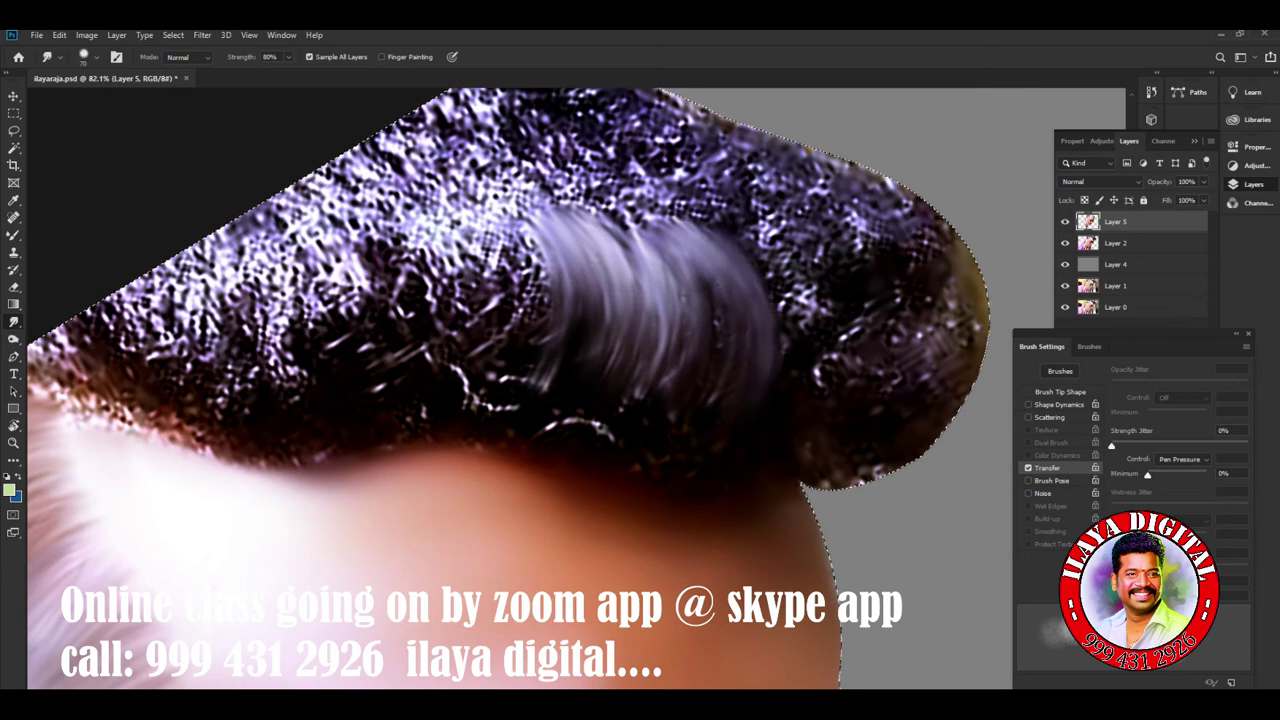
# Widen the streak further left, then smudge it right into the dark hair.
pyautogui.moveTo(460, 225)
pyautogui.mouseDown()
pyautogui.moveTo(465, 390)
pyautogui.moveTo(500, 215)
pyautogui.mouseUp()
pyautogui.moveTo(505, 390)
pyautogui.mouseDown()
pyautogui.moveTo(505, 210)
pyautogui.moveTo(530, 370)
pyautogui.mouseUp()
pyautogui.moveTo(530, 212)
pyautogui.mouseDown()
pyautogui.moveTo(540, 355)
pyautogui.moveTo(535, 222)
pyautogui.mouseUp()
pyautogui.moveTo(775, 235)
pyautogui.mouseDown()
pyautogui.moveTo(790, 395)
pyautogui.moveTo(805, 385)
pyautogui.moveTo(815, 398)
pyautogui.mouseUp()
pyautogui.moveTo(825, 235)
pyautogui.mouseDown()
pyautogui.moveTo(783, 422)
pyautogui.moveTo(848, 222)
pyautogui.moveTo(880, 345)
pyautogui.mouseUp()
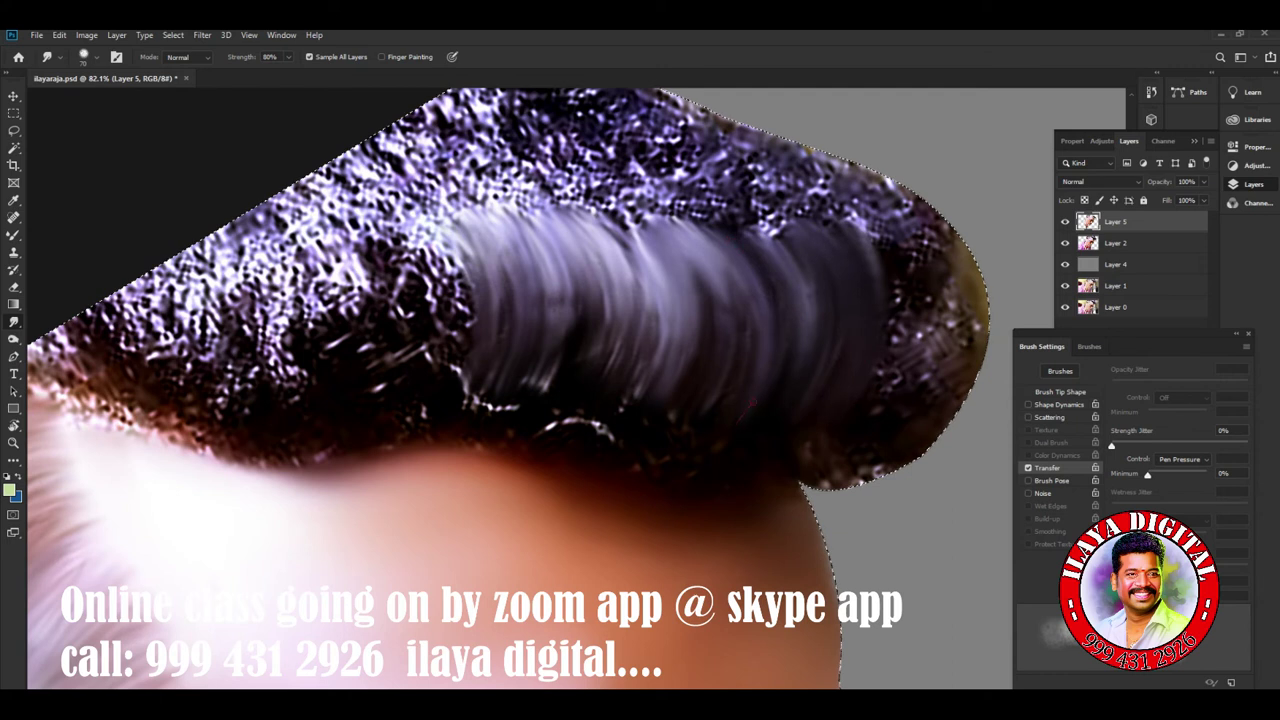
# Blend the hair's right edge and its bright speckles into smooth strands.
pyautogui.moveTo(880, 240); pyautogui.dragTo(900, 330)
pyautogui.moveTo(890, 265); pyautogui.dragTo(895, 405)
pyautogui.moveTo(920, 245); pyautogui.dragTo(905, 420)
pyautogui.moveTo(950, 270); pyautogui.dragTo(930, 420)
pyautogui.moveTo(962, 335); pyautogui.dragTo(886, 456)
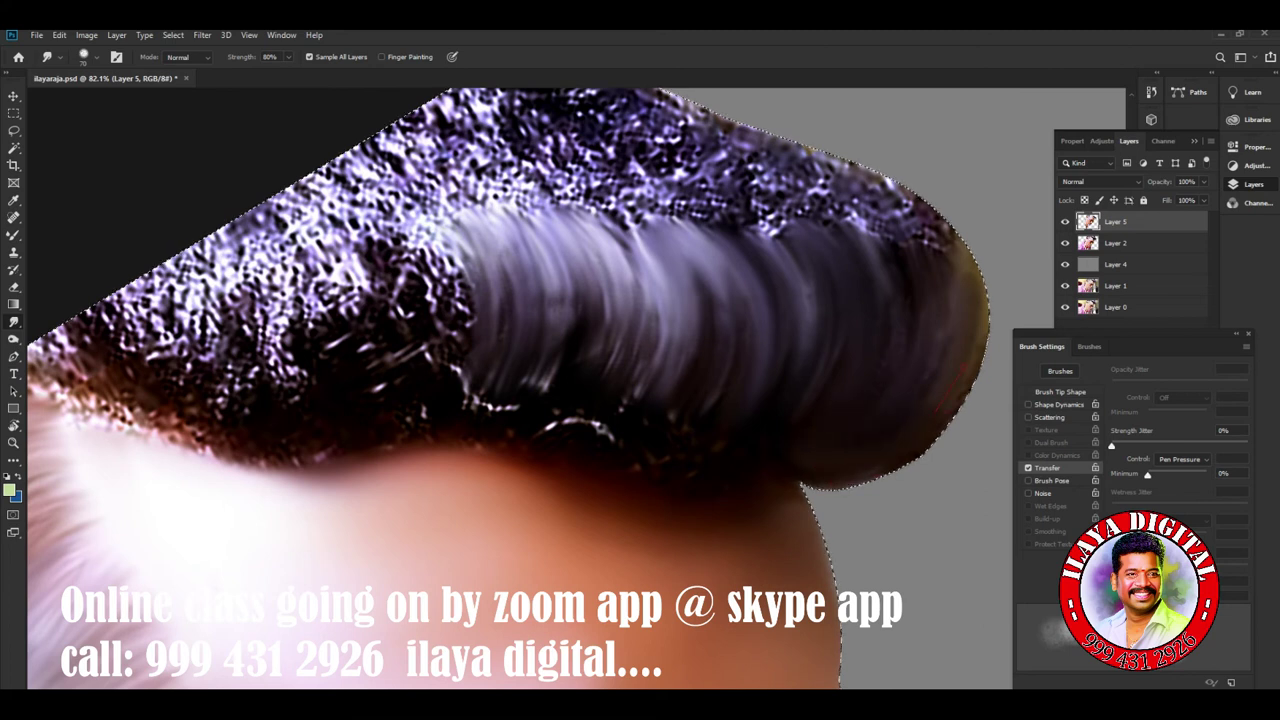
# Smooth the speckled top-right hair edge and blend the reddish spot into dark strands.
pyautogui.moveTo(880, 185); pyautogui.dragTo(935, 265)
pyautogui.moveTo(930, 205); pyautogui.dragTo(975, 280)
pyautogui.moveTo(830, 190)
pyautogui.mouseDown()
pyautogui.moveTo(895, 250)
pyautogui.moveTo(900, 295)
pyautogui.mouseUp()
pyautogui.moveTo(870, 210); pyautogui.dragTo(925, 260)
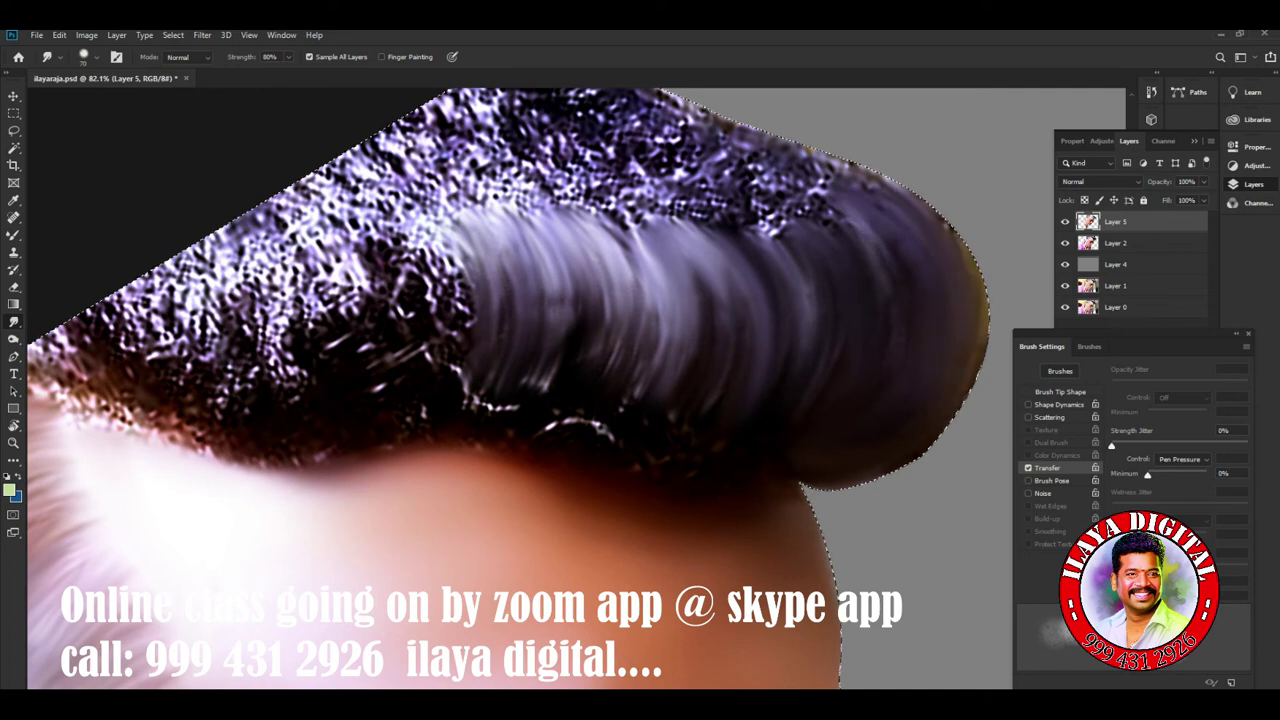
# Pull the rest of the speckled scalp hair down into lavender streaks.
pyautogui.moveTo(500, 350); pyautogui.dragTo(900, 420)
pyautogui.moveTo(615, 285); pyautogui.dragTo(640, 440)
pyautogui.moveTo(630, 330); pyautogui.dragTo(650, 455)
pyautogui.moveTo(640, 275); pyautogui.dragTo(670, 445)
pyautogui.moveTo(650, 310); pyautogui.dragTo(648, 462)
pyautogui.moveTo(680, 278)
pyautogui.mouseDown()
pyautogui.moveTo(690, 430)
pyautogui.moveTo(700, 460)
pyautogui.moveTo(720, 445)
pyautogui.mouseUp()
# Join the two smudged hair areas and curve nearby speckled patches into strokes.
pyautogui.moveTo(728, 265)
pyautogui.mouseDown()
pyautogui.moveTo(745, 445)
pyautogui.moveTo(760, 420)
pyautogui.mouseUp()
pyautogui.moveTo(765, 275); pyautogui.dragTo(780, 440)
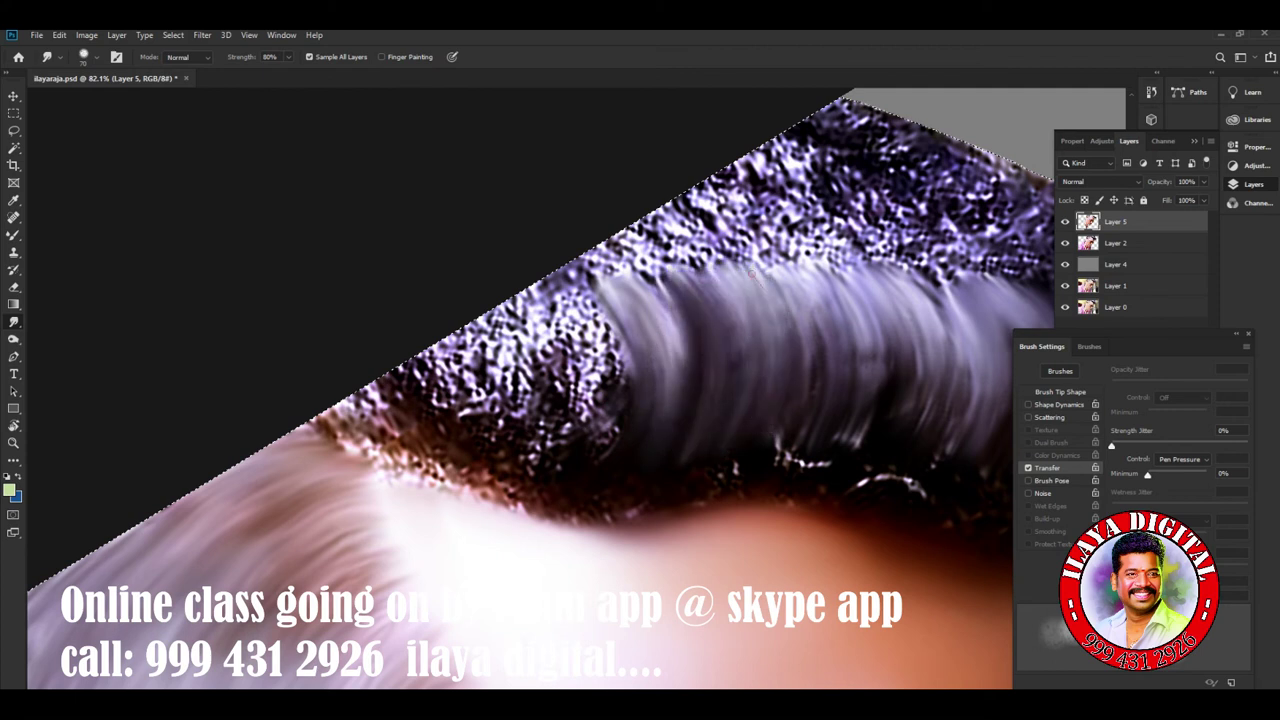
pyautogui.moveTo(530, 315)
pyautogui.mouseDown()
pyautogui.moveTo(515, 450)
pyautogui.moveTo(548, 440)
pyautogui.mouseUp()
pyautogui.moveTo(585, 308)
pyautogui.mouseDown()
pyautogui.moveTo(565, 462)
pyautogui.moveTo(600, 465)
pyautogui.mouseUp()
# Smudge the remaining speckled scalp hair into smooth lavender streaks.
pyautogui.moveTo(615, 330); pyautogui.dragTo(590, 460)
pyautogui.moveTo(500, 330)
pyautogui.mouseDown()
pyautogui.moveTo(650, 400)
pyautogui.moveTo(680, 460)
pyautogui.mouseUp()
pyautogui.moveTo(700, 375)
pyautogui.mouseDown()
pyautogui.moveTo(660, 460)
pyautogui.moveTo(630, 450)
pyautogui.mouseUp()
pyautogui.moveTo(660, 370); pyautogui.dragTo(610, 430)
pyautogui.moveTo(720, 365)
pyautogui.mouseDown()
pyautogui.moveTo(675, 465)
pyautogui.moveTo(682, 480)
pyautogui.moveTo(716, 435)
pyautogui.mouseUp()
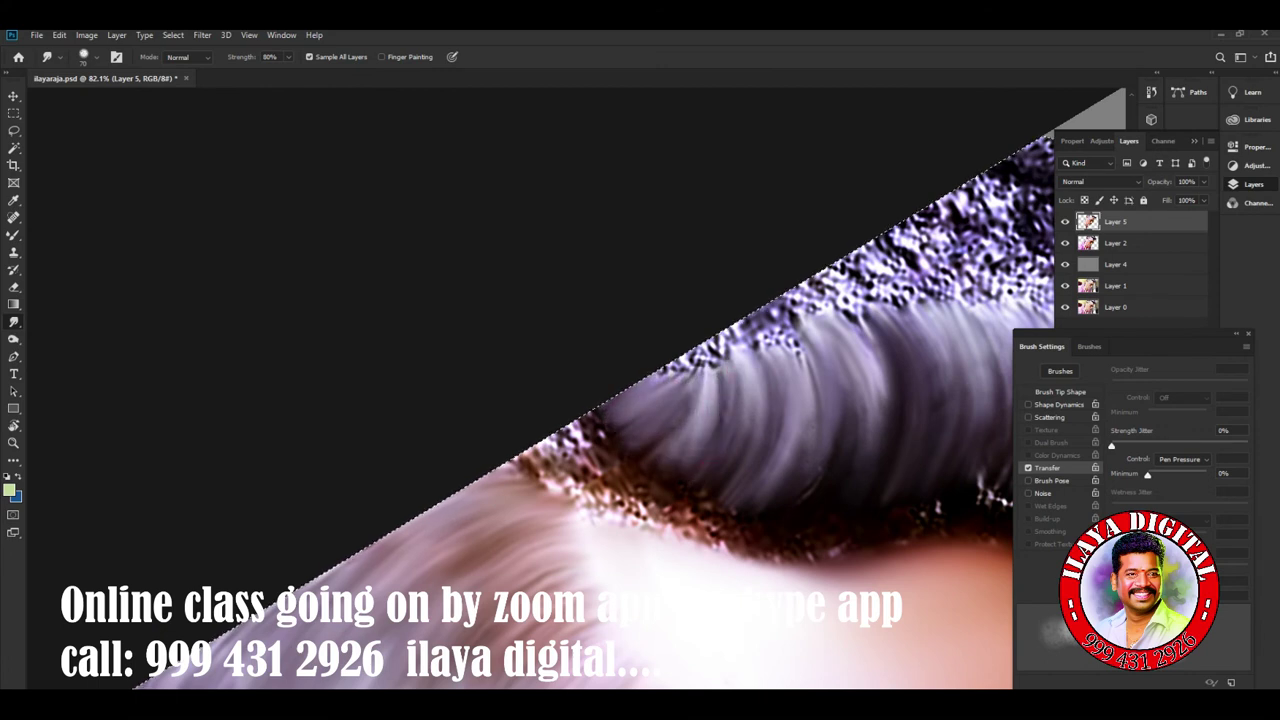
# Smudge hairline strands onto the forehead skin and blend away speckled debris there.
pyautogui.scroll(-3, 651, 428)
pyautogui.scroll(-2, 700, 420)
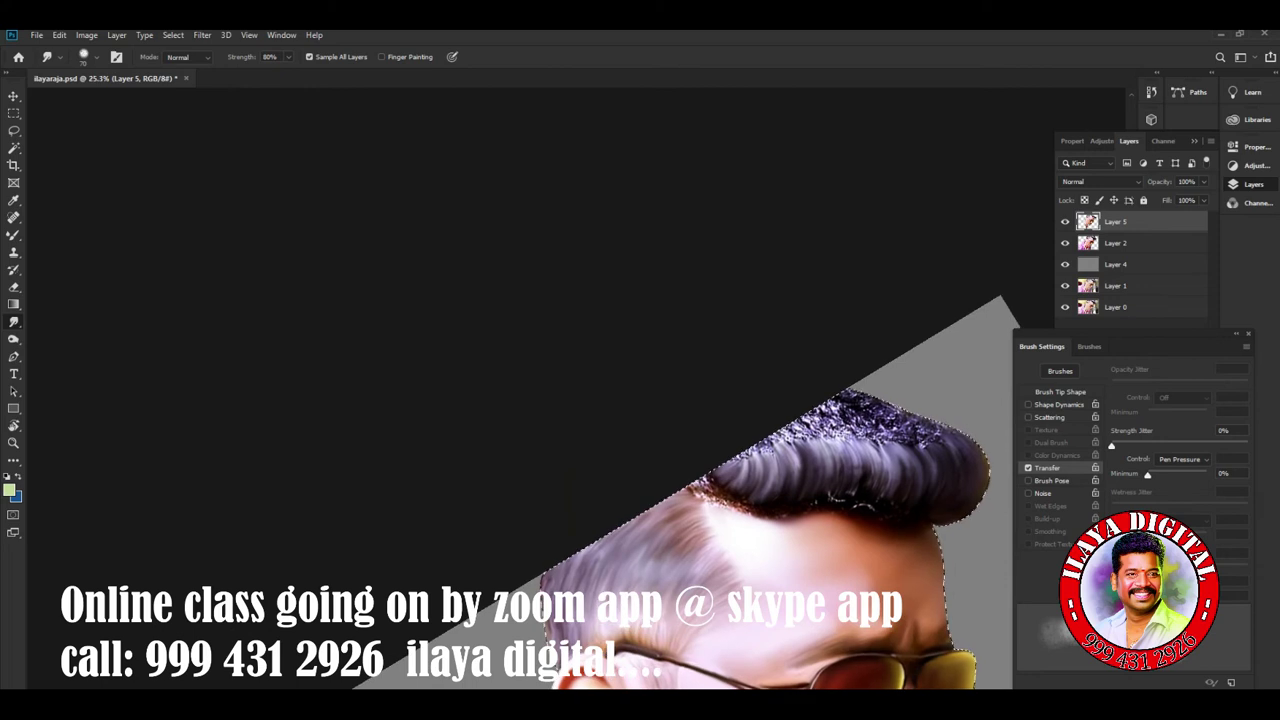
pyautogui.scroll(3, 700, 430)
pyautogui.scroll(1, 700, 430)
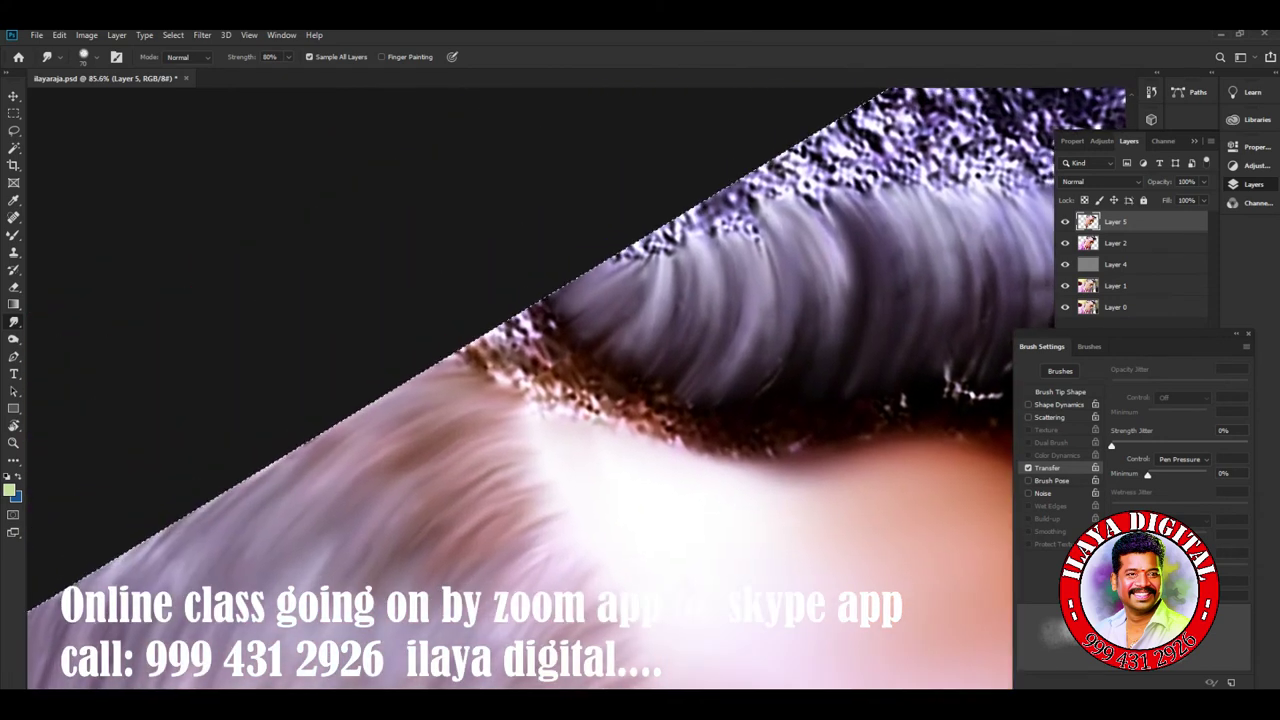
pyautogui.scroll(2, 780, 450)
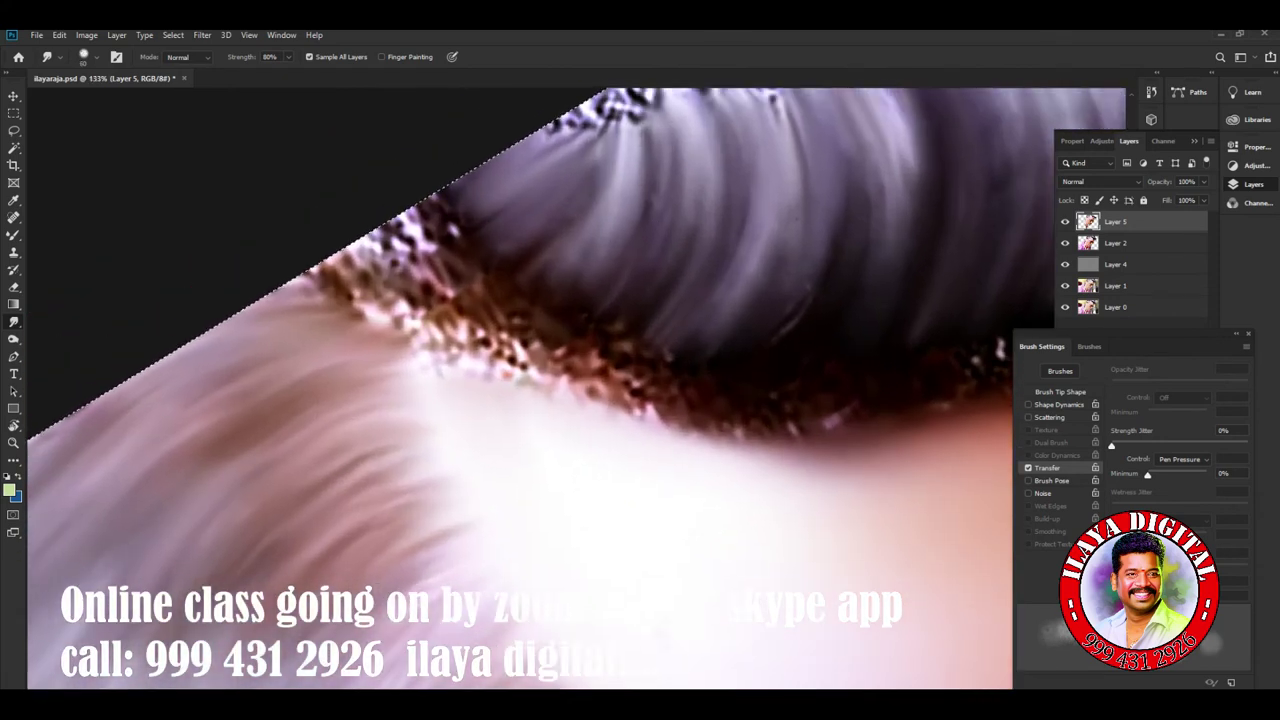
pyautogui.moveTo(300, 290)
pyautogui.mouseDown()
pyautogui.moveTo(410, 300)
pyautogui.moveTo(320, 285)
pyautogui.moveTo(420, 265)
pyautogui.moveTo(420, 240)
pyautogui.mouseUp()
pyautogui.moveTo(340, 310)
pyautogui.mouseDown()
pyautogui.moveTo(460, 318)
pyautogui.moveTo(500, 342)
pyautogui.mouseUp()
pyautogui.moveTo(400, 356); pyautogui.dragTo(548, 368)
# Blend the speckled strands and dark speckles along the edge into the brown hair.
pyautogui.moveTo(355, 245); pyautogui.dragTo(470, 195)
pyautogui.moveTo(400, 235); pyautogui.dragTo(485, 180)
pyautogui.moveTo(405, 260)
pyautogui.mouseDown()
pyautogui.moveTo(535, 195)
pyautogui.moveTo(505, 170)
pyautogui.moveTo(520, 215)
pyautogui.mouseUp()
pyautogui.moveTo(440, 285)
pyautogui.mouseDown()
pyautogui.moveTo(545, 240)
pyautogui.moveTo(585, 255)
pyautogui.mouseUp()
pyautogui.moveTo(480, 325); pyautogui.dragTo(600, 280)
# Push brown hair tones down along the hairline, smoothing speckles into dark brown.
pyautogui.moveTo(500, 345)
pyautogui.mouseDown()
pyautogui.moveTo(600, 315)
pyautogui.moveTo(640, 330)
pyautogui.mouseUp()
pyautogui.moveTo(525, 380); pyautogui.dragTo(650, 345)
pyautogui.moveTo(480, 375); pyautogui.dragTo(690, 355)
pyautogui.moveTo(580, 395)
pyautogui.mouseDown()
pyautogui.moveTo(680, 360)
pyautogui.moveTo(710, 375)
pyautogui.mouseUp()
pyautogui.moveTo(620, 415)
pyautogui.mouseDown()
pyautogui.moveTo(730, 385)
pyautogui.moveTo(740, 360)
pyautogui.mouseUp()
# Smooth the hairline further and pull dark tones into the lighter skin below.
pyautogui.moveTo(590, 400); pyautogui.dragTo(690, 350)
pyautogui.moveTo(625, 425)
pyautogui.mouseDown()
pyautogui.moveTo(730, 380)
pyautogui.moveTo(720, 330)
pyautogui.mouseUp()
pyautogui.moveTo(550, 395); pyautogui.dragTo(670, 360)
pyautogui.moveTo(490, 390); pyautogui.dragTo(590, 340)
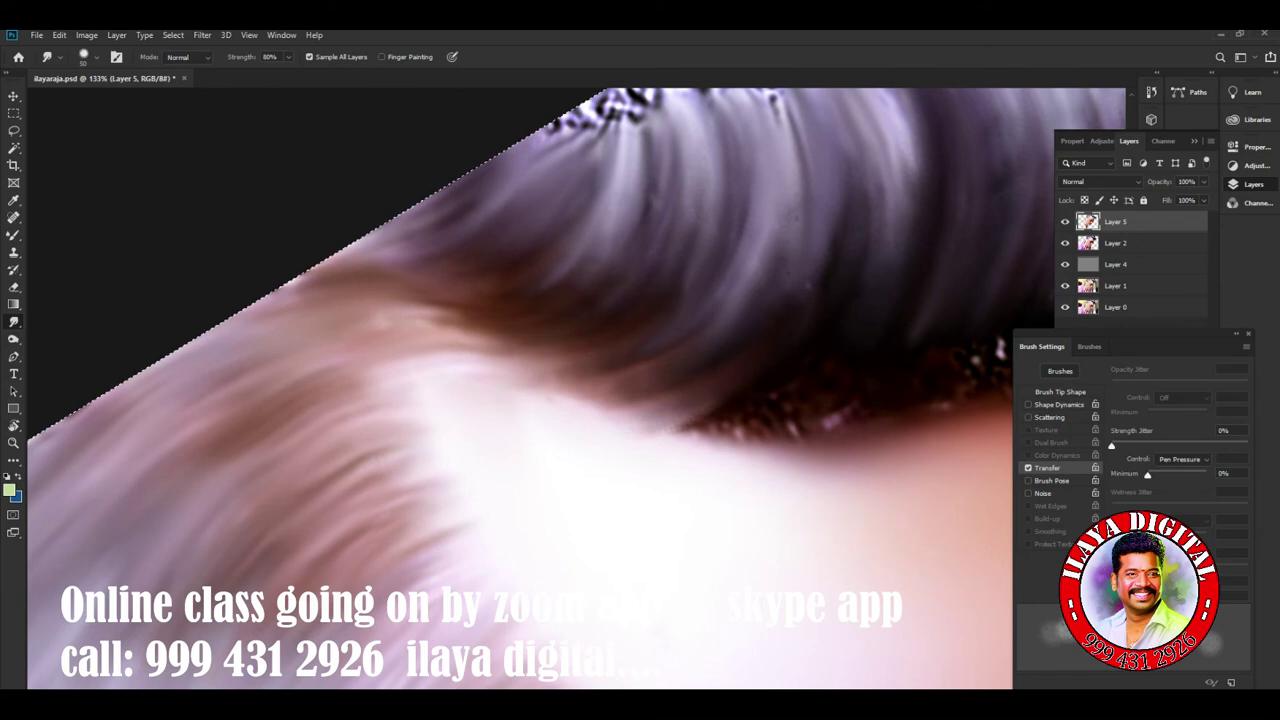
# Soften the lower hairline on the left into the skin.
pyautogui.hscroll(5, 520, 390)
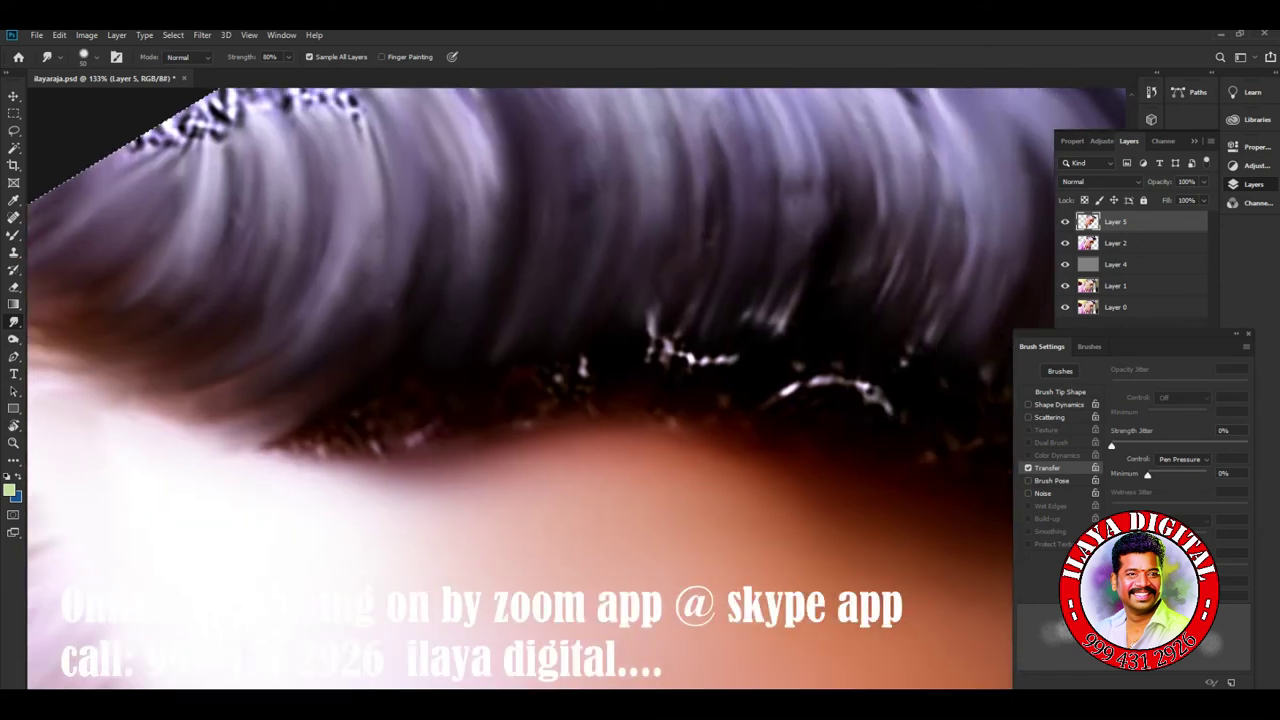
pyautogui.moveTo(330, 436); pyautogui.dragTo(230, 445)
pyautogui.moveTo(400, 426); pyautogui.dragTo(265, 450)
pyautogui.moveTo(465, 418)
pyautogui.mouseDown()
pyautogui.moveTo(340, 460)
pyautogui.moveTo(400, 455)
pyautogui.mouseUp()
# Blend the white highlights into the dark hairline and darken its lower edge.
pyautogui.moveTo(650, 315); pyautogui.dragTo(645, 380)
pyautogui.moveTo(695, 310)
pyautogui.mouseDown()
pyautogui.moveTo(675, 375)
pyautogui.moveTo(690, 390)
pyautogui.mouseUp()
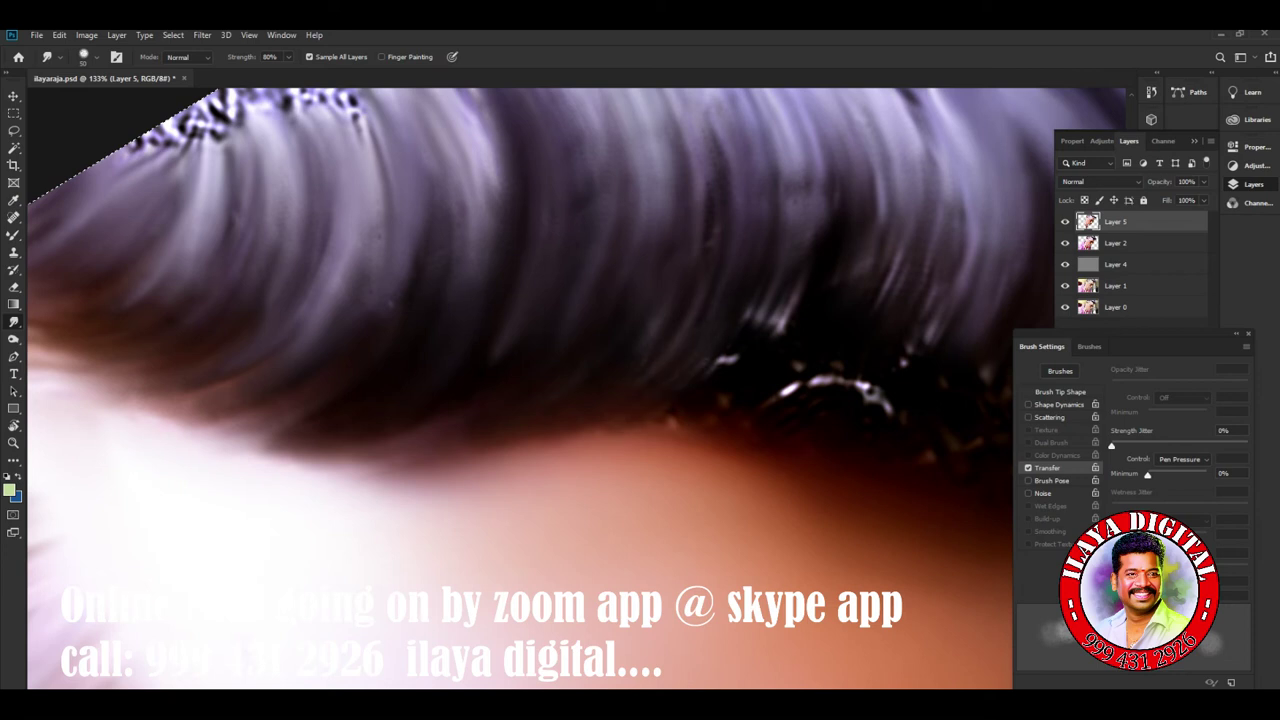
pyautogui.moveTo(790, 295); pyautogui.dragTo(720, 380)
pyautogui.moveTo(690, 400); pyautogui.dragTo(640, 440)
pyautogui.moveTo(725, 160); pyautogui.dragTo(705, 240)
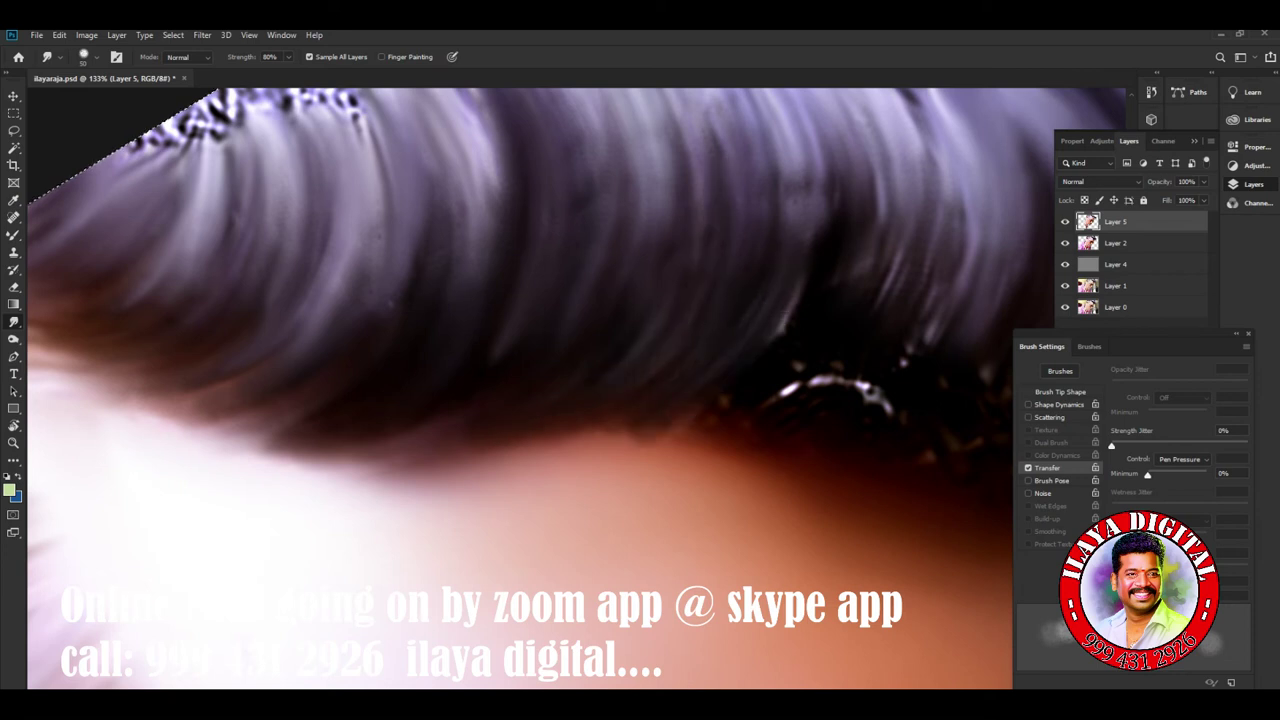
pyautogui.moveTo(440, 444); pyautogui.dragTo(345, 462)
pyautogui.moveTo(640, 438); pyautogui.dragTo(525, 450)
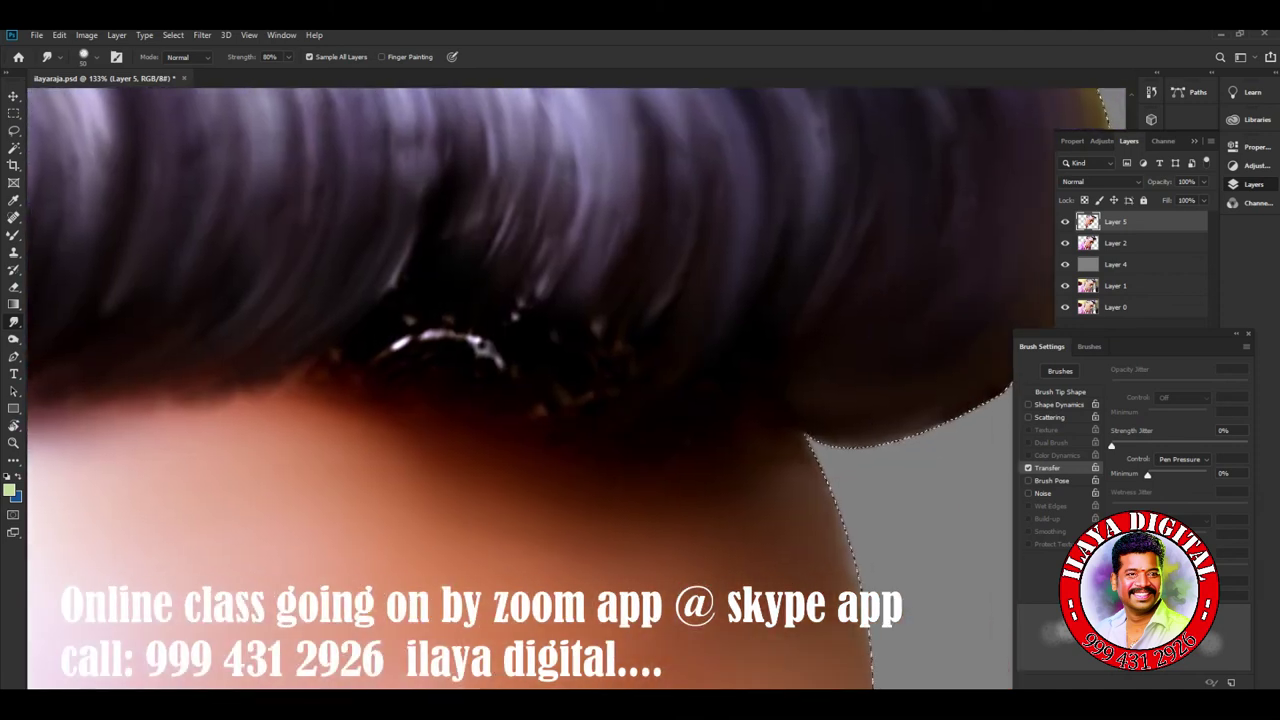
# Smear away the white highlight streak into the surrounding hair.
pyautogui.moveTo(600, 250); pyautogui.dragTo(485, 345)
pyautogui.moveTo(550, 260)
pyautogui.mouseDown()
pyautogui.moveTo(505, 315)
pyautogui.moveTo(440, 340)
pyautogui.mouseUp()
pyautogui.moveTo(505, 155); pyautogui.dragTo(410, 320)
pyautogui.moveTo(425, 200); pyautogui.dragTo(390, 300)
pyautogui.moveTo(455, 145); pyautogui.dragTo(445, 230)
pyautogui.moveTo(430, 128); pyautogui.dragTo(398, 280)
pyautogui.moveTo(405, 330); pyautogui.dragTo(300, 390)
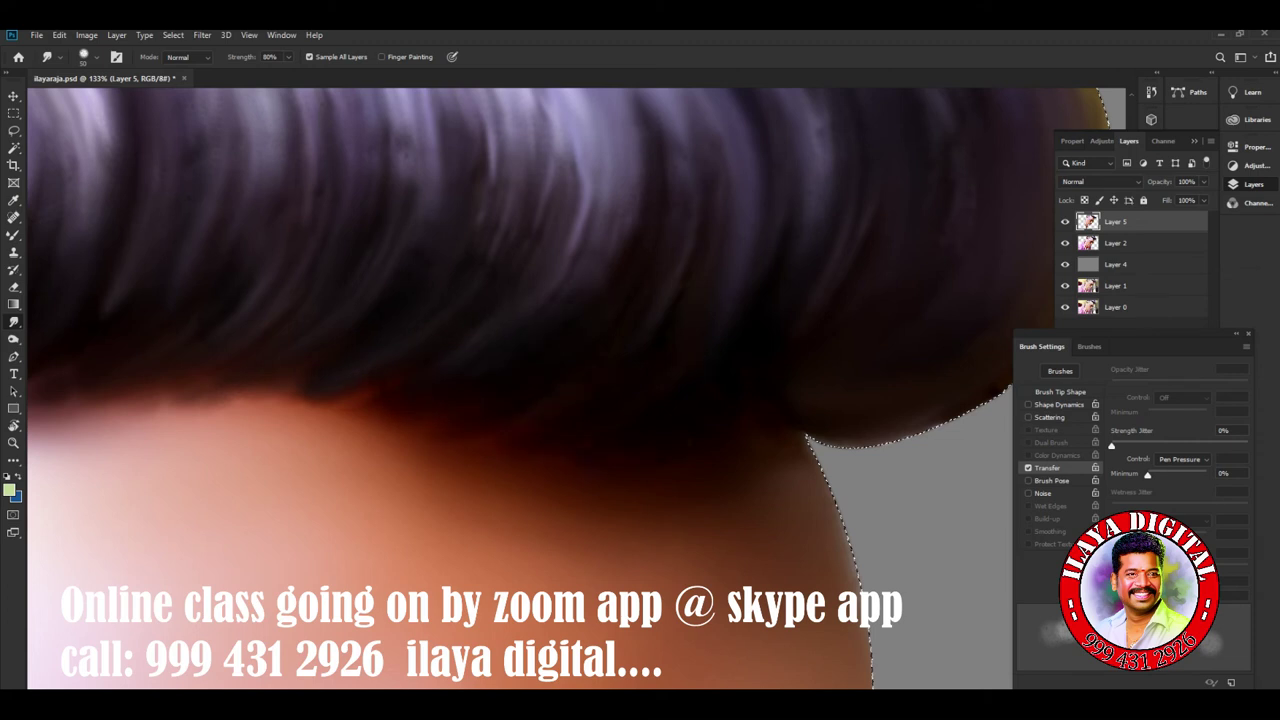
pyautogui.hscroll(-5, 540, 390)
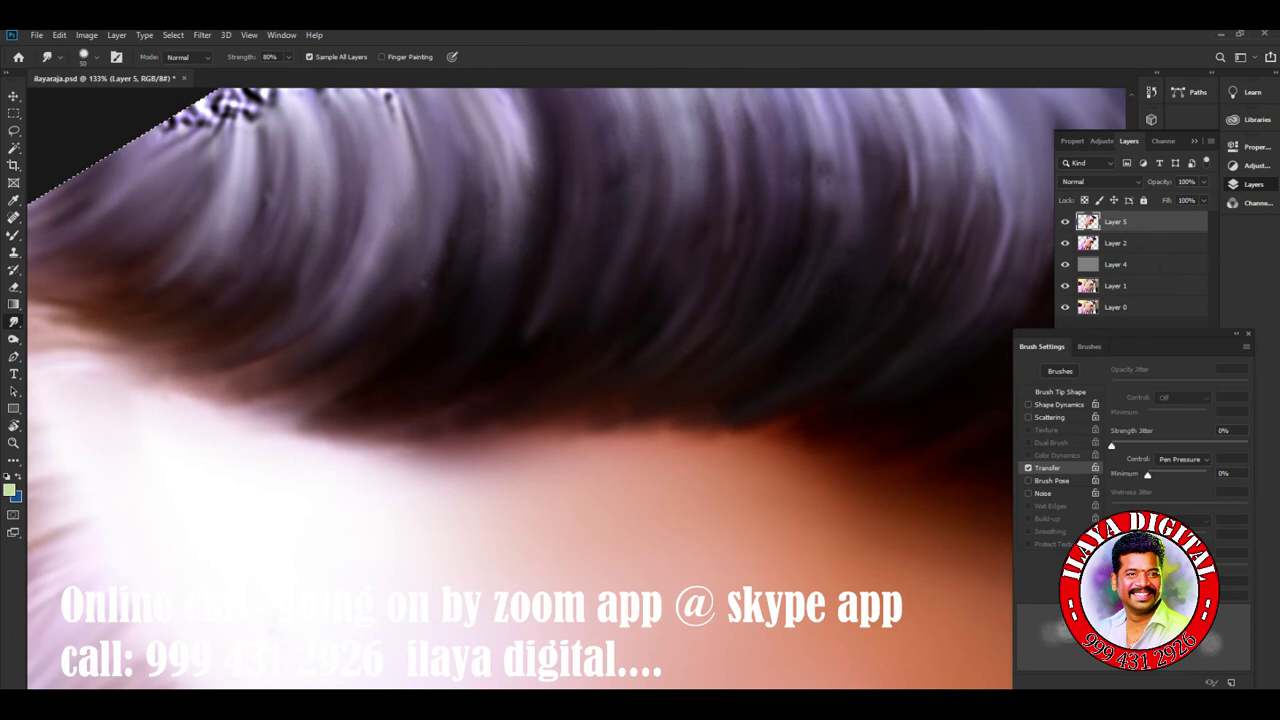
pyautogui.scroll(5, 540, 390)
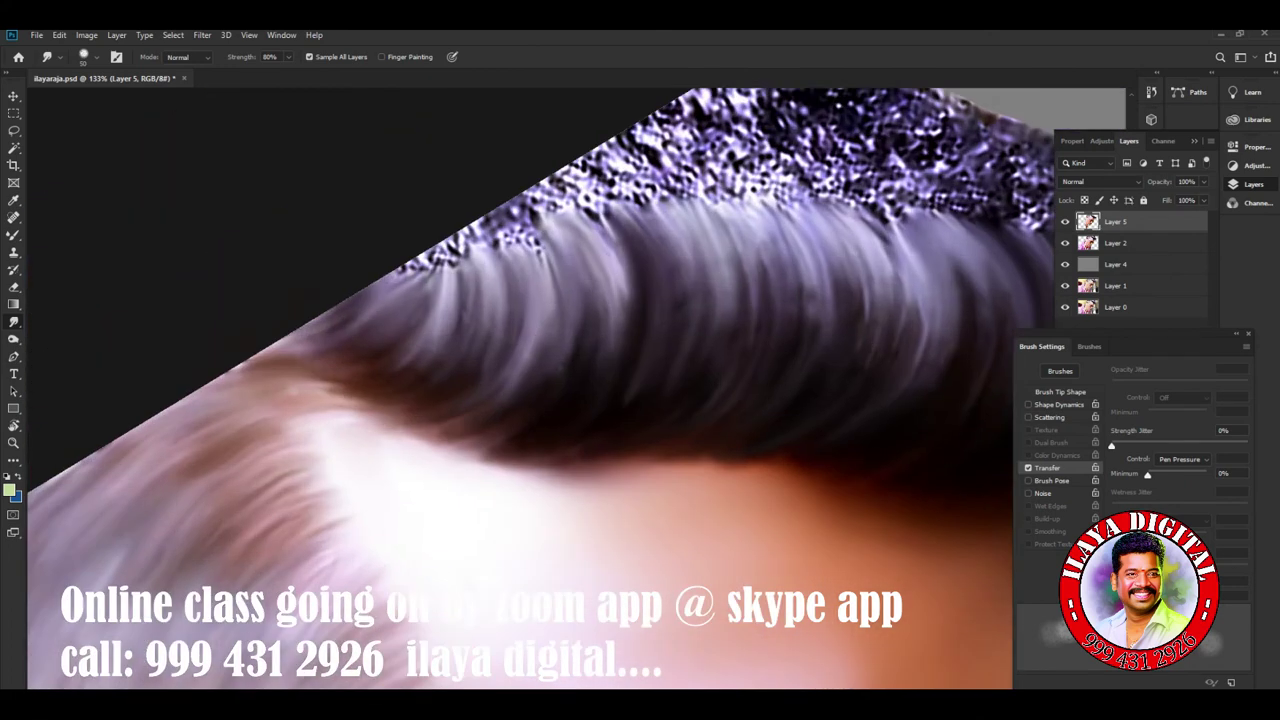
# Replace a straight smudge streak in the crown hair with a curved strand.
pyautogui.scroll(-5, 540, 390)
pyautogui.scroll(5, 540, 390)
pyautogui.scroll(2, 540, 390)
pyautogui.scroll(2, 540, 390)
pyautogui.scroll(2, 540, 390)
pyautogui.scroll(1, 540, 390)
pyautogui.moveTo(582, 268); pyautogui.dragTo(744, 356)
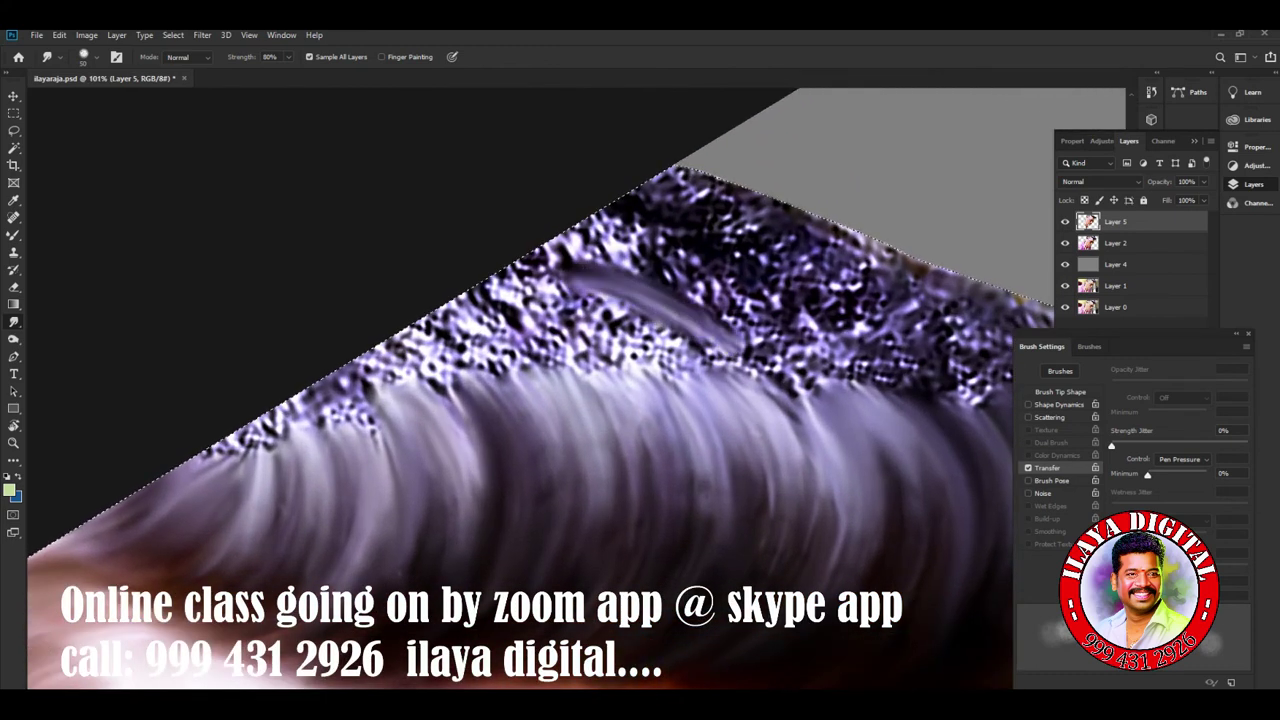
pyautogui.hotkey('ctrl', 'z')
pyautogui.moveTo(608, 242)
pyautogui.mouseDown()
pyautogui.moveTo(700, 340)
pyautogui.moveTo(740, 342)
pyautogui.mouseUp()
# Lengthen and curve the hair streak toward the right.
pyautogui.moveTo(650, 240)
pyautogui.mouseDown()
pyautogui.moveTo(778, 335)
pyautogui.moveTo(850, 334)
pyautogui.mouseUp()
pyautogui.moveTo(720, 236); pyautogui.dragTo(890, 320)
pyautogui.moveTo(750, 250)
pyautogui.mouseDown()
pyautogui.moveTo(890, 310)
pyautogui.moveTo(910, 300)
pyautogui.mouseUp()
pyautogui.moveTo(780, 232); pyautogui.dragTo(920, 300)
pyautogui.moveTo(715, 258); pyautogui.dragTo(800, 306)
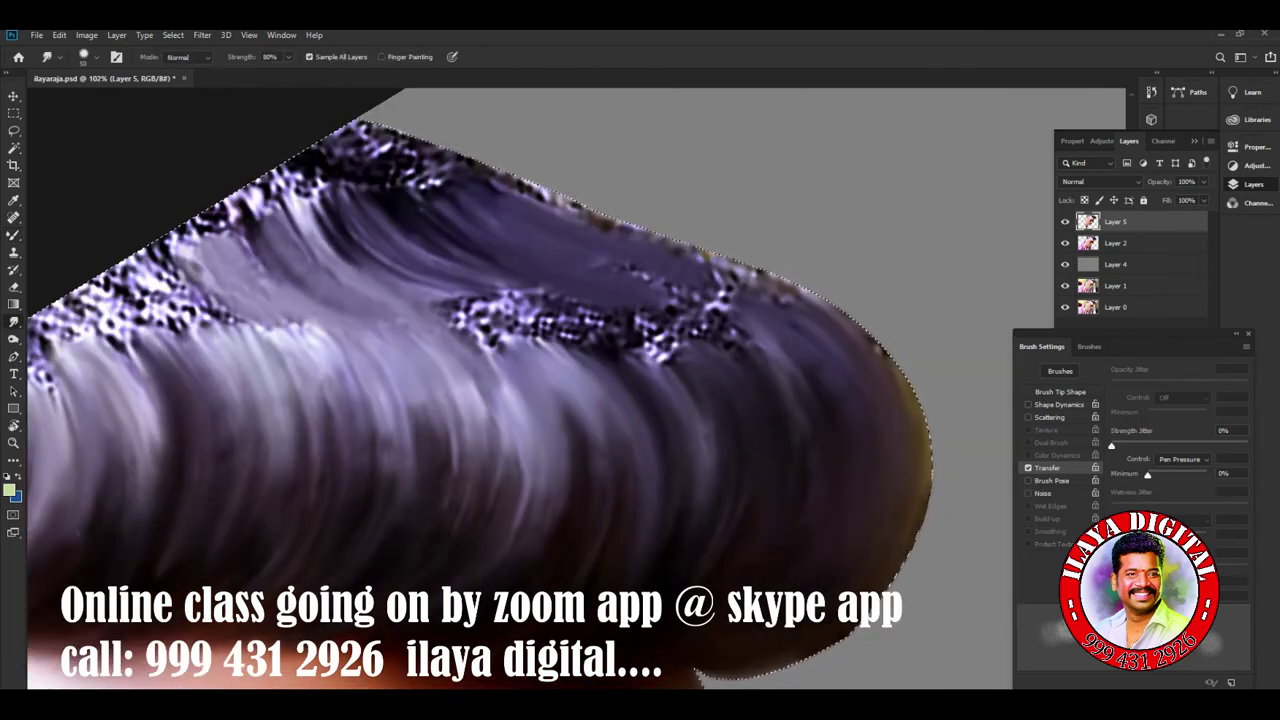
# Smooth speckles along the upper hair edge into streaks running down-right.
pyautogui.moveTo(390, 320); pyautogui.dragTo(560, 270)
pyautogui.moveTo(460, 305); pyautogui.dragTo(580, 285)
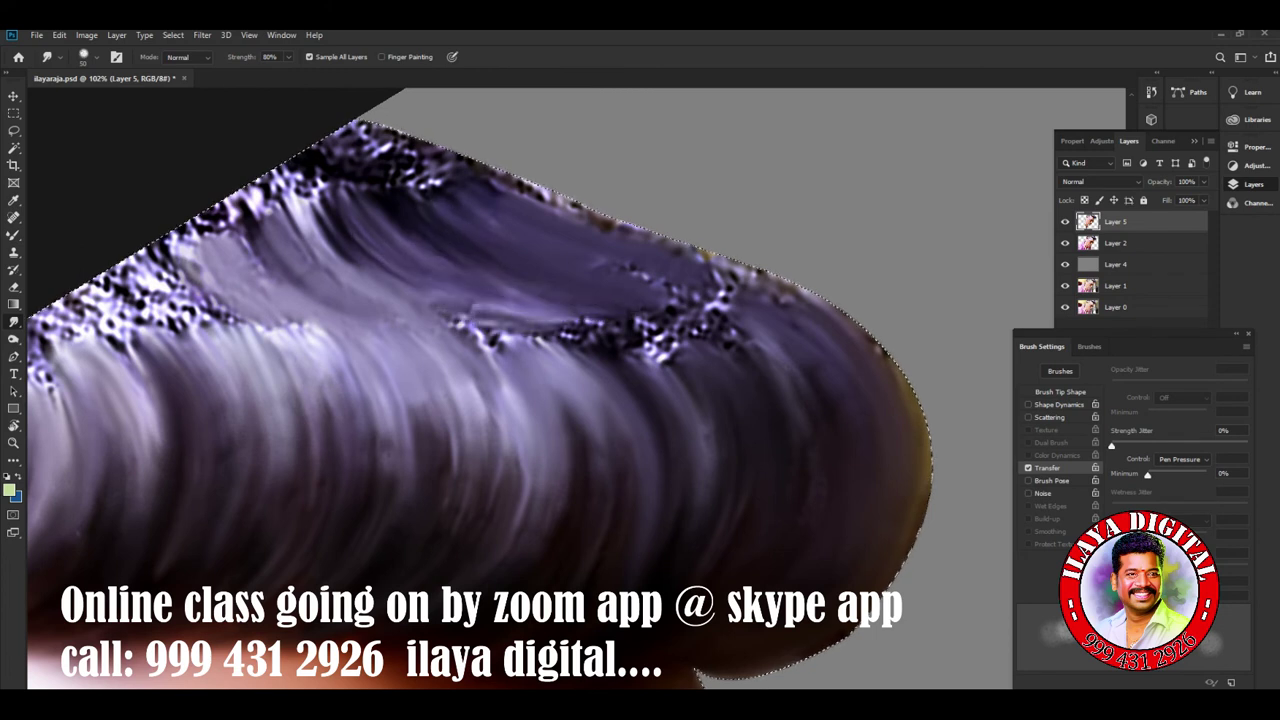
pyautogui.moveTo(490, 175)
pyautogui.mouseDown()
pyautogui.moveTo(605, 228)
pyautogui.moveTo(750, 270)
pyautogui.moveTo(835, 325)
pyautogui.mouseUp()
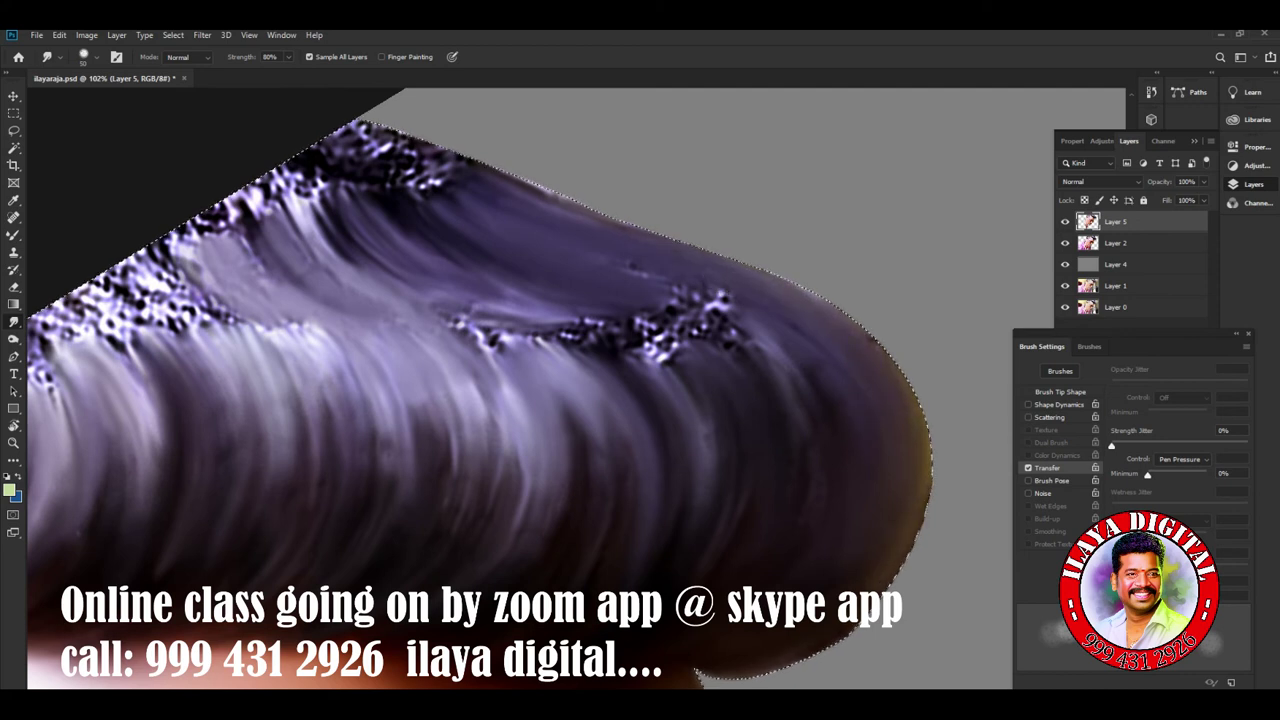
pyautogui.moveTo(705, 300); pyautogui.dragTo(810, 415)
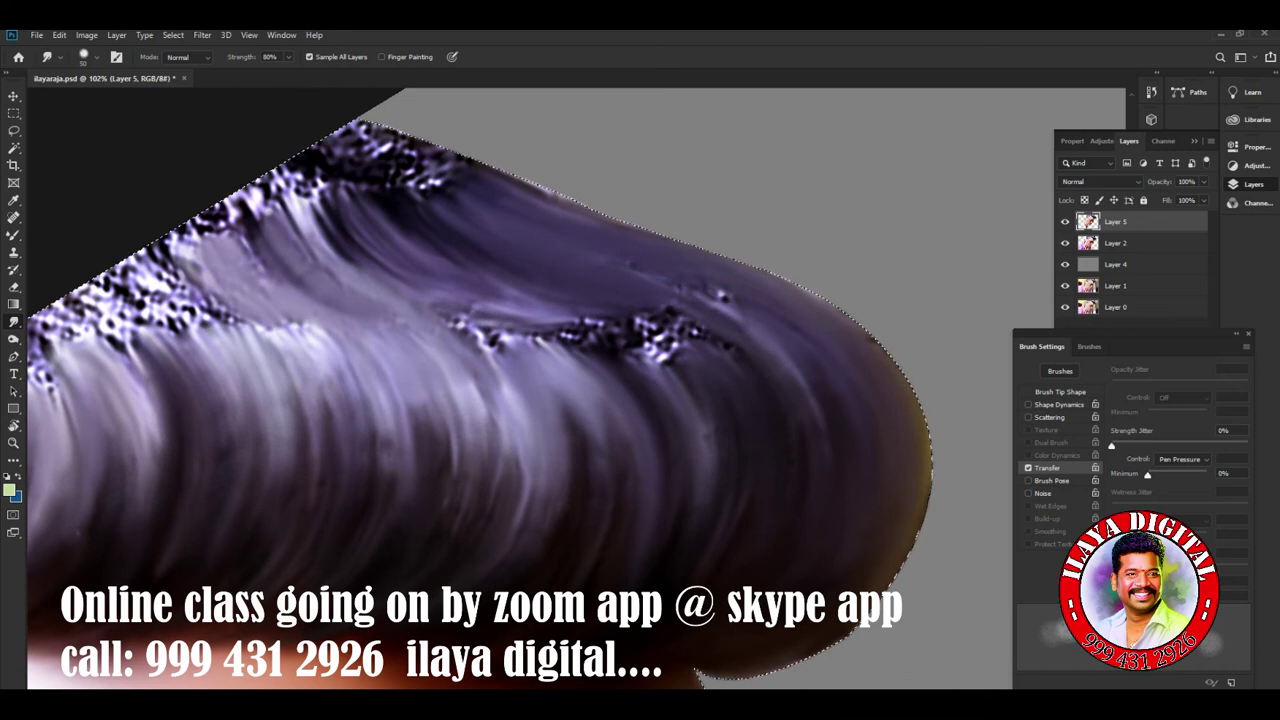
pyautogui.moveTo(695, 298); pyautogui.dragTo(808, 366)
# Smooth the bright speckles leftward and soften the right and lower-right hair.
pyautogui.moveTo(730, 330)
pyautogui.mouseDown()
pyautogui.moveTo(520, 330)
pyautogui.moveTo(590, 440)
pyautogui.moveTo(450, 320)
pyautogui.moveTo(510, 390)
pyautogui.mouseUp()
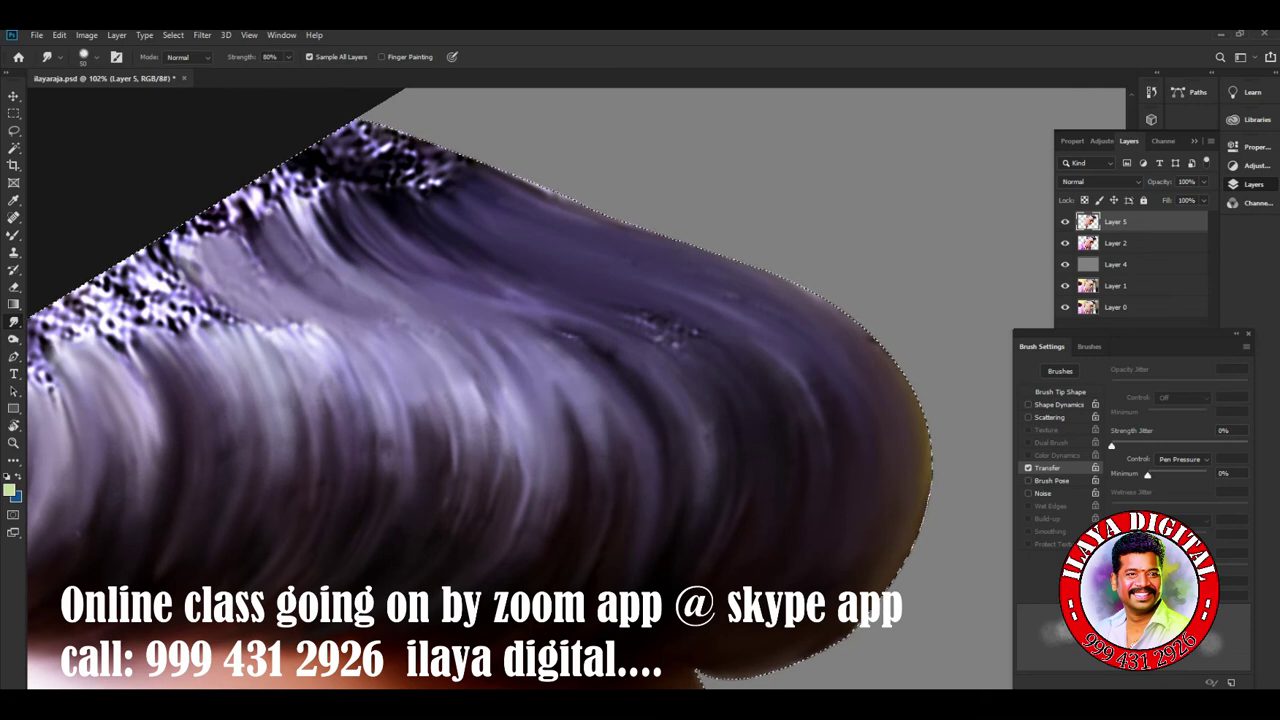
pyautogui.moveTo(470, 300)
pyautogui.mouseDown()
pyautogui.moveTo(575, 328)
pyautogui.moveTo(640, 390)
pyautogui.mouseUp()
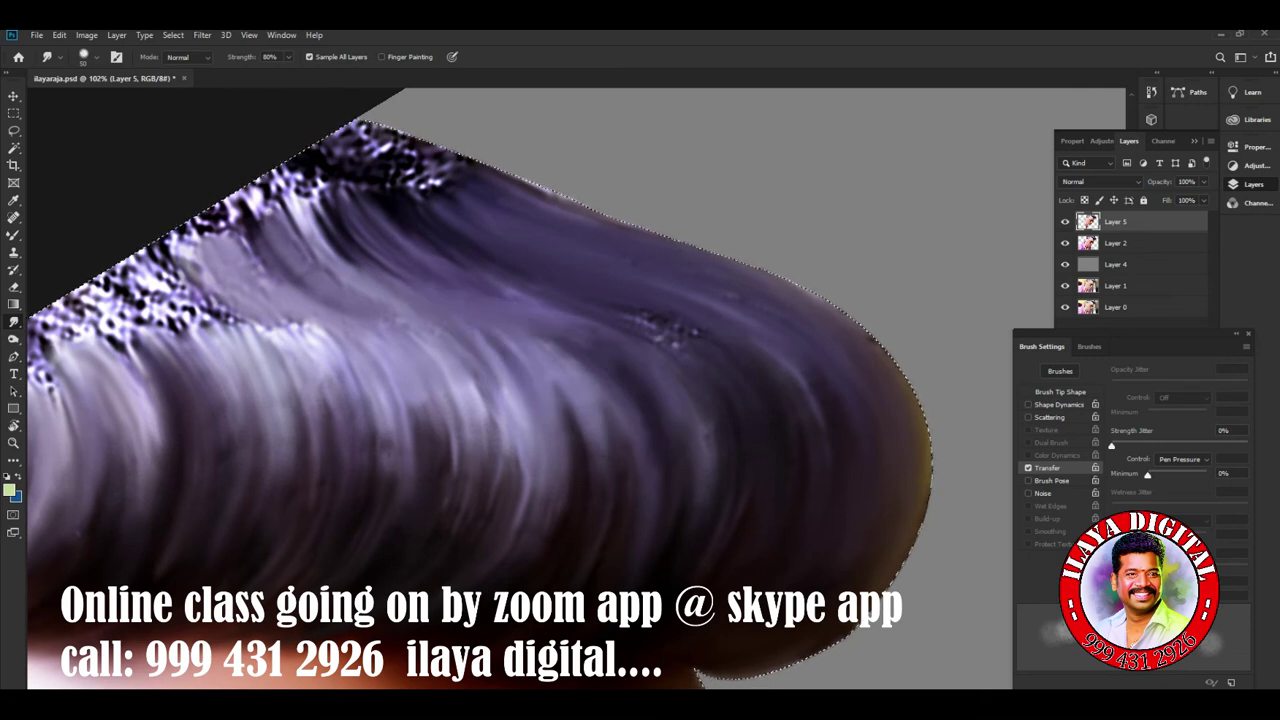
pyautogui.moveTo(640, 320); pyautogui.dragTo(720, 400)
pyautogui.moveTo(820, 300); pyautogui.dragTo(915, 415)
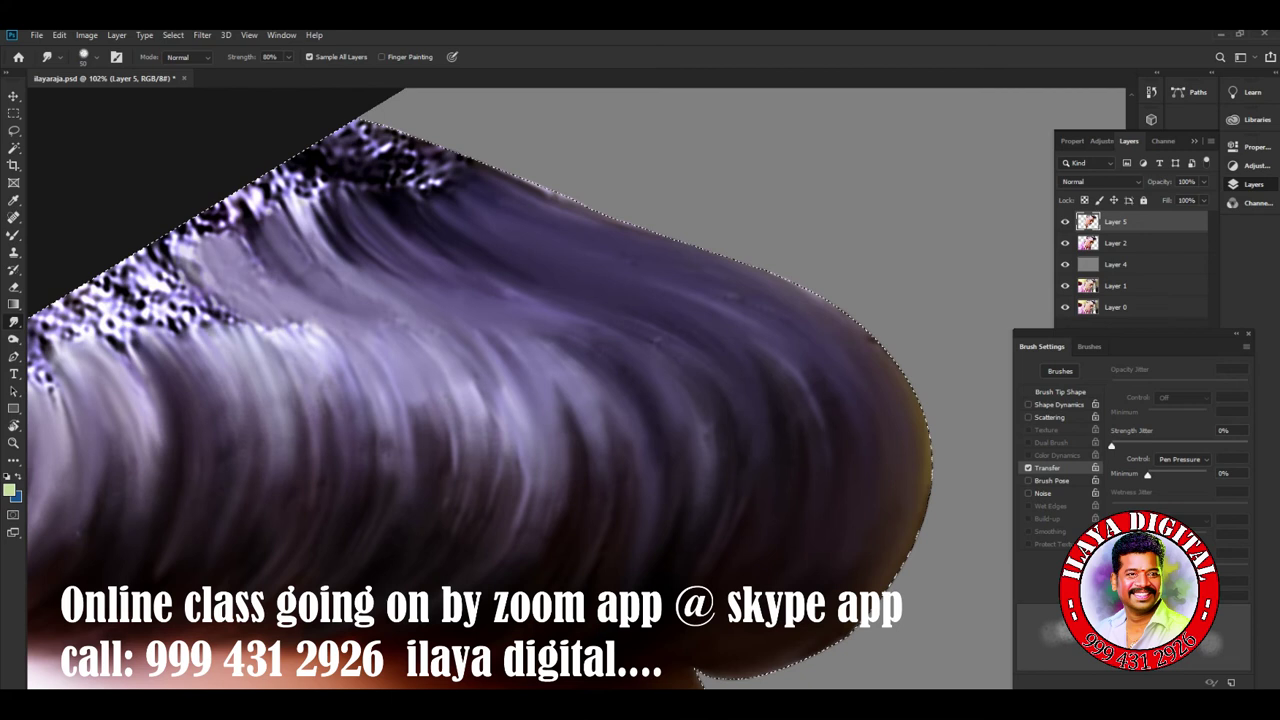
pyautogui.moveTo(760, 345); pyautogui.dragTo(815, 435)
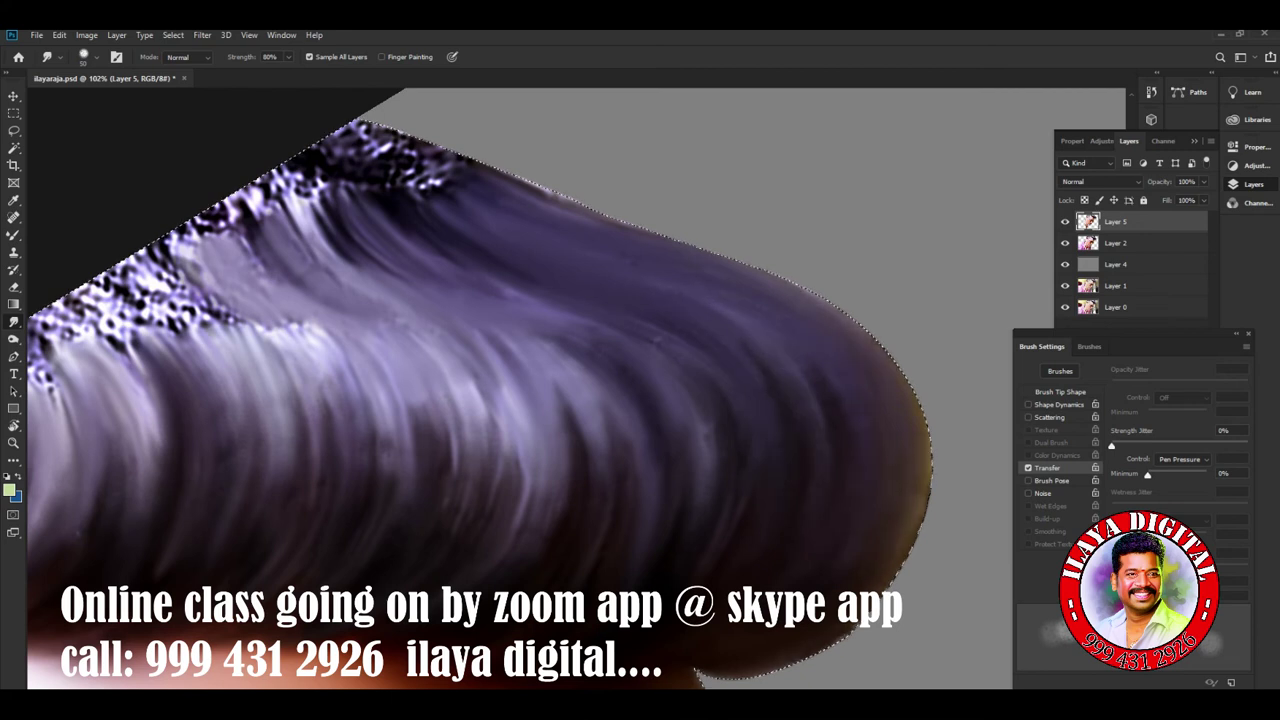
# Zoom in and smooth the speckled hair along the outer edge.
pyautogui.hotkey('ctrl', '+')
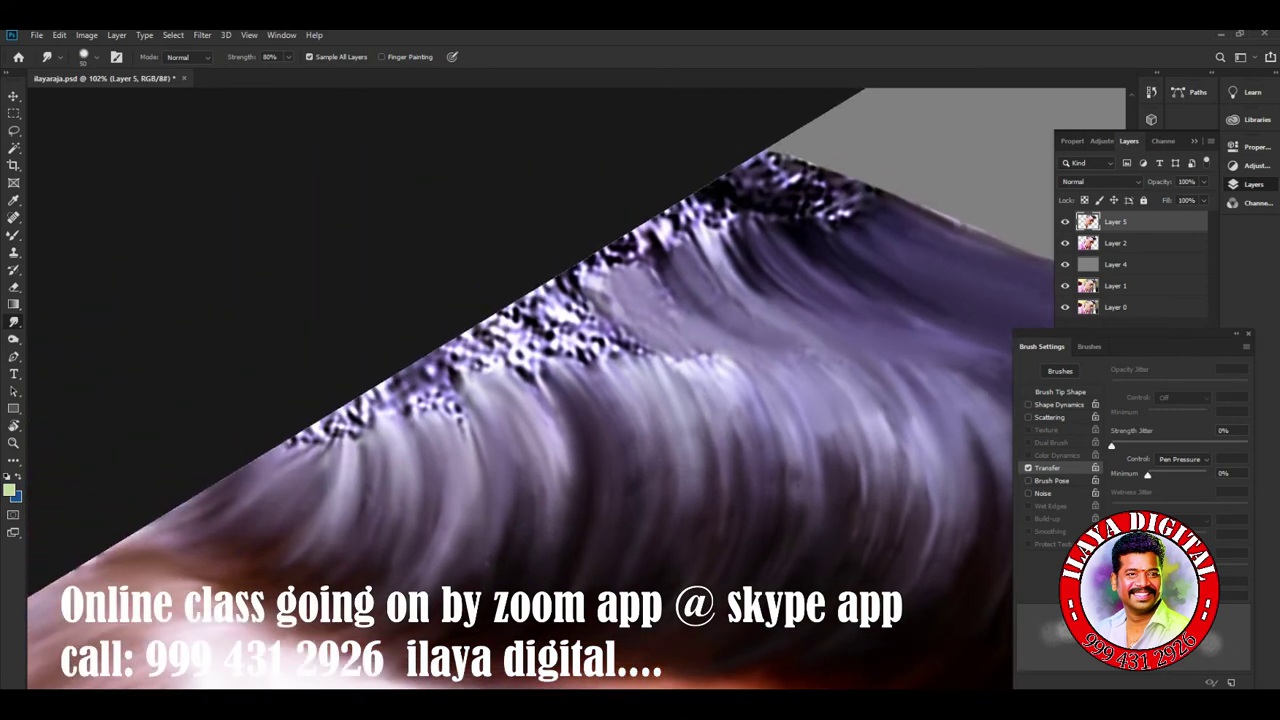
pyautogui.moveTo(415, 370)
pyautogui.mouseDown()
pyautogui.moveTo(315, 505)
pyautogui.moveTo(370, 440)
pyautogui.moveTo(400, 435)
pyautogui.mouseUp()
pyautogui.moveTo(450, 360)
pyautogui.mouseDown()
pyautogui.moveTo(430, 445)
pyautogui.moveTo(440, 440)
pyautogui.mouseUp()
pyautogui.moveTo(495, 340); pyautogui.dragTo(470, 405)
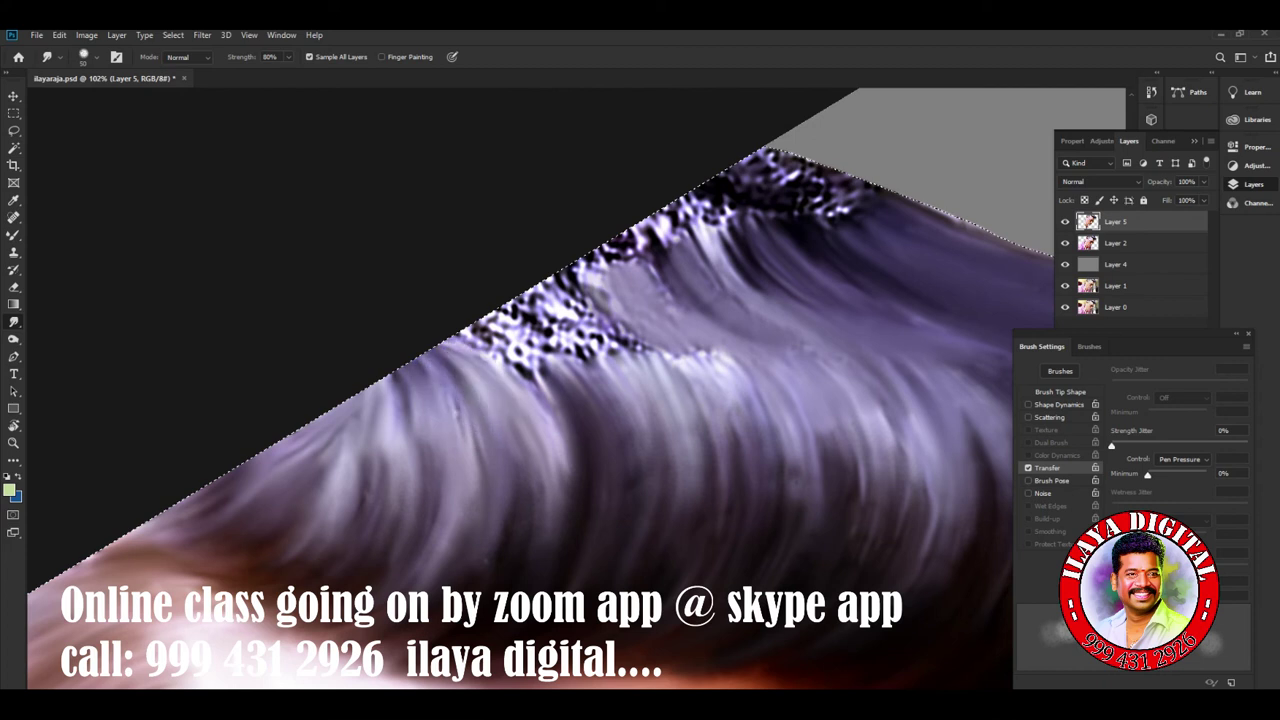
pyautogui.moveTo(600, 285)
pyautogui.mouseDown()
pyautogui.moveTo(560, 360)
pyautogui.moveTo(585, 350)
pyautogui.moveTo(660, 370)
pyautogui.mouseUp()
pyautogui.moveTo(545, 300)
pyautogui.mouseDown()
pyautogui.moveTo(580, 370)
pyautogui.moveTo(505, 365)
pyautogui.mouseUp()
pyautogui.moveTo(505, 312)
pyautogui.mouseDown()
pyautogui.moveTo(490, 370)
pyautogui.moveTo(505, 395)
pyautogui.mouseUp()
pyautogui.moveTo(500, 335); pyautogui.dragTo(480, 400)
# Smooth and darken the remaining speckles along the upper hair edge.
pyautogui.moveTo(765, 160)
pyautogui.mouseDown()
pyautogui.moveTo(790, 228)
pyautogui.moveTo(835, 222)
pyautogui.mouseUp()
pyautogui.moveTo(840, 168)
pyautogui.mouseDown()
pyautogui.moveTo(865, 215)
pyautogui.moveTo(950, 228)
pyautogui.mouseUp()
pyautogui.moveTo(748, 160)
pyautogui.mouseDown()
pyautogui.moveTo(758, 215)
pyautogui.moveTo(735, 262)
pyautogui.mouseUp()
pyautogui.moveTo(722, 182)
pyautogui.mouseDown()
pyautogui.moveTo(712, 295)
pyautogui.moveTo(690, 292)
pyautogui.mouseUp()
# Smooth the last speckled patch of crown hair, then reset the view.
pyautogui.moveTo(680, 206)
pyautogui.mouseDown()
pyautogui.moveTo(665, 295)
pyautogui.moveTo(645, 310)
pyautogui.mouseUp()
pyautogui.moveTo(625, 234); pyautogui.dragTo(600, 322)
pyautogui.moveTo(598, 258); pyautogui.dragTo(575, 322)
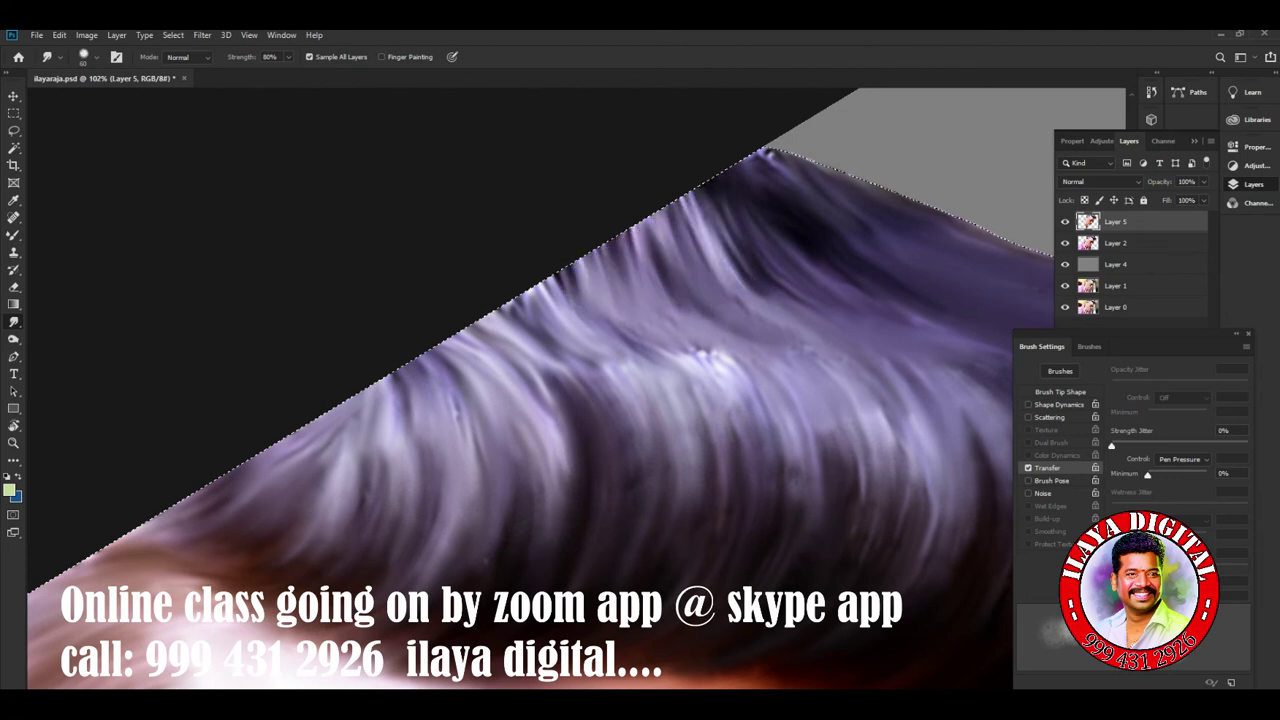
pyautogui.moveTo(700, 190); pyautogui.dragTo(780, 300)
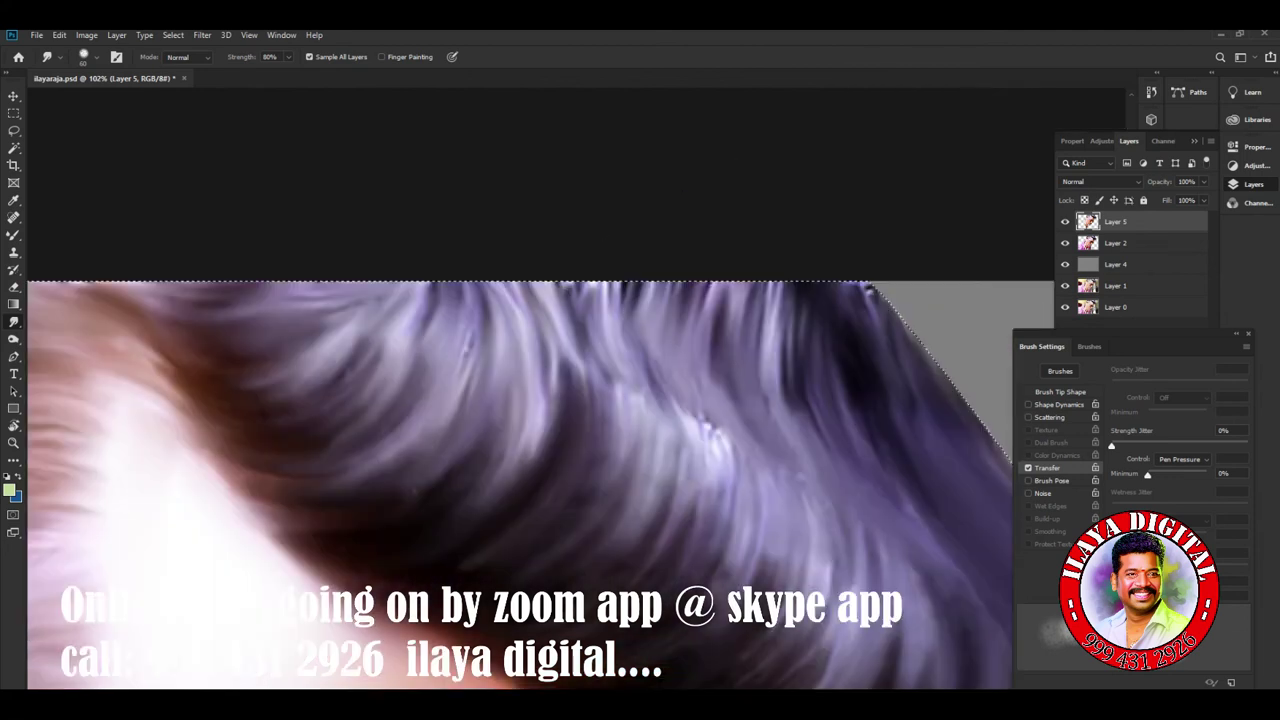
pyautogui.hotkey('ctrl', '0')
# Zoom in and smudge bright highlight strands down through the central hair.
pyautogui.scroll(3, 540, 420)
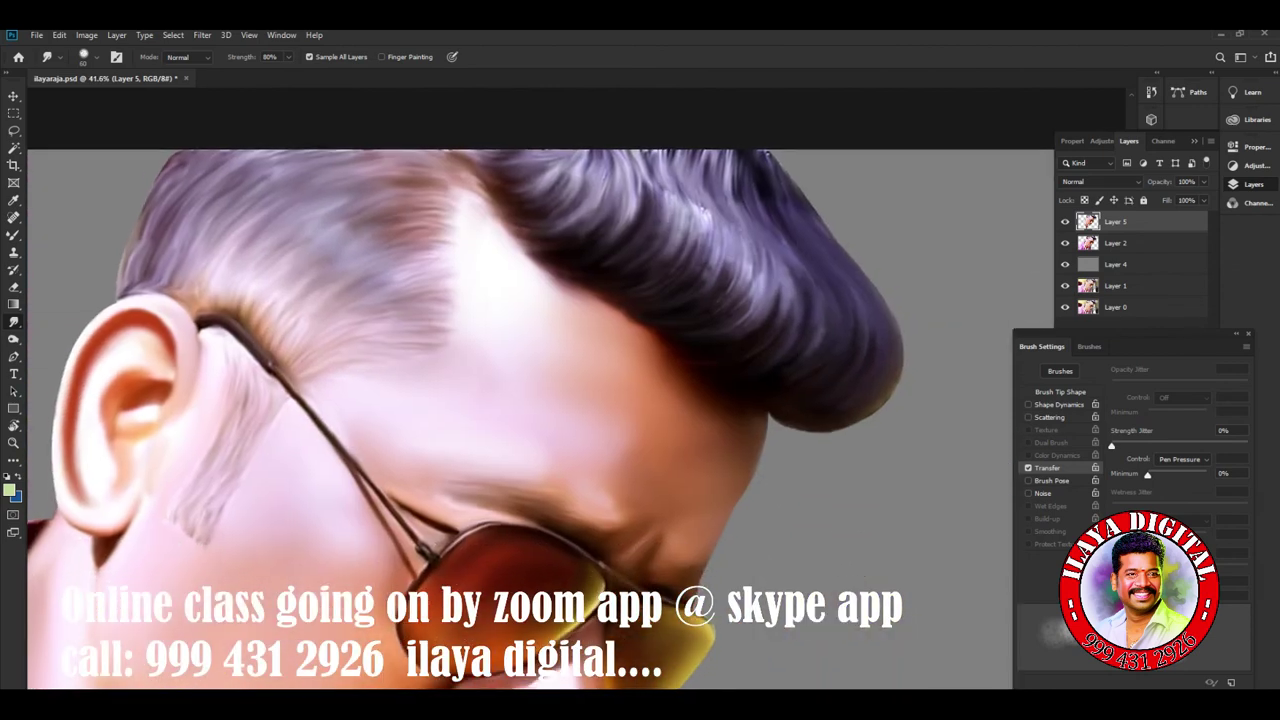
pyautogui.scroll(1, 640, 400)
pyautogui.scroll(1, 640, 400)
pyautogui.scroll(1, 640, 400)
pyautogui.scroll(1, 640, 400)
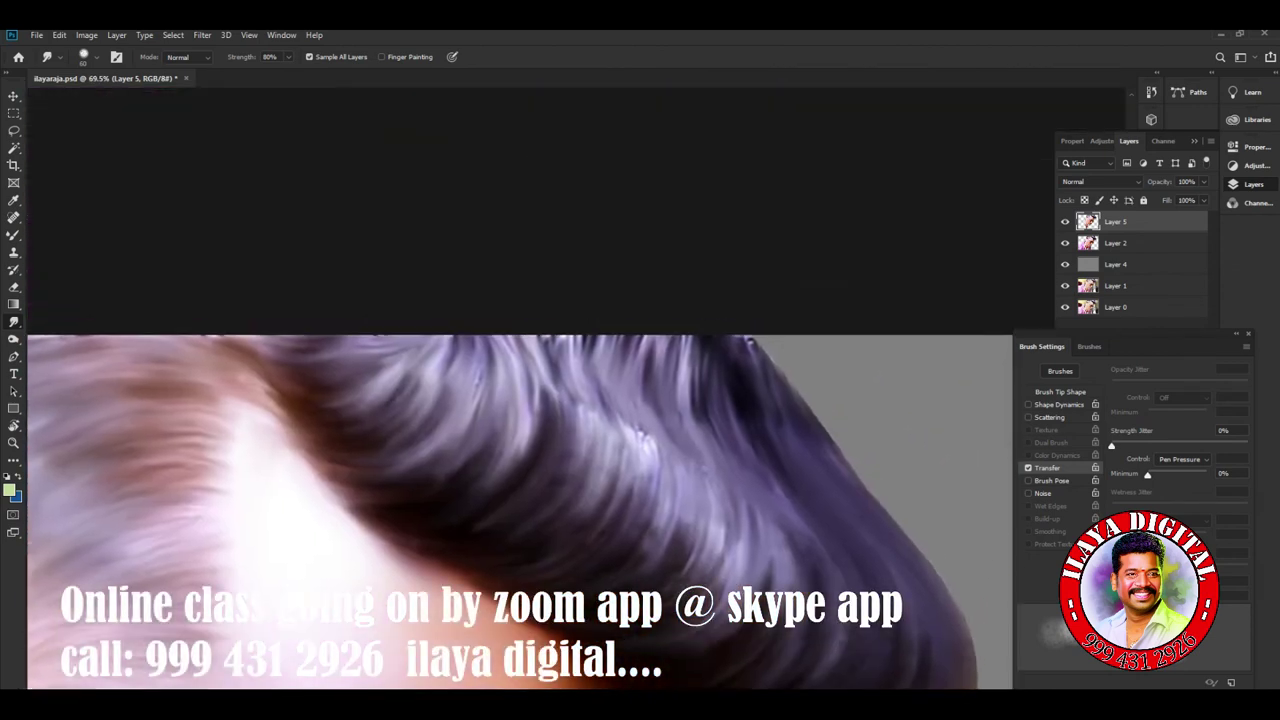
pyautogui.scroll(1, 540, 450)
pyautogui.scroll(1, 540, 450)
pyautogui.scroll(1, 540, 450)
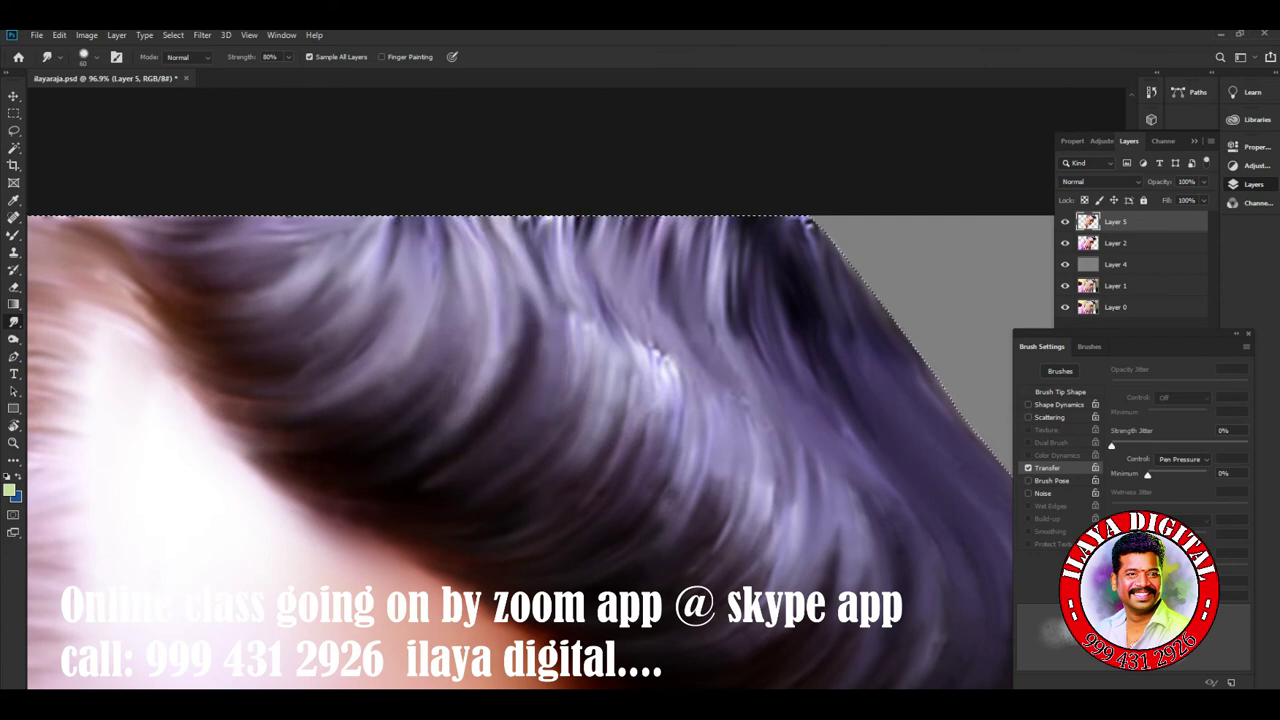
pyautogui.moveTo(620, 425); pyautogui.dragTo(630, 505)
pyautogui.moveTo(645, 345)
pyautogui.mouseDown()
pyautogui.moveTo(645, 530)
pyautogui.moveTo(695, 520)
pyautogui.mouseUp()
pyautogui.moveTo(680, 390); pyautogui.dragTo(680, 560)
# Pull the mid-head hair strands downward into lighter streaks.
pyautogui.moveTo(700, 440)
pyautogui.mouseDown()
pyautogui.moveTo(700, 570)
pyautogui.moveTo(725, 575)
pyautogui.mouseUp()
pyautogui.moveTo(755, 420); pyautogui.dragTo(740, 580)
pyautogui.moveTo(760, 465); pyautogui.dragTo(760, 580)
pyautogui.moveTo(755, 490); pyautogui.dragTo(760, 590)
pyautogui.moveTo(790, 455)
pyautogui.mouseDown()
pyautogui.moveTo(795, 520)
pyautogui.moveTo(770, 610)
pyautogui.mouseUp()
pyautogui.moveTo(787, 515); pyautogui.dragTo(785, 600)
pyautogui.moveTo(793, 430); pyautogui.dragTo(795, 485)
# Smudge the upper hair further downward and darken the right-edge hair.
pyautogui.moveTo(728, 226); pyautogui.dragTo(745, 385)
pyautogui.moveTo(726, 258); pyautogui.dragTo(756, 388)
pyautogui.moveTo(790, 292); pyautogui.dragTo(845, 436)
pyautogui.moveTo(795, 330); pyautogui.dragTo(855, 440)
pyautogui.moveTo(800, 218); pyautogui.dragTo(808, 262)
pyautogui.moveTo(845, 485); pyautogui.dragTo(855, 588)
# Touch up small hair areas and refine strands along the top edge.
pyautogui.moveTo(880, 490); pyautogui.dragTo(900, 560)
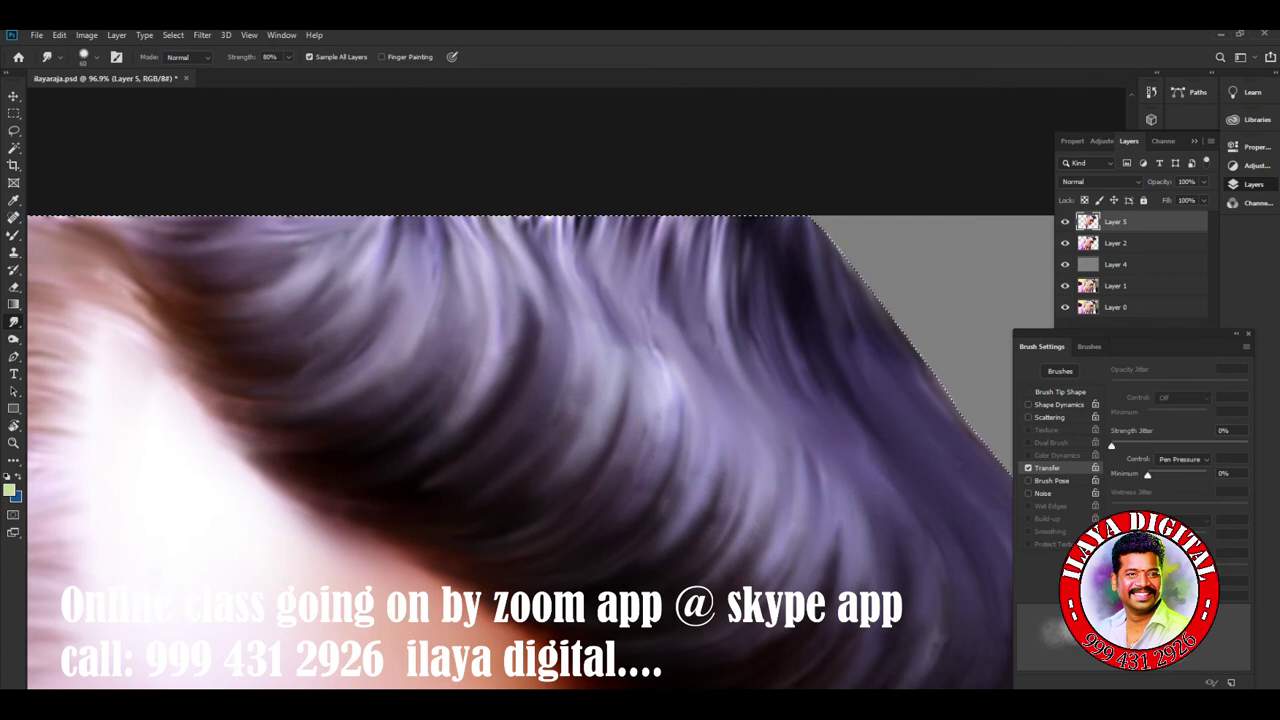
pyautogui.moveTo(716, 218); pyautogui.dragTo(705, 276)
pyautogui.moveTo(665, 218); pyautogui.dragTo(665, 250)
pyautogui.moveTo(567, 228)
pyautogui.mouseDown()
pyautogui.moveTo(567, 268)
pyautogui.moveTo(542, 254)
pyautogui.mouseUp()
pyautogui.moveTo(500, 216); pyautogui.dragTo(520, 240)
pyautogui.moveTo(590, 218)
pyautogui.mouseDown()
pyautogui.moveTo(590, 246)
pyautogui.moveTo(572, 250)
pyautogui.moveTo(616, 348)
pyautogui.mouseUp()
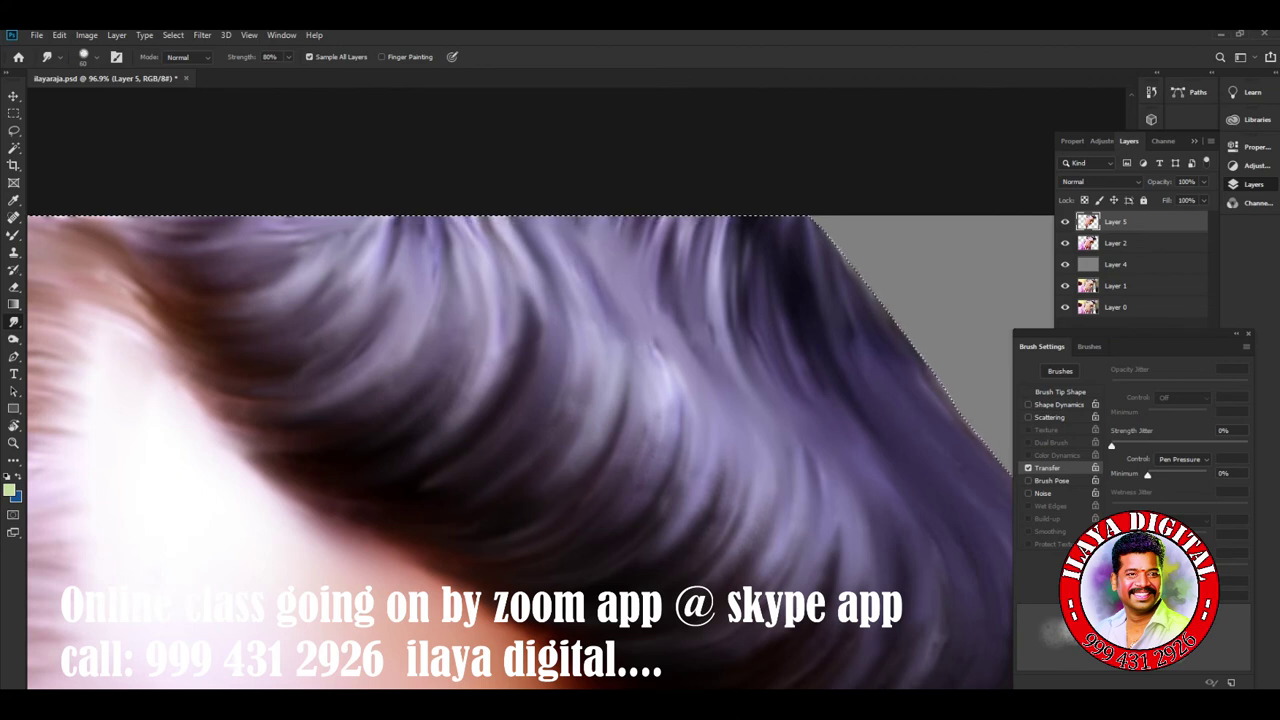
# Reshape the strands near the top edge into darker flowing streaks.
pyautogui.moveTo(660, 218)
pyautogui.mouseDown()
pyautogui.moveTo(668, 300)
pyautogui.moveTo(660, 275)
pyautogui.mouseUp()
pyautogui.moveTo(705, 220)
pyautogui.mouseDown()
pyautogui.moveTo(722, 345)
pyautogui.moveTo(730, 318)
pyautogui.mouseUp()
pyautogui.moveTo(694, 266); pyautogui.dragTo(727, 350)
pyautogui.moveTo(636, 234); pyautogui.dragTo(718, 312)
pyautogui.moveTo(696, 226)
pyautogui.mouseDown()
pyautogui.moveTo(814, 390)
pyautogui.moveTo(831, 340)
pyautogui.mouseUp()
pyautogui.moveTo(806, 248)
pyautogui.mouseDown()
pyautogui.moveTo(865, 352)
pyautogui.moveTo(848, 298)
pyautogui.mouseUp()
# Reshape and darken the hair strands on the right of the crown.
pyautogui.moveTo(712, 305); pyautogui.dragTo(745, 355)
pyautogui.moveTo(712, 248); pyautogui.dragTo(780, 355)
pyautogui.moveTo(740, 300); pyautogui.dragTo(800, 440)
pyautogui.moveTo(805, 335)
pyautogui.mouseDown()
pyautogui.moveTo(845, 465)
pyautogui.moveTo(895, 495)
pyautogui.mouseUp()
pyautogui.scroll(-2, 569, 309)
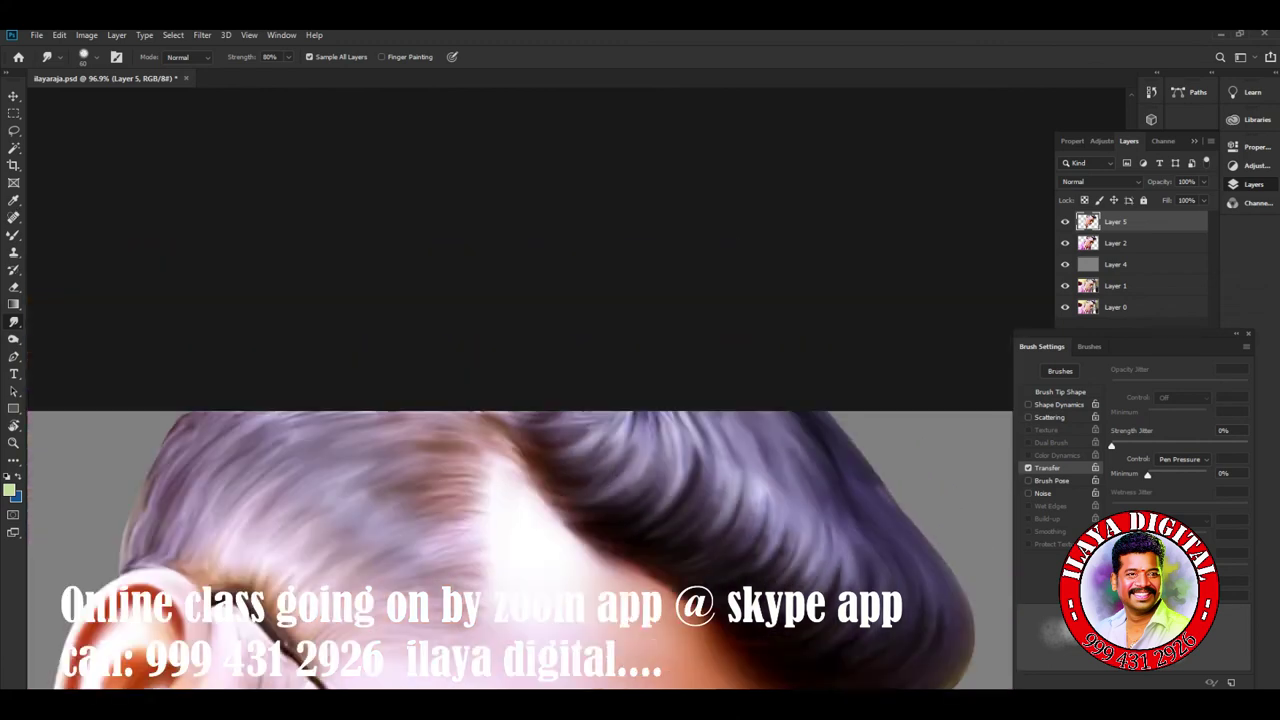
pyautogui.scroll(-2, 569, 309)
pyautogui.scroll(-2, 569, 309)
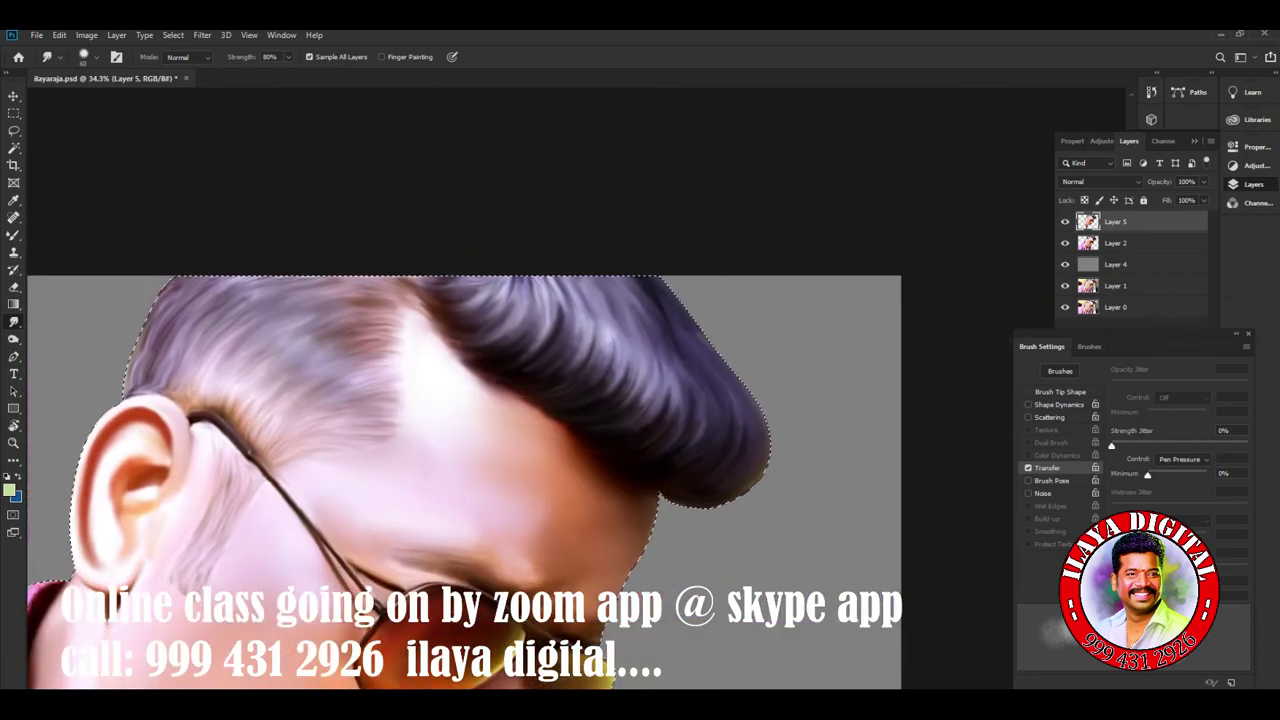
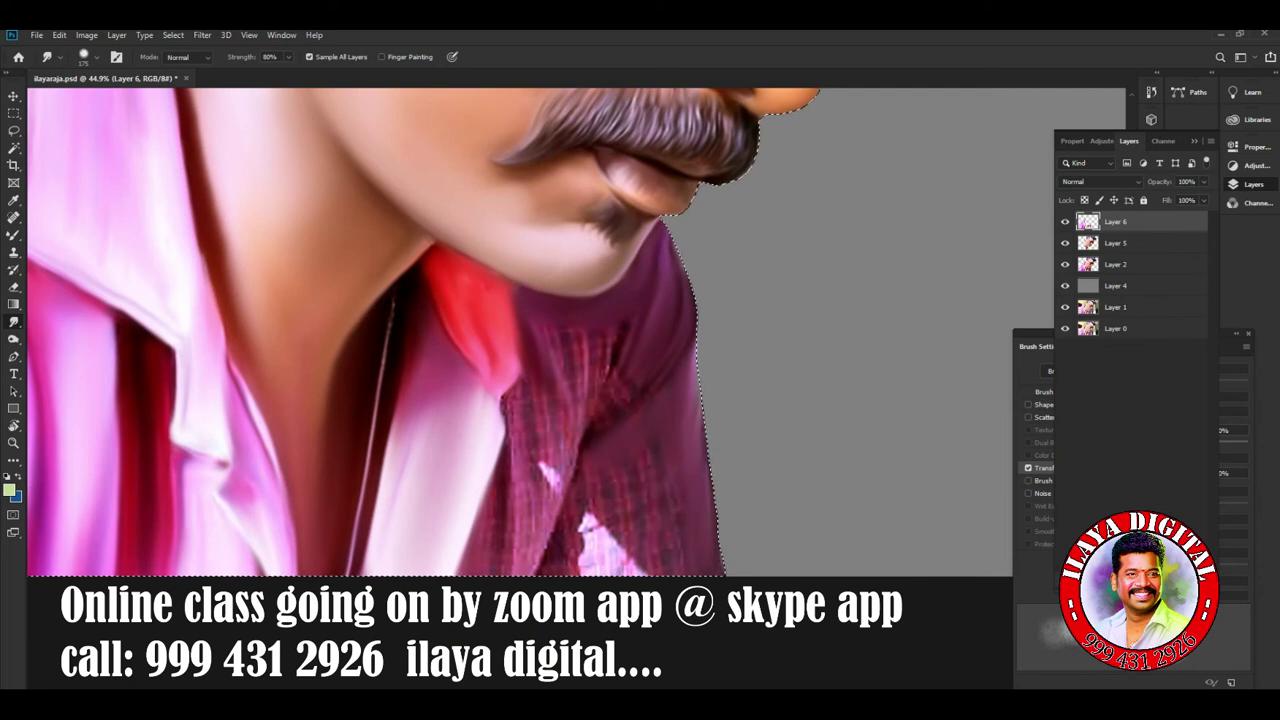
# Smudge the shirt's white highlight patches and plaid texture into smooth downward strokes.
pyautogui.moveTo(588, 500)
pyautogui.mouseDown()
pyautogui.moveTo(590, 565)
pyautogui.moveTo(618, 570)
pyautogui.mouseUp()
pyautogui.moveTo(628, 495); pyautogui.dragTo(630, 512)
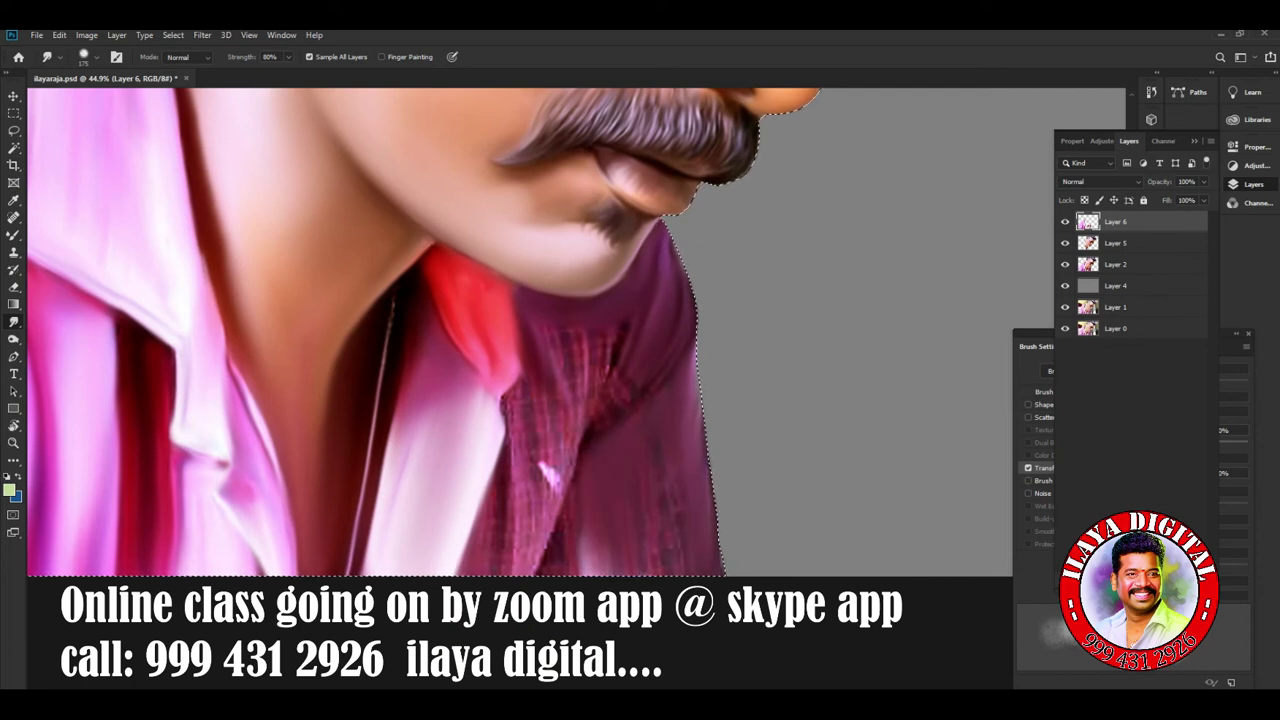
pyautogui.moveTo(585, 345); pyautogui.dragTo(586, 395)
pyautogui.moveTo(608, 342); pyautogui.dragTo(610, 375)
pyautogui.moveTo(570, 334)
pyautogui.mouseDown()
pyautogui.moveTo(572, 392)
pyautogui.moveTo(533, 515)
pyautogui.mouseUp()
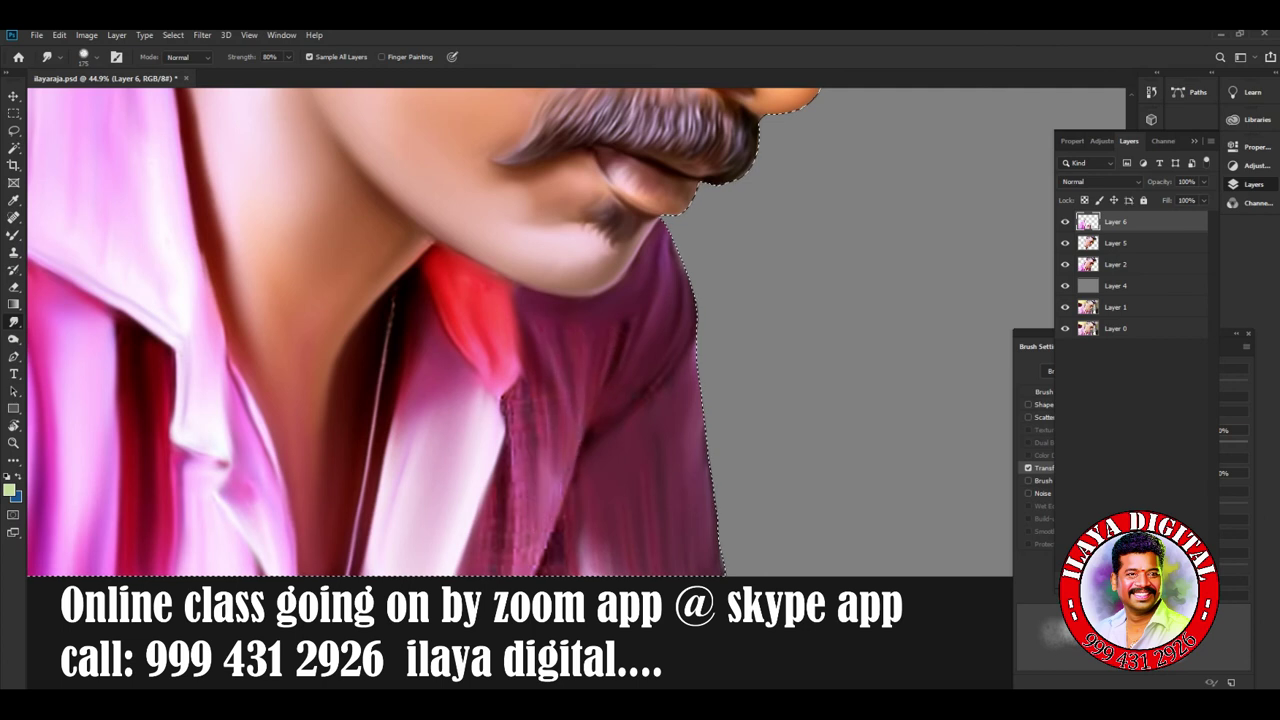
pyautogui.moveTo(505, 418); pyautogui.dragTo(512, 550)
pyautogui.moveTo(475, 490); pyautogui.dragTo(490, 575)
pyautogui.moveTo(554, 470)
pyautogui.mouseDown()
pyautogui.moveTo(533, 575)
pyautogui.moveTo(588, 576)
pyautogui.mouseUp()
pyautogui.moveTo(596, 532); pyautogui.dragTo(592, 576)
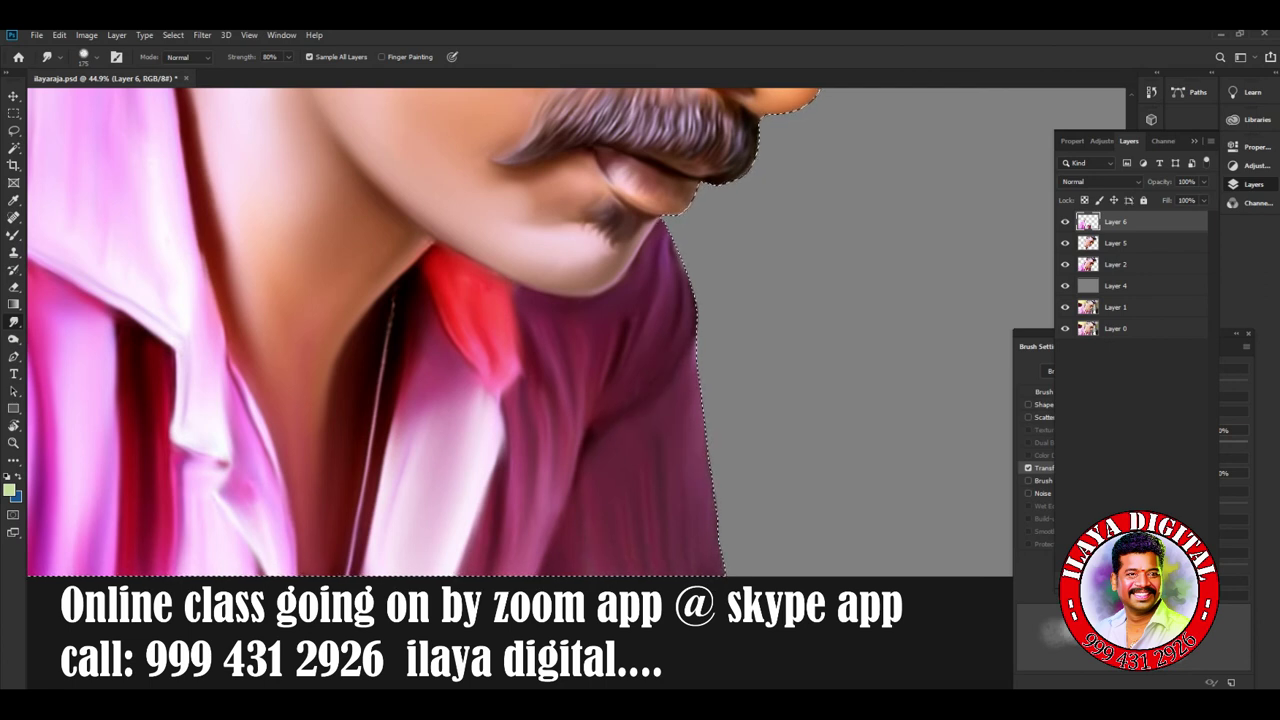
# Blend and darken the light shirt-edge streak, and soften the shading under the red collar.
pyautogui.moveTo(576, 414); pyautogui.dragTo(548, 508)
pyautogui.moveTo(494, 442); pyautogui.dragTo(492, 504)
pyautogui.moveTo(502, 406); pyautogui.dragTo(494, 490)
pyautogui.moveTo(502, 396); pyautogui.dragTo(494, 472)
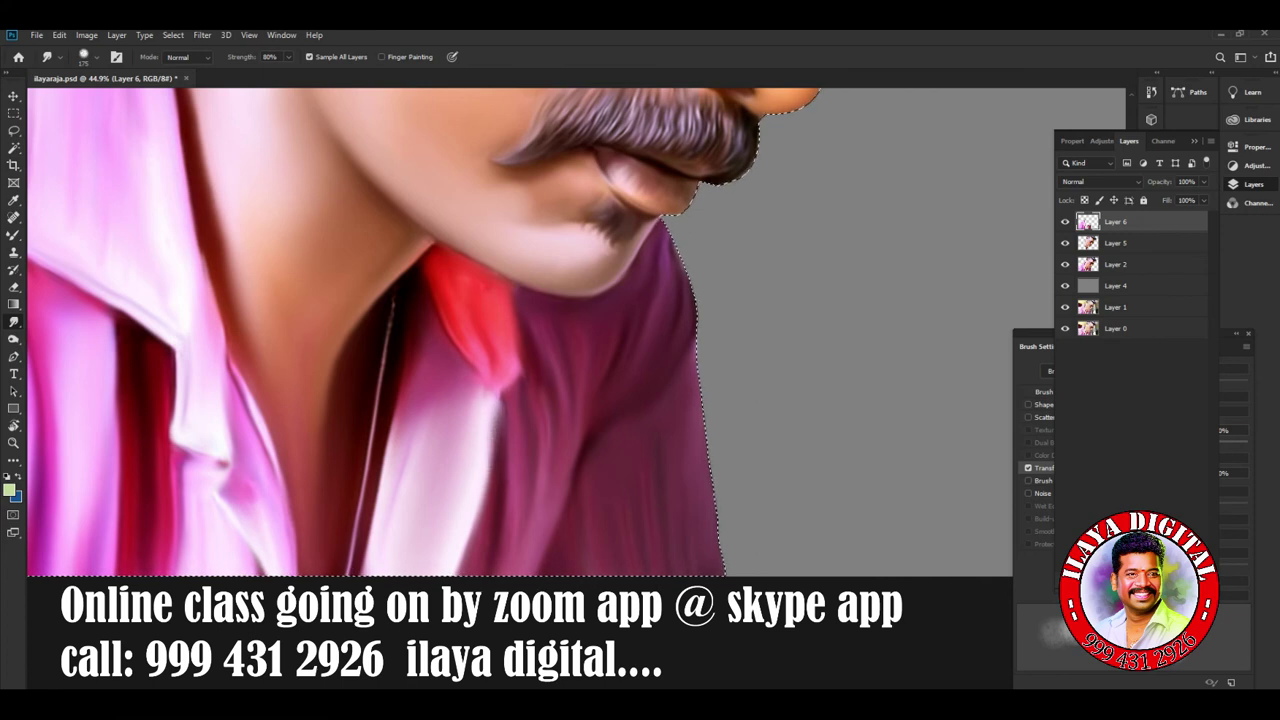
pyautogui.moveTo(496, 408); pyautogui.dragTo(482, 526)
pyautogui.moveTo(494, 440); pyautogui.dragTo(474, 556)
pyautogui.moveTo(470, 390)
pyautogui.mouseDown()
pyautogui.moveTo(450, 462)
pyautogui.moveTo(464, 468)
pyautogui.mouseUp()
pyautogui.moveTo(440, 404); pyautogui.dragTo(410, 546)
pyautogui.moveTo(458, 426)
pyautogui.mouseDown()
pyautogui.moveTo(414, 554)
pyautogui.moveTo(440, 540)
pyautogui.moveTo(412, 542)
pyautogui.mouseUp()
pyautogui.moveTo(410, 430); pyautogui.dragTo(400, 532)
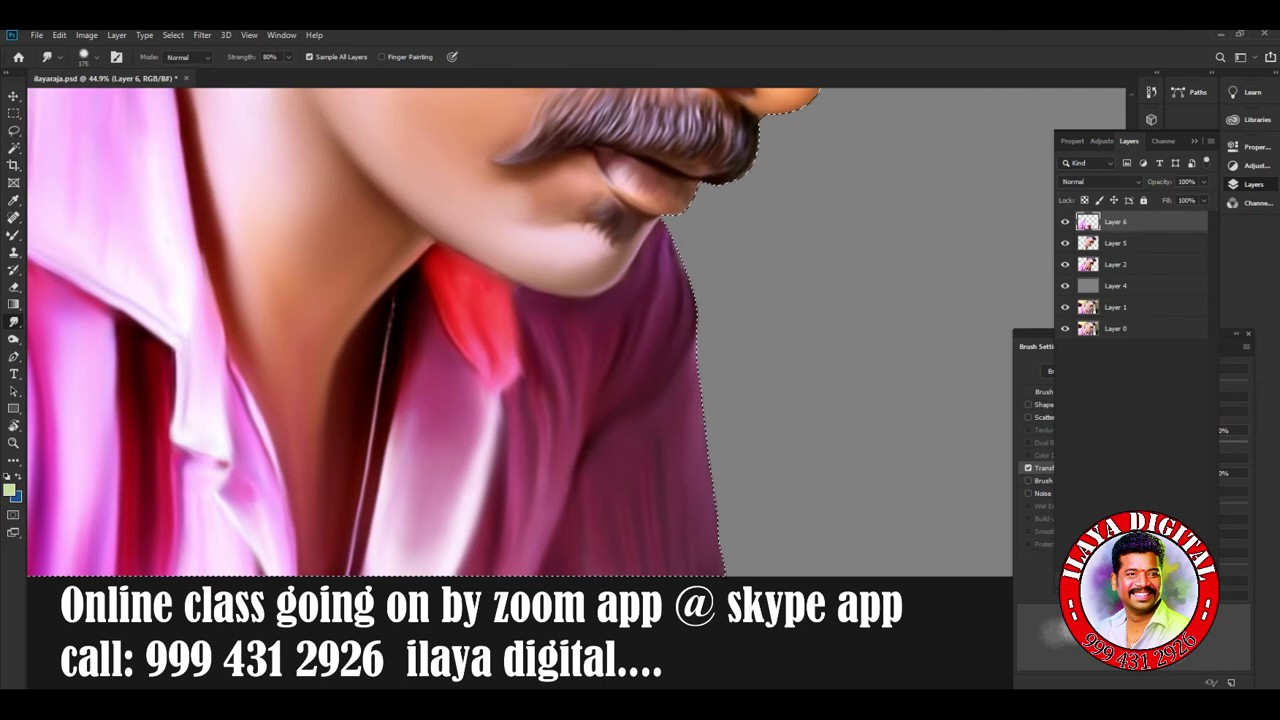
pyautogui.moveTo(498, 390); pyautogui.dragTo(480, 524)
pyautogui.moveTo(478, 444); pyautogui.dragTo(462, 532)
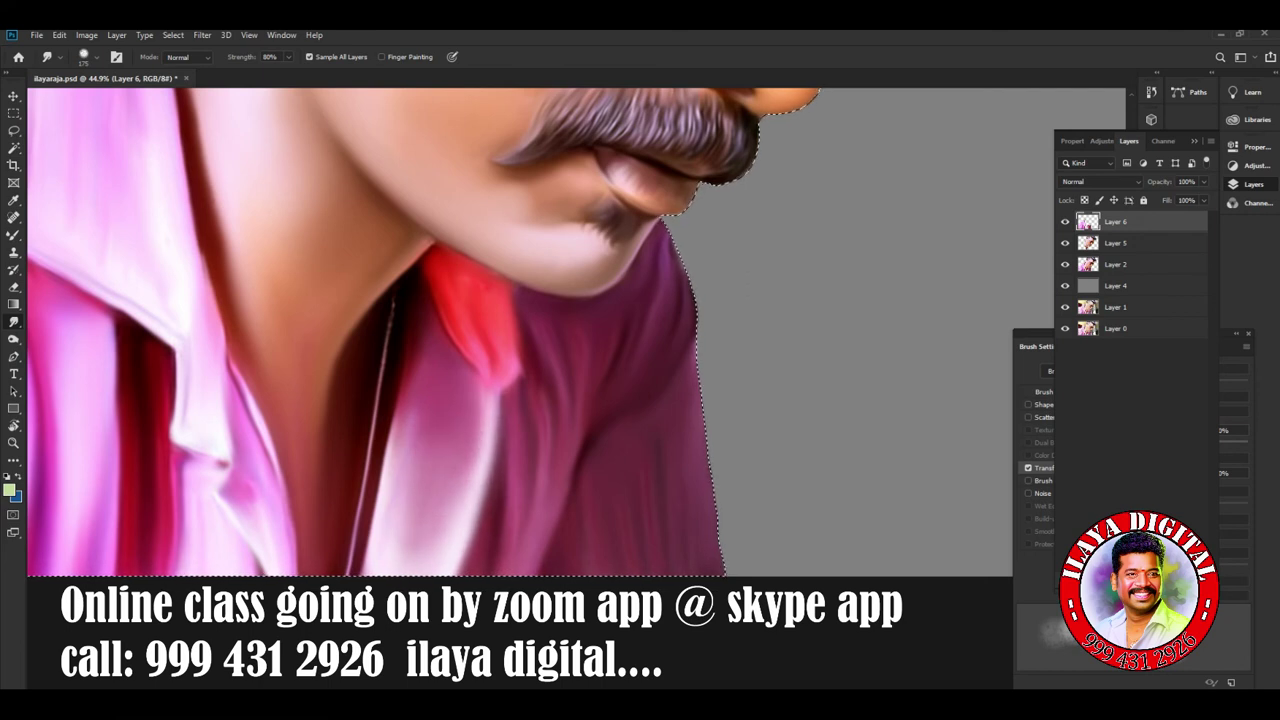
pyautogui.moveTo(508, 336); pyautogui.dragTo(498, 382)
pyautogui.moveTo(374, 296); pyautogui.dragTo(388, 378)
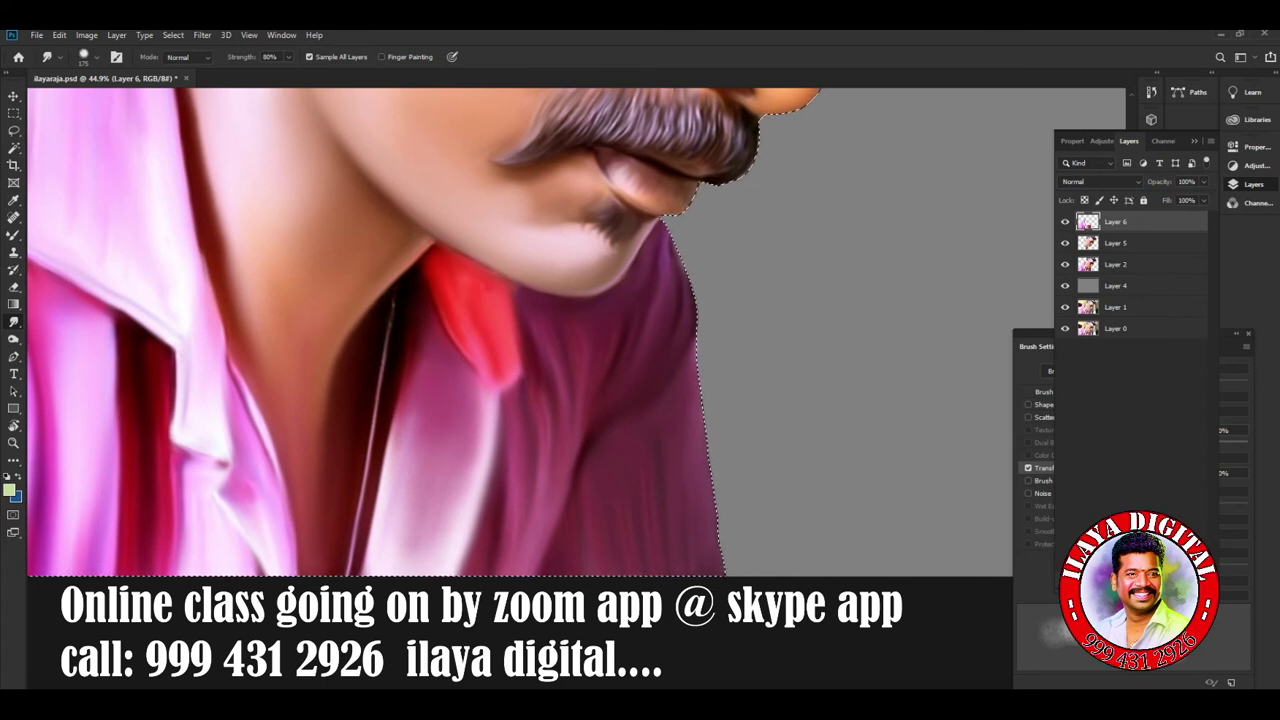
pyautogui.scroll(-3, 520, 330)
# Deselect, fit the head in view, and merge Layer 5 into Layer 6.
pyautogui.scroll(-1, 520, 330)
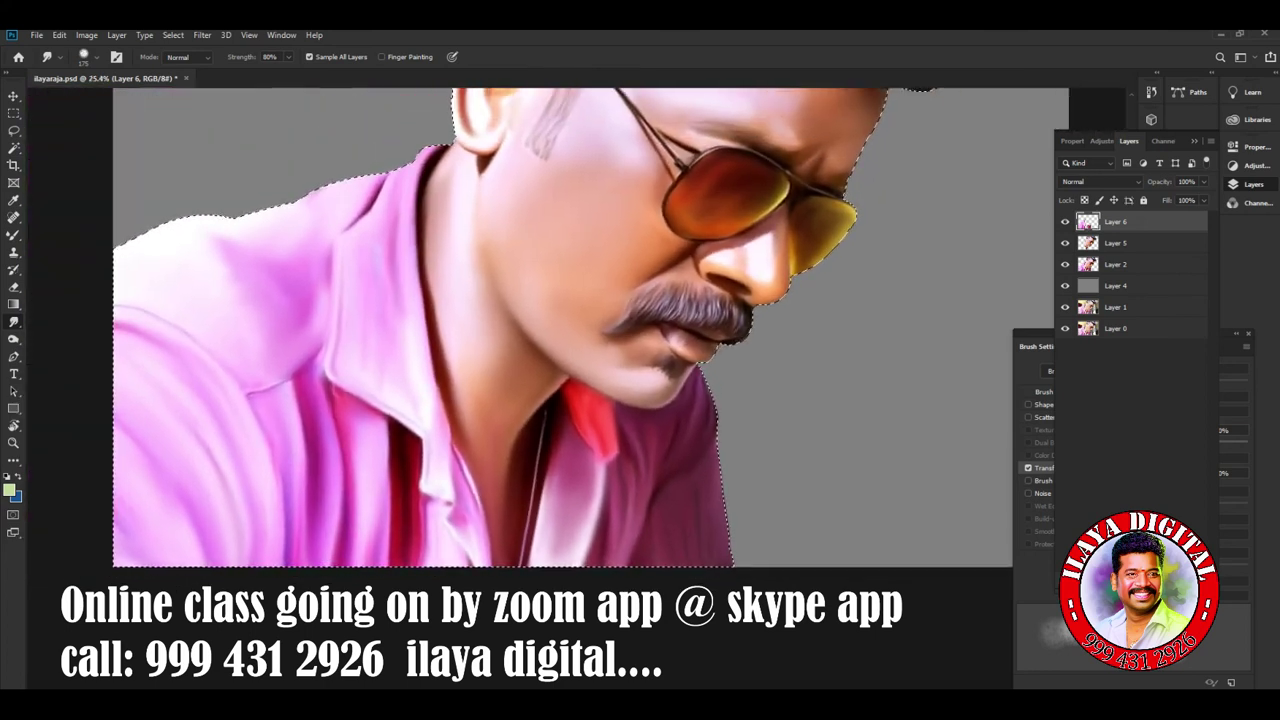
pyautogui.hotkey('ctrl', 'd')
pyautogui.hotkey('ctrl', '-')
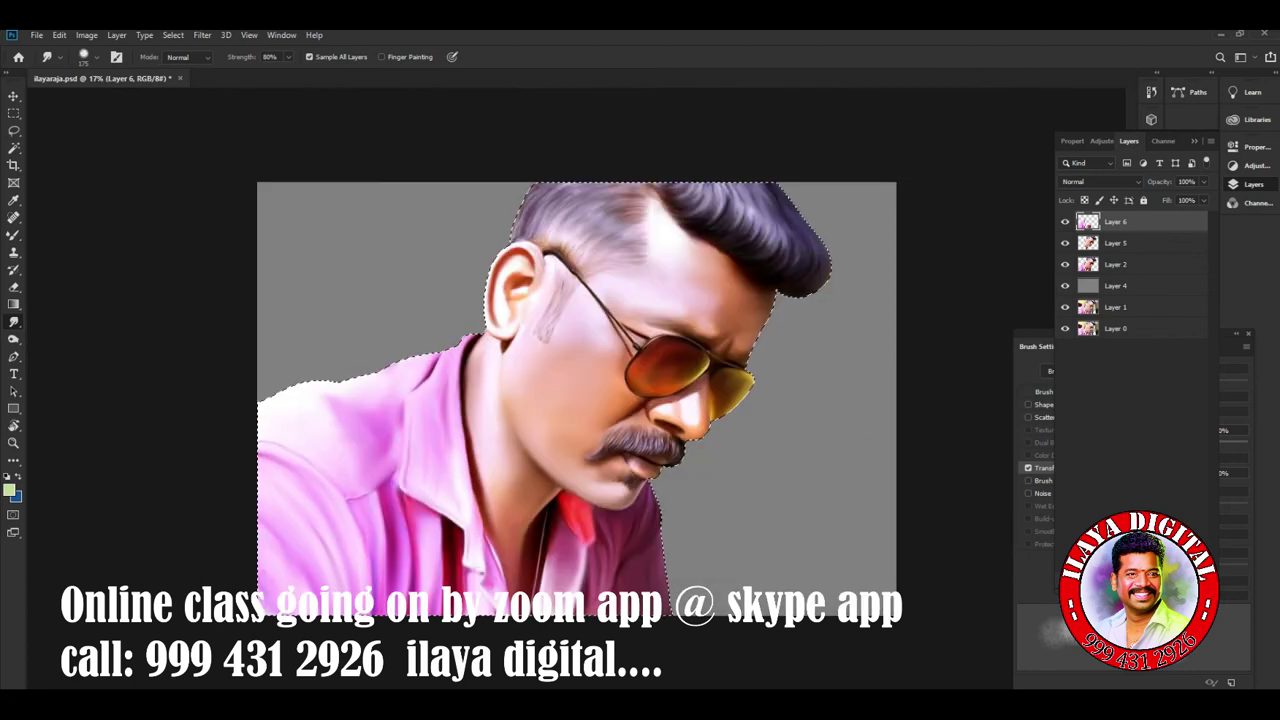
pyautogui.scroll(2, 595, 400)
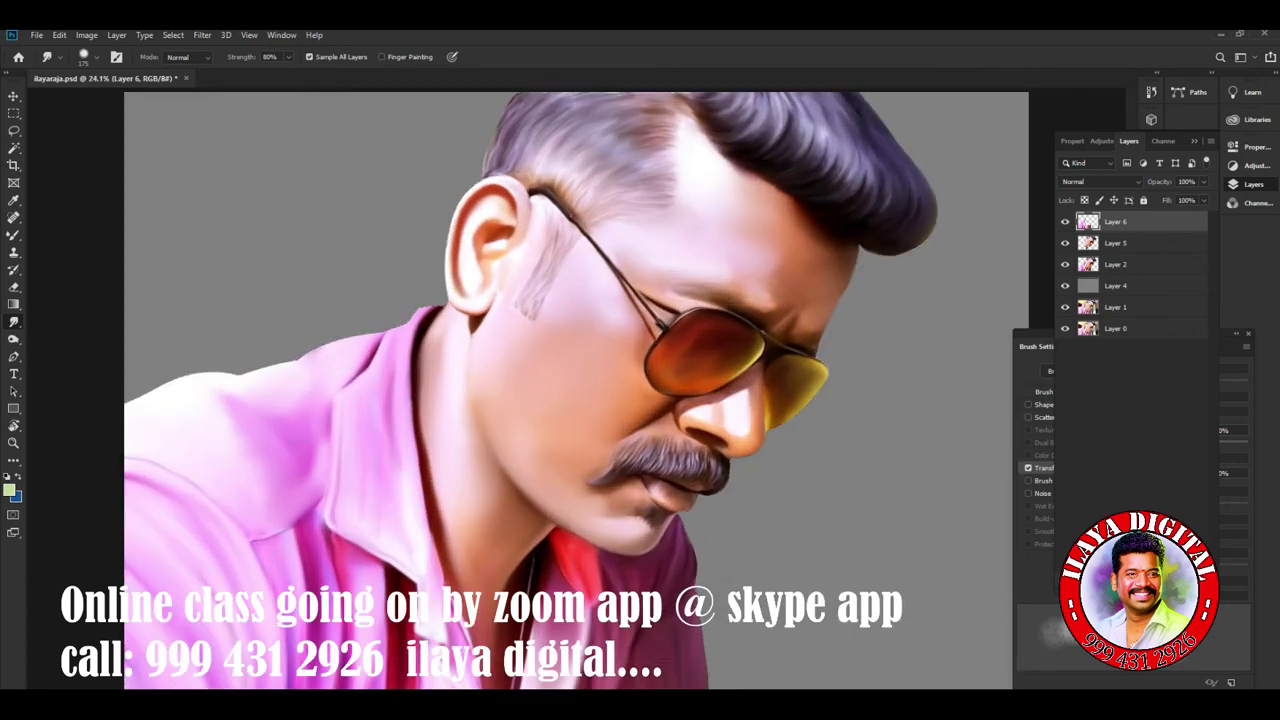
pyautogui.hotkey('alt', 'shift', '[')
pyautogui.hotkey('ctrl', 'r')
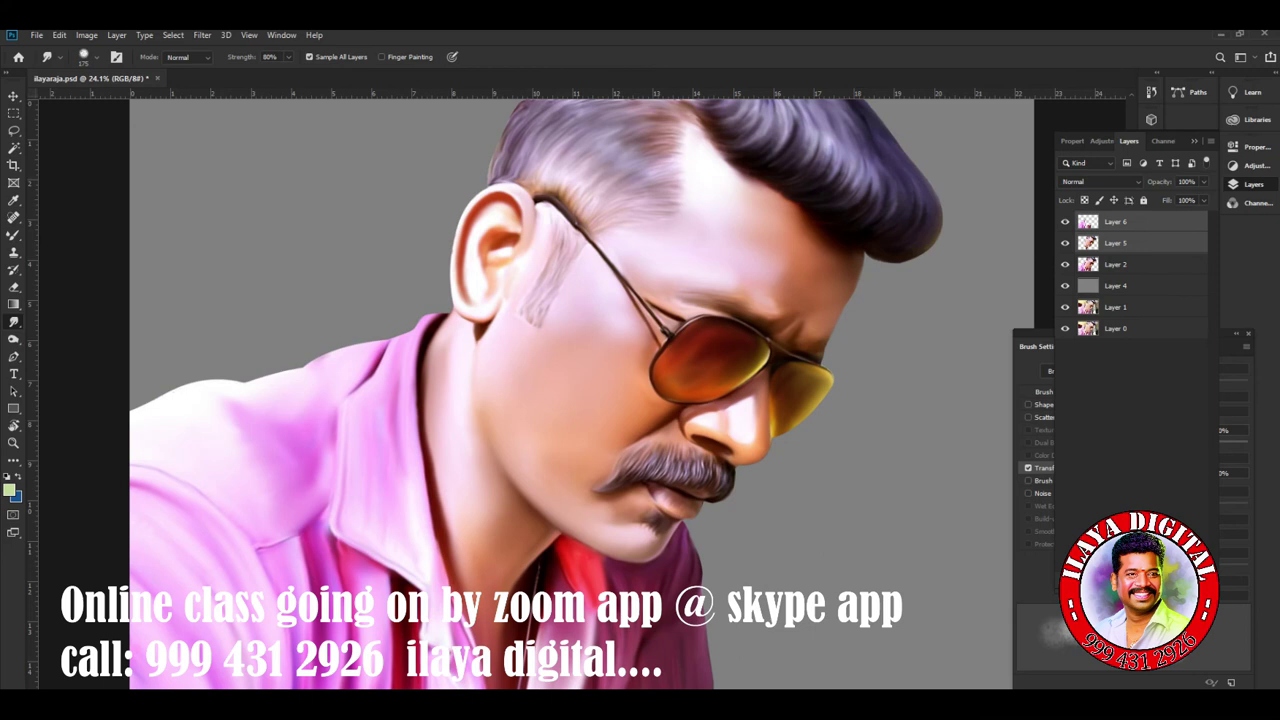
pyautogui.hotkey('ctrl', 'r')
pyautogui.hotkey('ctrl', 'e')
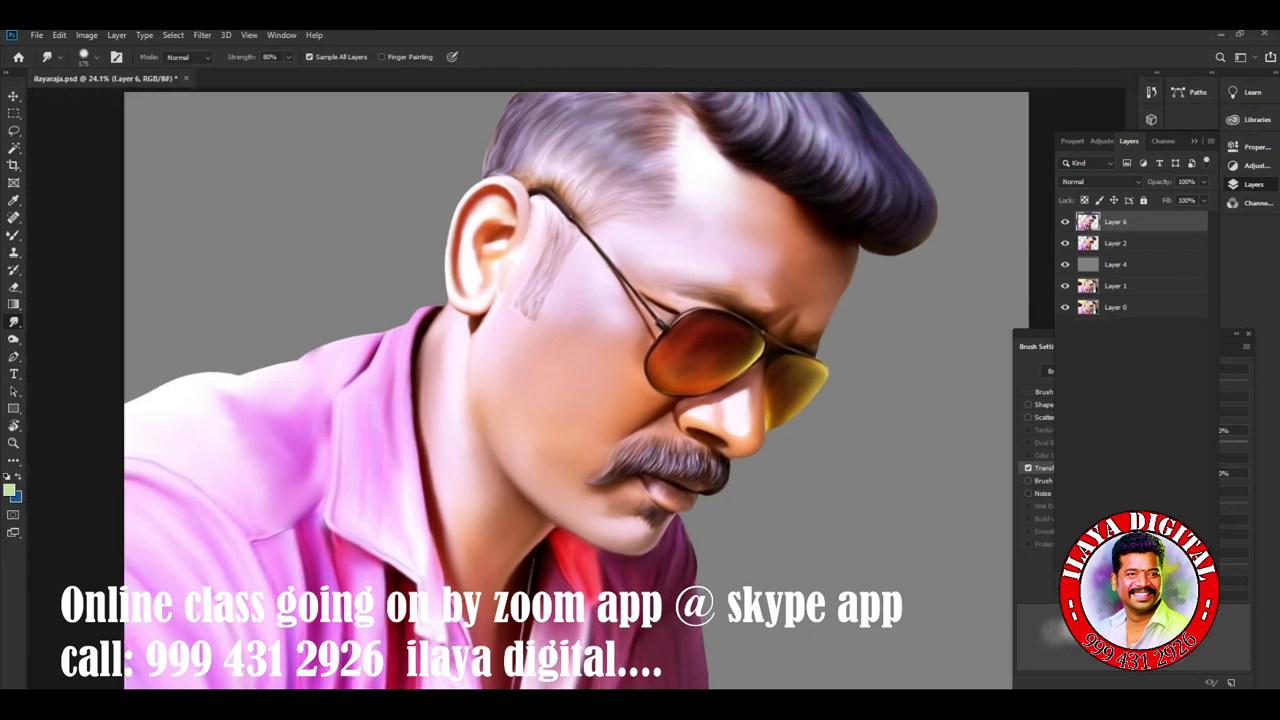
pyautogui.scroll(-3, 578, 405)
pyautogui.scroll(2, 578, 405)
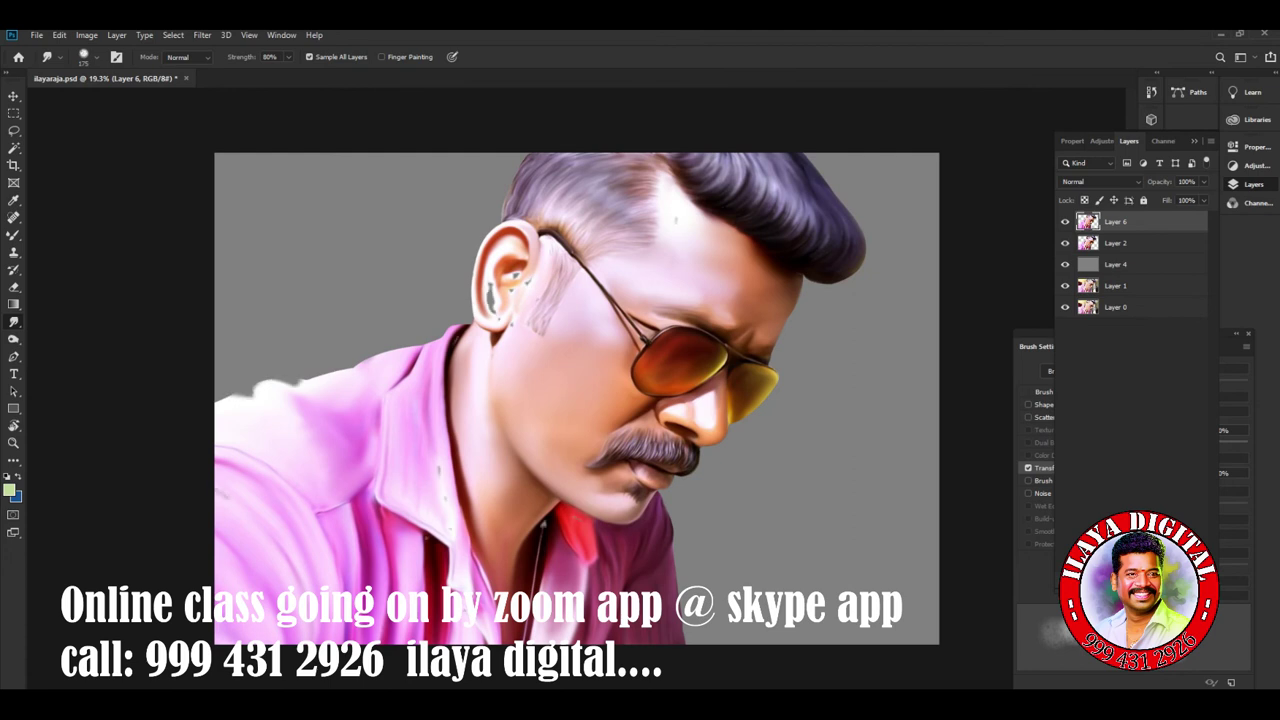
# Hide the grey backdrop and toggle Layer 6 to compare the painting with the original photo.
pyautogui.click(1065, 264)
pyautogui.click(1065, 221)
pyautogui.click(1065, 221)
pyautogui.click(1065, 221)
pyautogui.click(1065, 221)
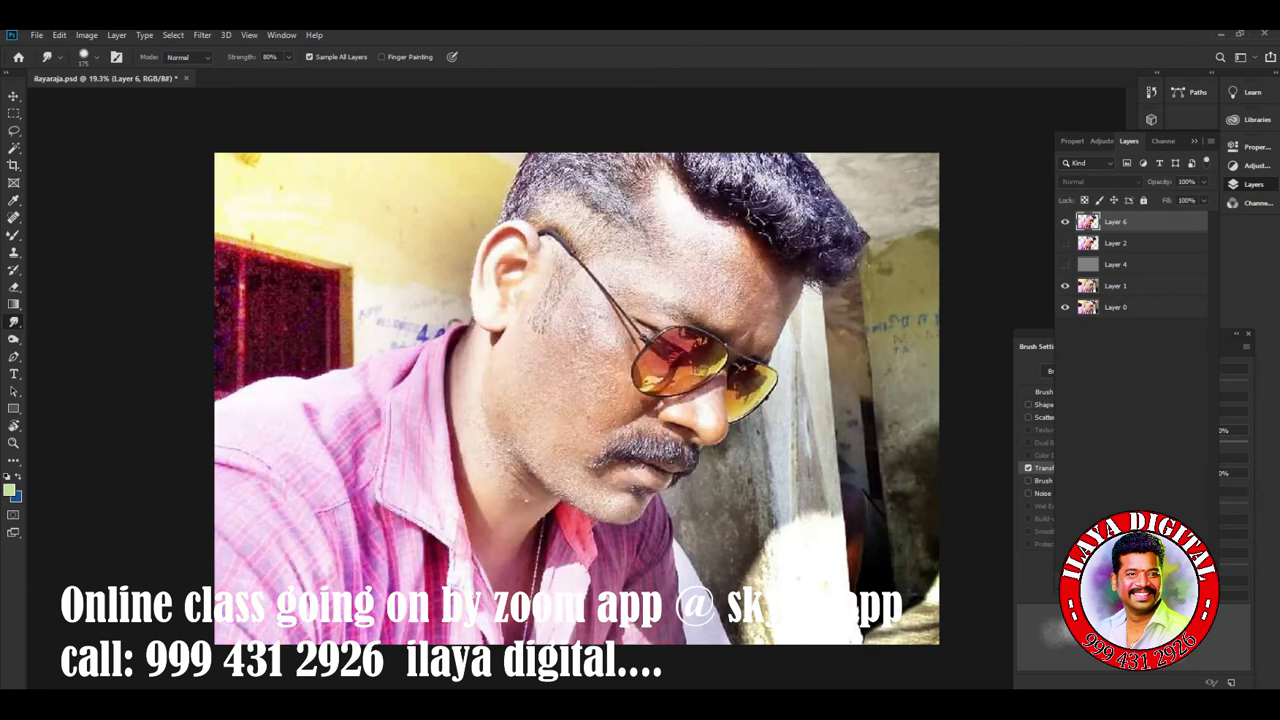
pyautogui.click(1065, 221)
pyautogui.click(1065, 221)
pyautogui.click(1065, 221)
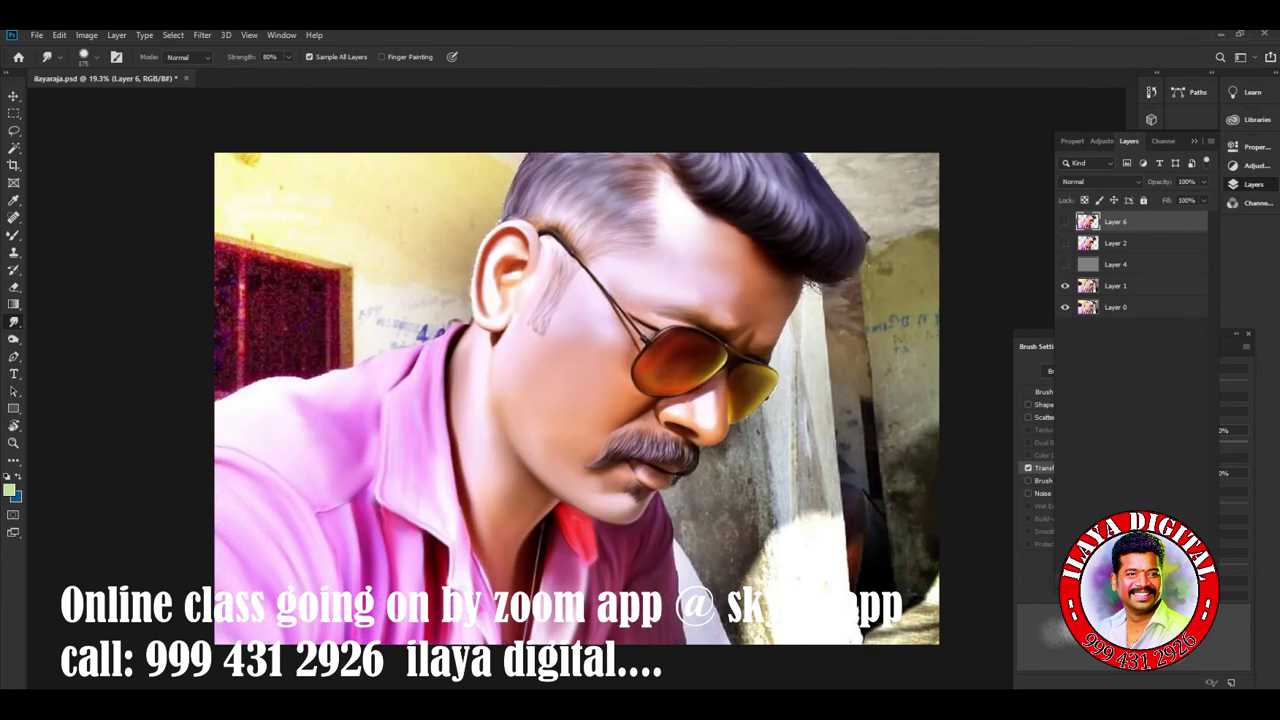
pyautogui.scroll(2, 765, 450)
pyautogui.scroll(2, 765, 450)
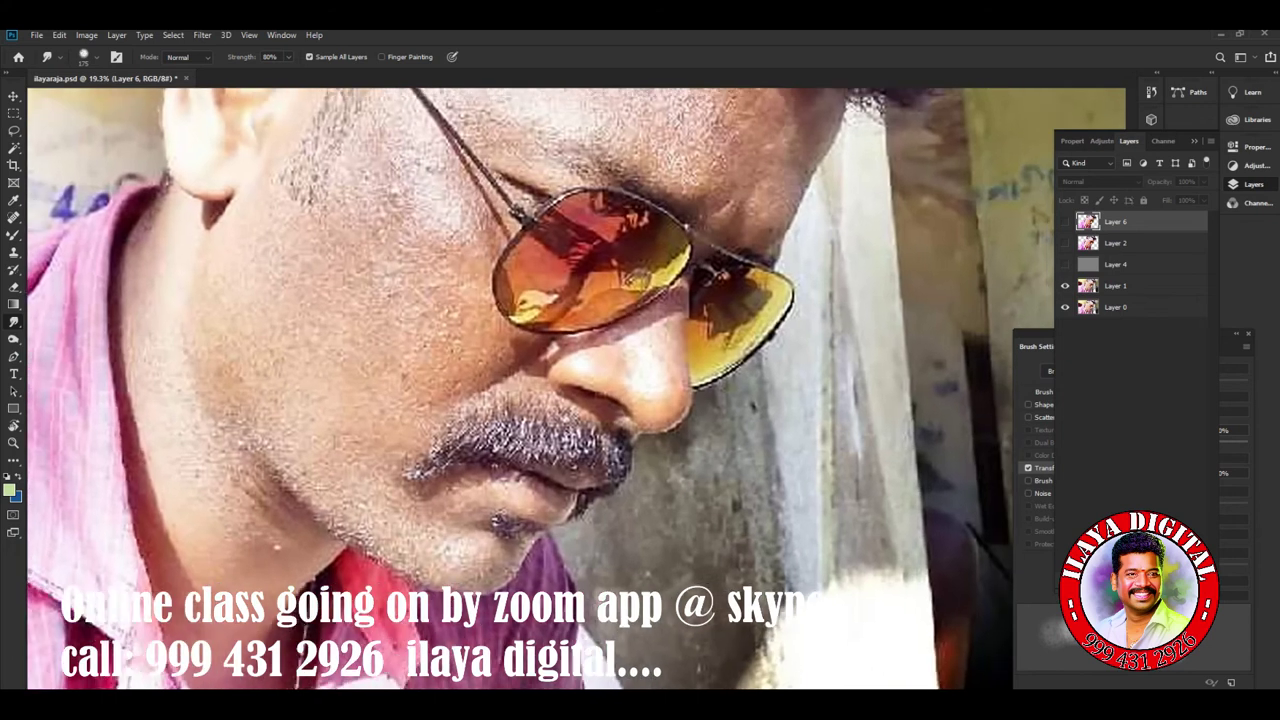
pyautogui.scroll(2, 765, 450)
pyautogui.click(1065, 221)
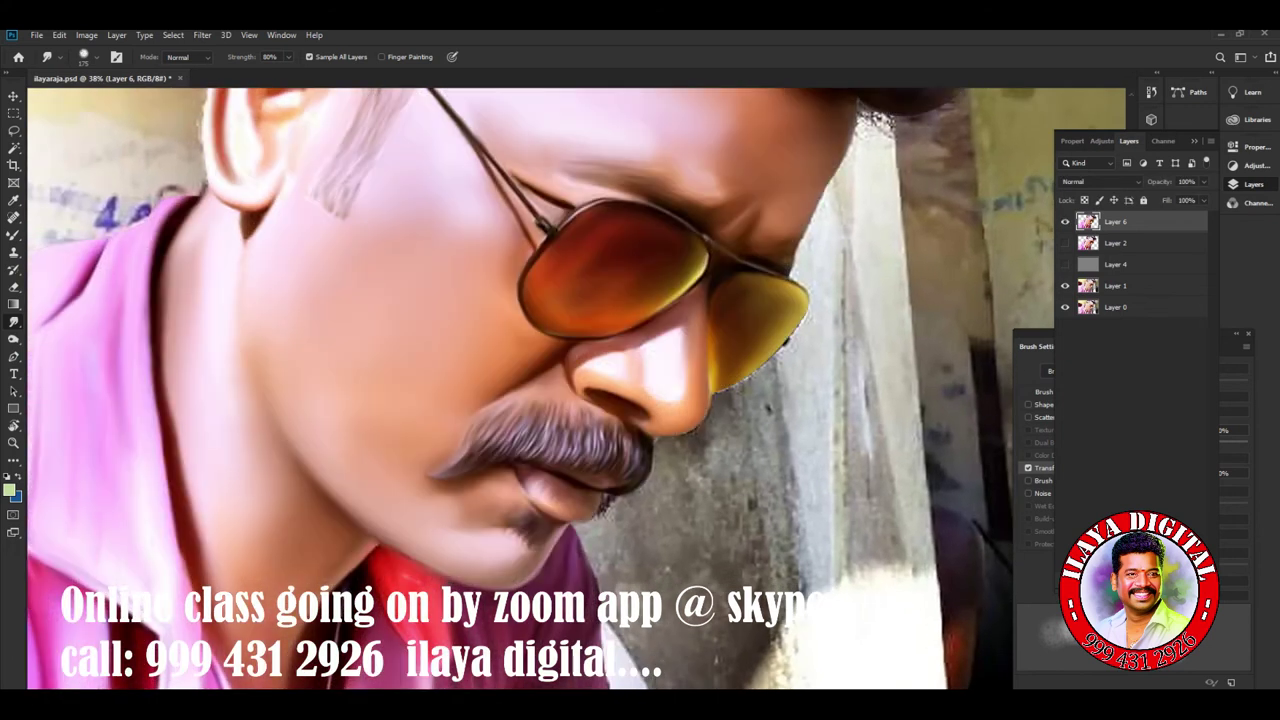
pyautogui.scroll(-5, 560, 400)
pyautogui.scroll(3, 560, 400)
pyautogui.scroll(2, 560, 400)
pyautogui.scroll(1, 560, 400)
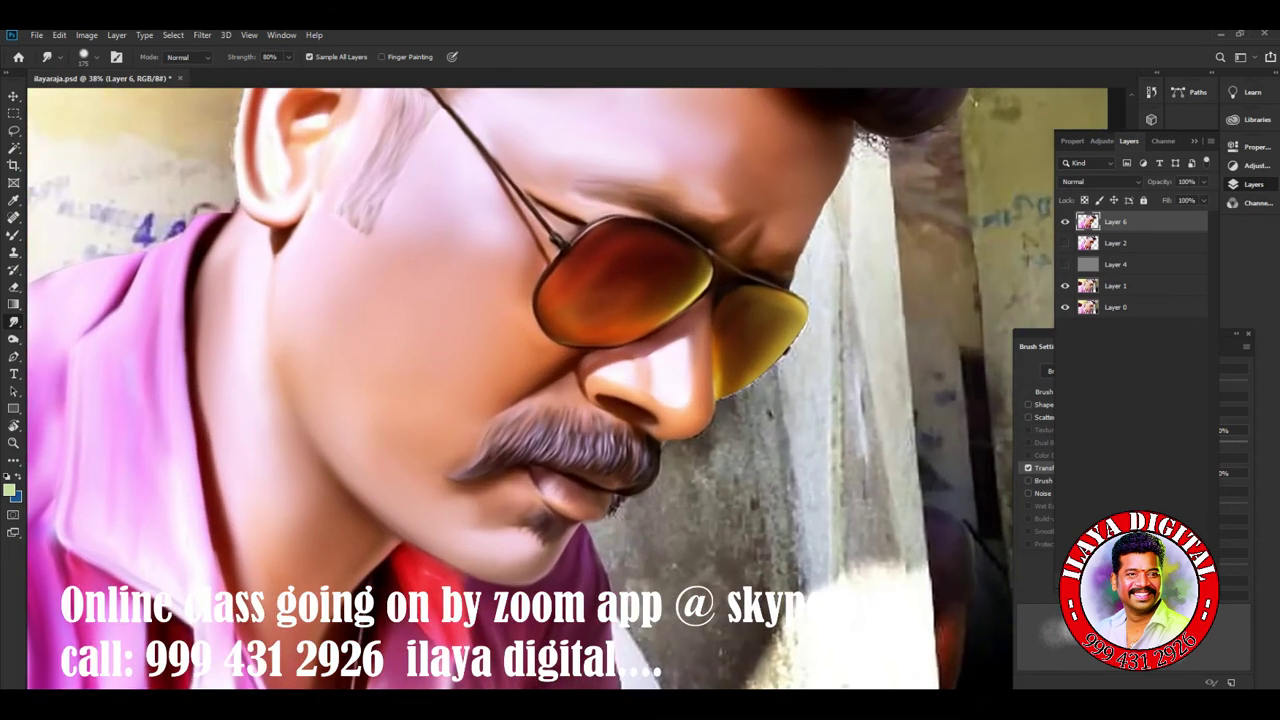
pyautogui.scroll(1, 775, 495)
pyautogui.scroll(1, 775, 495)
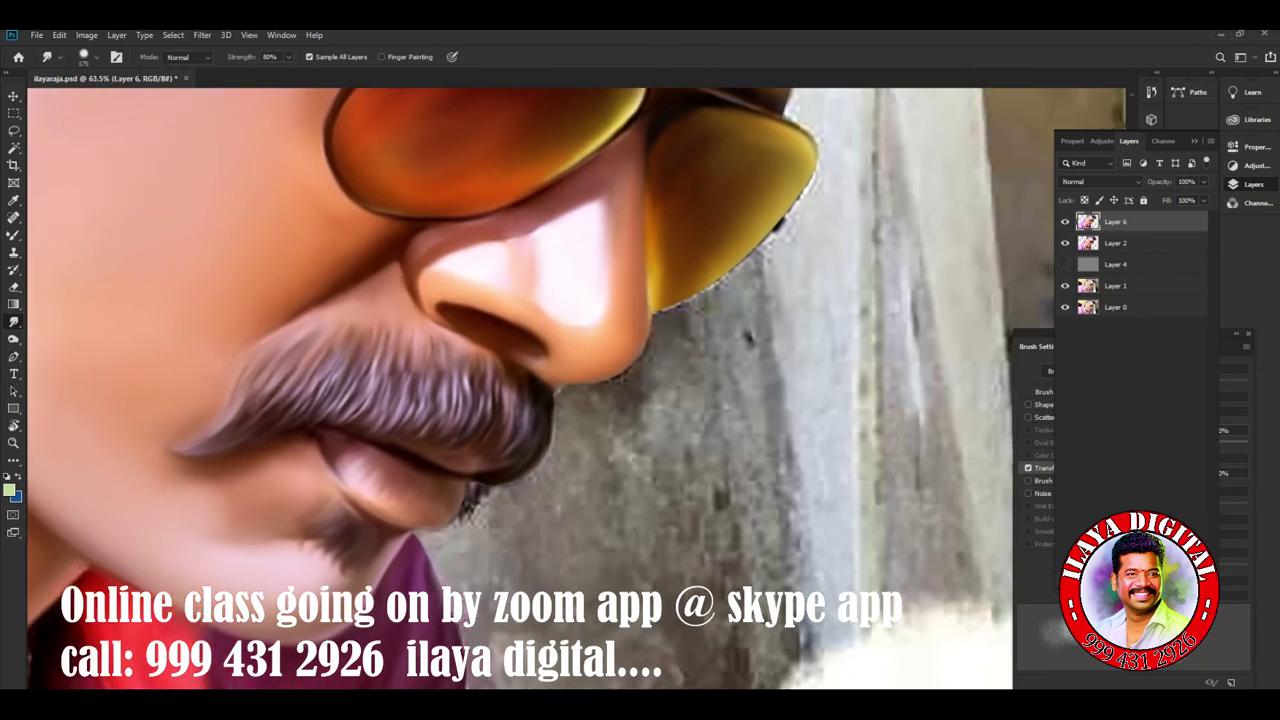
pyautogui.scroll(2, 520, 390)
pyautogui.scroll(1, 520, 390)
pyautogui.scroll(2, 520, 390)
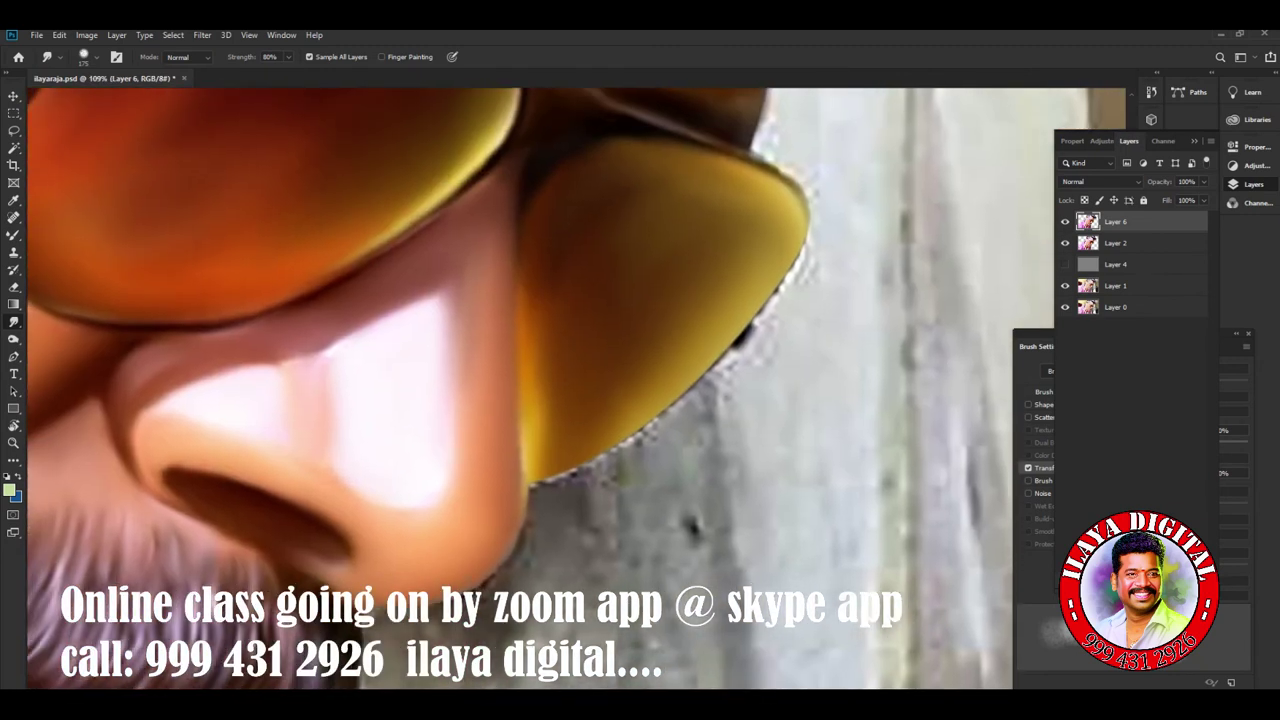
# Briefly hide the painted layer again, then rotate the canvas view by -25°.
pyautogui.hotkey('ctrl', ',')
pyautogui.hotkey('ctrl', ',')
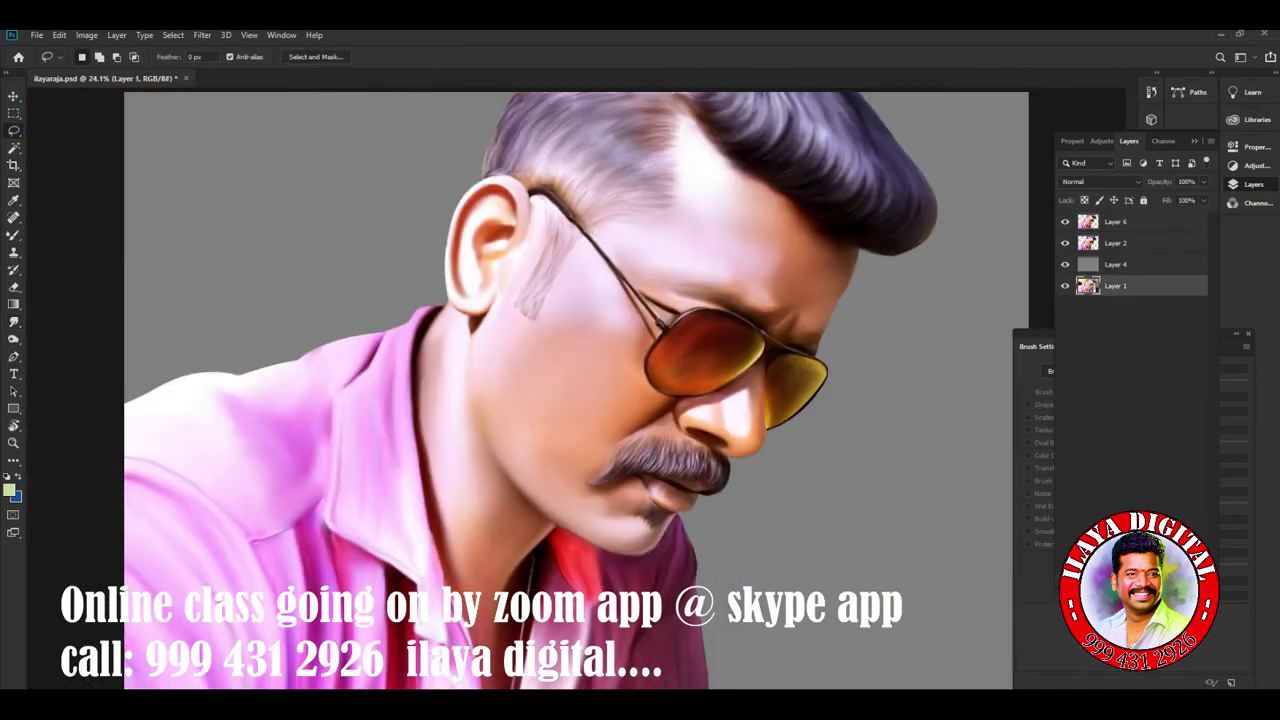
pyautogui.press('r')
pyautogui.moveTo(700, 300); pyautogui.dragTo(600, 450)
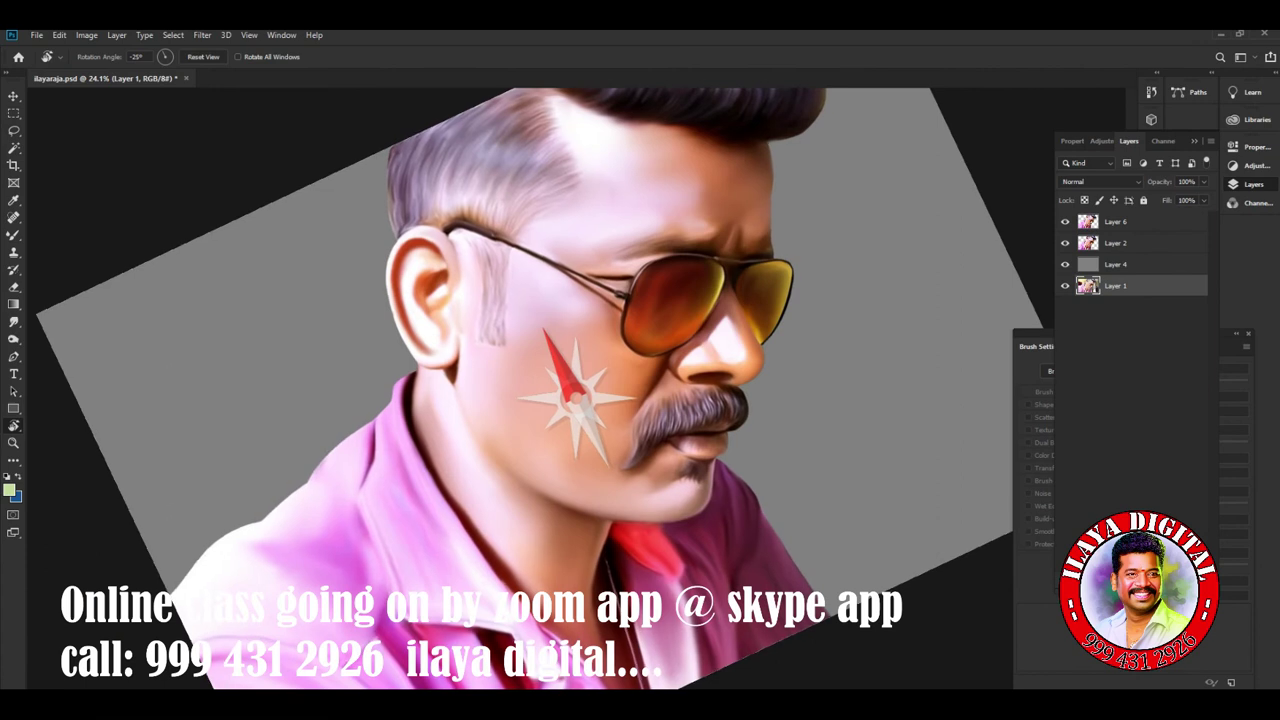
# Lasso the lower lip on Layer 6 and feather the selection by 20 pixels.
pyautogui.scroll(5, 570, 400)
pyautogui.scroll(-1, 570, 400)
pyautogui.press('l')
pyautogui.hotkey('alt', '.')
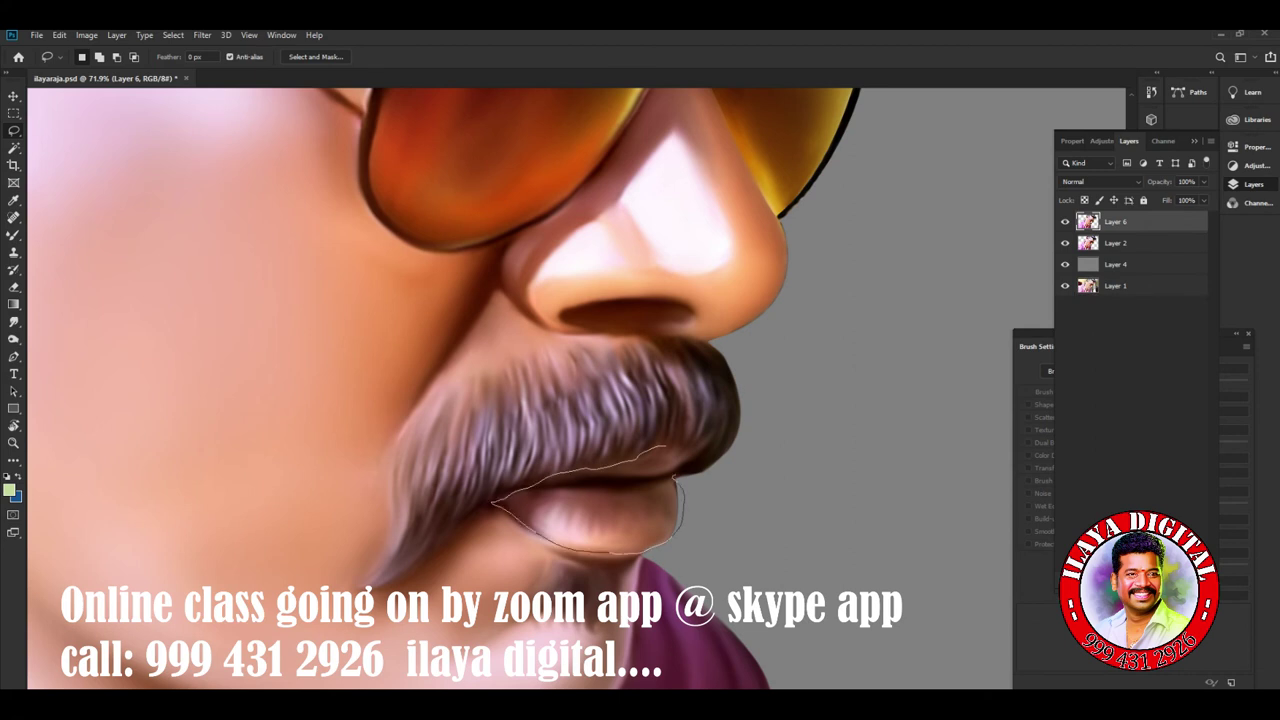
pyautogui.moveTo(690, 452); pyautogui.dragTo(700, 443)
pyautogui.hotkey('shift', 'F6')
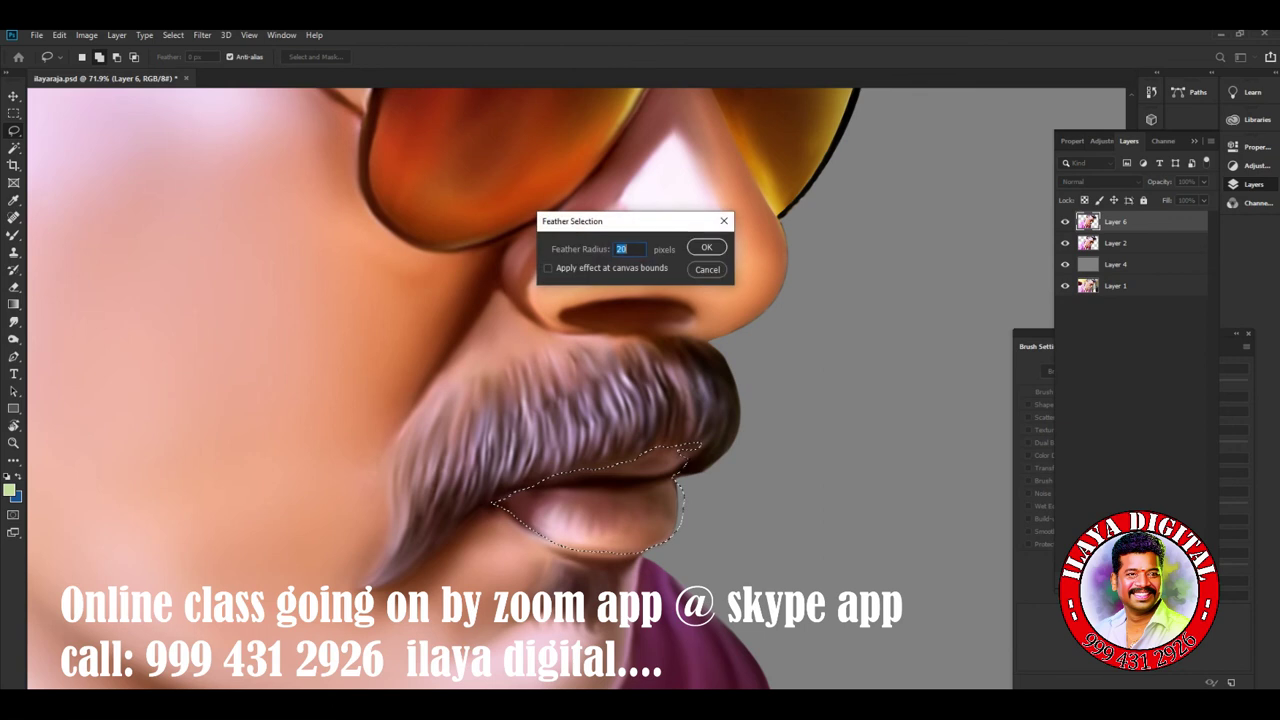
pyautogui.press('Return')
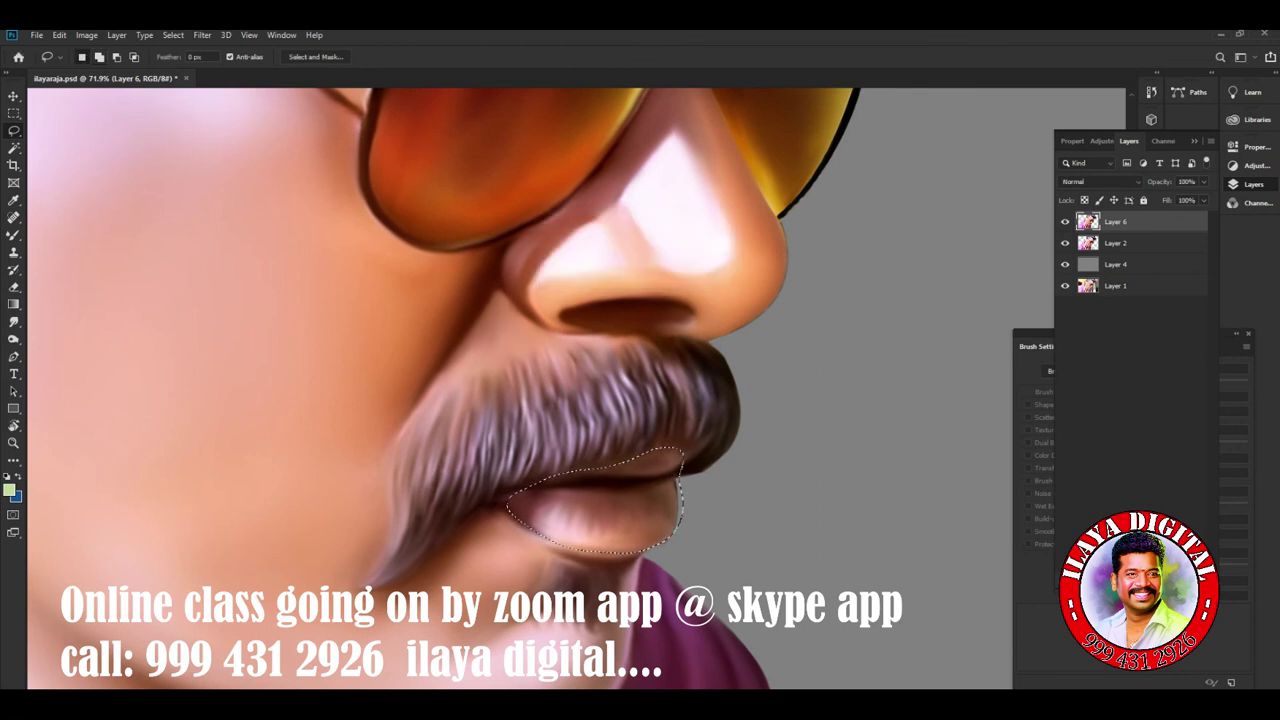
# Use Levels to deepen RGB and Green shadows and set Red white input to 227.
pyautogui.hotkey('ctrl', 'l')
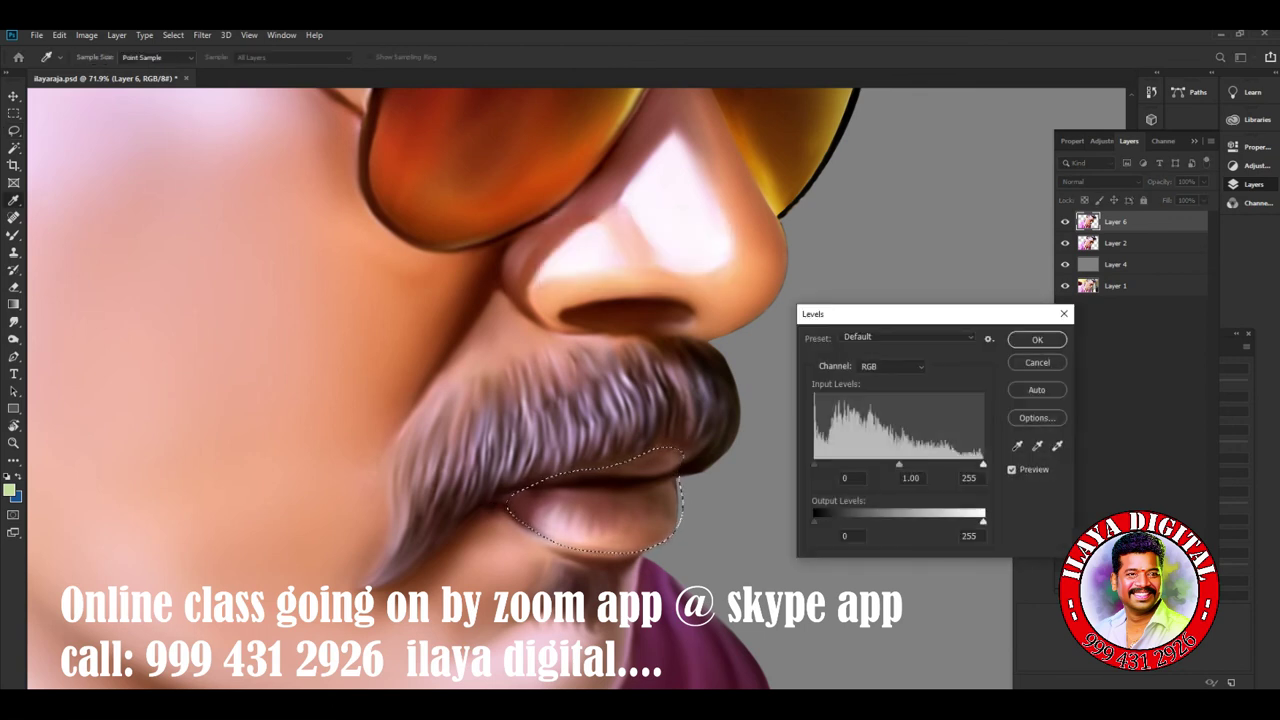
pyautogui.moveTo(820, 465); pyautogui.dragTo(828, 465)
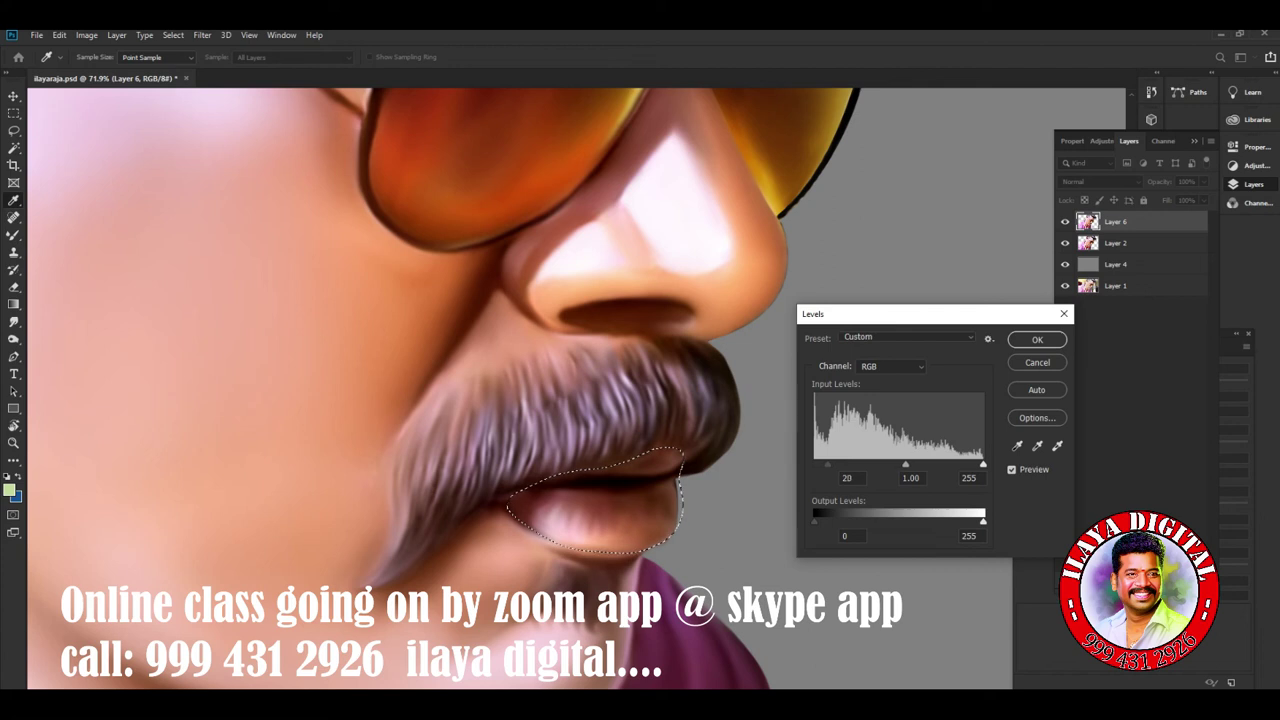
pyautogui.click(890, 366)
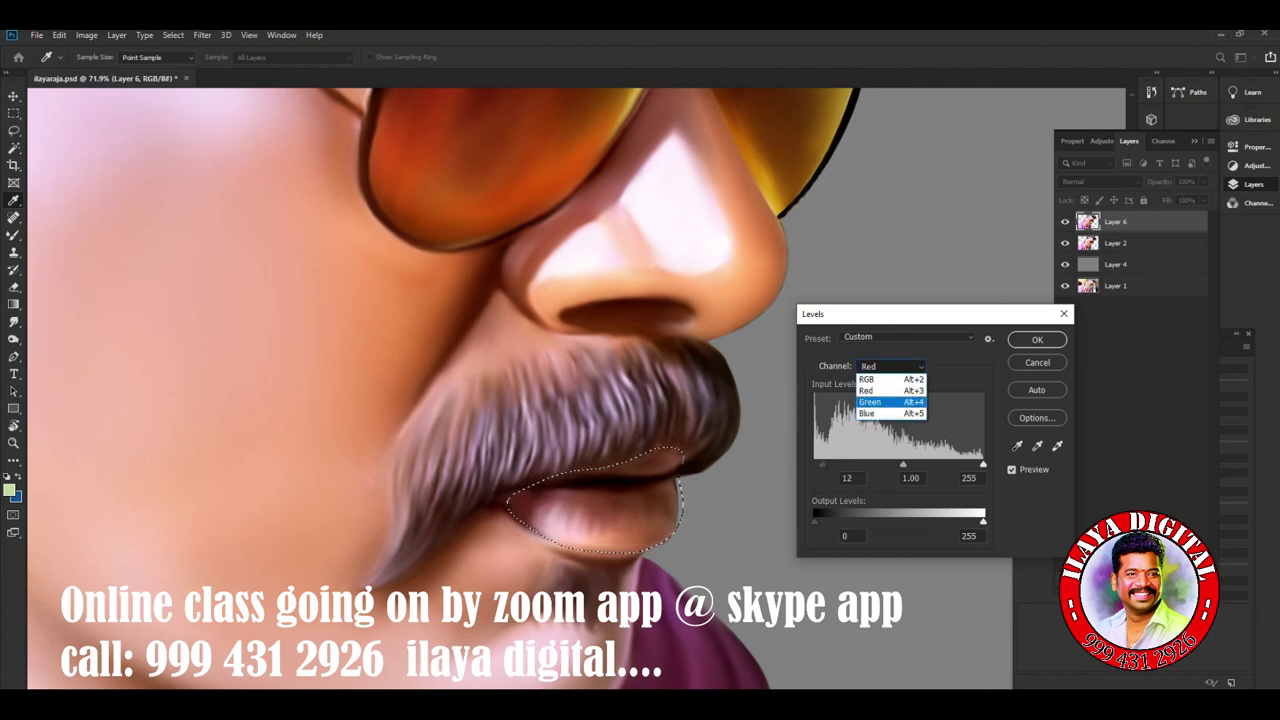
pyautogui.click(880, 402)
pyautogui.moveTo(815, 465); pyautogui.dragTo(825, 465)
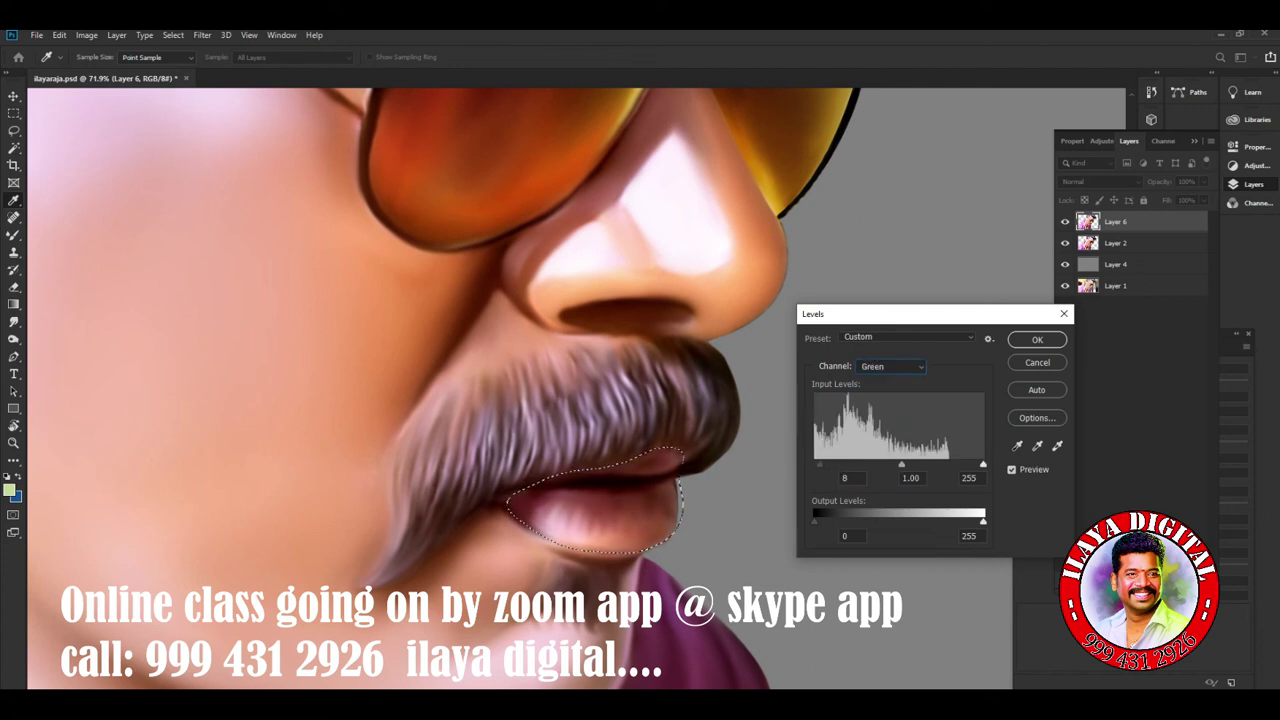
pyautogui.click(890, 366)
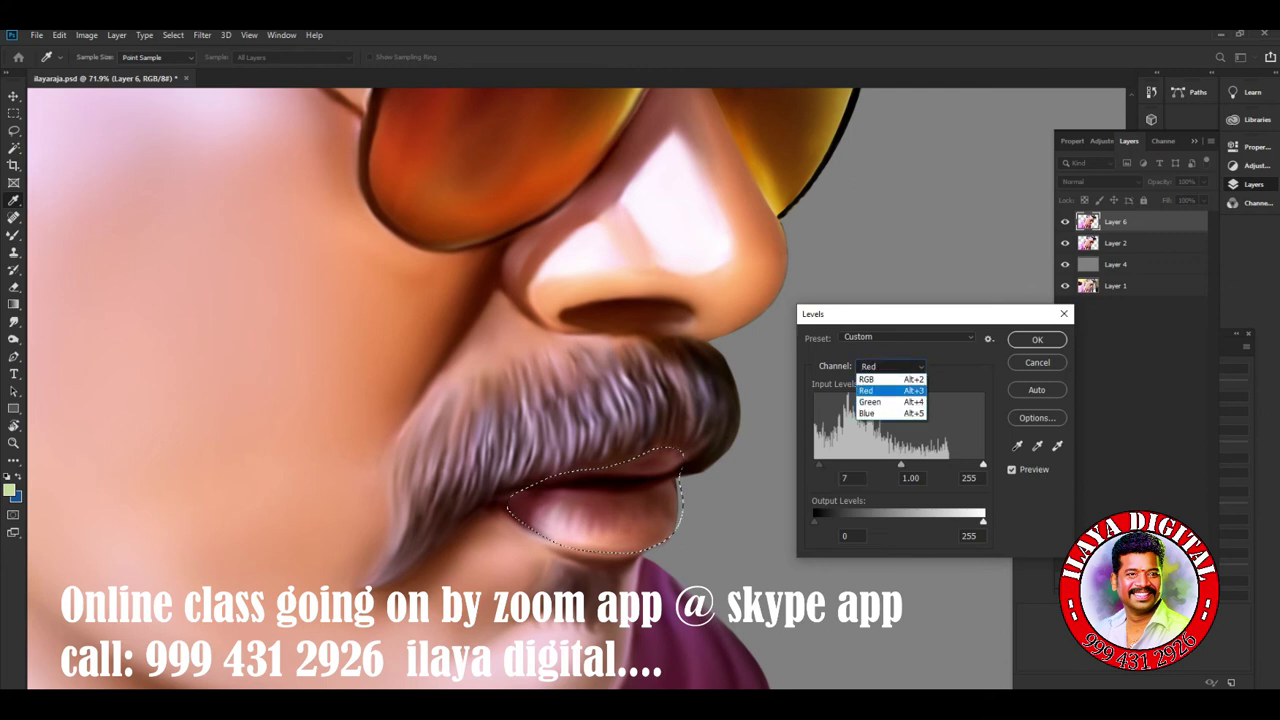
pyautogui.click(880, 390)
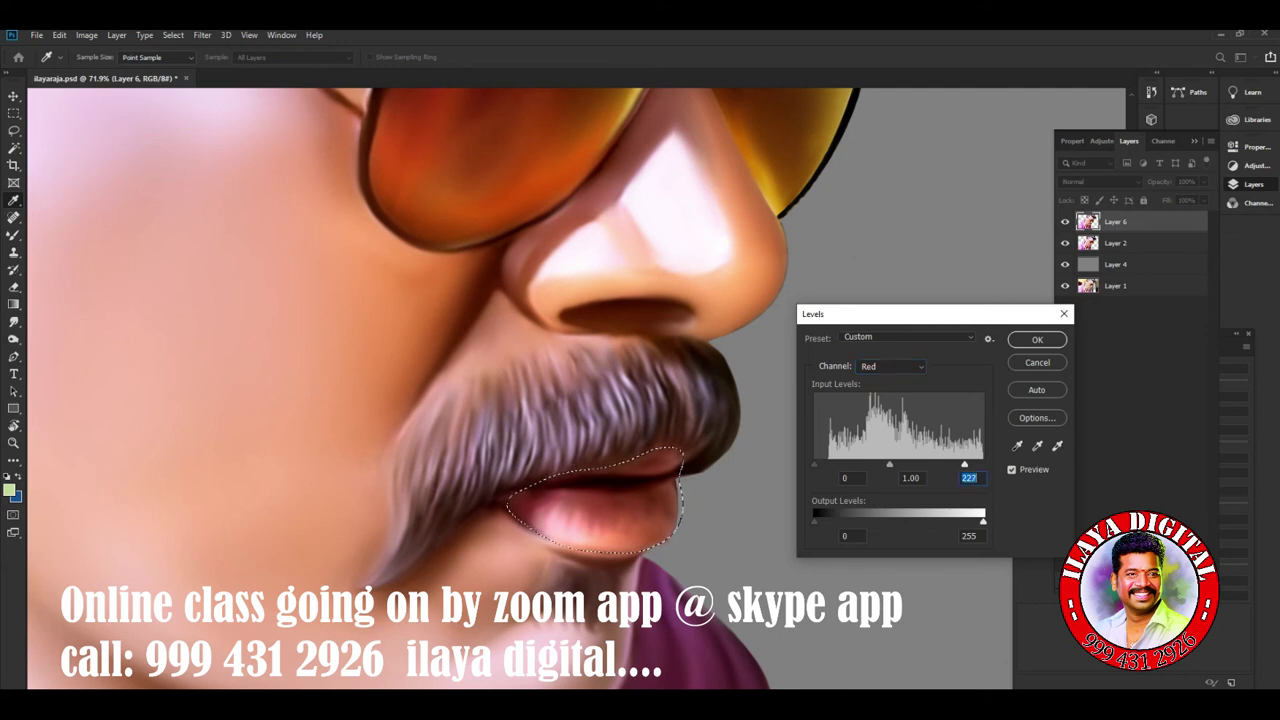
pyautogui.press('Return')
pyautogui.press('l')
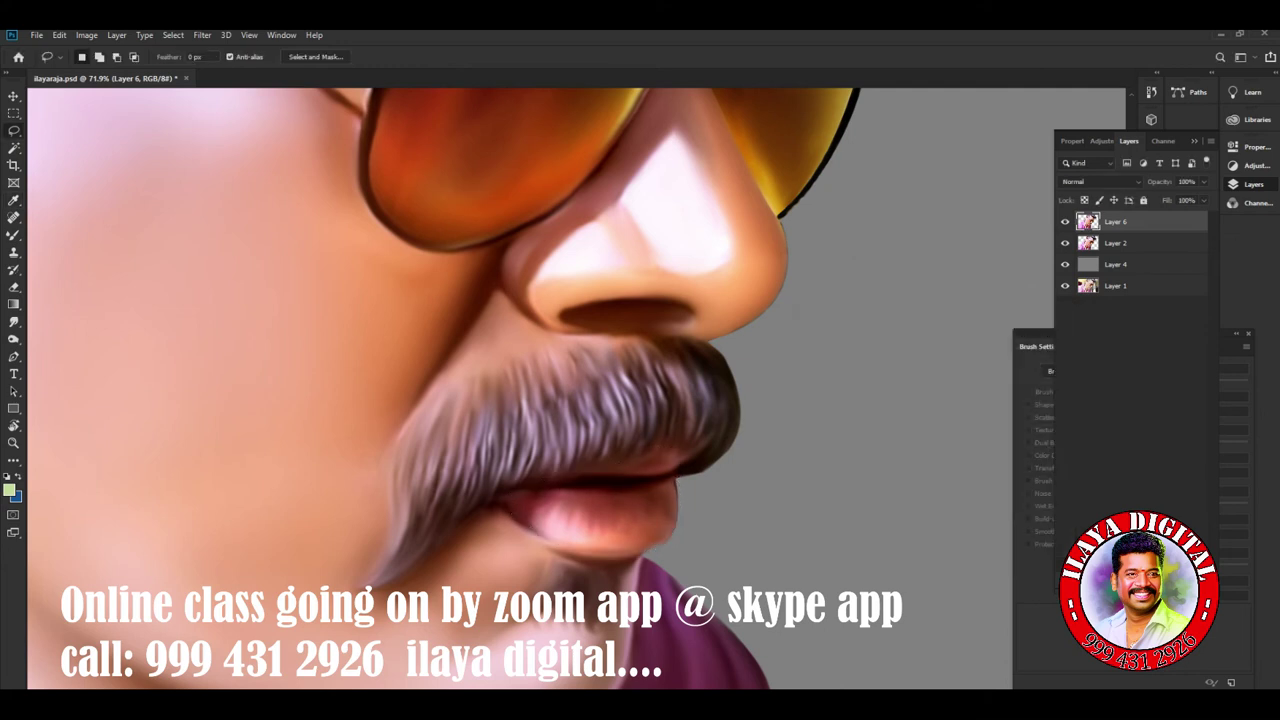
# Create a new Layer 7 above Layer 6 and set its blend mode to Overlay.
pyautogui.hotkey('ctrl', '0')
pyautogui.scroll(4, 654, 441)
pyautogui.scroll(2, 654, 441)
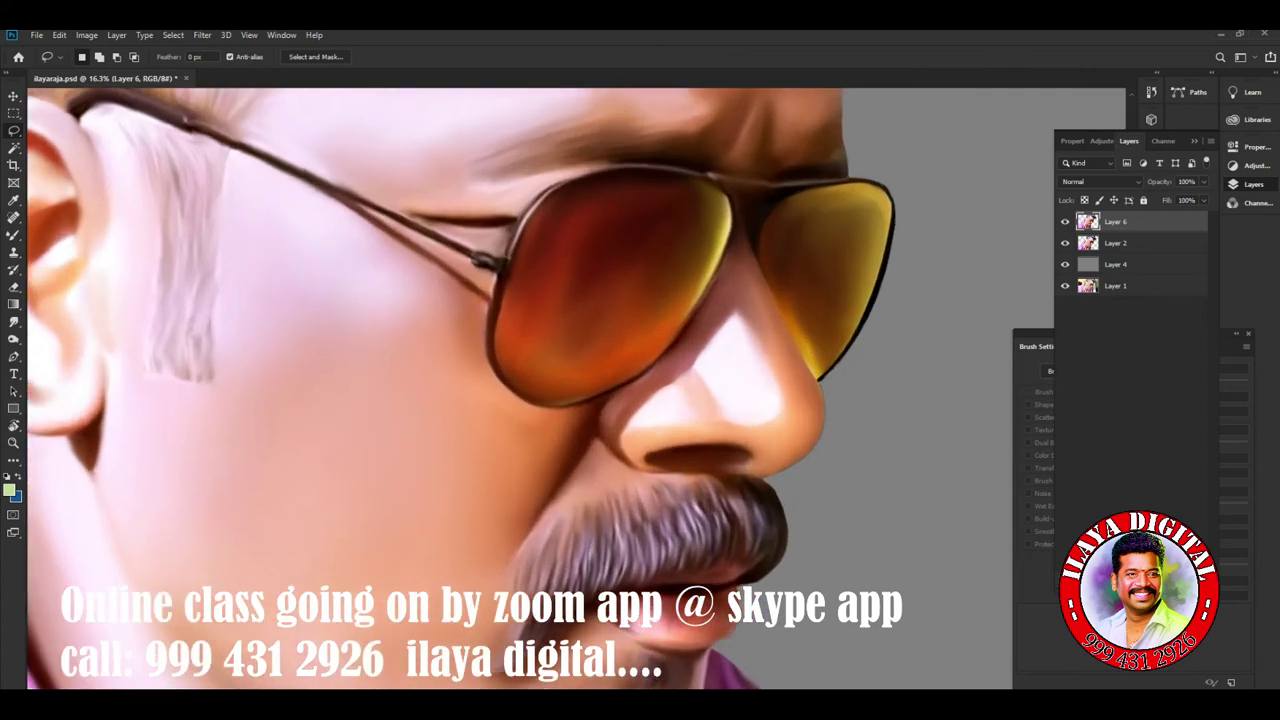
pyautogui.hotkey('ctrl', '0')
pyautogui.scroll(5, 654, 441)
pyautogui.scroll(-3, 654, 441)
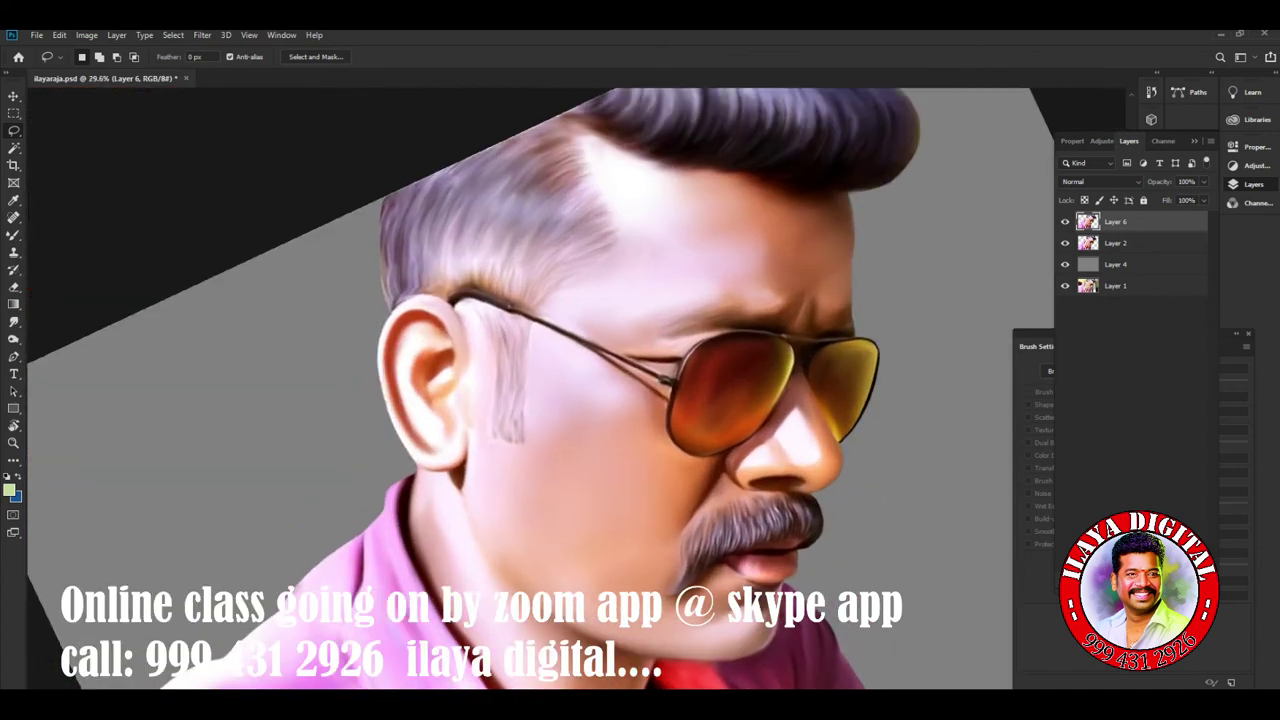
pyautogui.scroll(-2, 654, 441)
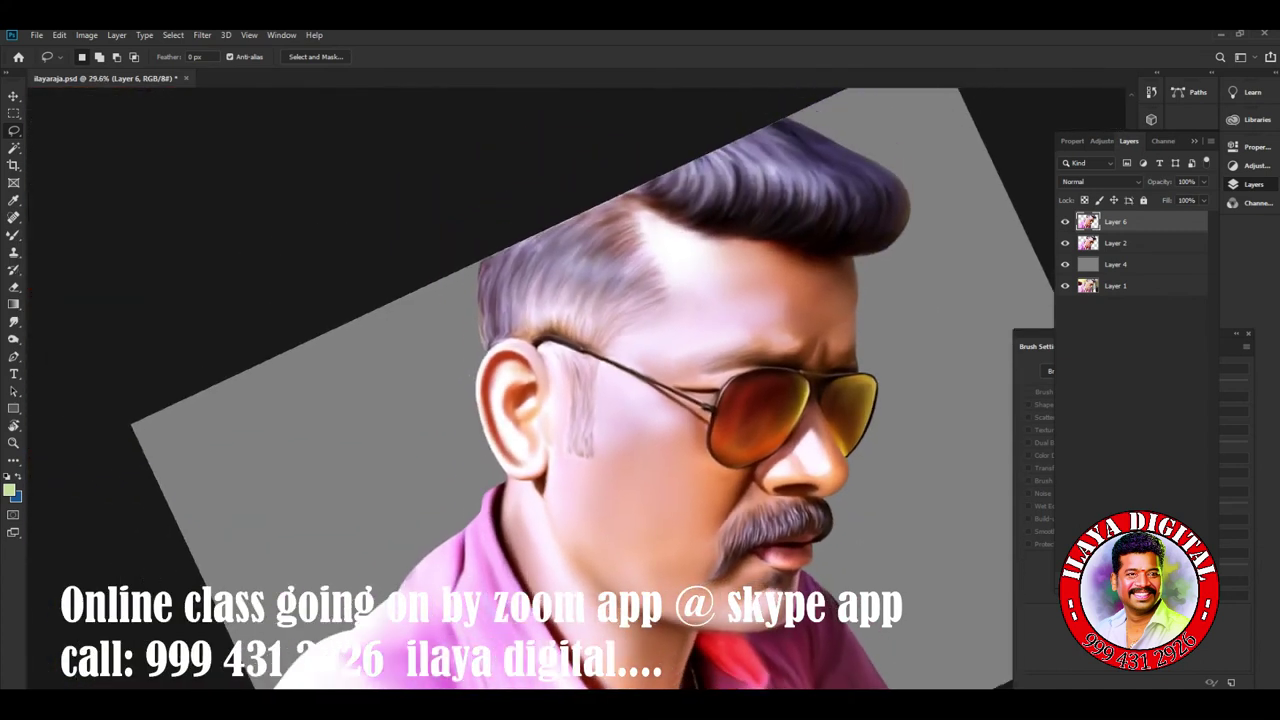
pyautogui.scroll(2, 654, 441)
pyautogui.hotkey('ctrl', 'shift', 'n')
pyautogui.press('Return')
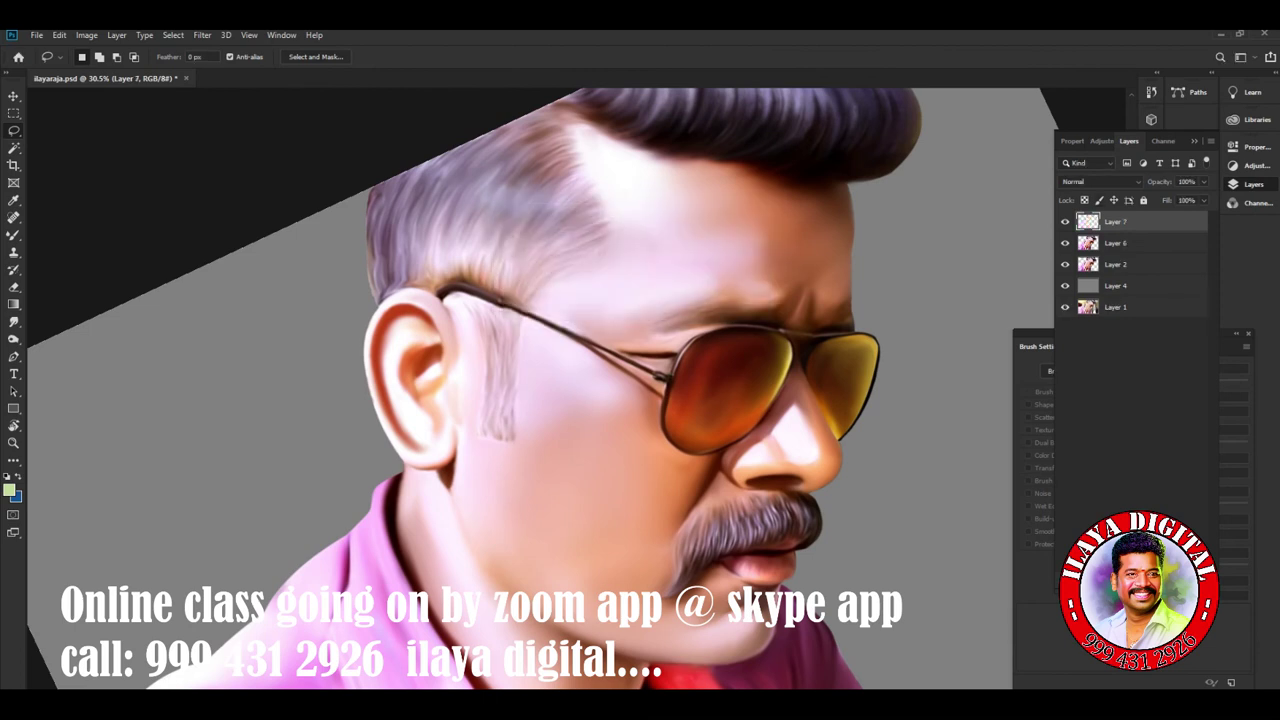
pyautogui.click(1098, 181)
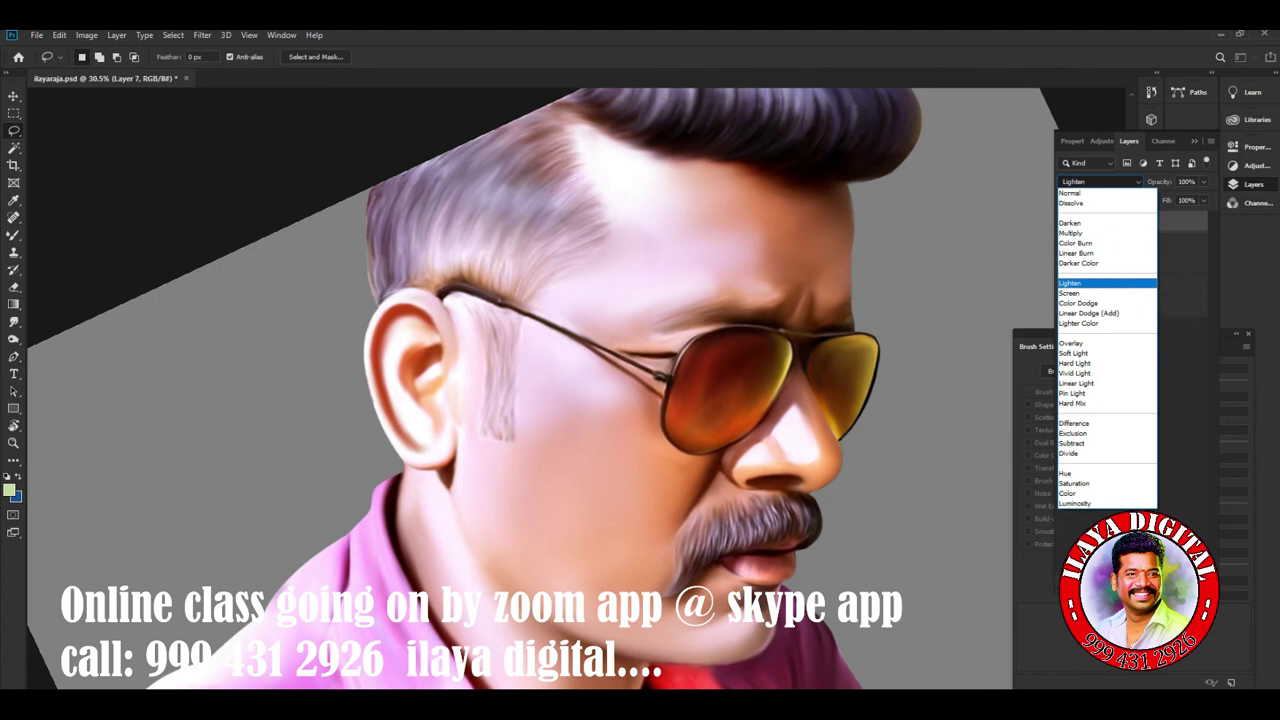
pyautogui.click(1071, 343)
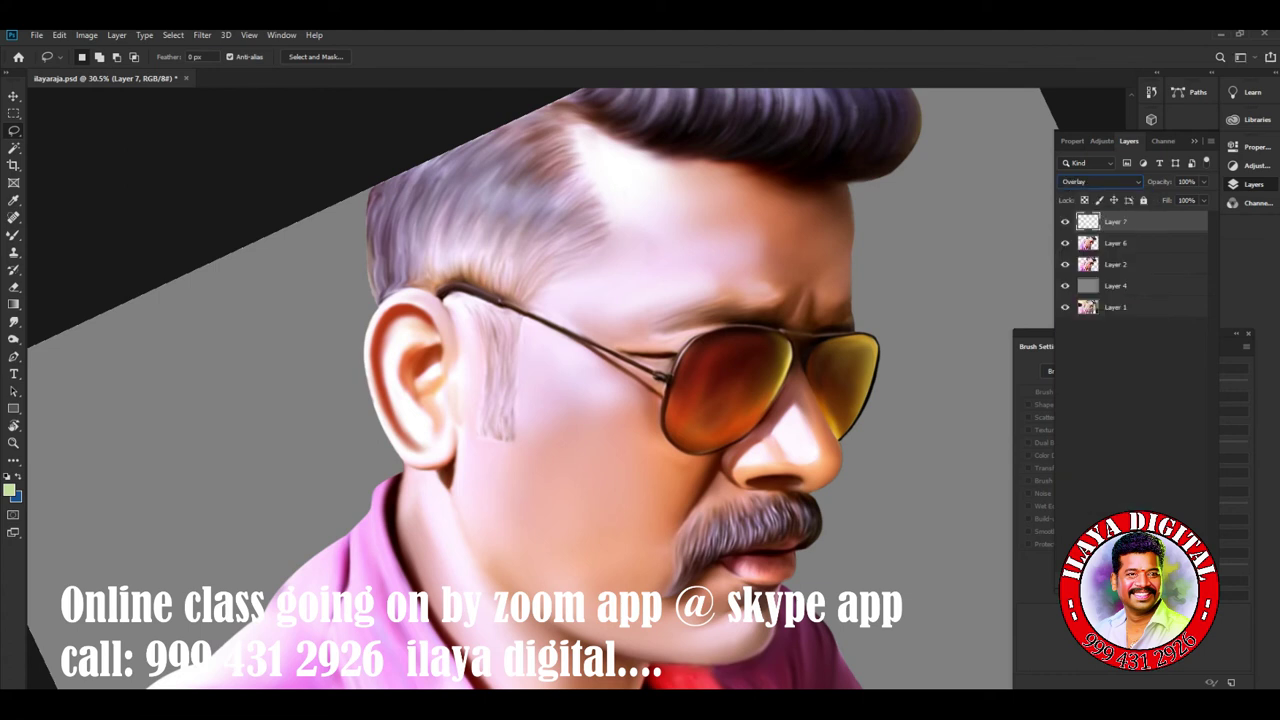
# Dismiss the canvas layer options and select the Brush tool.
pyautogui.rightClick(456, 344)
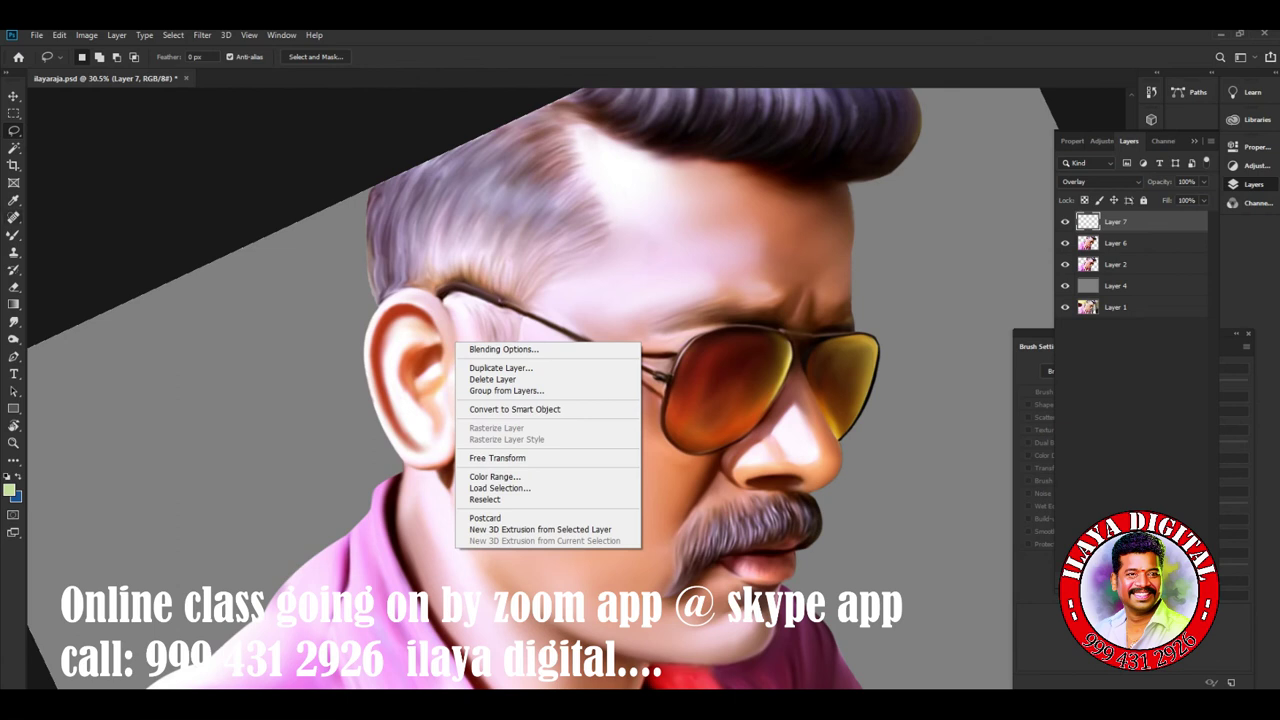
pyautogui.rightClick(14, 234)
pyautogui.click(75, 235)
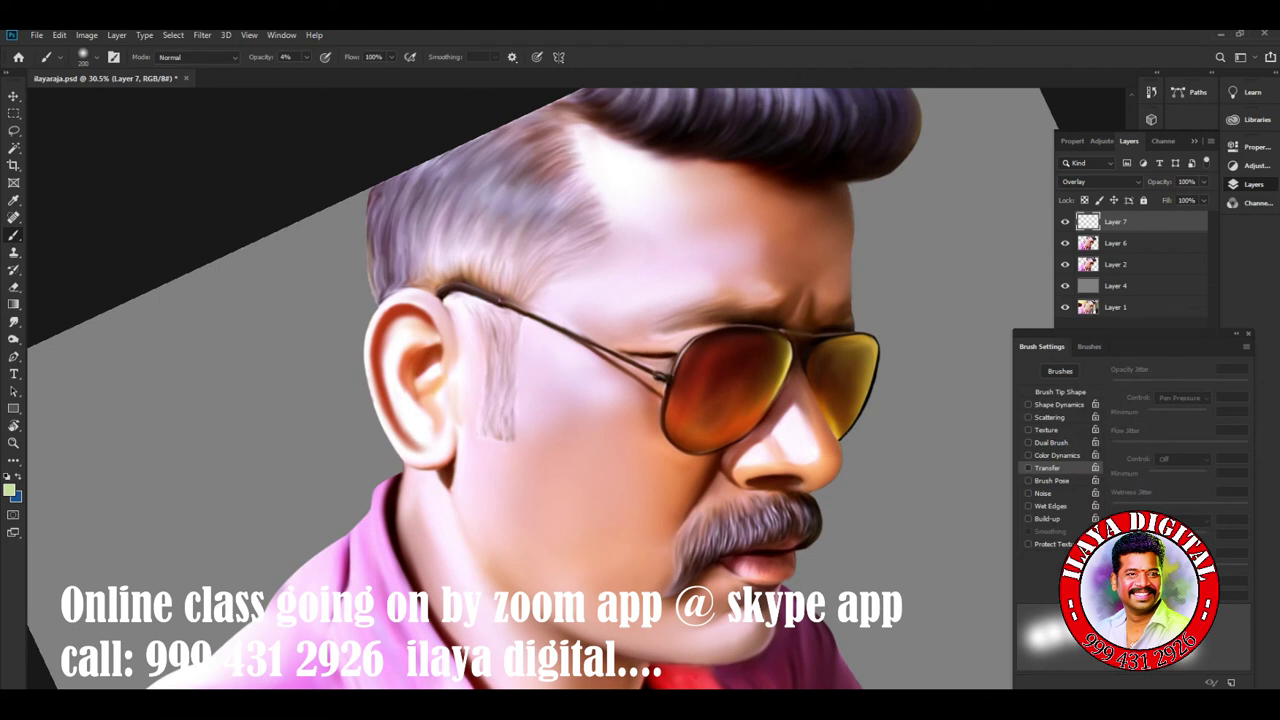
# Pick pink from Swatches, resize the brush, and load the portrait outline as a selection.
pyautogui.press('F6')
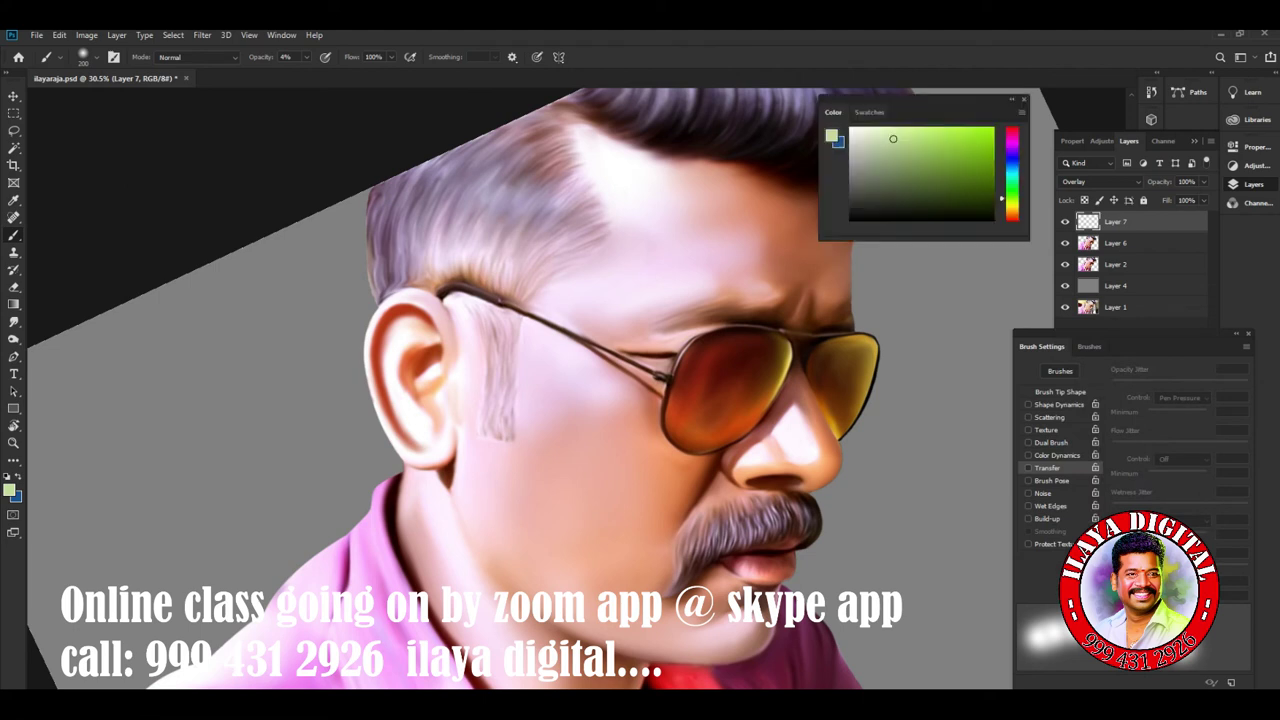
pyautogui.click(869, 112)
pyautogui.click(873, 133)
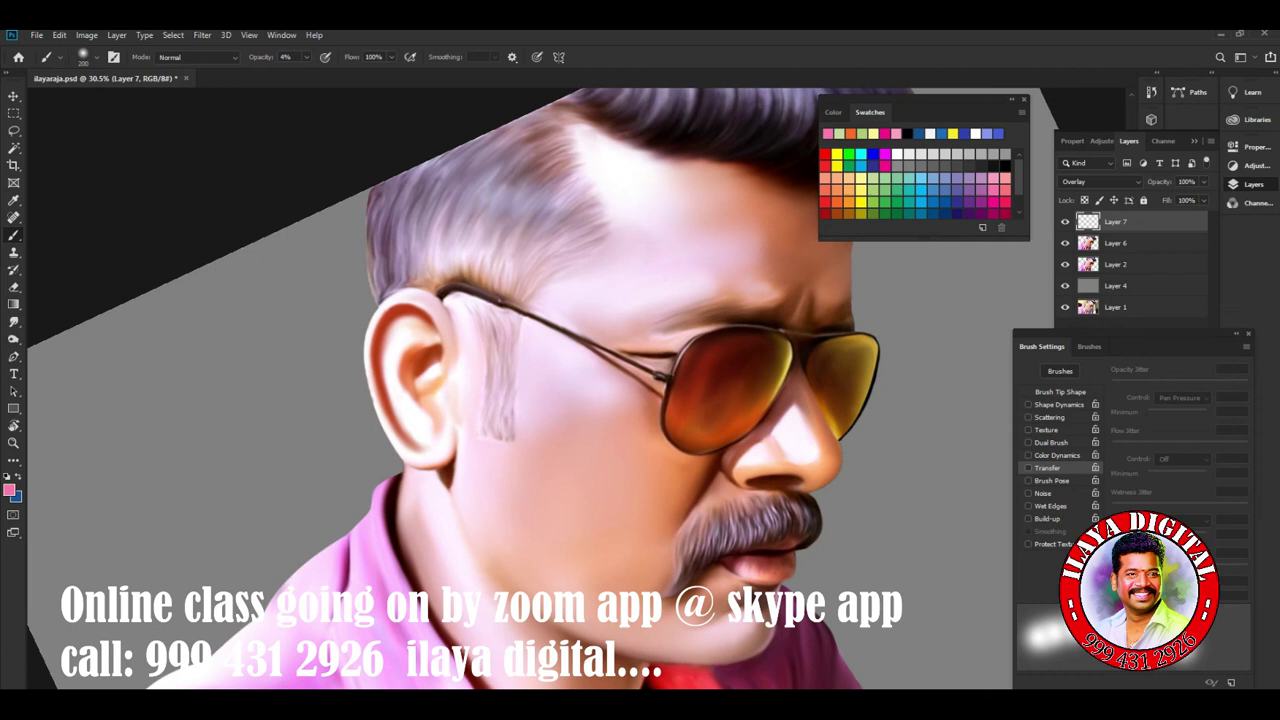
pyautogui.press(']')
pyautogui.press(']')
pyautogui.press(']')
pyautogui.press('[')
pyautogui.press('[')
pyautogui.moveTo(640, 400); pyautogui.dragTo(445, 440)
pyautogui.keyDown('ctrl'); pyautogui.click(1087, 243); pyautogui.keyUp('ctrl')
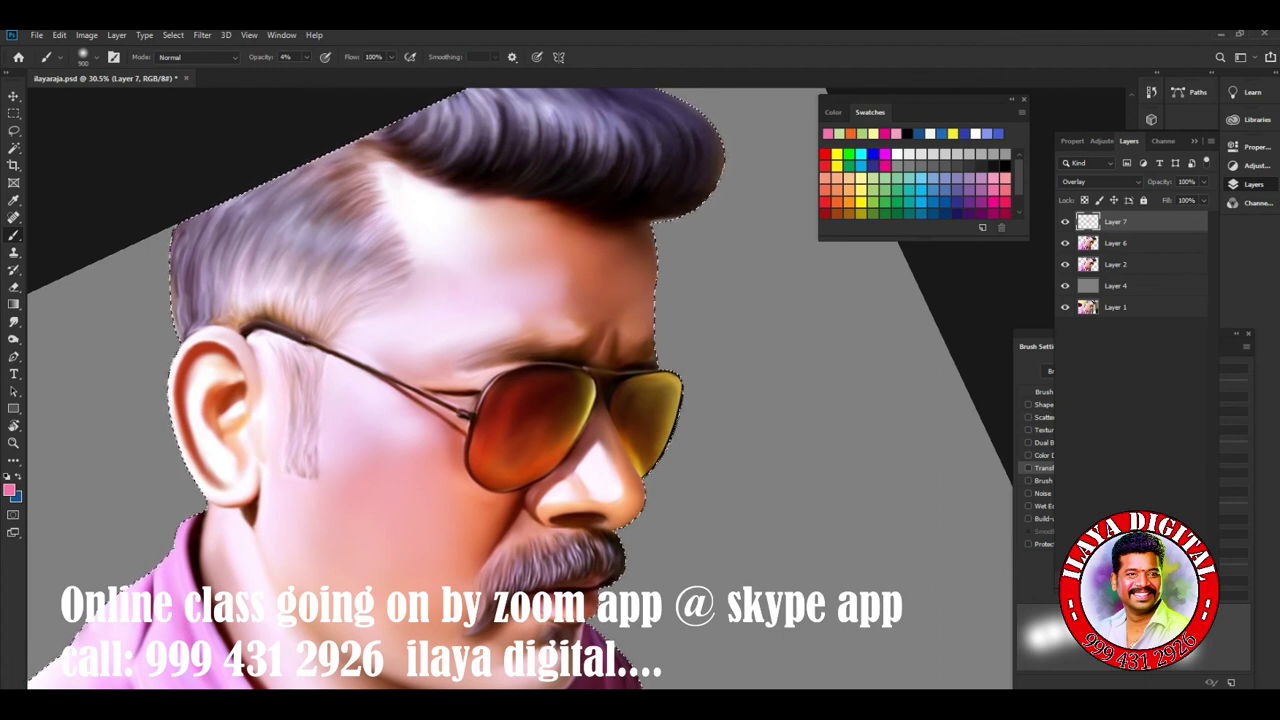
pyautogui.click(1005, 190)
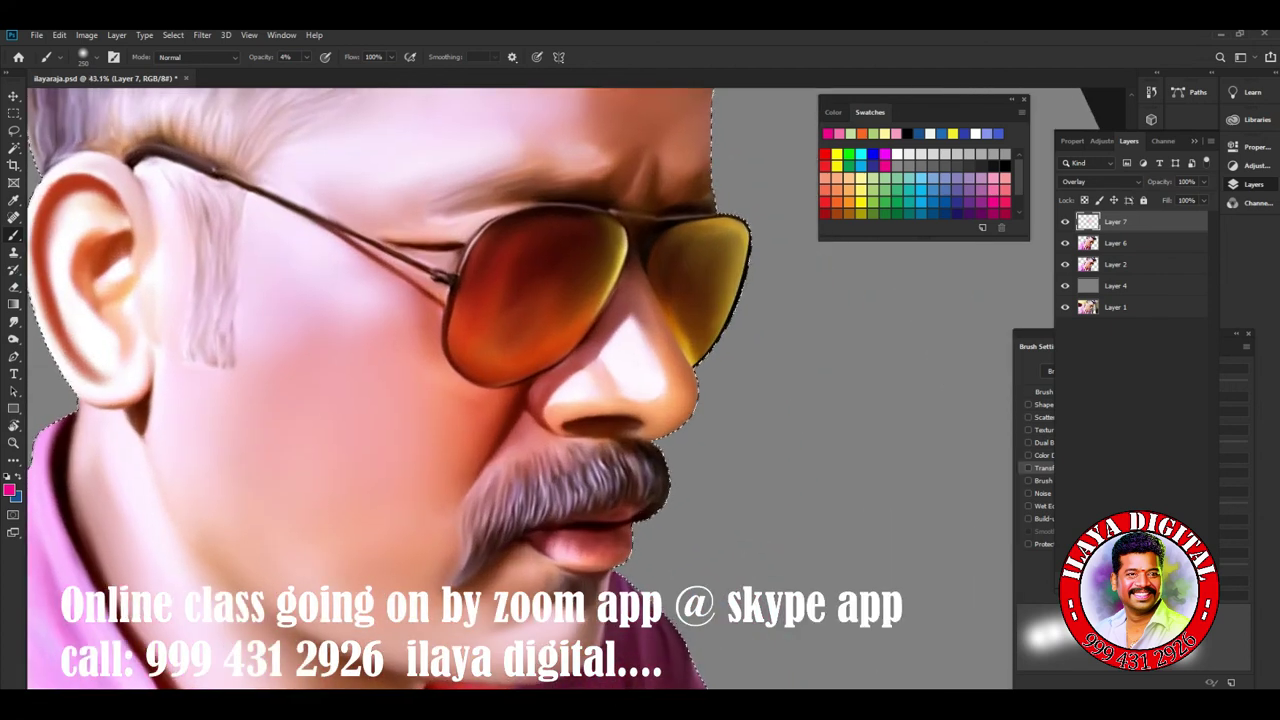
# Lower Layer 7 to 62% opacity in Color mode, and set Layer 8 to Overlay.
pyautogui.click(1203, 182)
pyautogui.moveTo(1205, 197); pyautogui.dragTo(1177, 197)
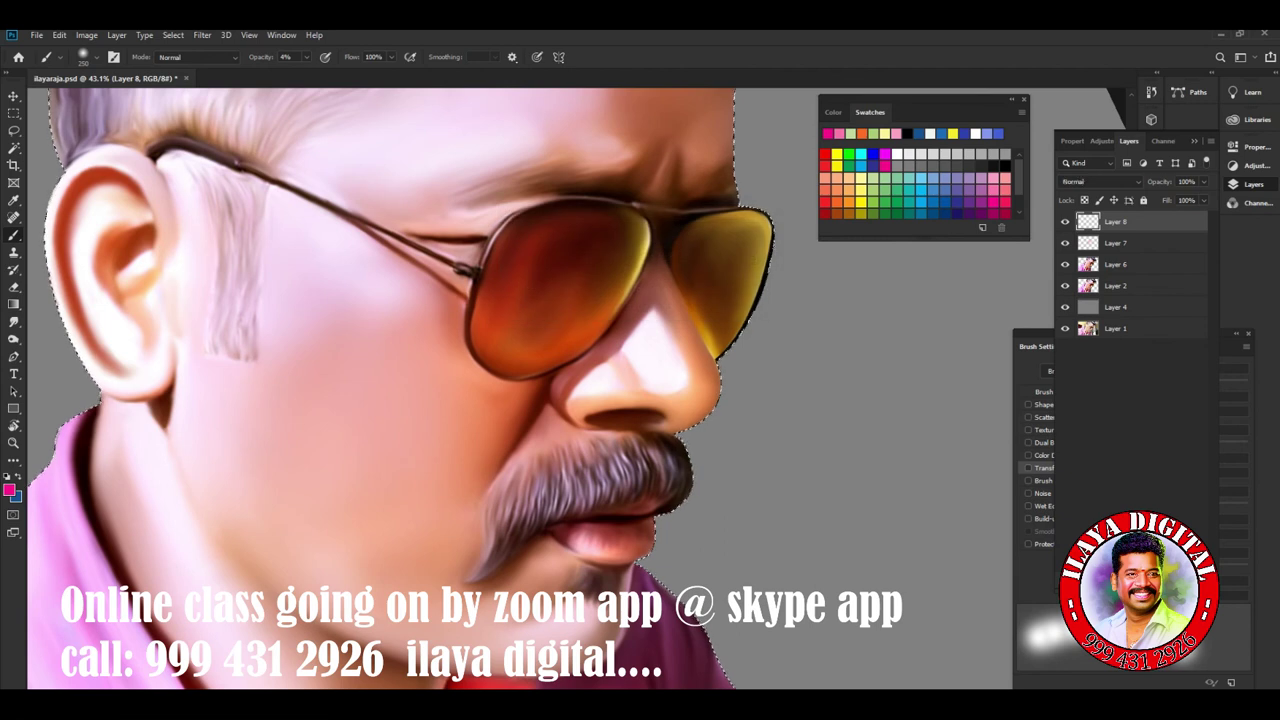
pyautogui.click(1100, 181)
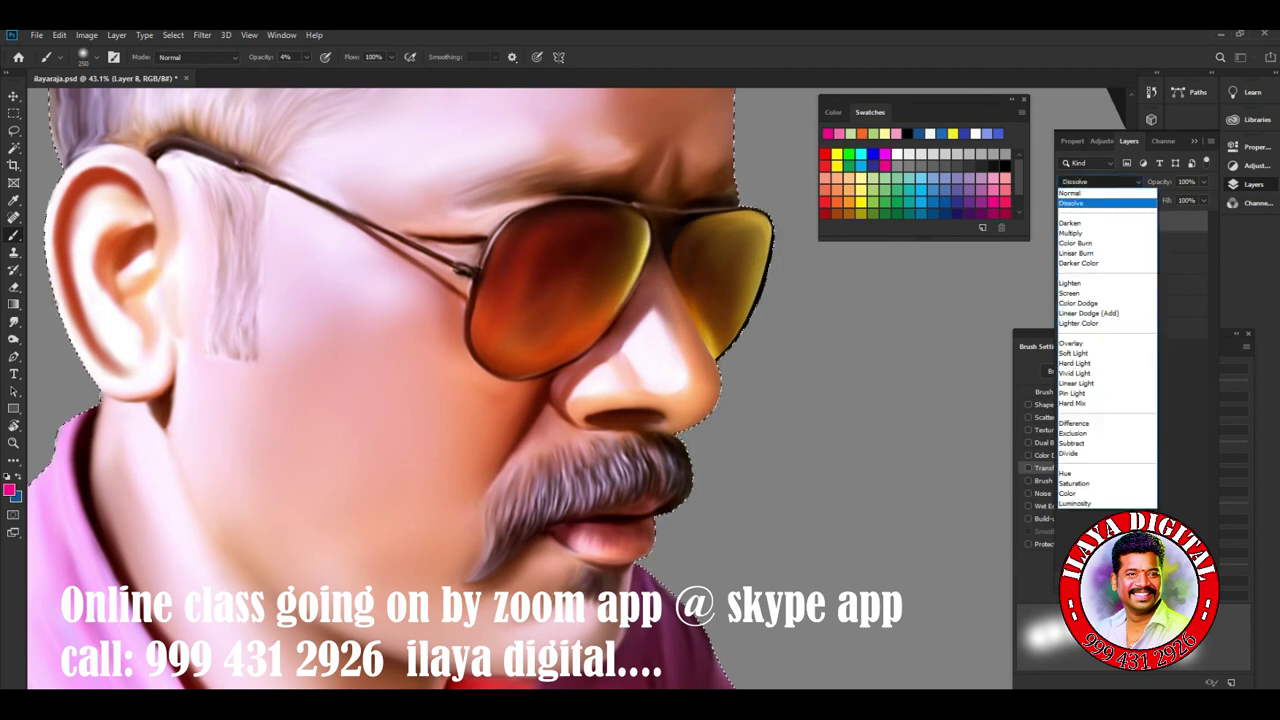
pyautogui.click(1075, 193)
pyautogui.click(1100, 181)
pyautogui.click(1075, 343)
pyautogui.click(1115, 243)
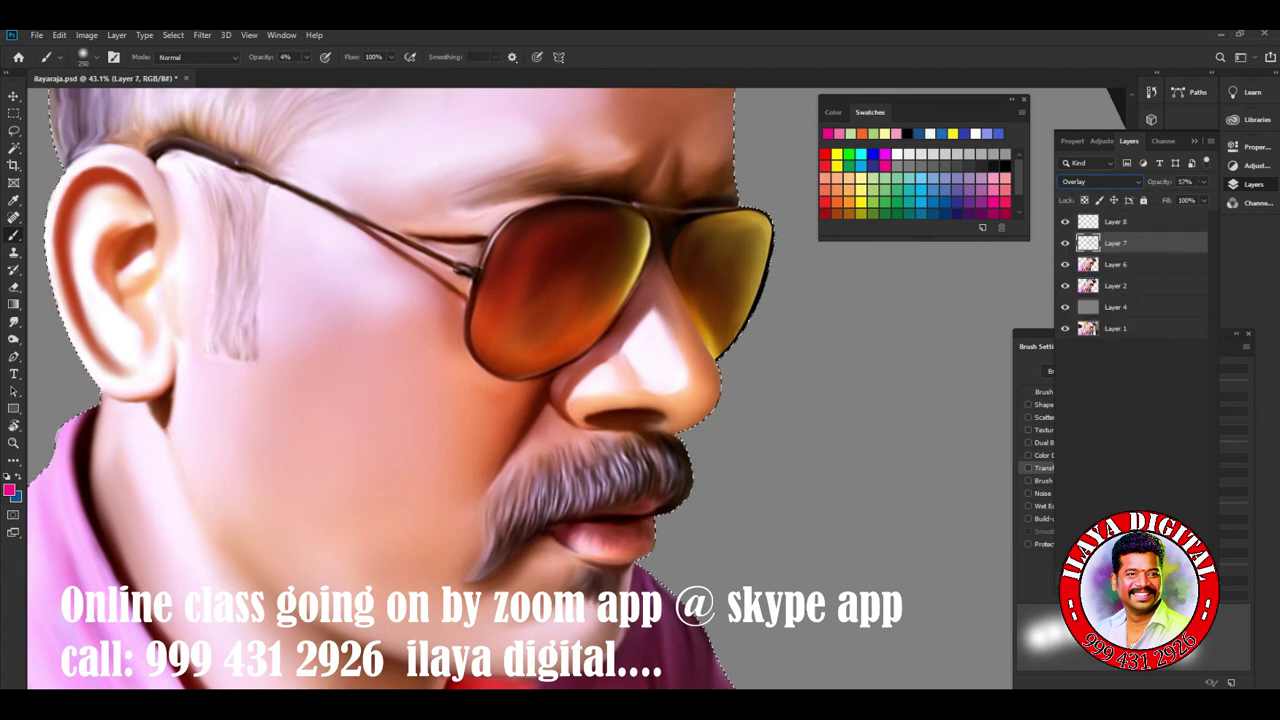
pyautogui.click(1100, 181)
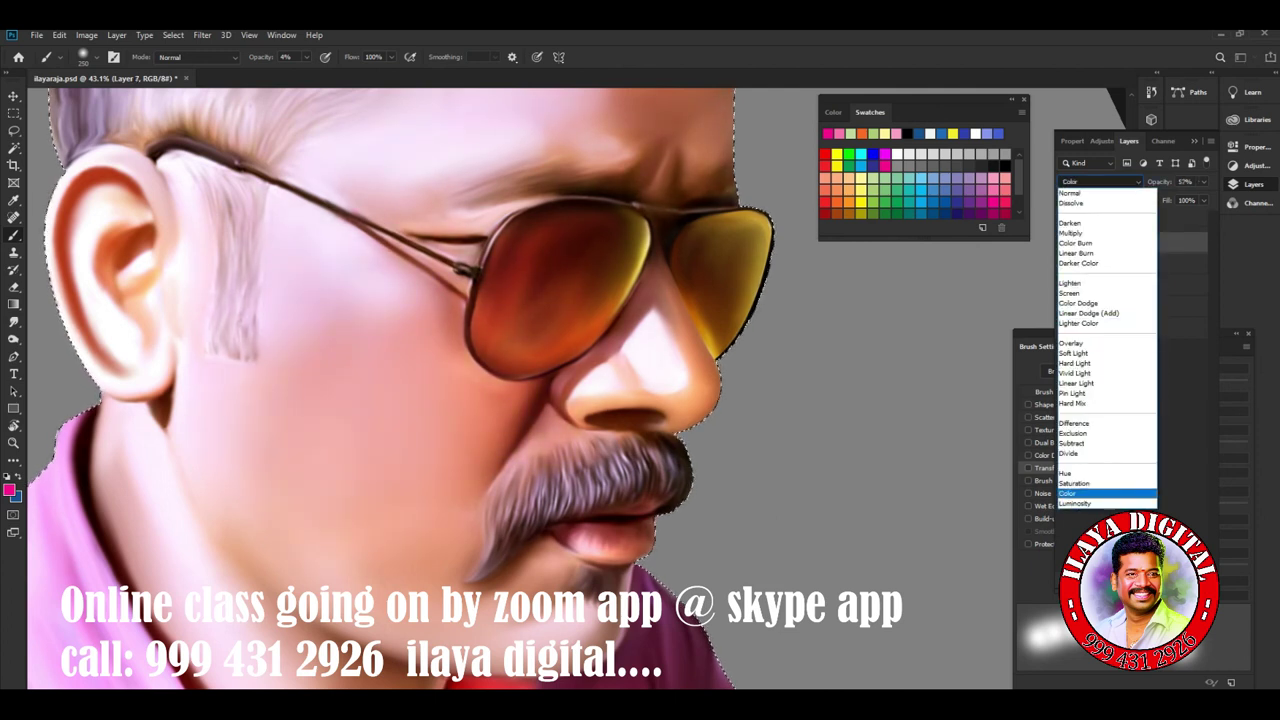
pyautogui.click(1068, 493)
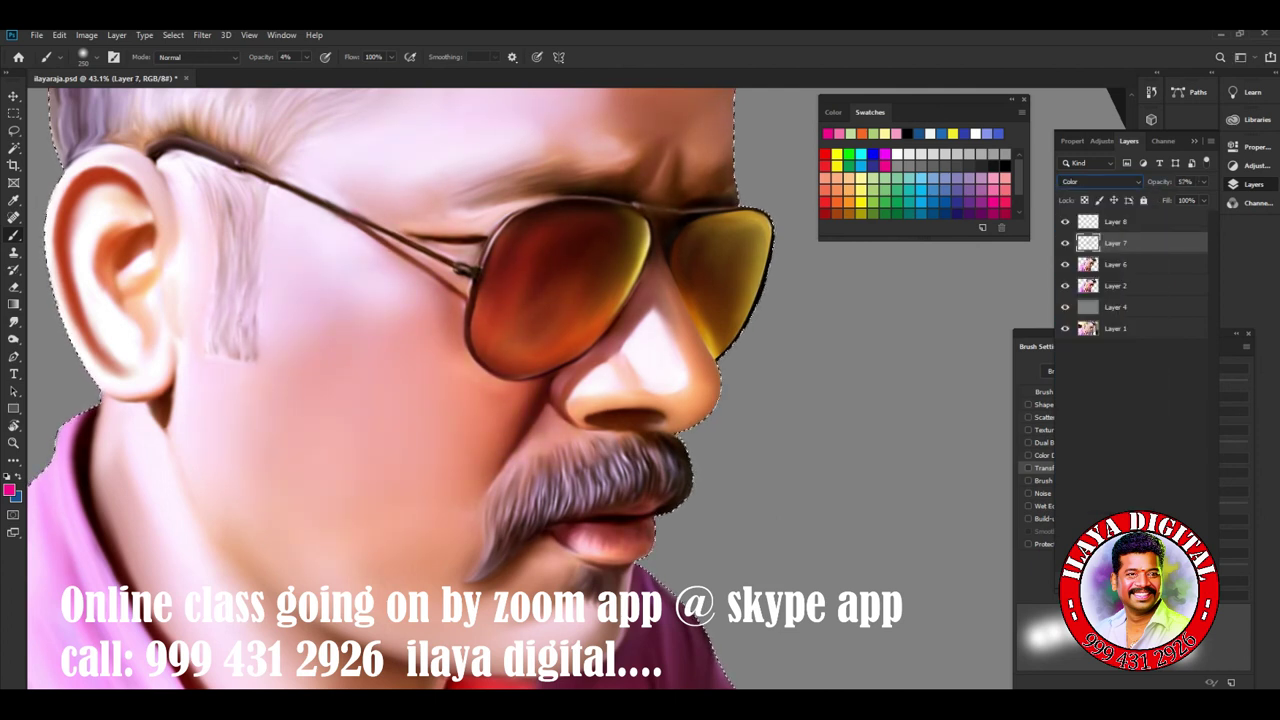
# Paint orange at 14% brush opacity on Layer 8, set it to 80%, and add Layer 9.
pyautogui.click(1115, 221)
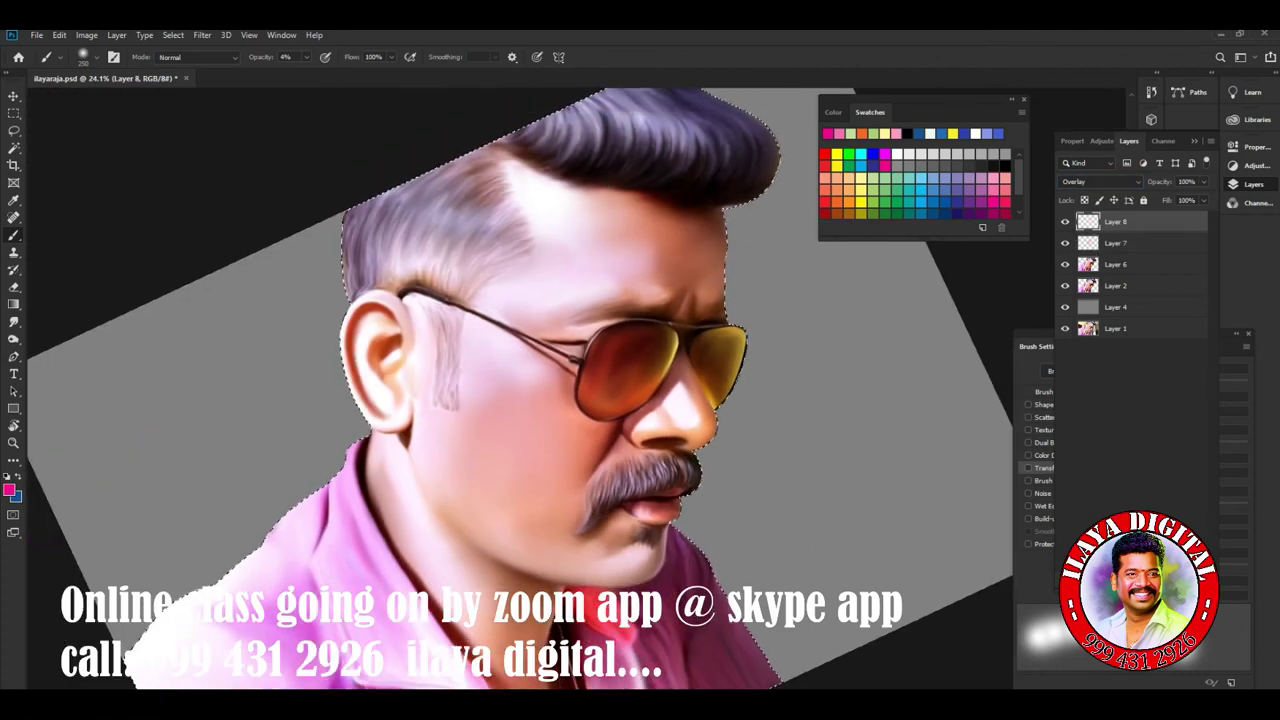
pyautogui.click(826, 177)
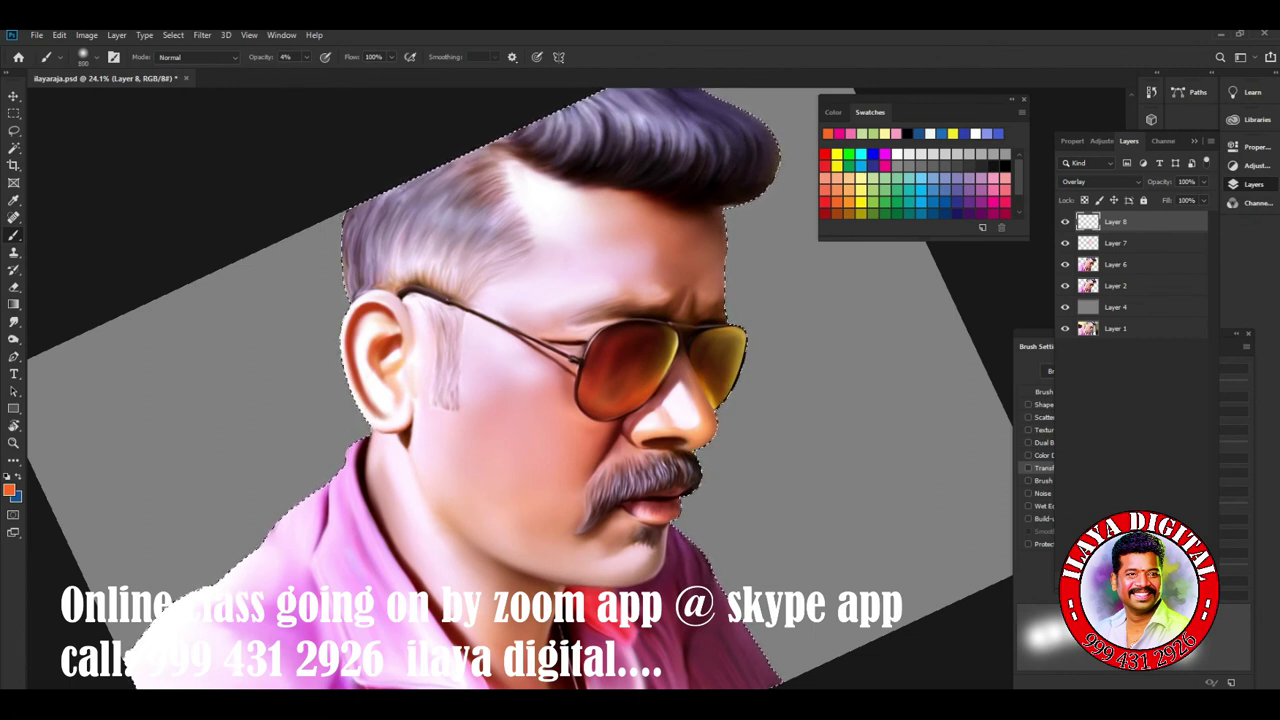
pyautogui.moveTo(306, 57); pyautogui.dragTo(312, 72)
pyautogui.scroll(-3, 520, 388)
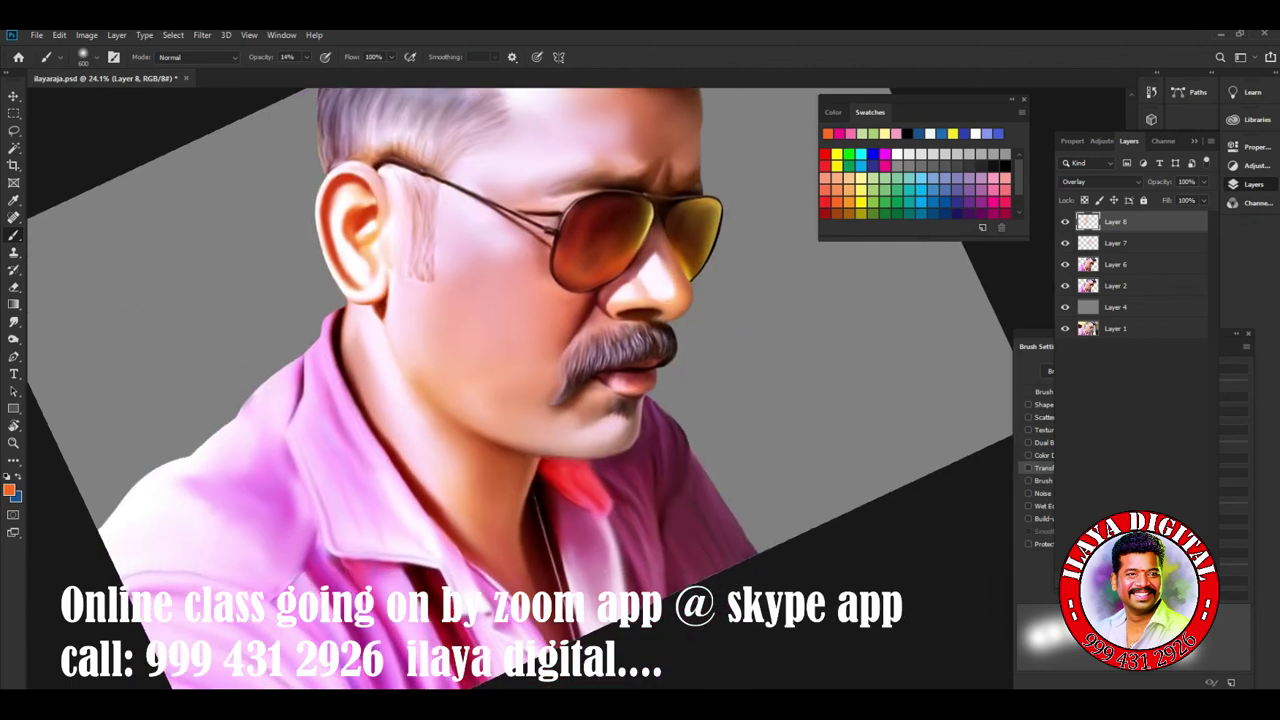
pyautogui.scroll(3, 520, 388)
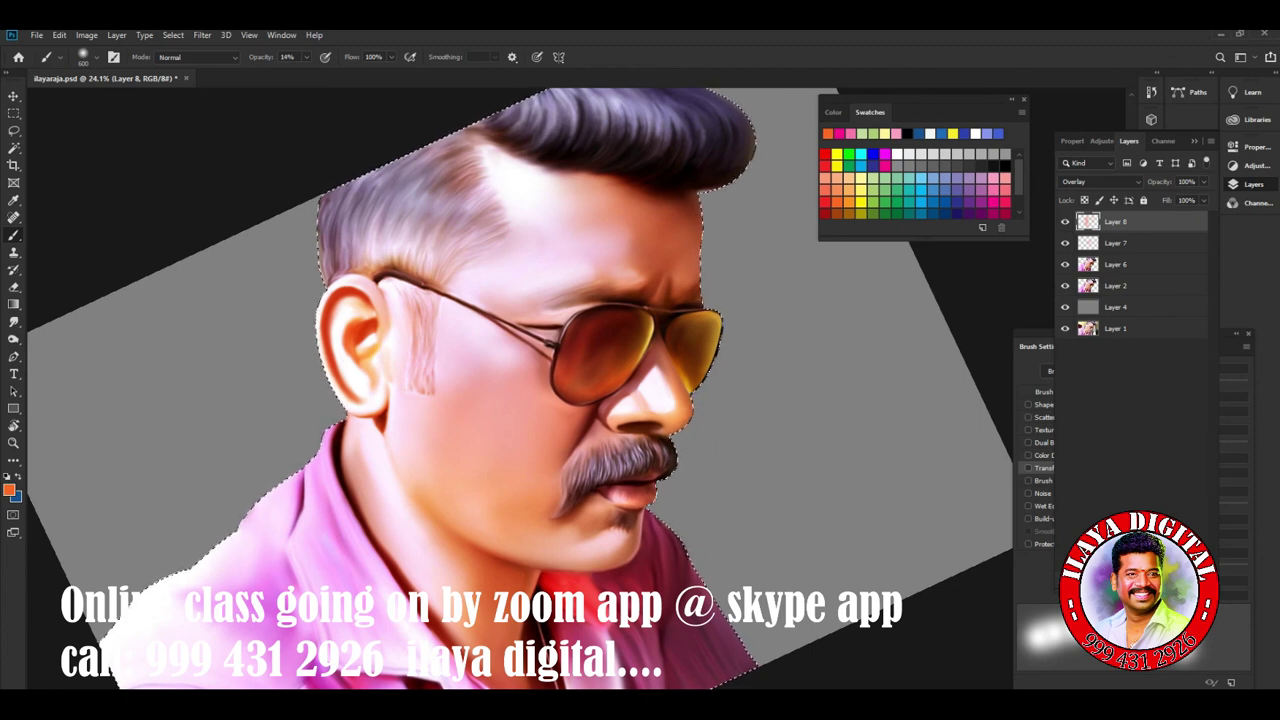
pyautogui.click(1203, 181)
pyautogui.moveTo(1205, 197); pyautogui.dragTo(1192, 197)
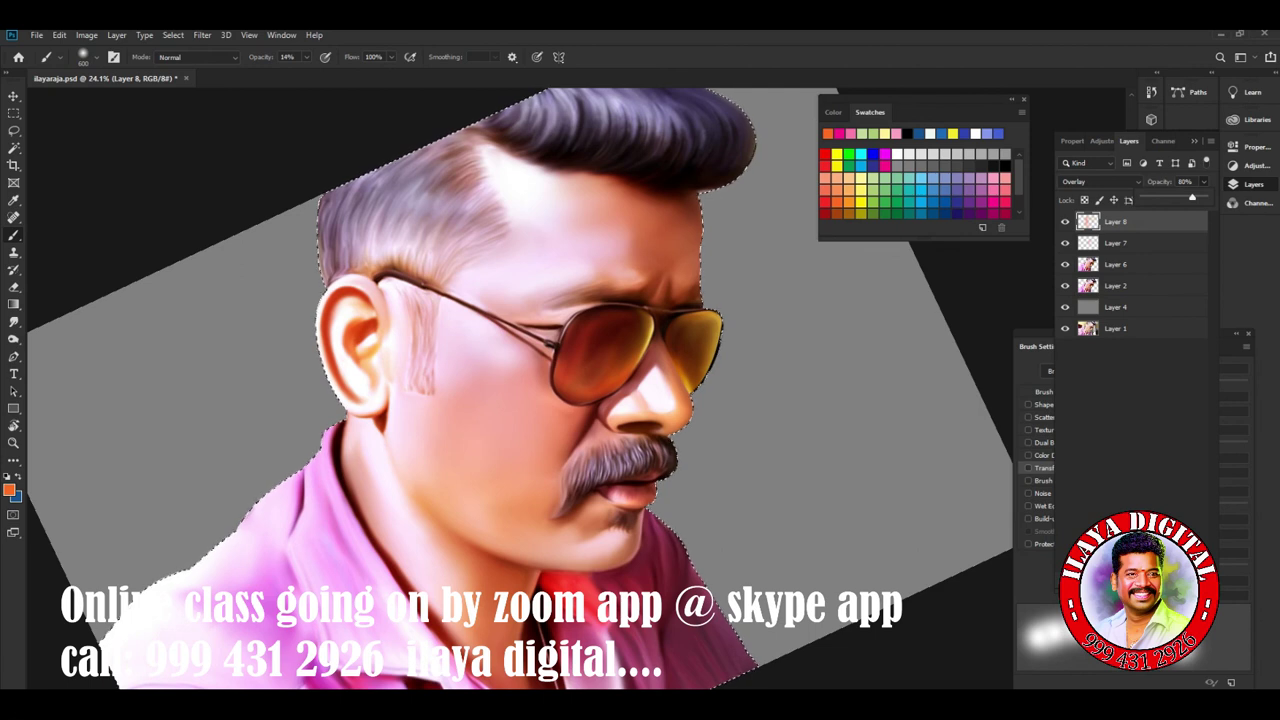
pyautogui.hotkey('ctrl', 'shift', 'n')
pyautogui.press('Return')
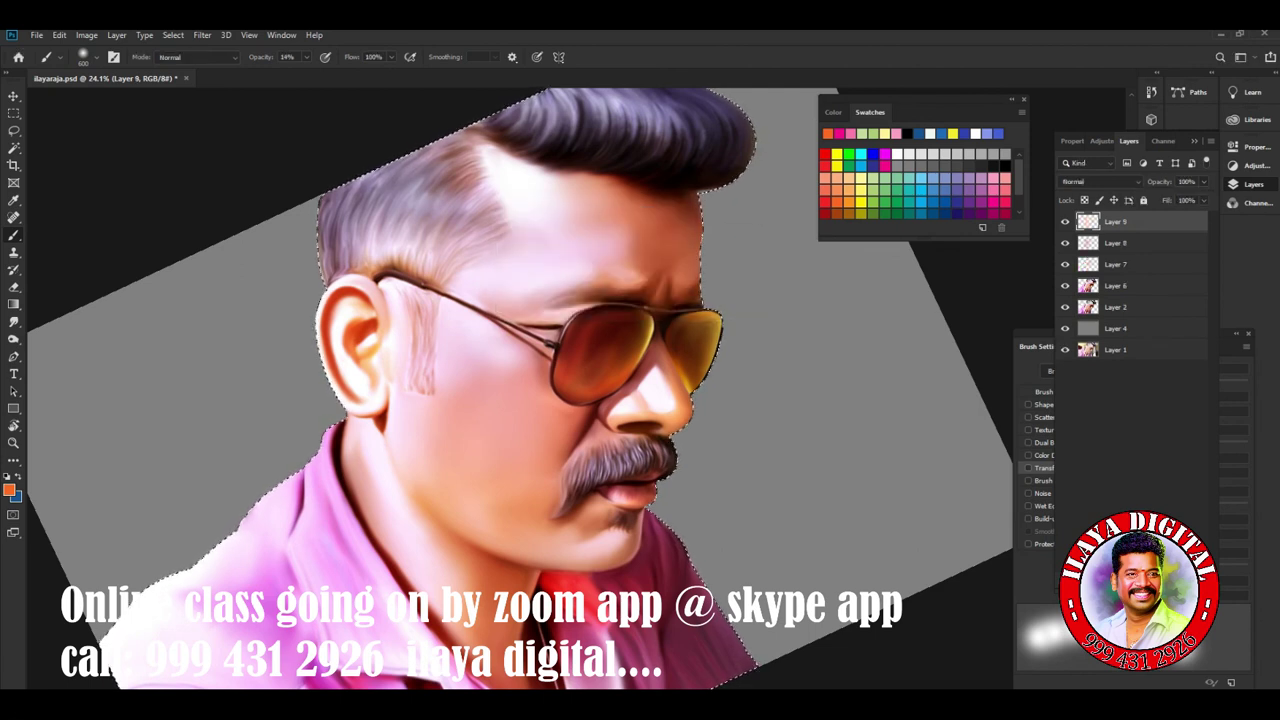
# Set Layer 9 to Overlay and brush pale yellow-green over chin, jaw, cheek and mustache.
pyautogui.click(1098, 181)
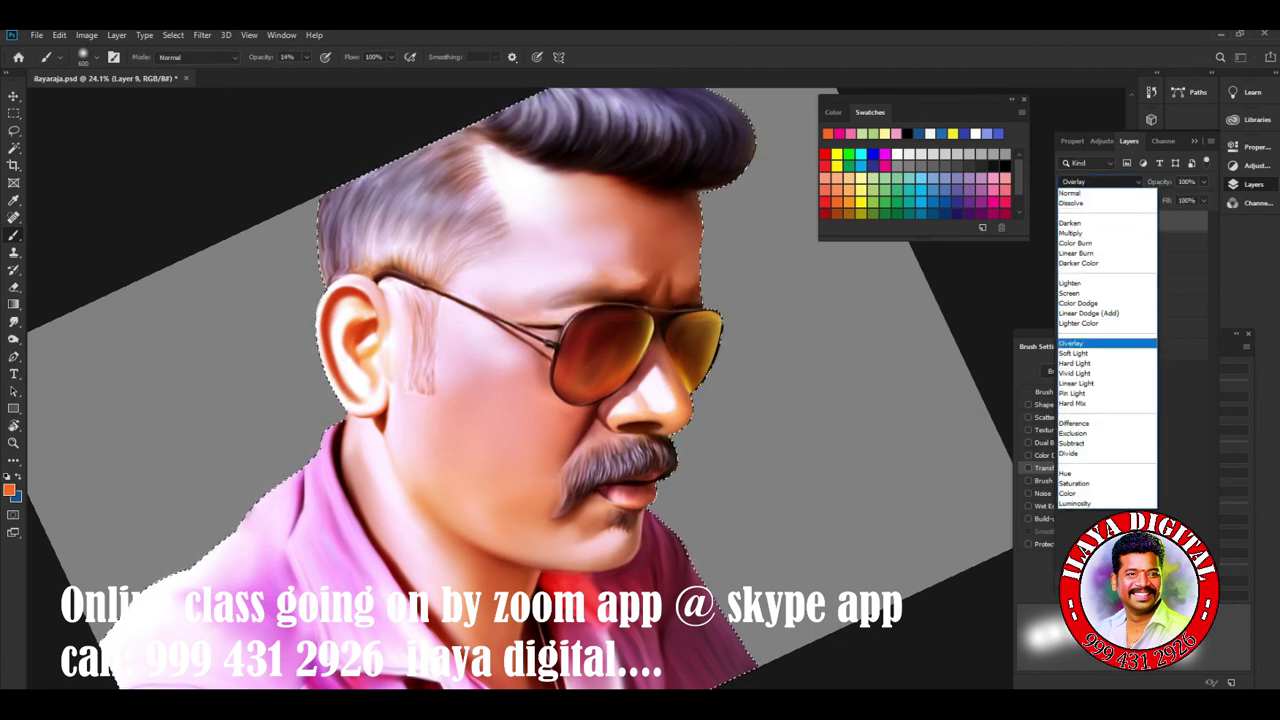
pyautogui.click(1080, 343)
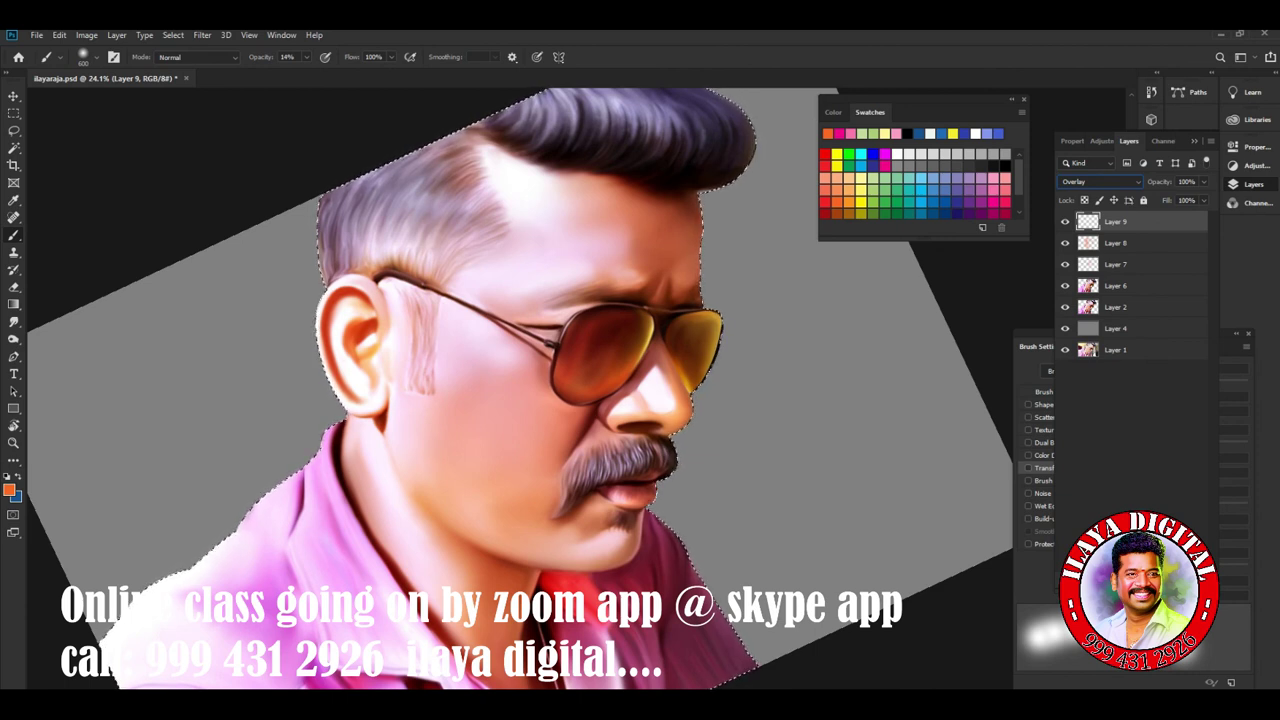
pyautogui.click(860, 177)
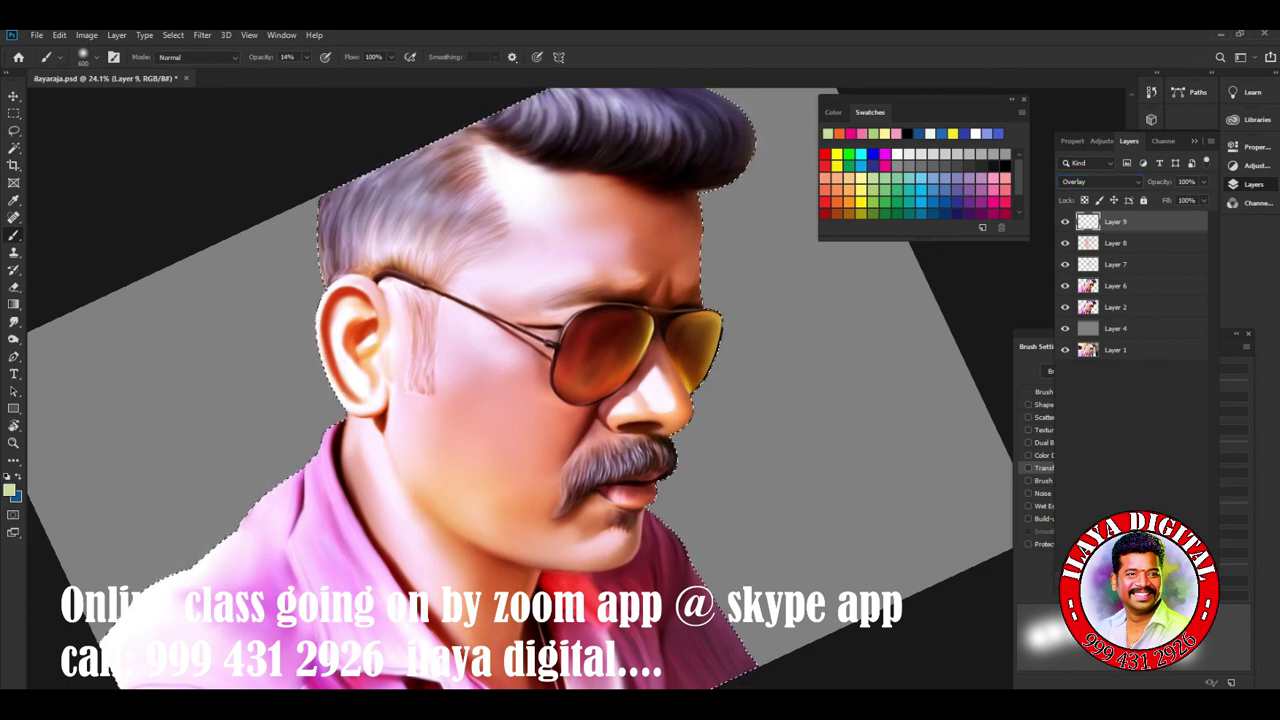
pyautogui.moveTo(498, 506); pyautogui.dragTo(598, 560)
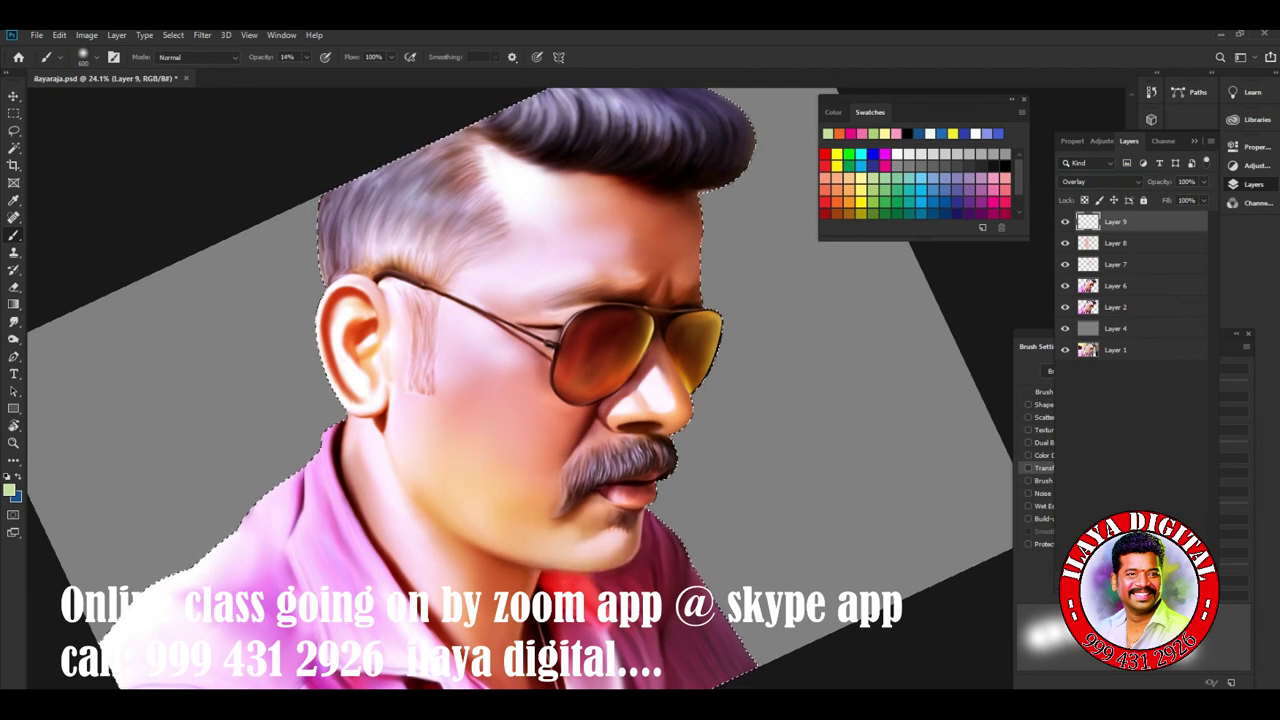
pyautogui.moveTo(432, 390); pyautogui.dragTo(498, 378)
pyautogui.moveTo(588, 528); pyautogui.dragTo(547, 512)
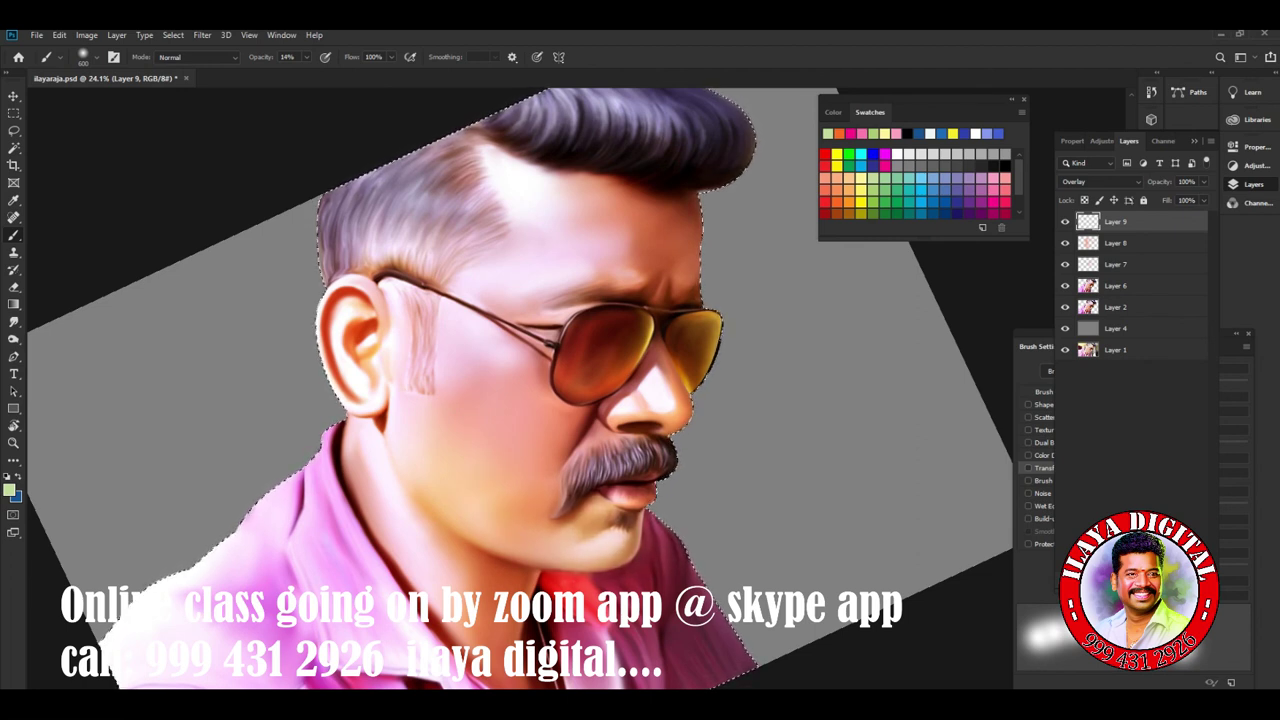
pyautogui.moveTo(586, 466); pyautogui.dragTo(634, 455)
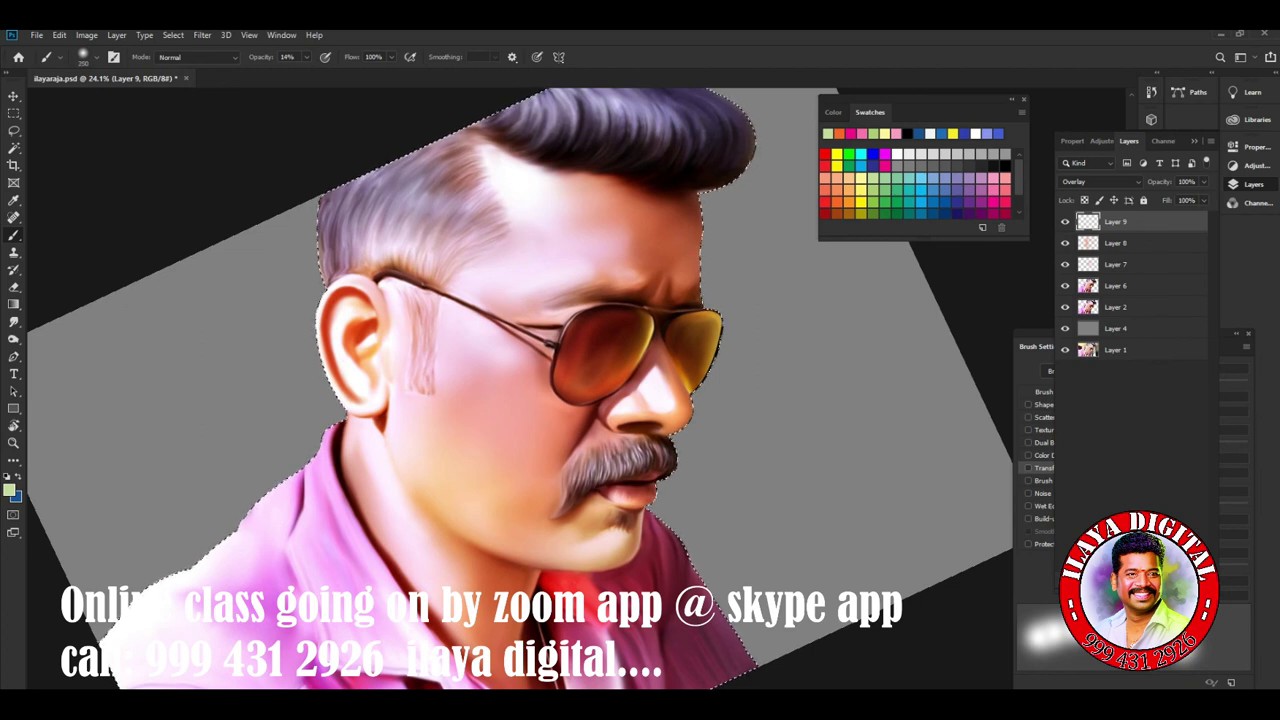
pyautogui.click(571, 484)
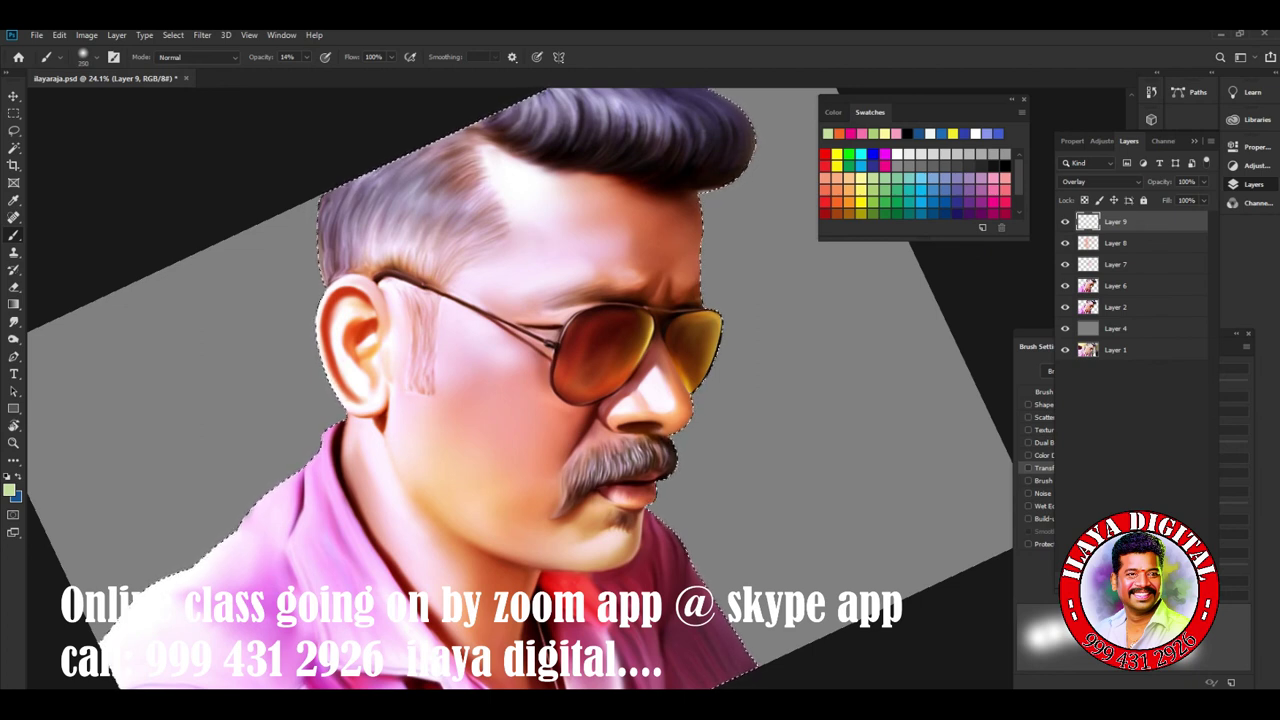
# Switch the painting colour to cyan and zoom out.
pyautogui.click(861, 153)
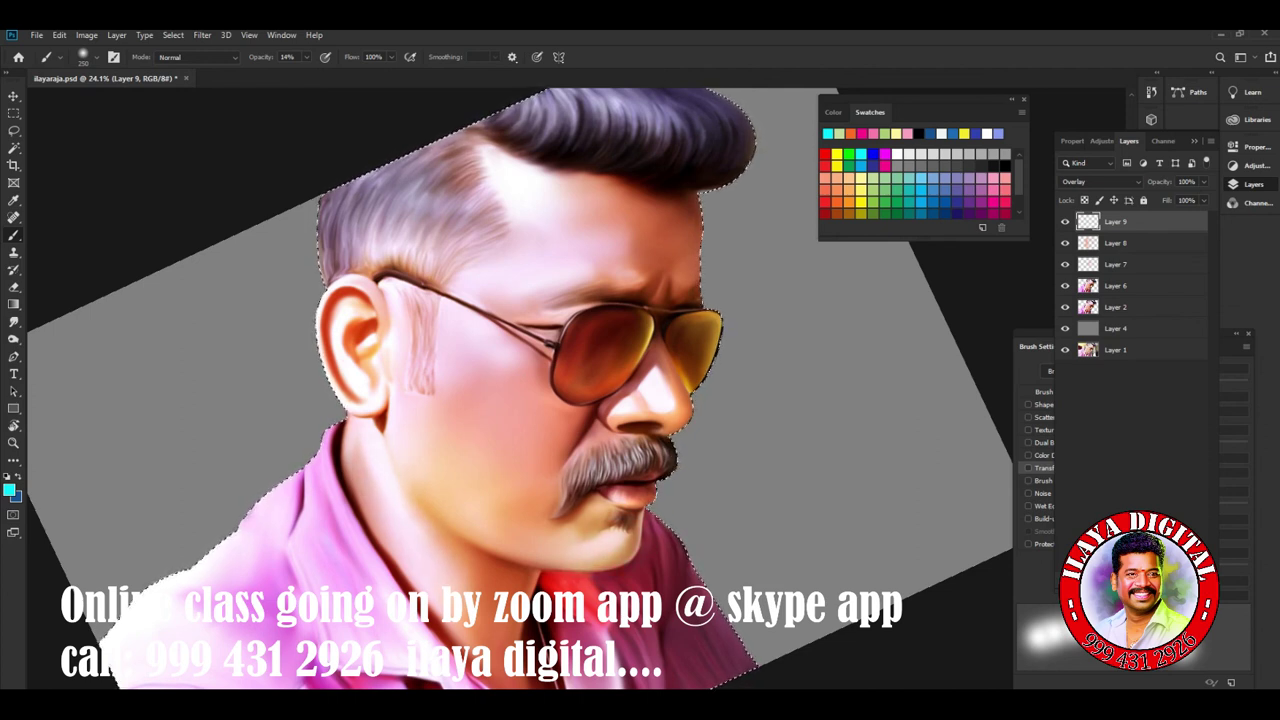
pyautogui.scroll(-2, 673, 353)
pyautogui.scroll(-3, 673, 353)
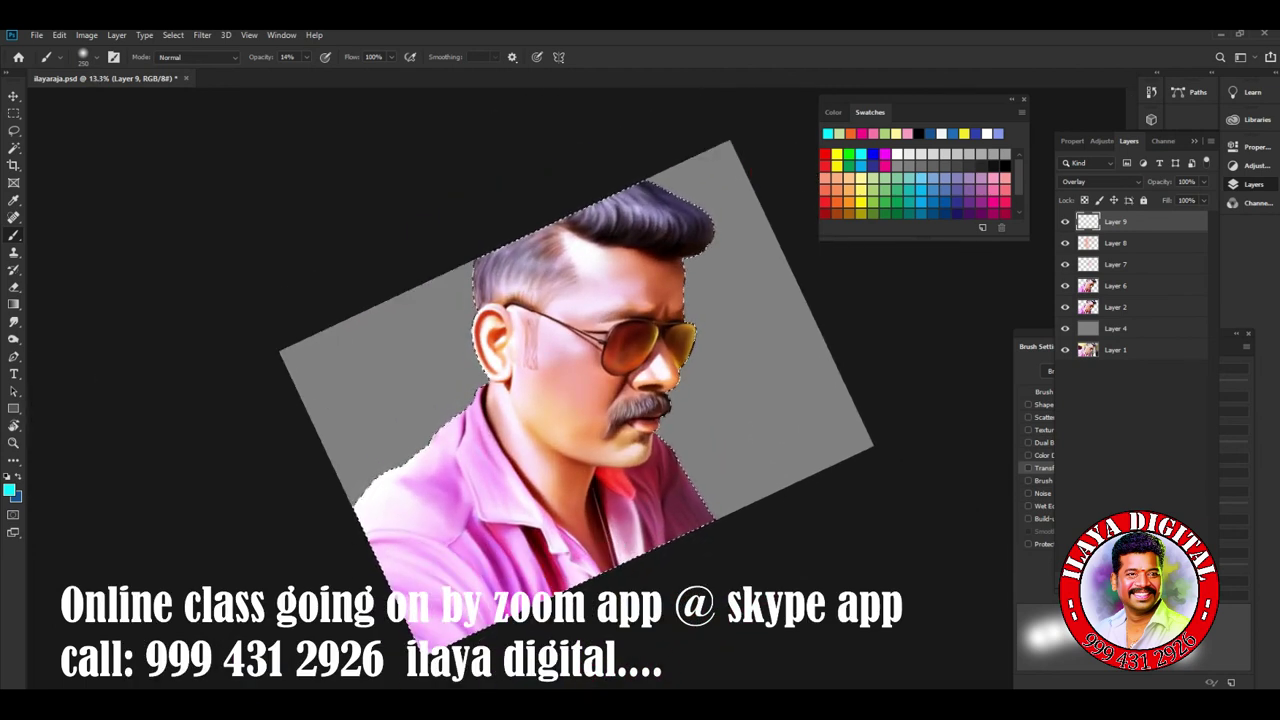
# Select Layer 7, pick a pink swatch, and zoom out to the whole portrait.
pyautogui.click(1115, 264)
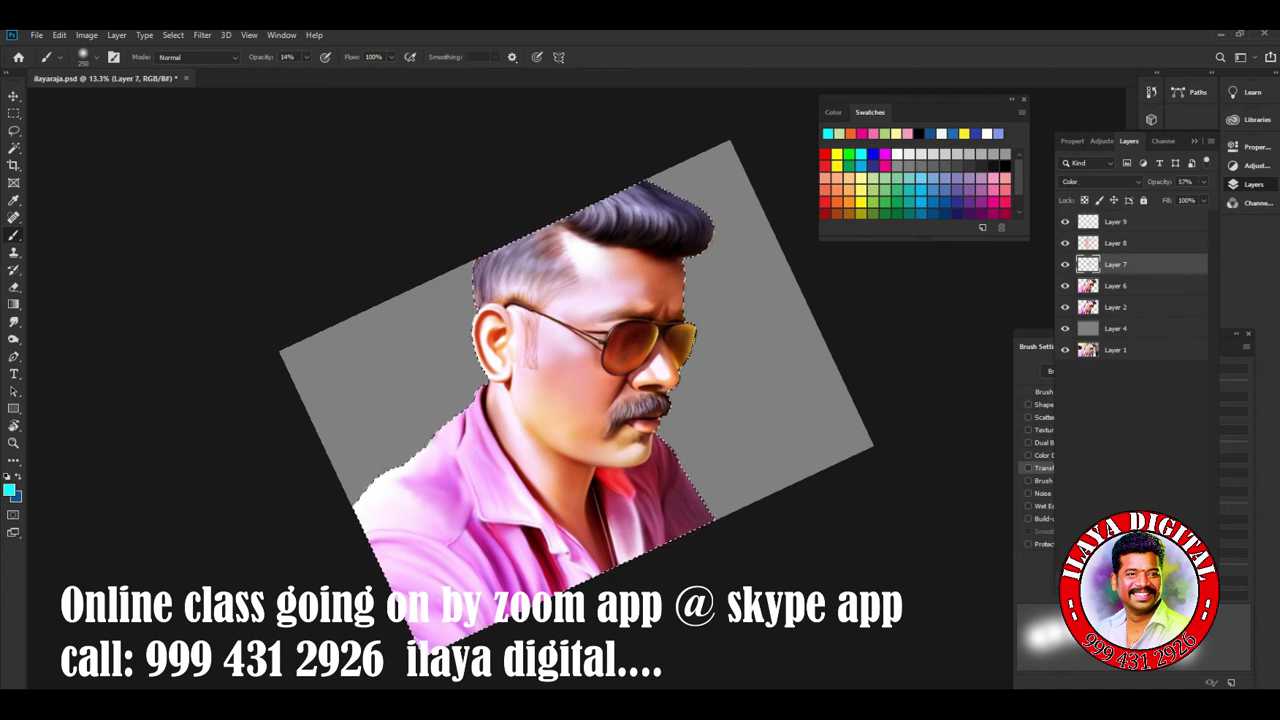
pyautogui.scroll(2, 573, 409)
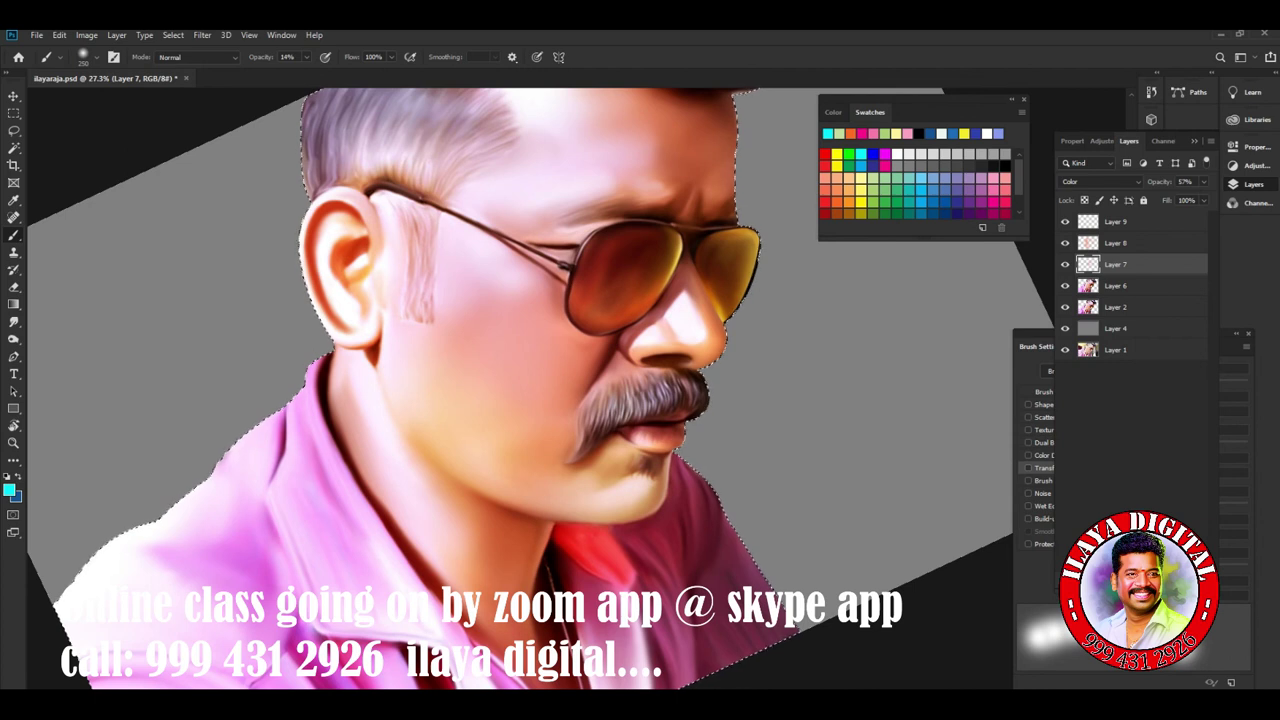
pyautogui.scroll(2, 444, 388)
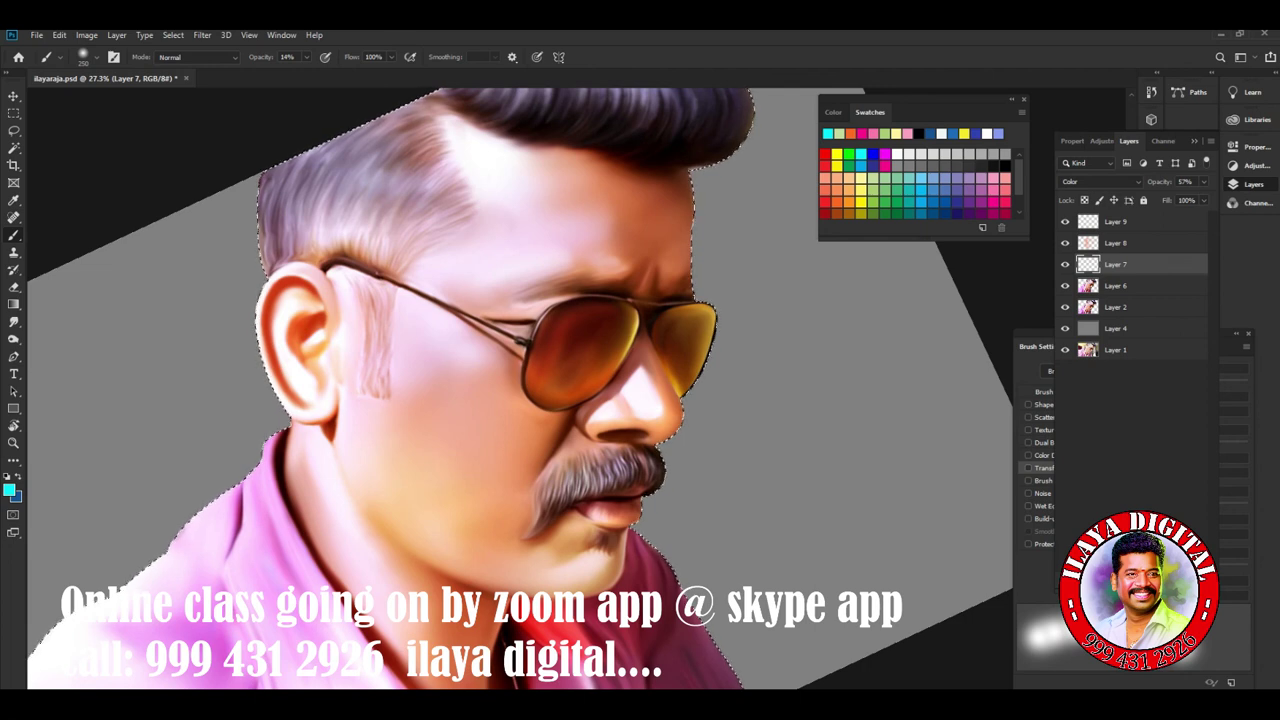
pyautogui.click(907, 133)
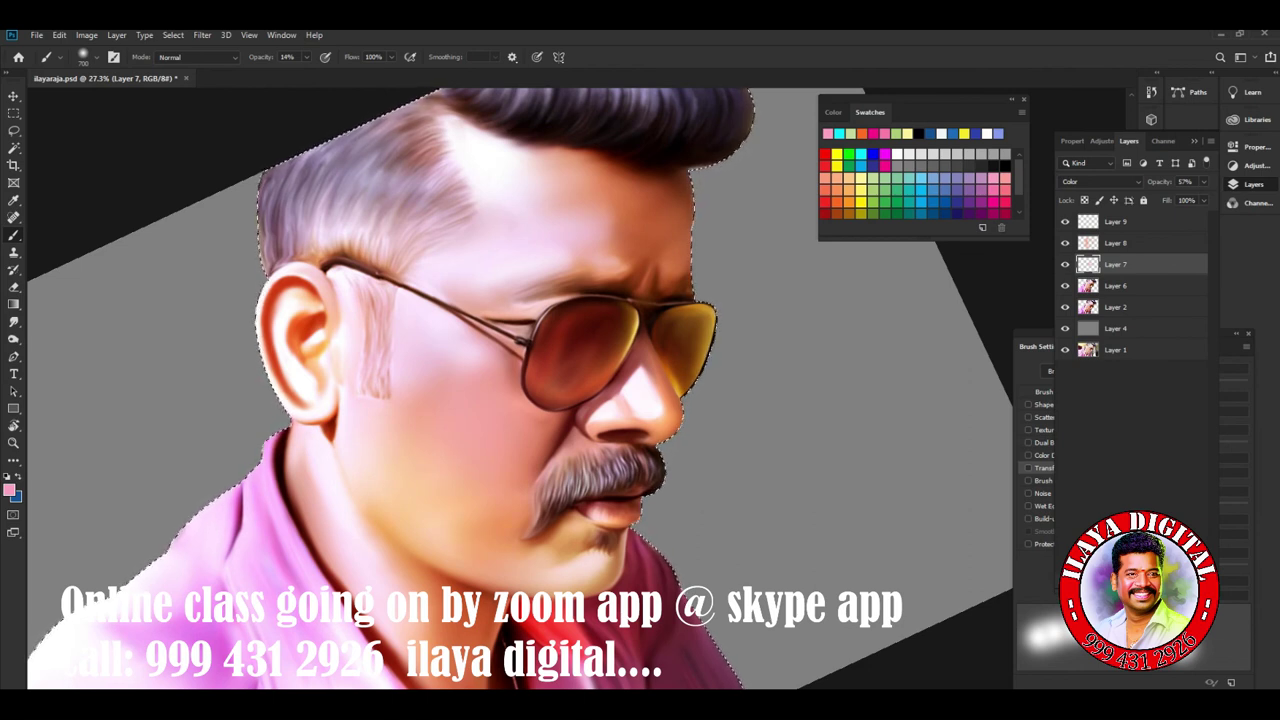
pyautogui.hotkey('ctrl', 'd')
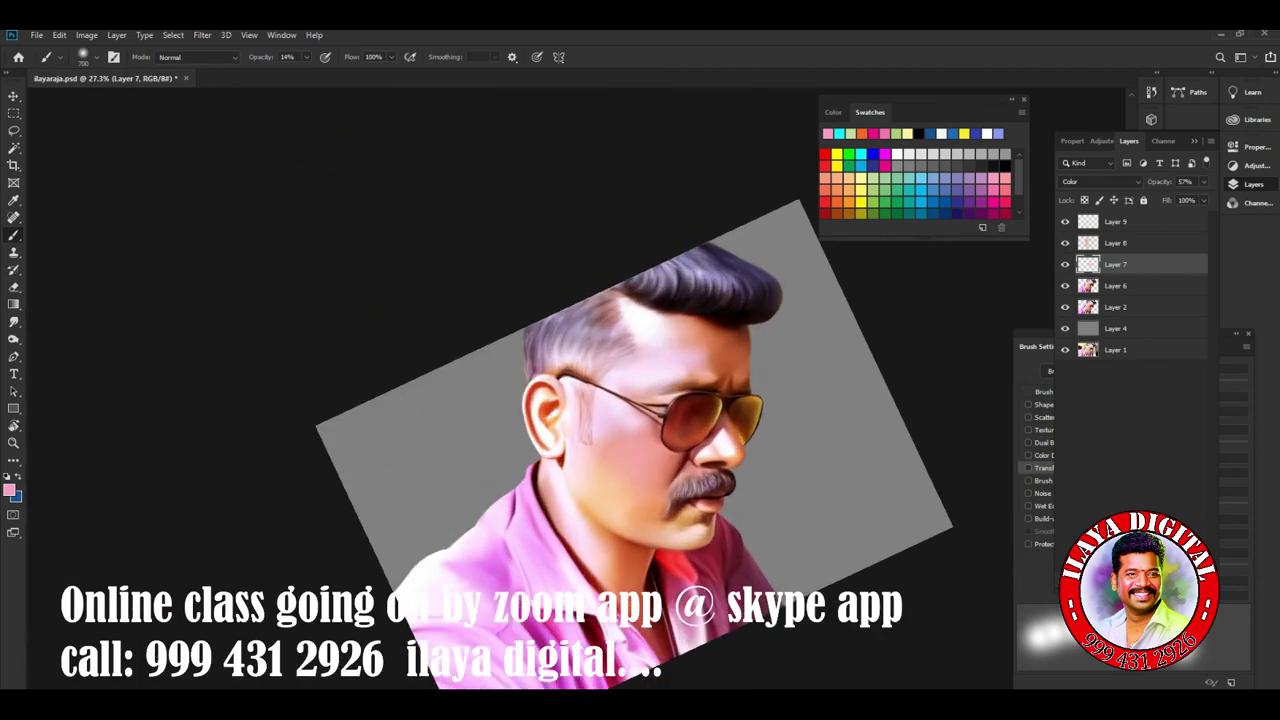
# Make Layer 9 visible and active, lower it to 34% opacity, and add Layer 10.
pyautogui.click(1115, 221)
pyautogui.click(1065, 221)
pyautogui.click(1065, 221)
pyautogui.moveTo(1203, 182); pyautogui.dragTo(1163, 197)
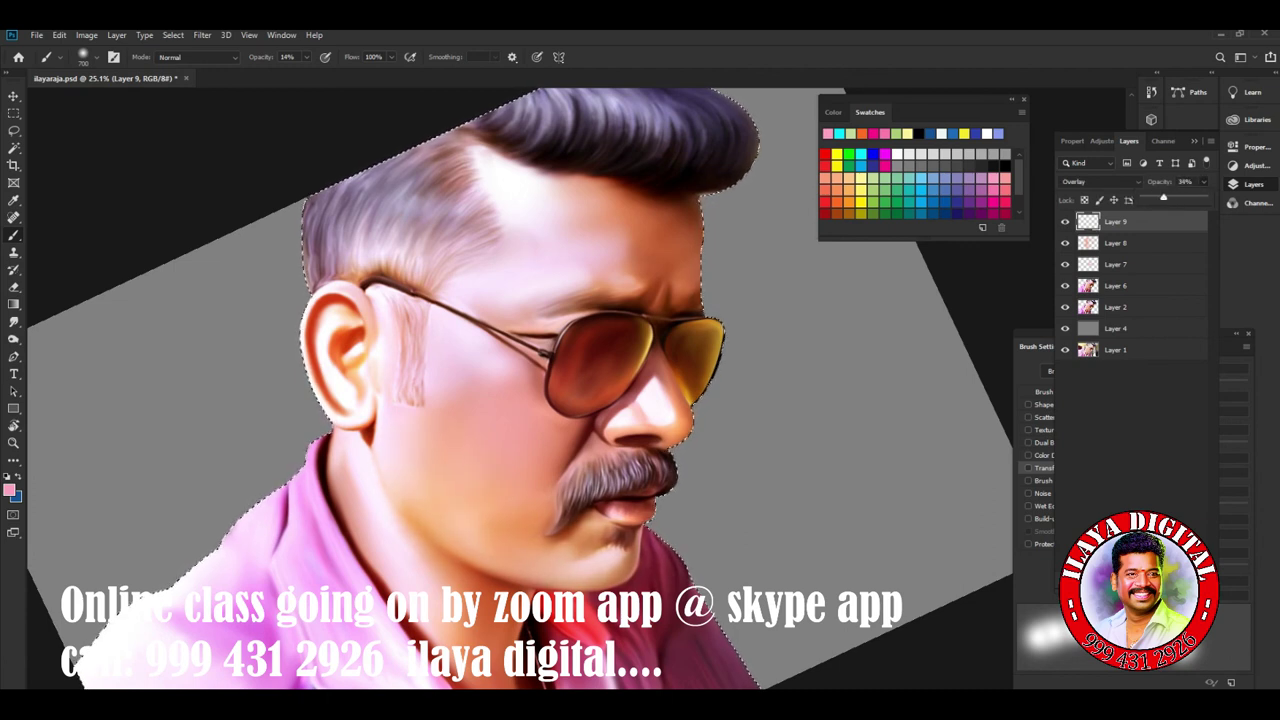
pyautogui.hotkey('ctrl', 'shift', 'n')
pyautogui.press('Return')
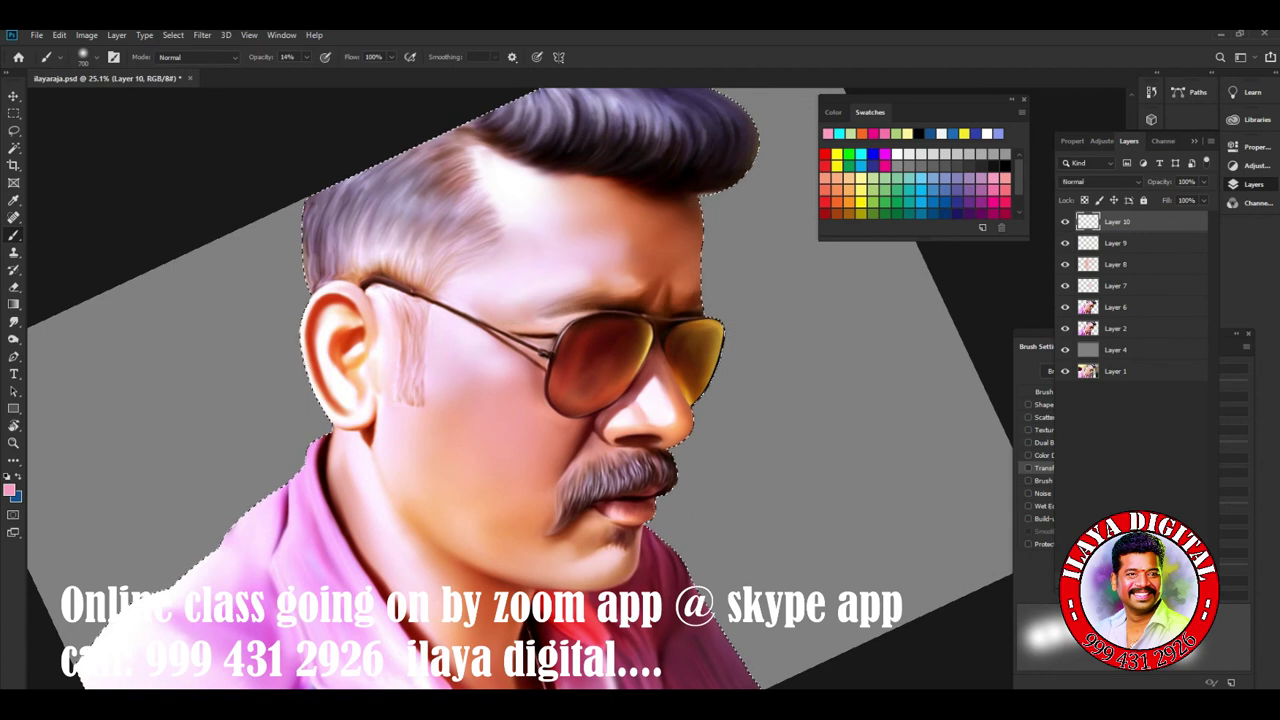
# Raise the brush opacity from 14% to 28% and test a cyan stroke on the hair, then undo it.
pyautogui.click(305, 57)
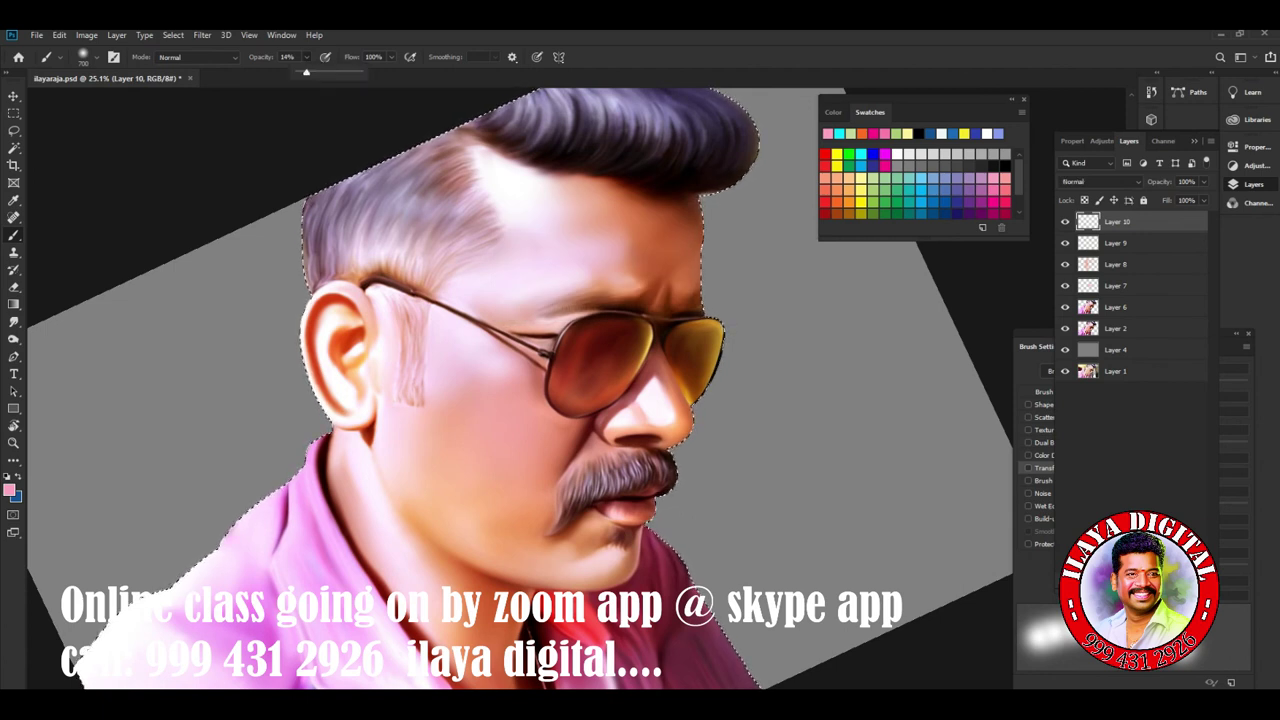
pyautogui.moveTo(306, 72); pyautogui.dragTo(316, 72)
pyautogui.click(839, 133)
pyautogui.moveTo(740, 120)
pyautogui.mouseDown()
pyautogui.moveTo(650, 110)
pyautogui.moveTo(720, 180)
pyautogui.mouseUp()
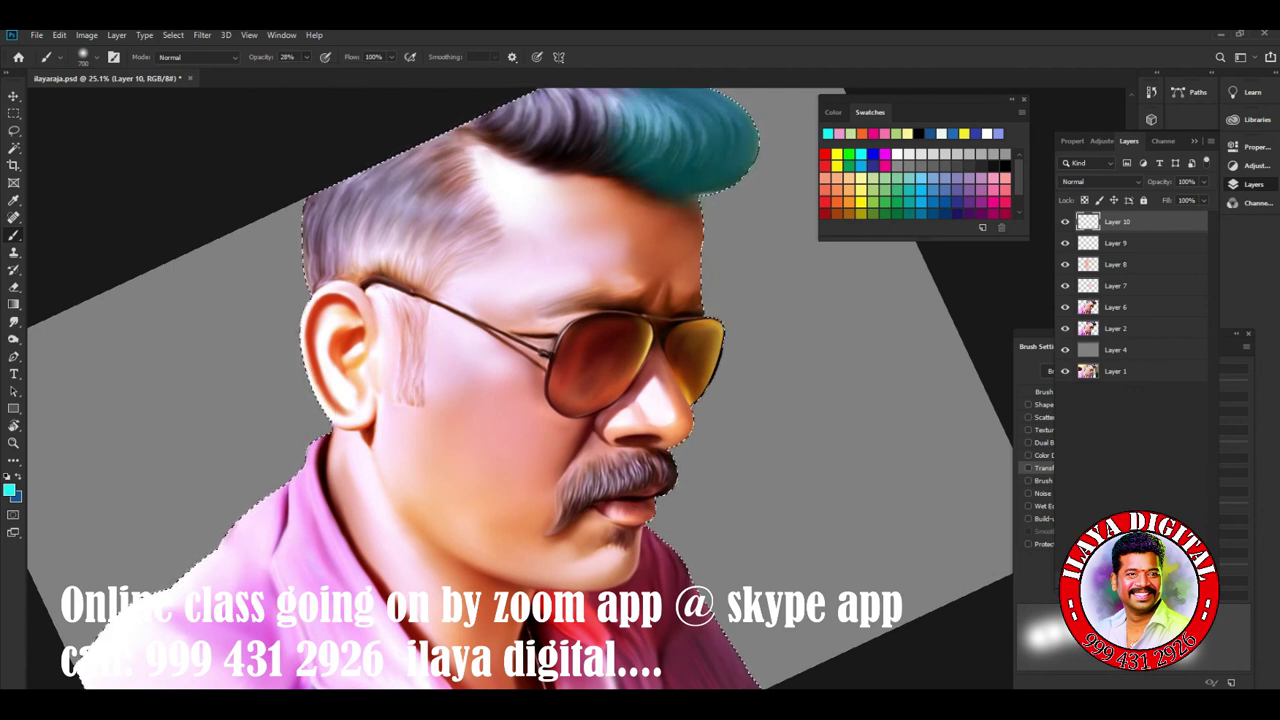
pyautogui.hotkey('ctrl', 'z')
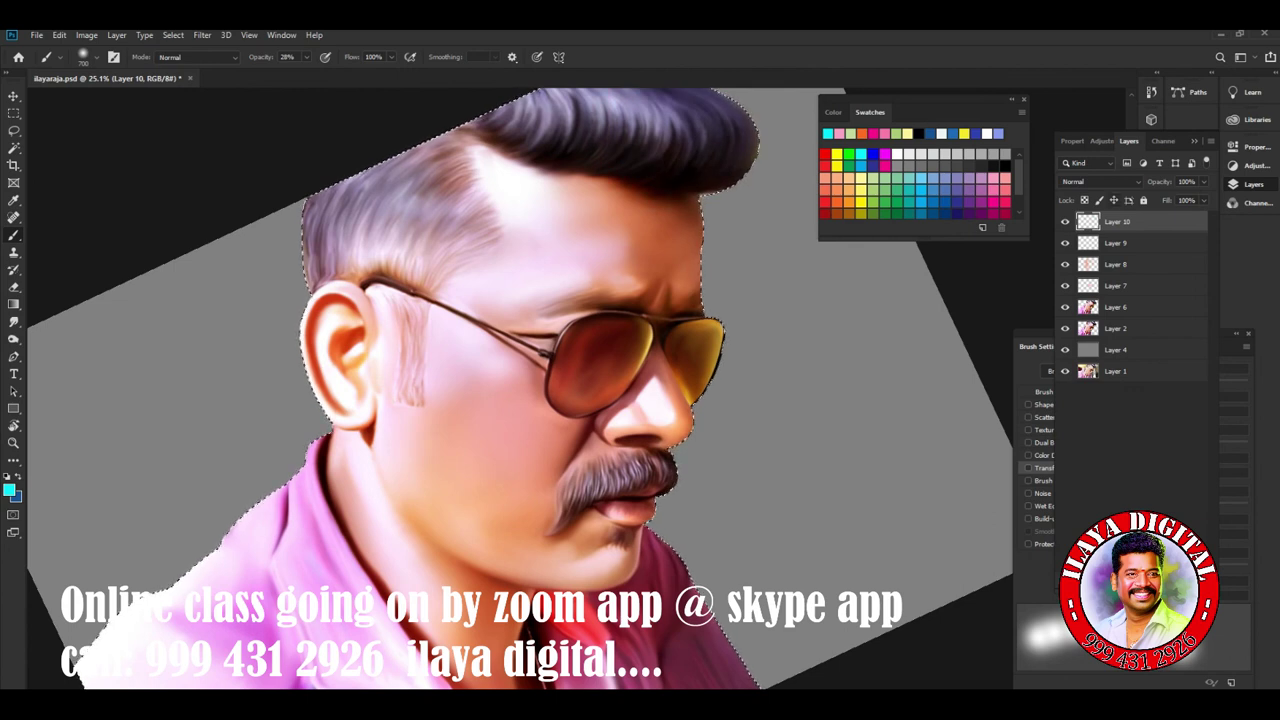
# Set Layer 10 to Overlay and brush a cyan-blue tint over the grey hair above the ear.
pyautogui.click(1100, 181)
pyautogui.moveTo(735, 125)
pyautogui.mouseDown()
pyautogui.moveTo(663, 112)
pyautogui.moveTo(468, 136)
pyautogui.moveTo(335, 260)
pyautogui.mouseUp()
pyautogui.hotkey('ctrl', 'z')
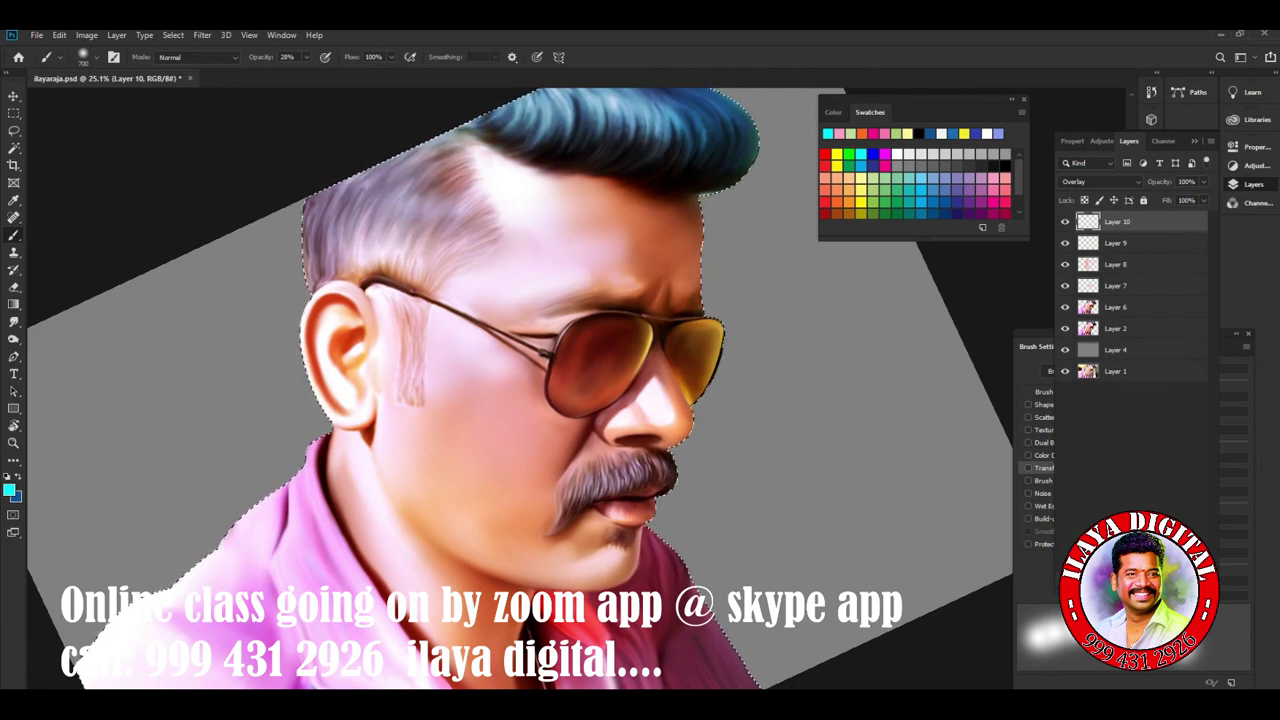
pyautogui.moveTo(464, 132); pyautogui.dragTo(360, 196)
pyautogui.moveTo(405, 150); pyautogui.dragTo(310, 250)
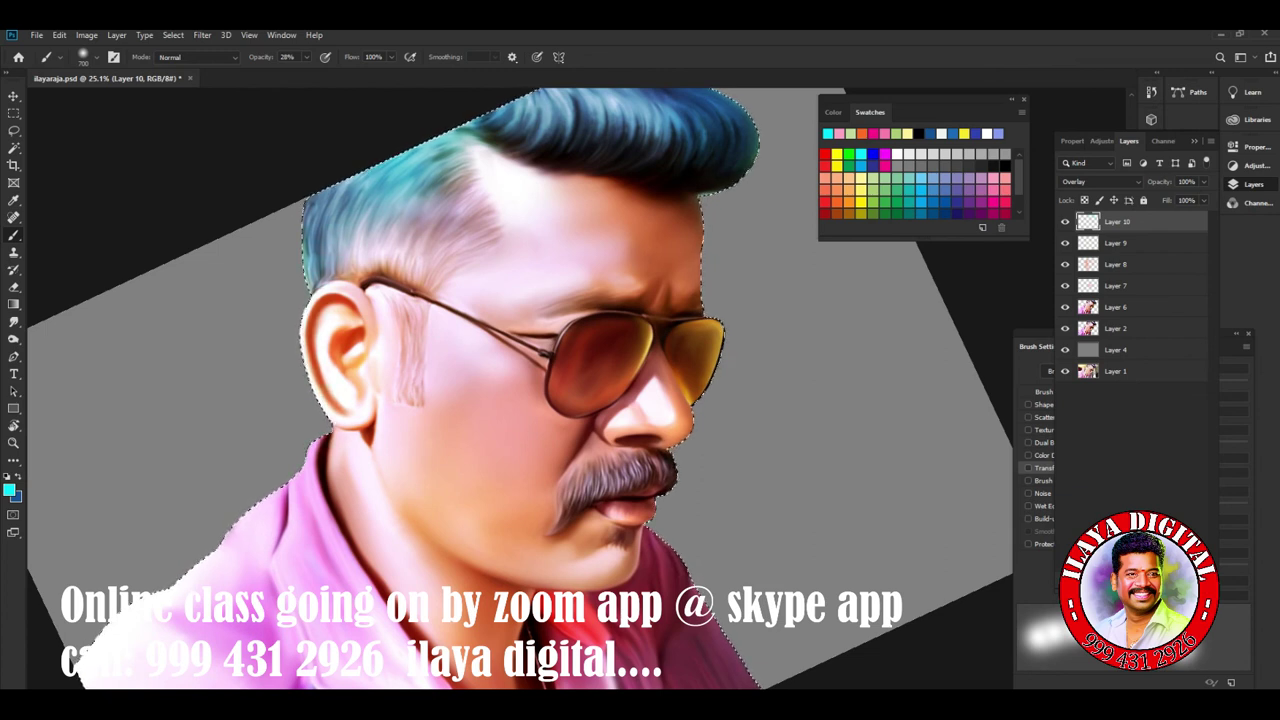
# Add magenta-purple streaks on top and at the left temple, then more cyan-blue on the crest and temple.
pyautogui.click(1004, 190)
pyautogui.moveTo(515, 110); pyautogui.dragTo(605, 100)
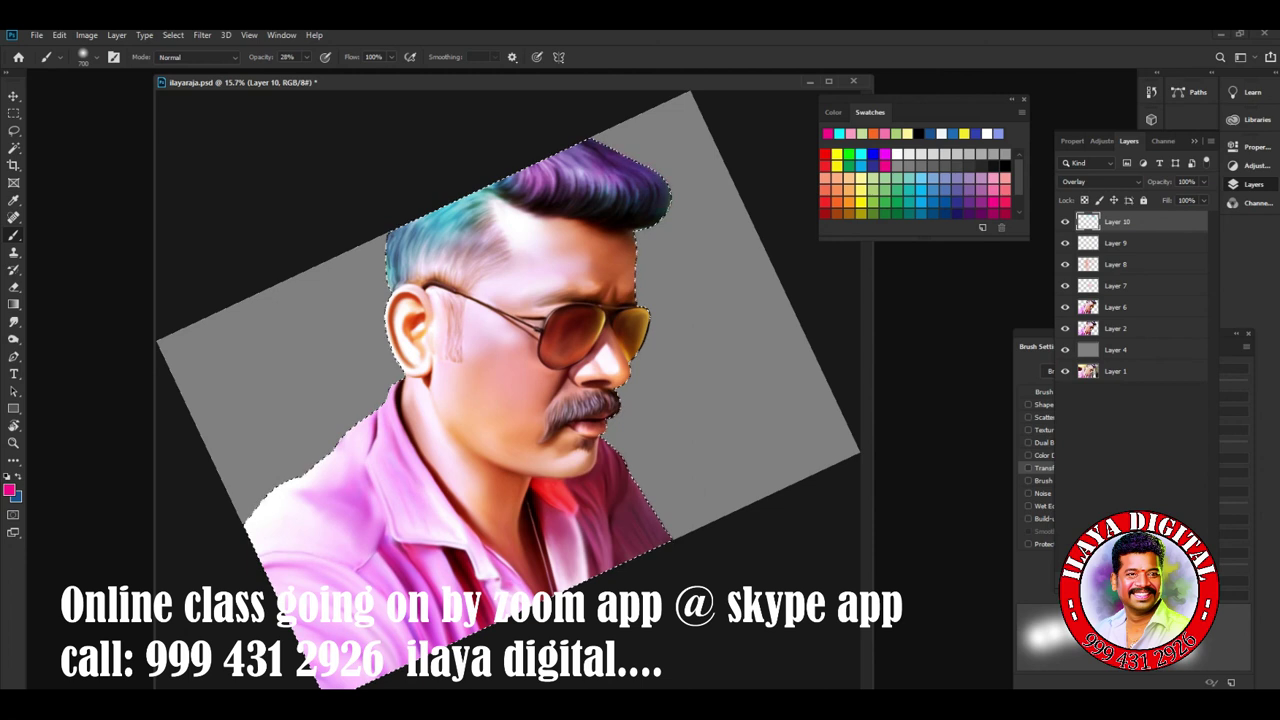
pyautogui.moveTo(499, 199); pyautogui.dragTo(432, 250)
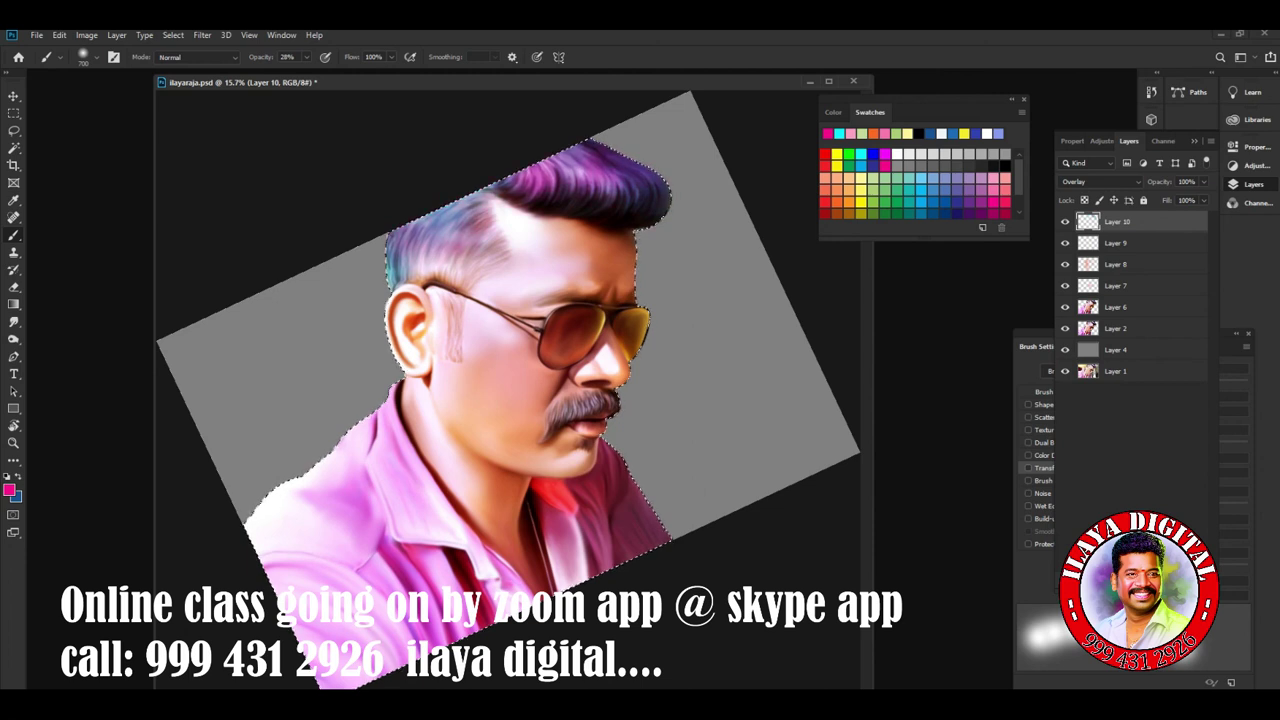
pyautogui.click(838, 133)
pyautogui.moveTo(588, 166); pyautogui.dragTo(620, 186)
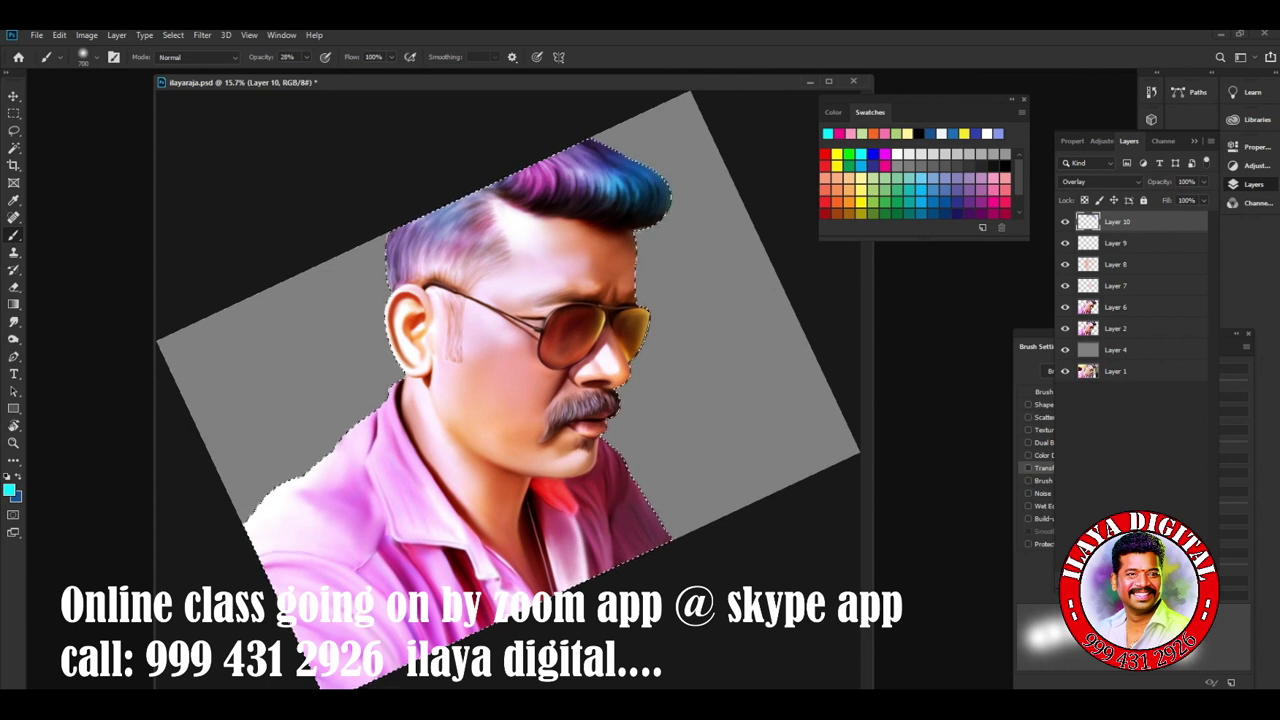
pyautogui.moveTo(545, 185); pyautogui.dragTo(576, 163)
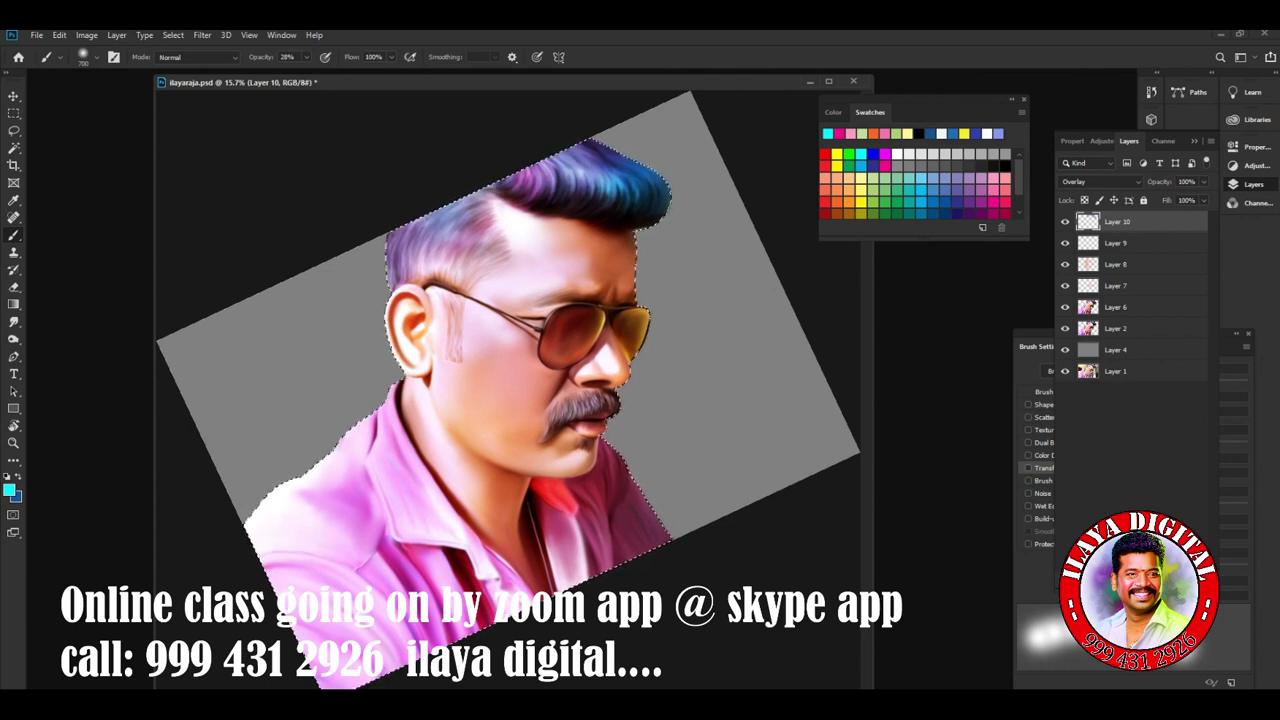
pyautogui.moveTo(484, 220); pyautogui.dragTo(440, 258)
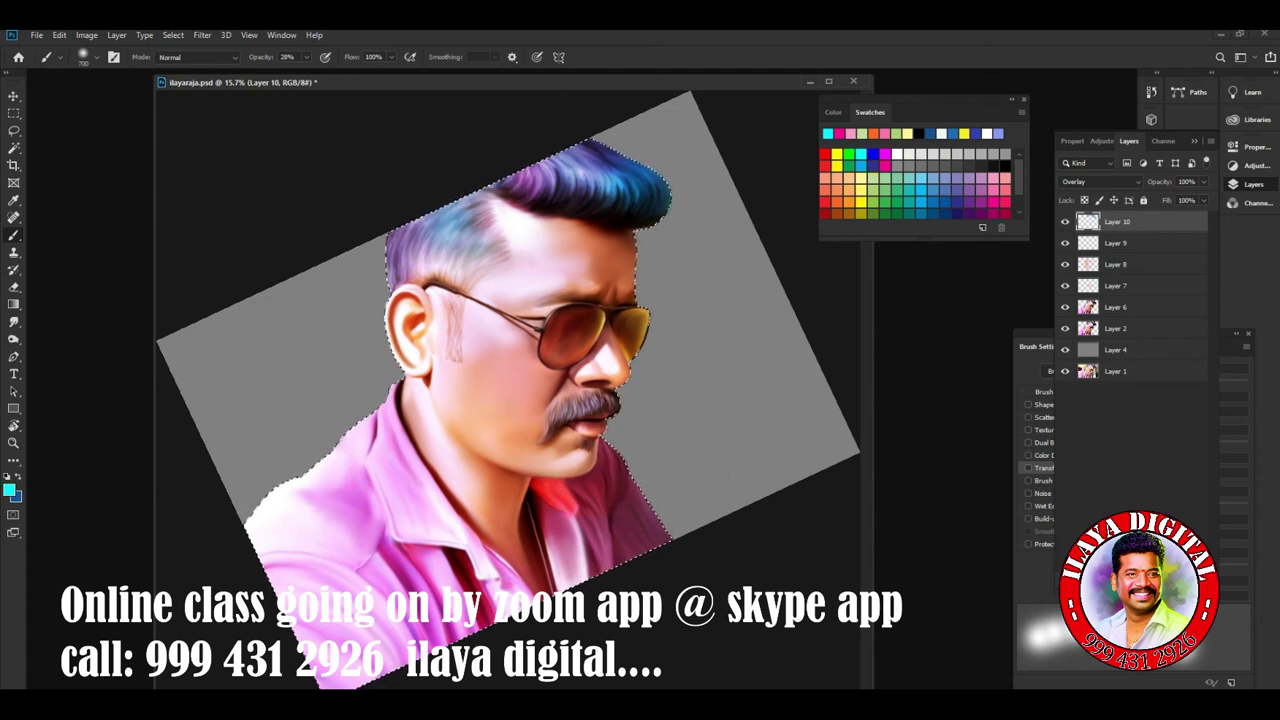
# Try a pale yellow highlight on the hair crest and undo it, then deselect and hide the interface.
pyautogui.click(849, 177)
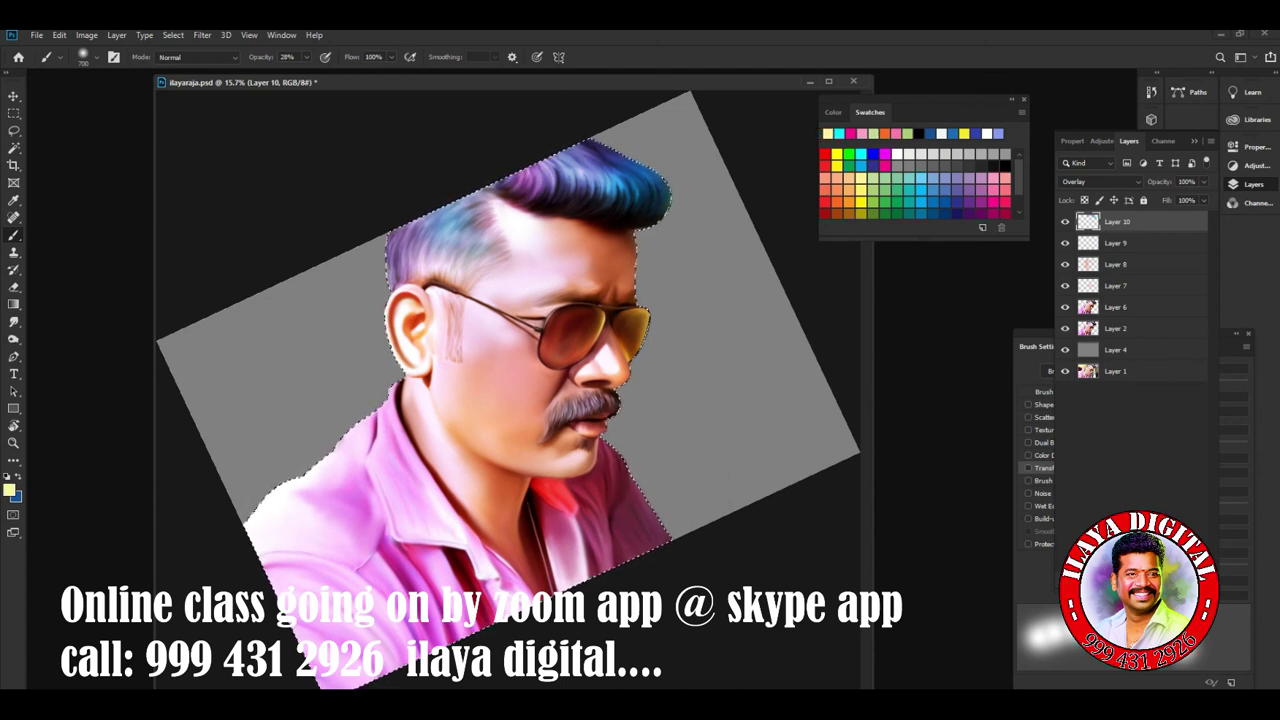
pyautogui.moveTo(630, 166)
pyautogui.mouseDown()
pyautogui.moveTo(610, 182)
pyautogui.moveTo(586, 175)
pyautogui.moveTo(620, 178)
pyautogui.moveTo(536, 182)
pyautogui.mouseUp()
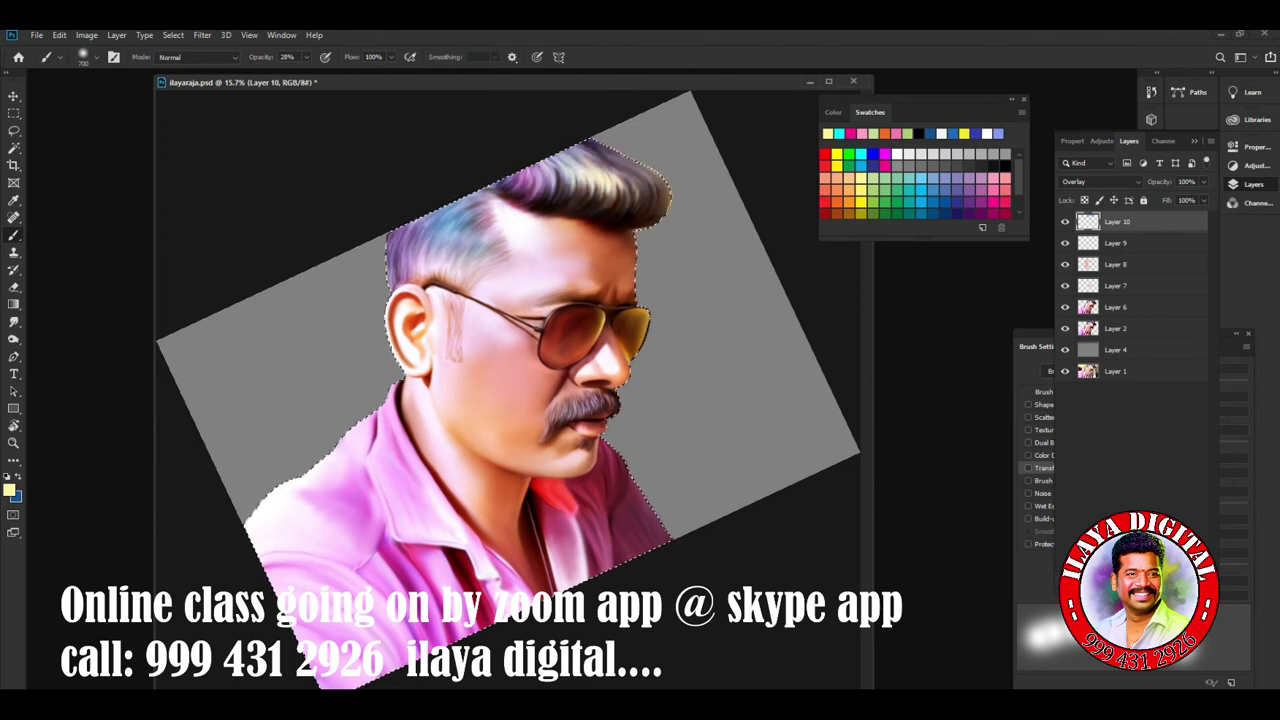
pyautogui.hotkey('ctrl', 'z')
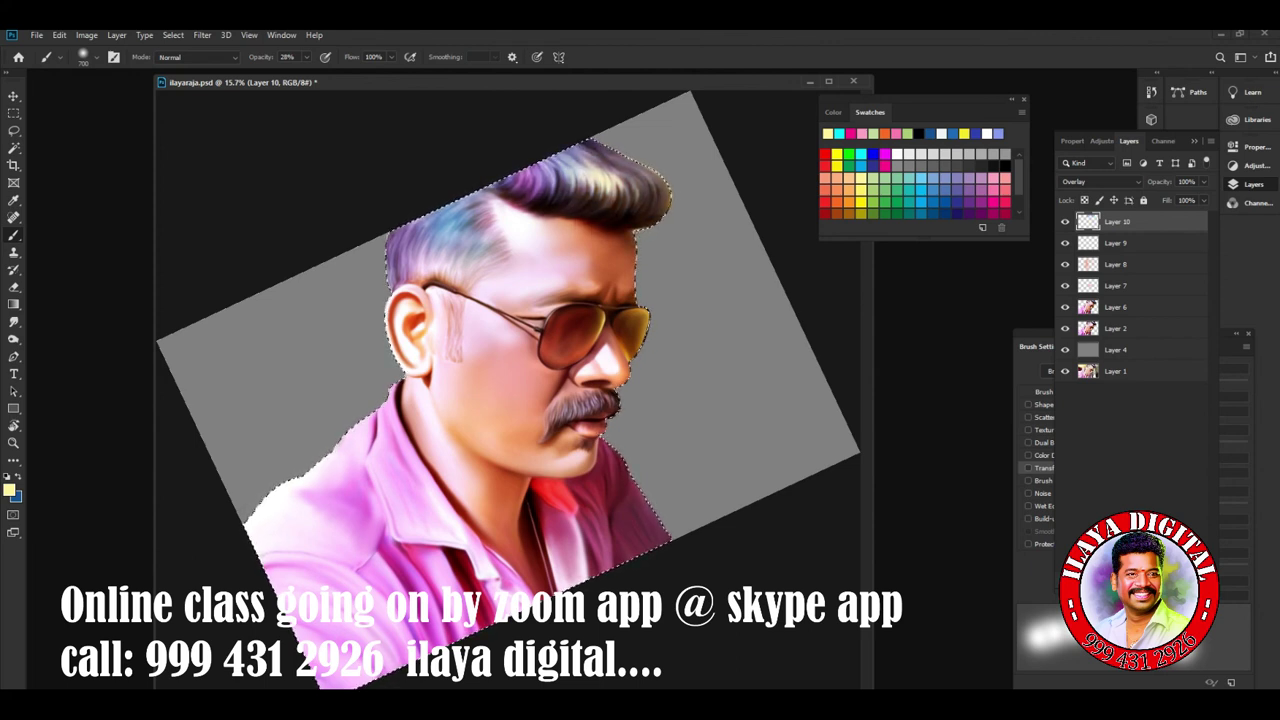
pyautogui.hotkey('ctrl', 'z')
pyautogui.hotkey('ctrl', 'z')
pyautogui.hotkey('ctrl', 'z')
pyautogui.hotkey('ctrl', 'z')
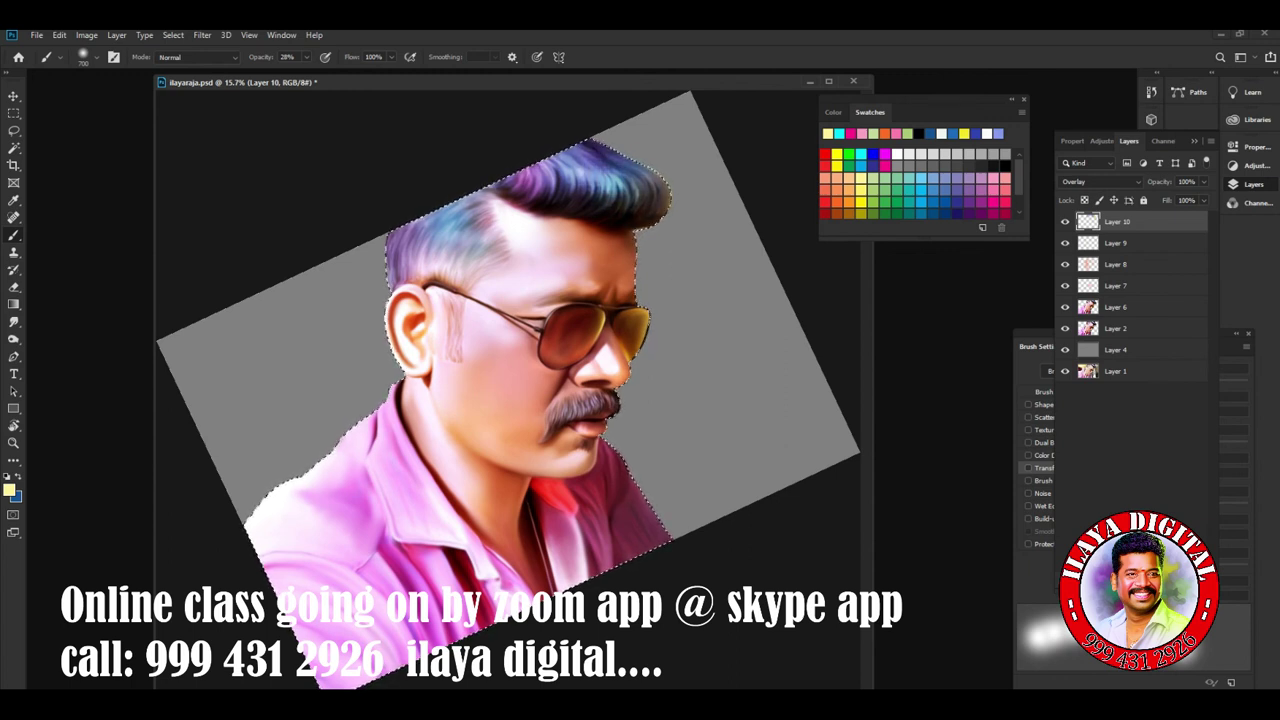
pyautogui.hotkey('ctrl', 'd')
pyautogui.press('Tab')
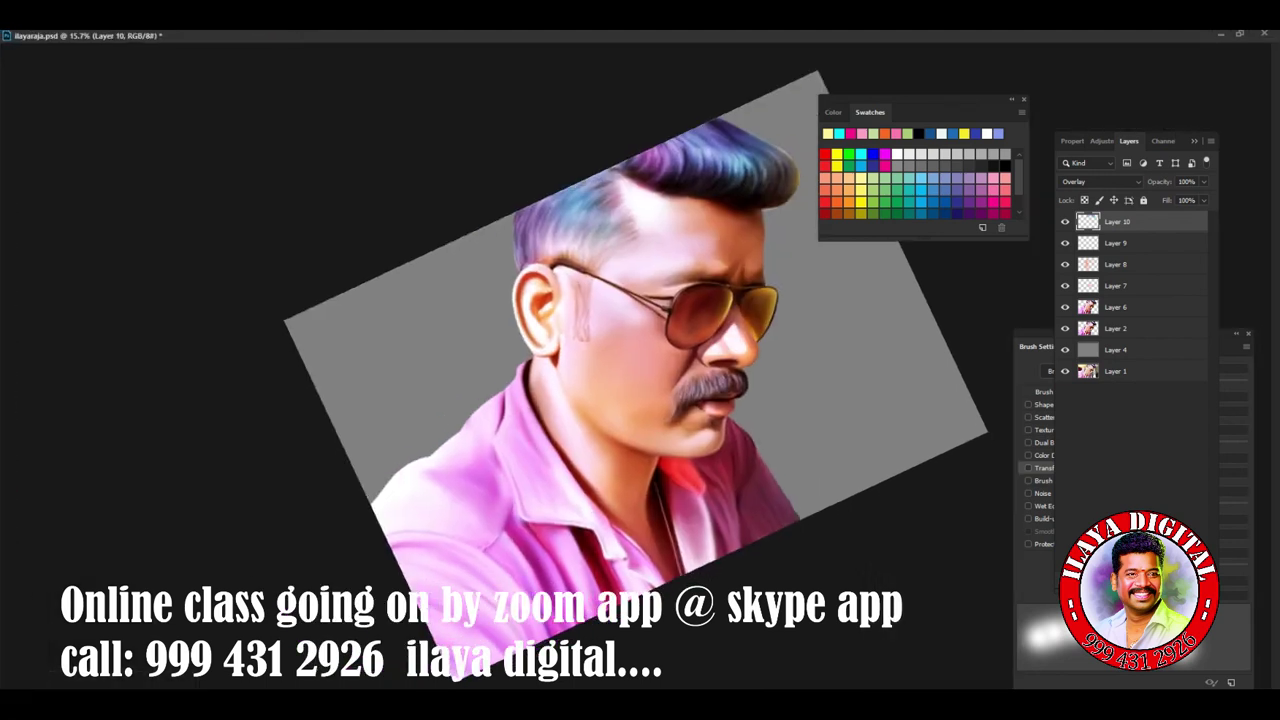
# Reset the view rotation and apply Levels with input black at 22 and white at 251.
pyautogui.press('Escape')
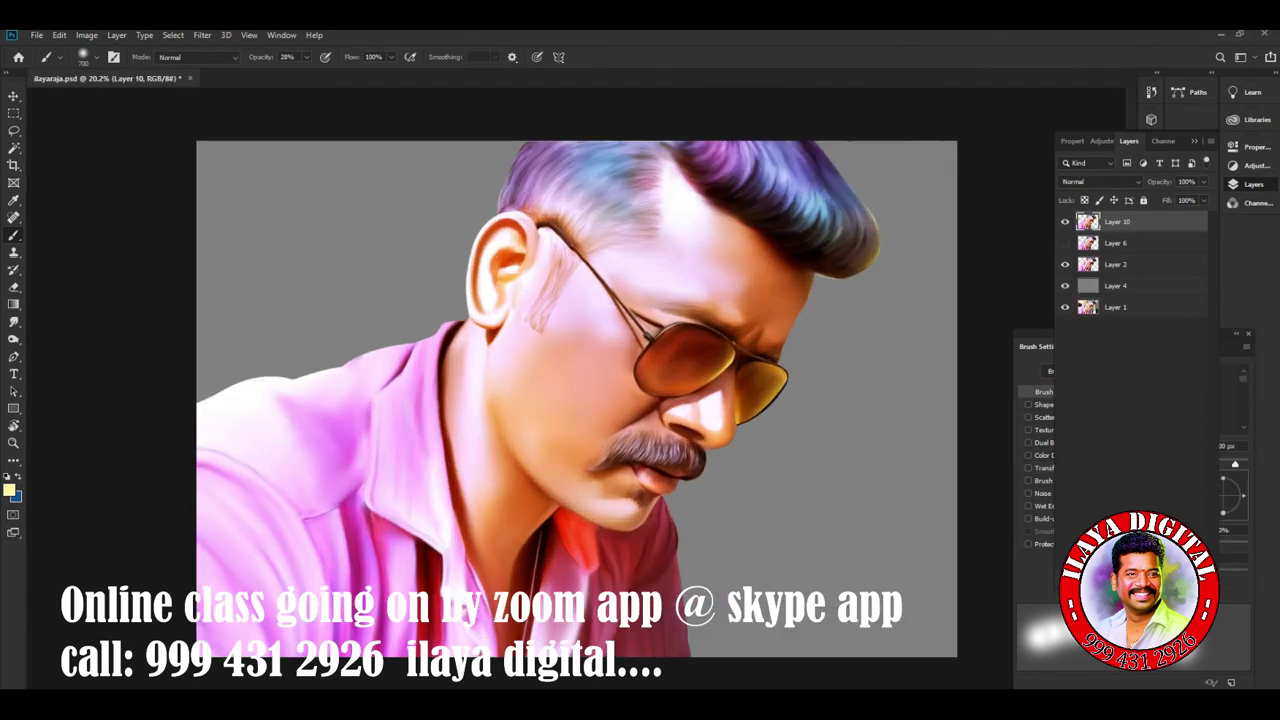
pyautogui.hotkey('ctrl', 'l')
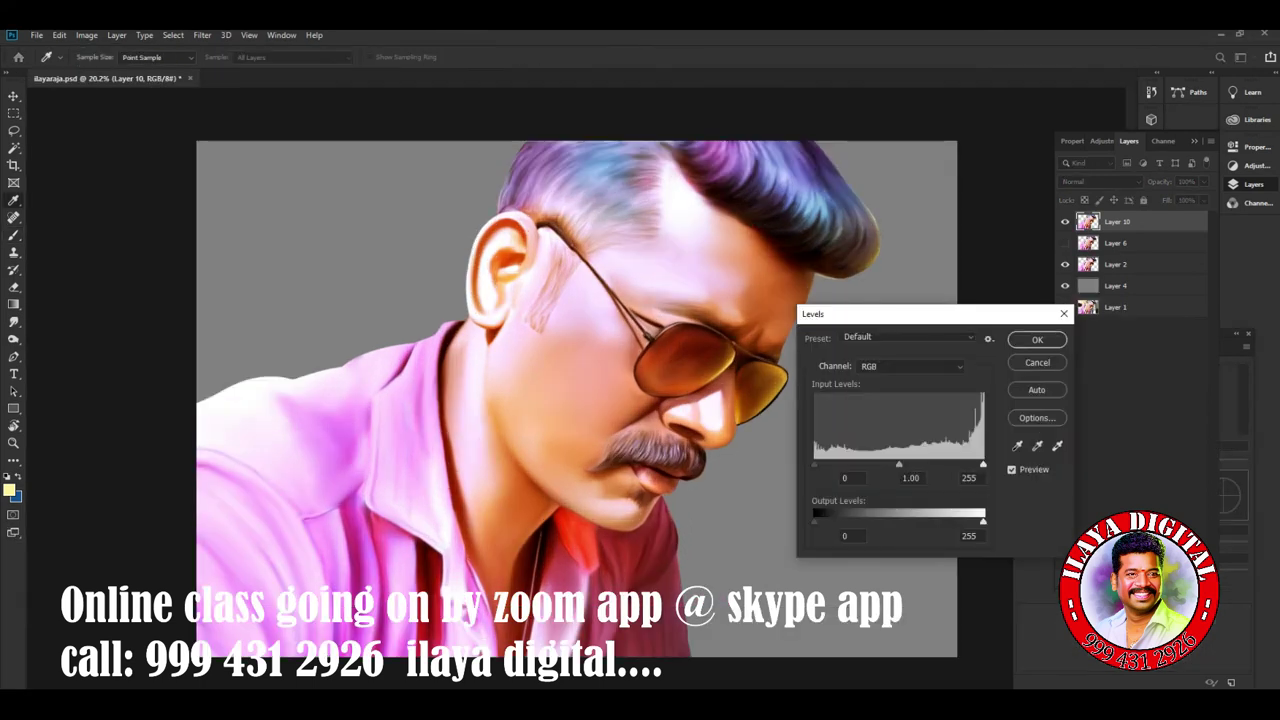
pyautogui.moveTo(814, 465); pyautogui.dragTo(839, 465)
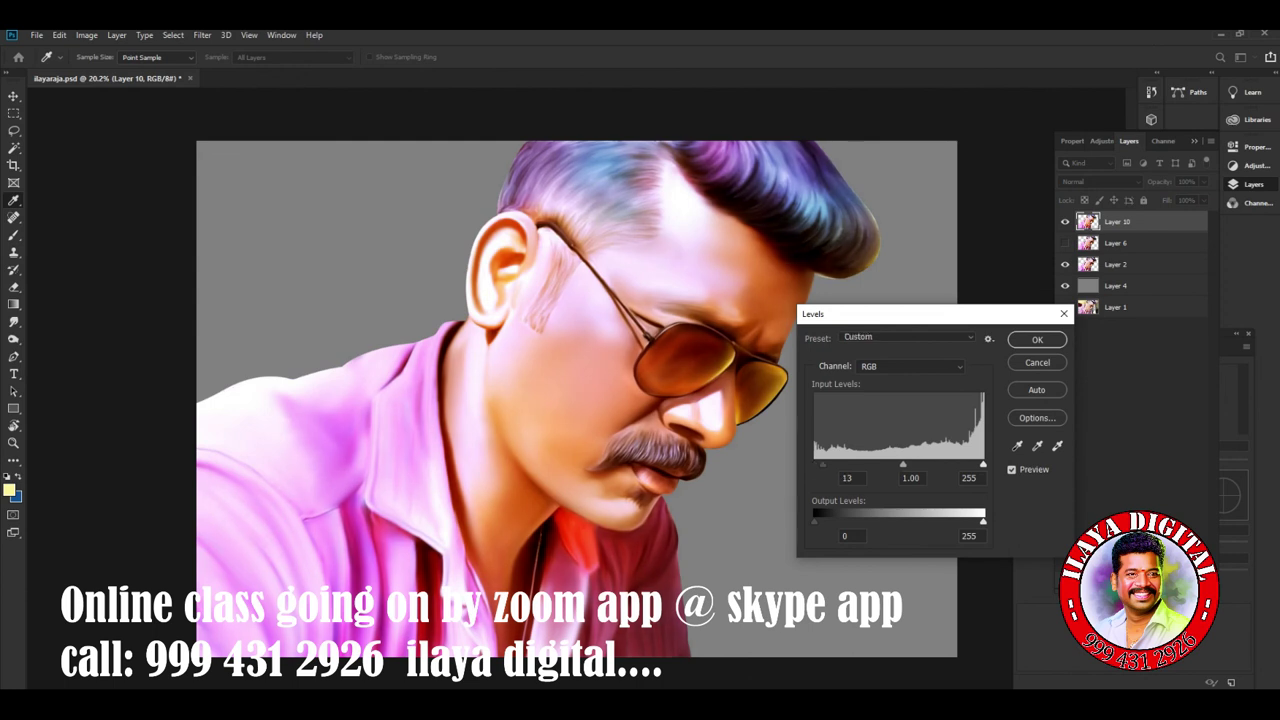
pyautogui.hotkey('shift', 'Down')
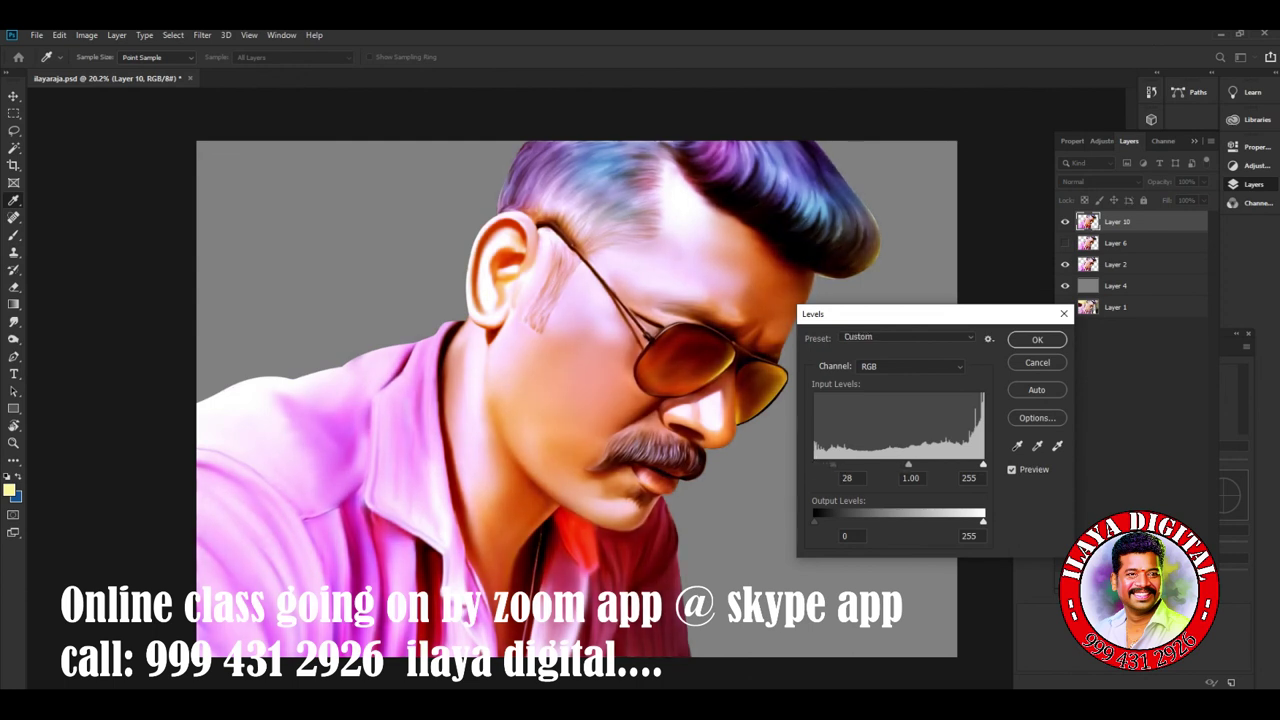
pyautogui.press('Down')
pyautogui.press('Down')
pyautogui.press('Down')
pyautogui.moveTo(983, 465); pyautogui.dragTo(980, 465)
pyautogui.press('Tab')
pyautogui.press('Tab')
pyautogui.press('Down')
pyautogui.press('Return')
pyautogui.press('b')
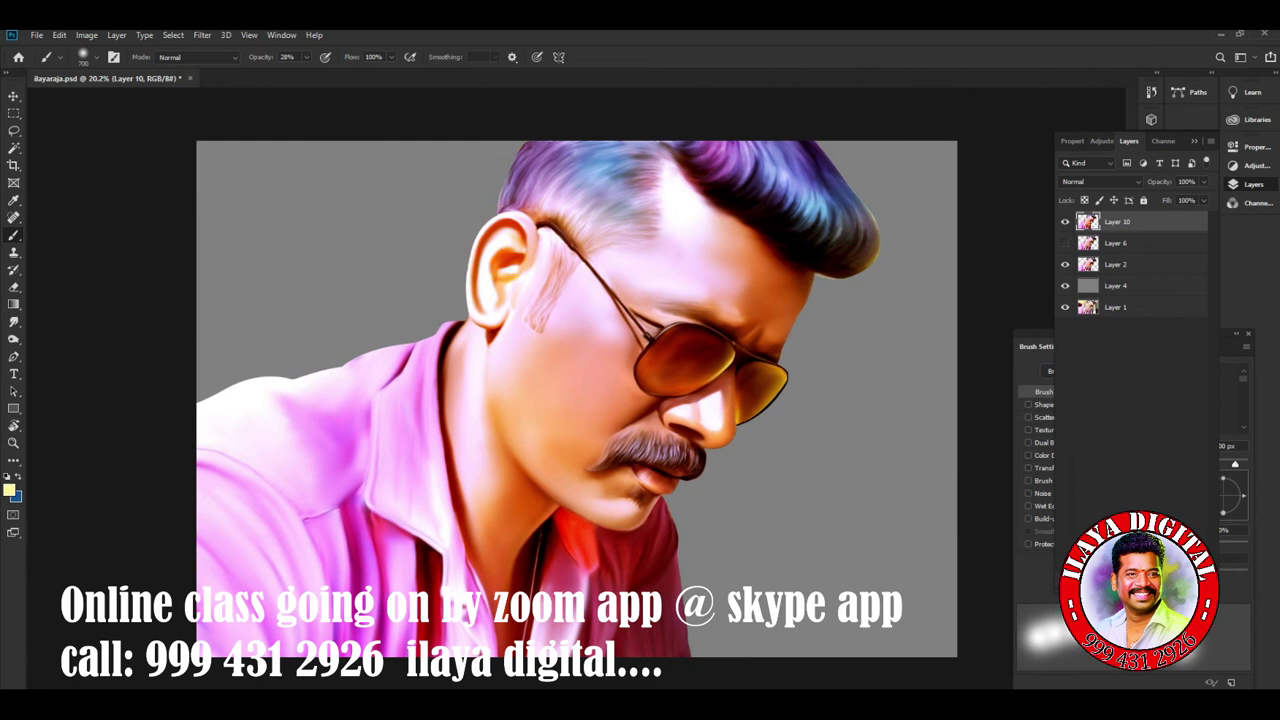
pyautogui.click(1065, 286)
pyautogui.click(1065, 264)
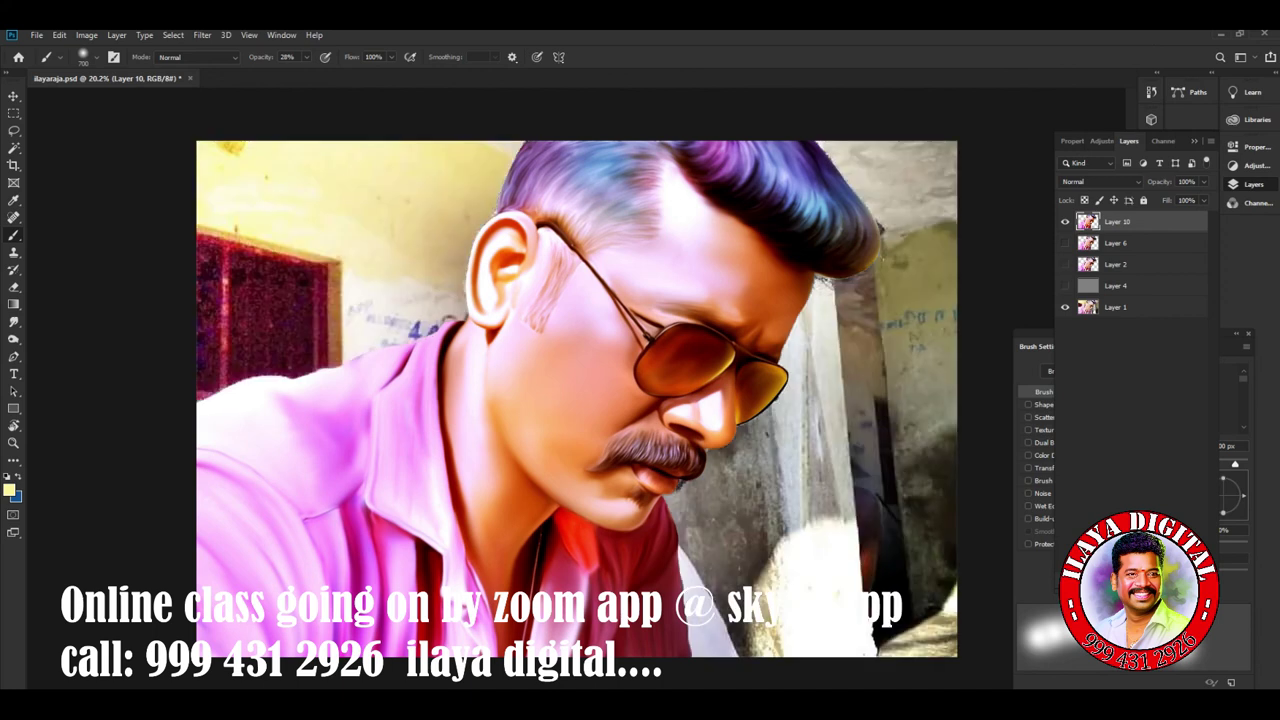
pyautogui.click(1065, 222)
pyautogui.click(1065, 222)
pyautogui.click(1065, 222)
pyautogui.click(1065, 222)
pyautogui.click(1065, 222)
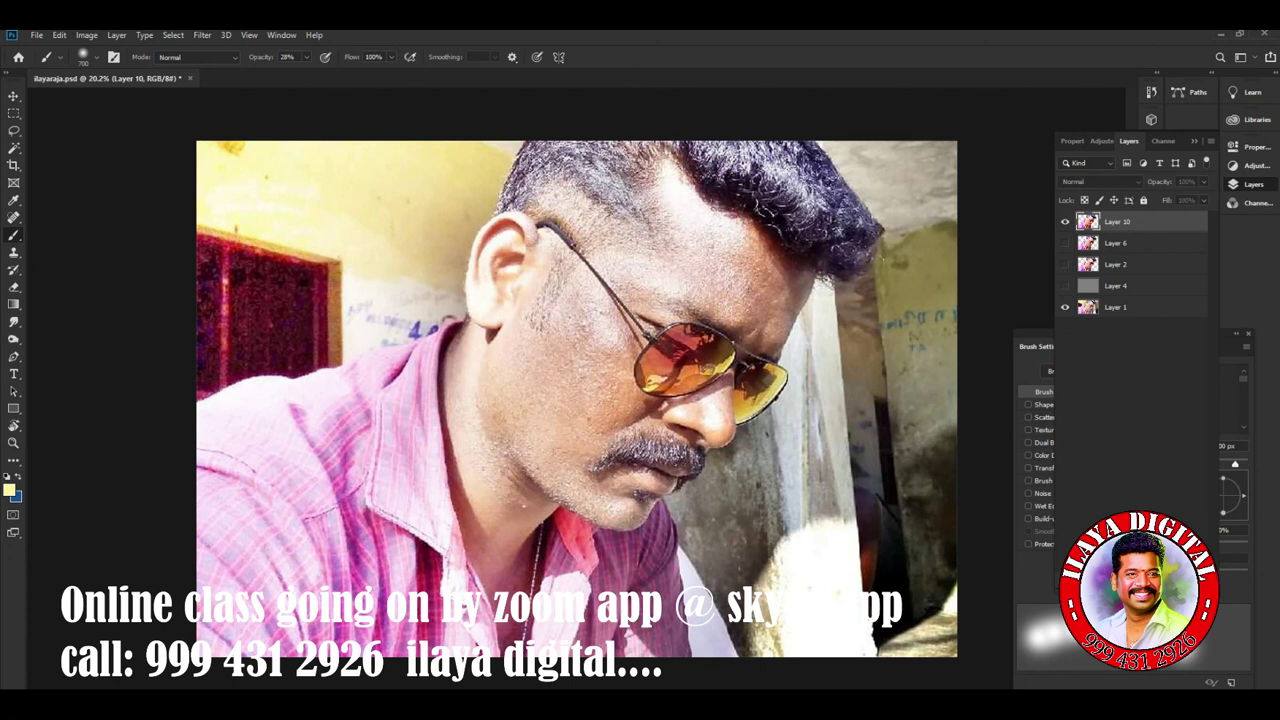
pyautogui.click(1065, 222)
pyautogui.click(1065, 222)
pyautogui.click(1065, 222)
pyautogui.click(1065, 286)
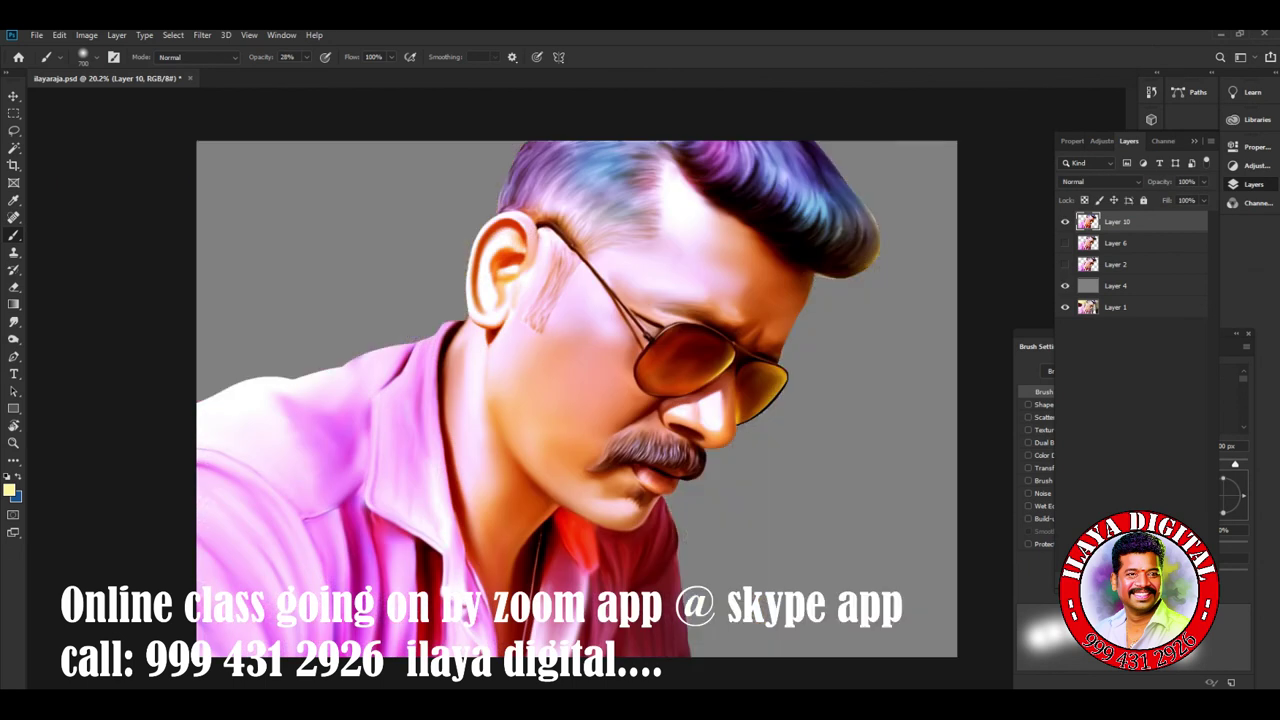